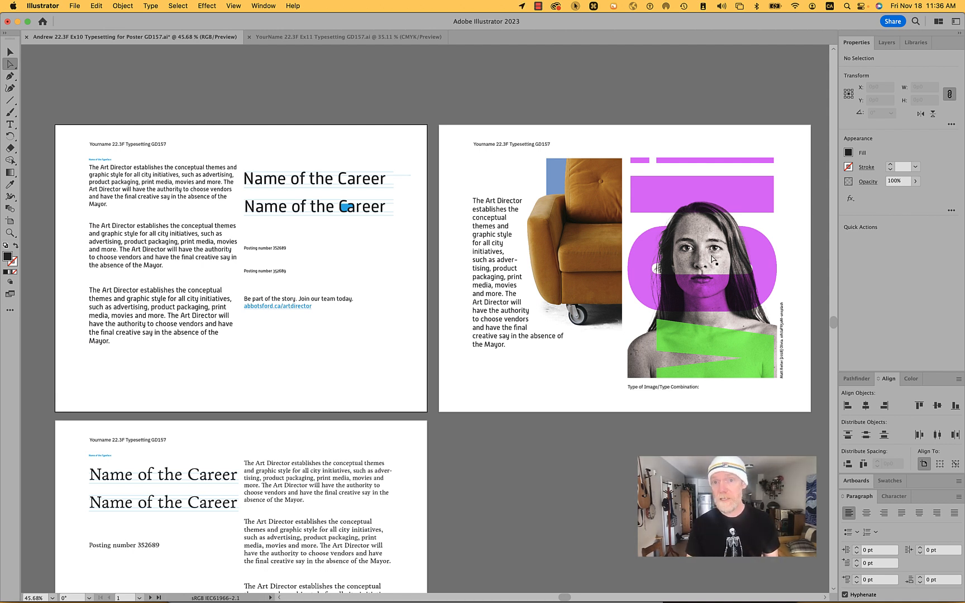
# Step: In the Ex11 Typesetting GD157 document, place Closcropped Object 2.psd as a linked image on the second artboard
pyautogui.click(338, 35)
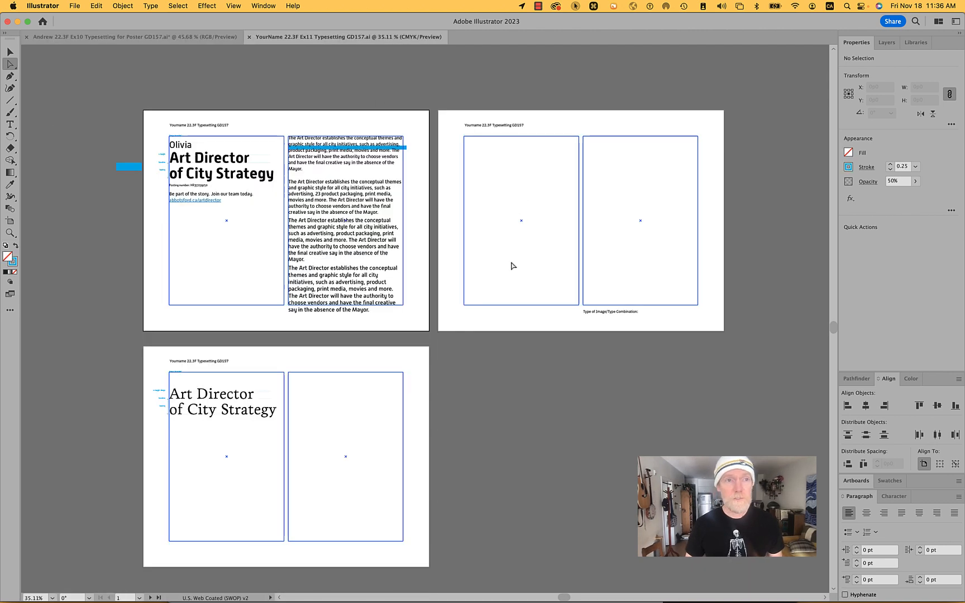
pyautogui.click(74, 6)
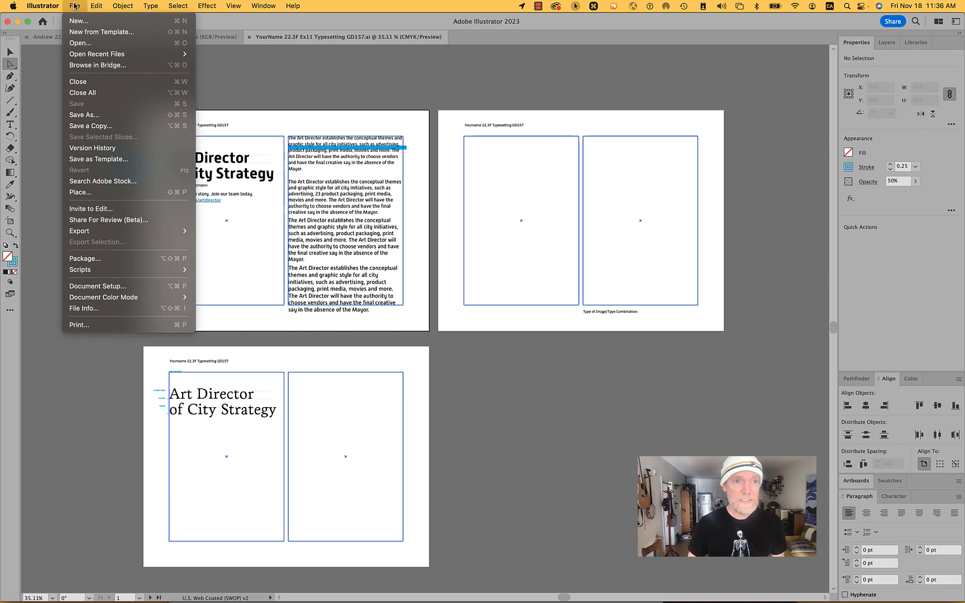
pyautogui.click(91, 192)
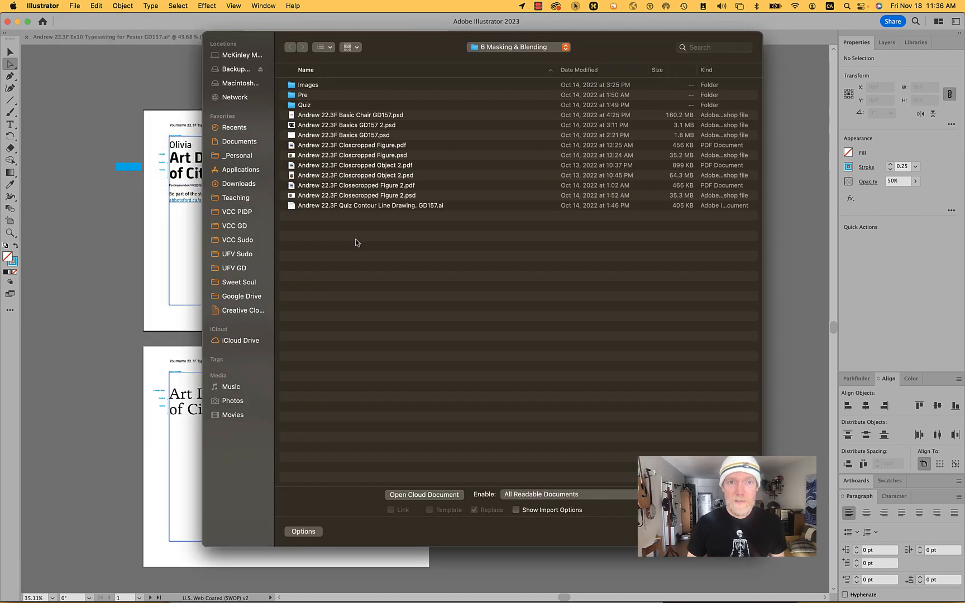
pyautogui.click(362, 177)
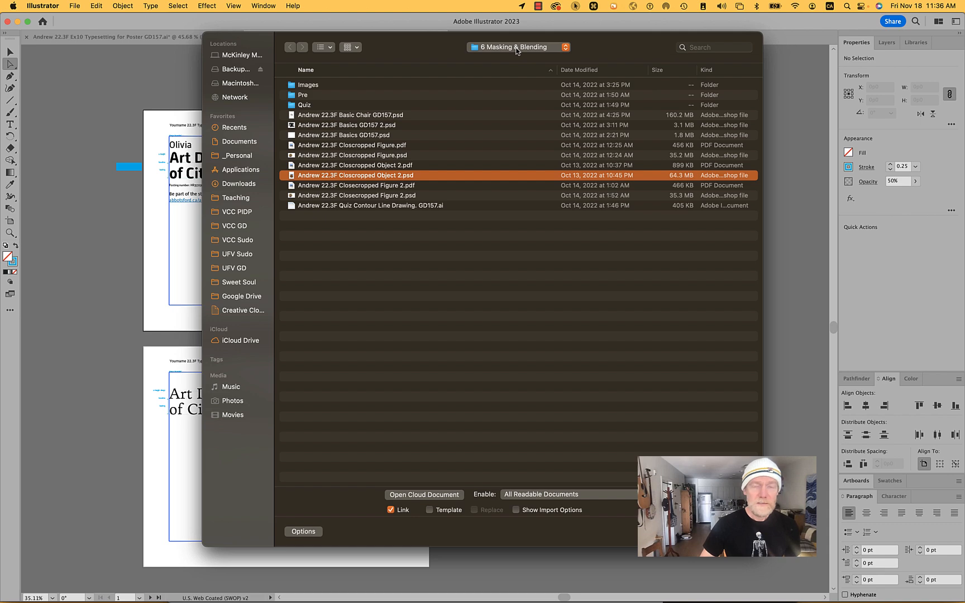
pyautogui.press('Return')
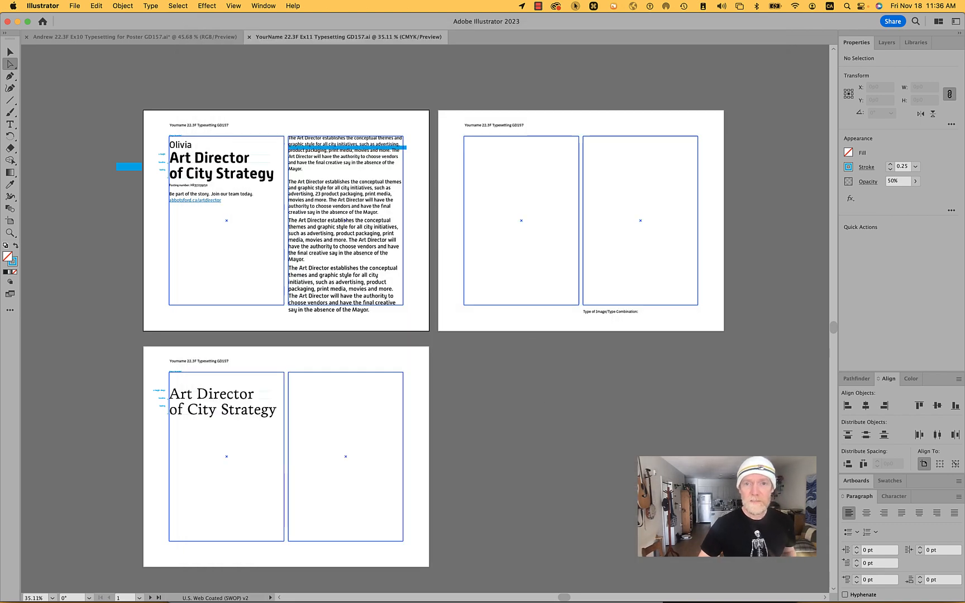
pyautogui.click(469, 202)
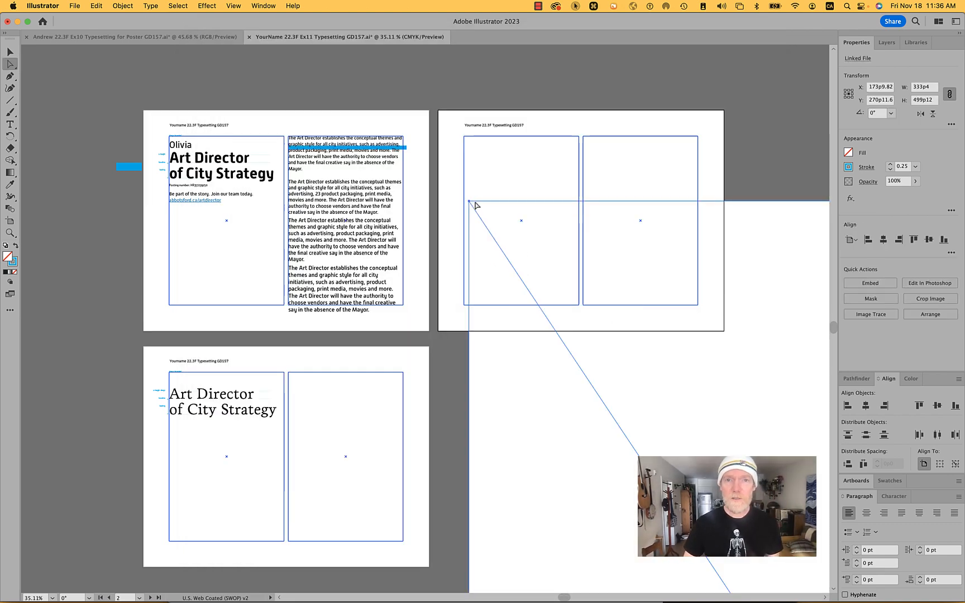
pyautogui.click(596, 161)
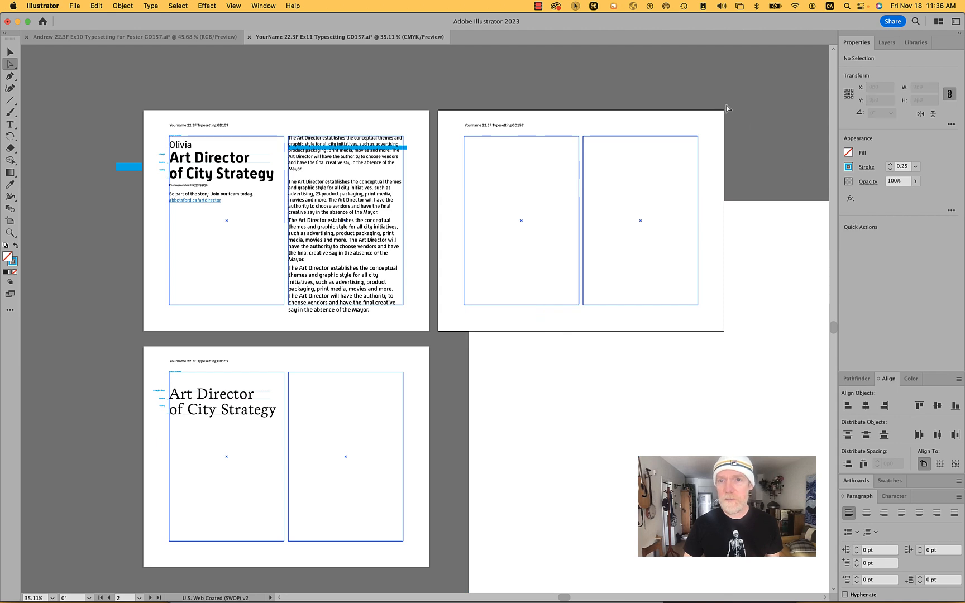
# Step: Scale the placed image proportionally from its top-left reference point to 26p6 wide, copying the width of the second artboard's left column guide
pyautogui.press('v')
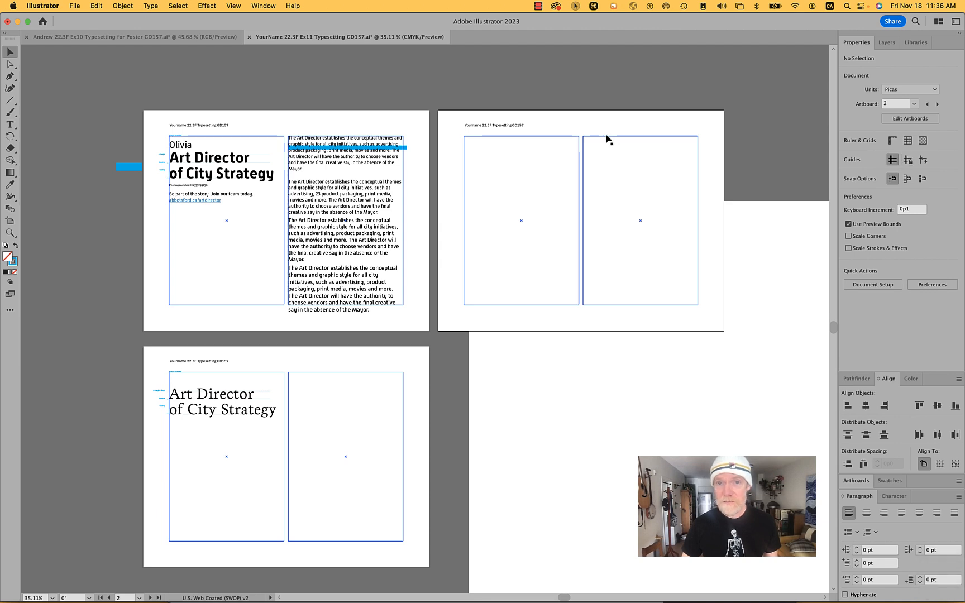
pyautogui.click(556, 137)
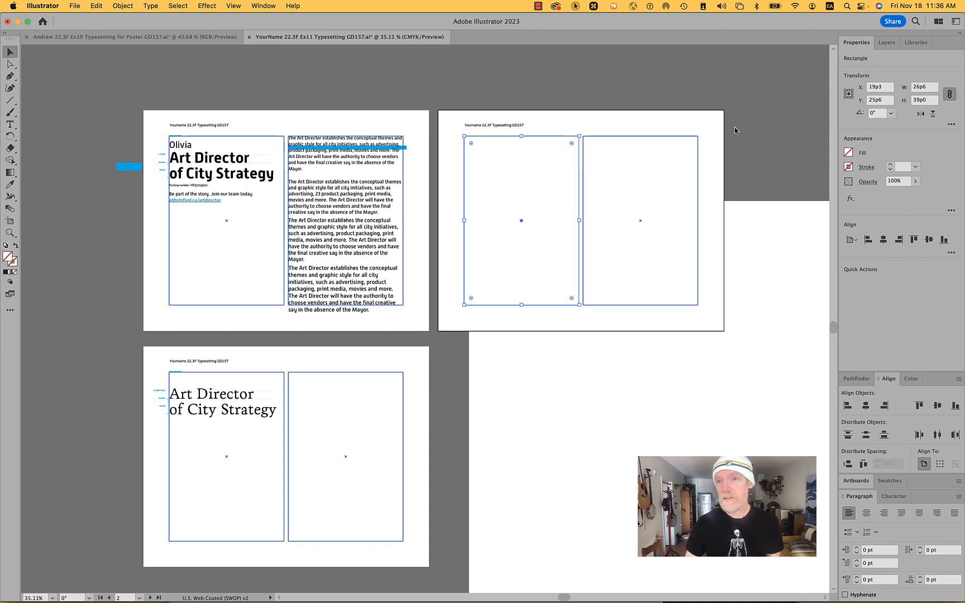
pyautogui.click(921, 88)
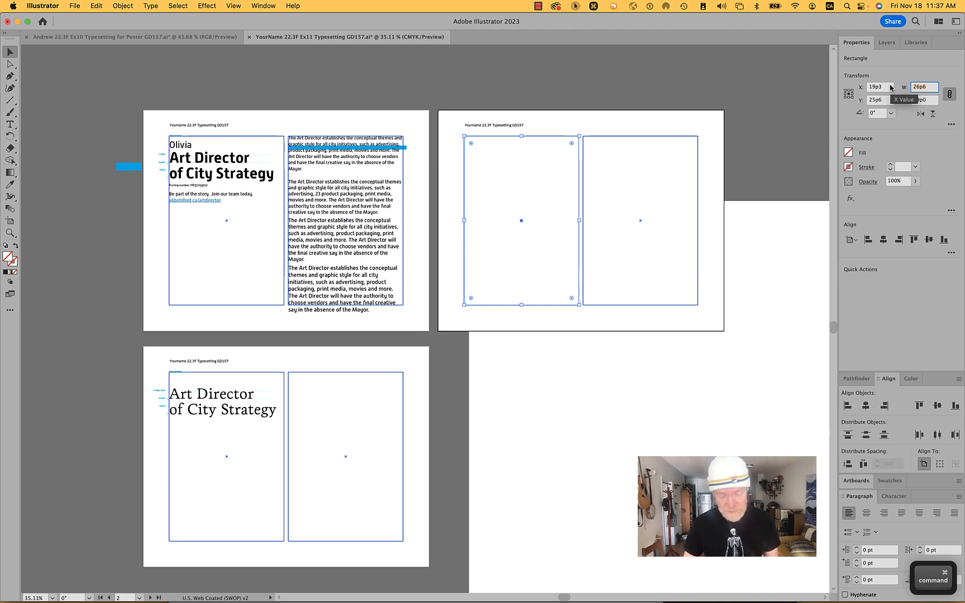
pyautogui.press('super+c')
pyautogui.click(767, 244)
pyautogui.click(773, 126)
pyautogui.click(785, 276)
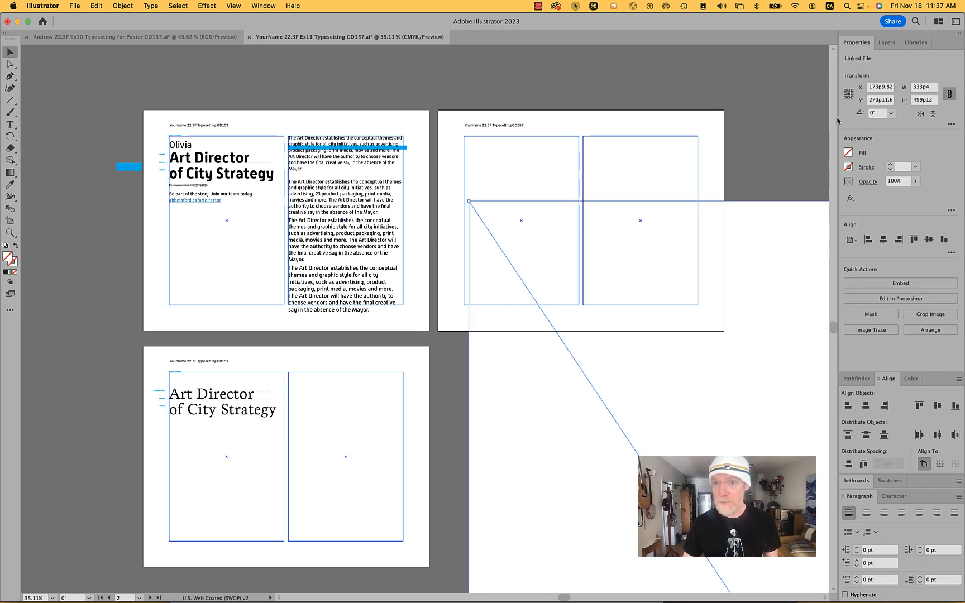
pyautogui.click(846, 92)
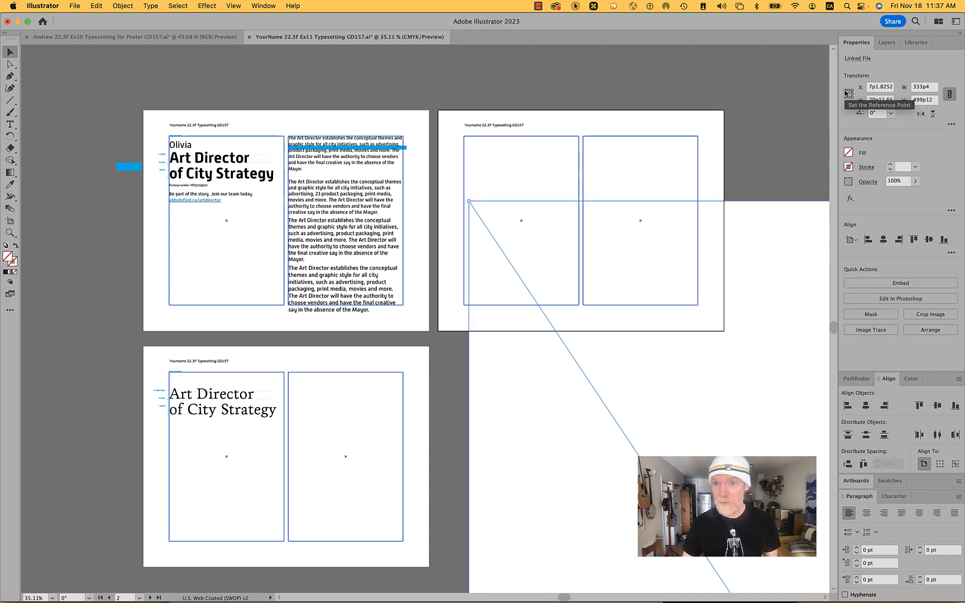
pyautogui.click(919, 88)
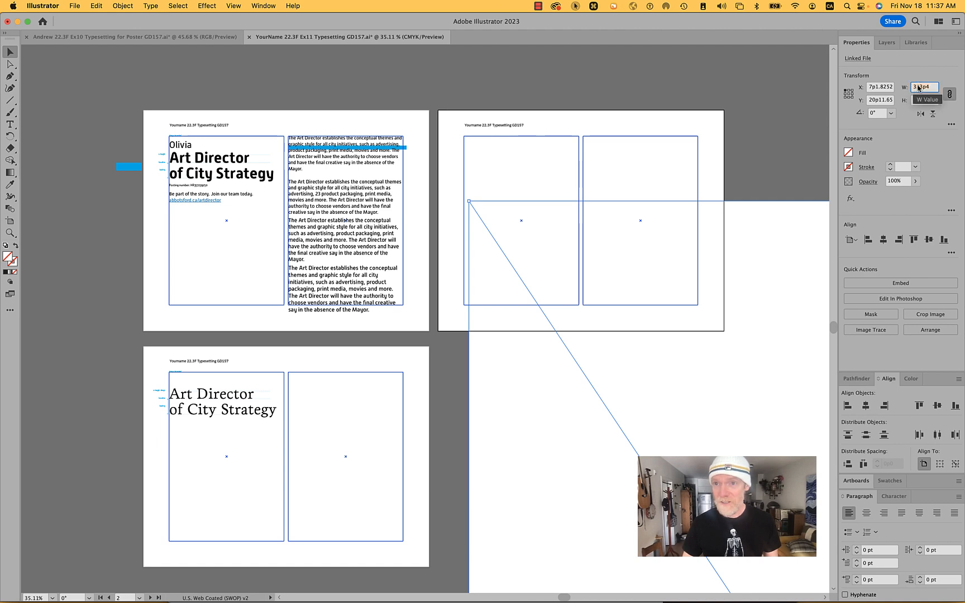
pyautogui.click(951, 95)
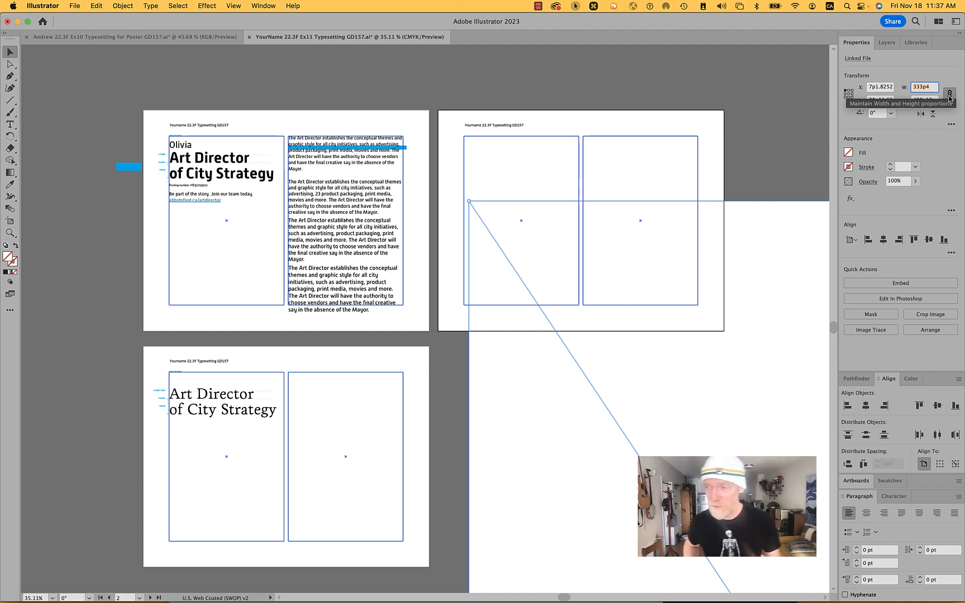
pyautogui.press('super+v')
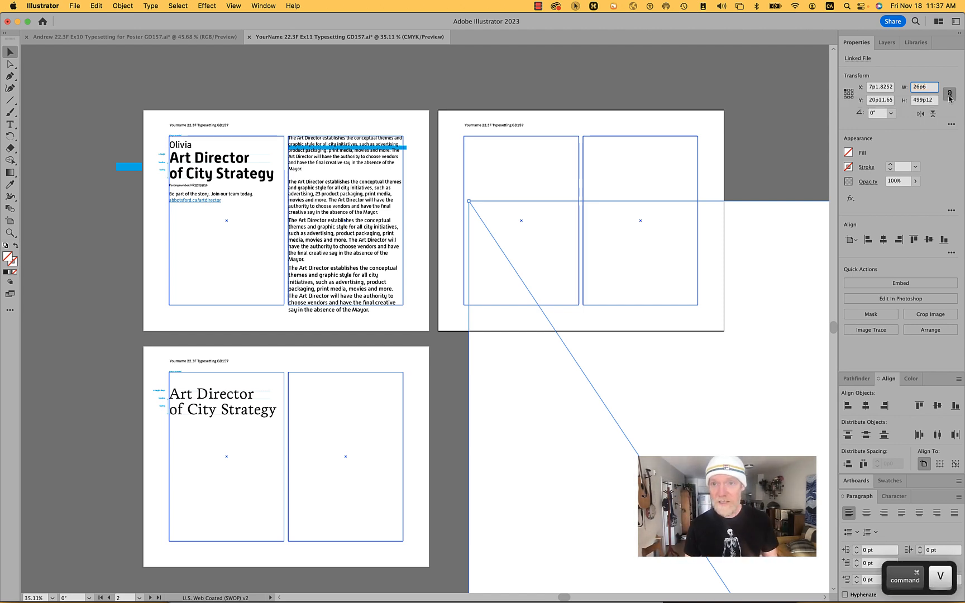
pyautogui.press('Return')
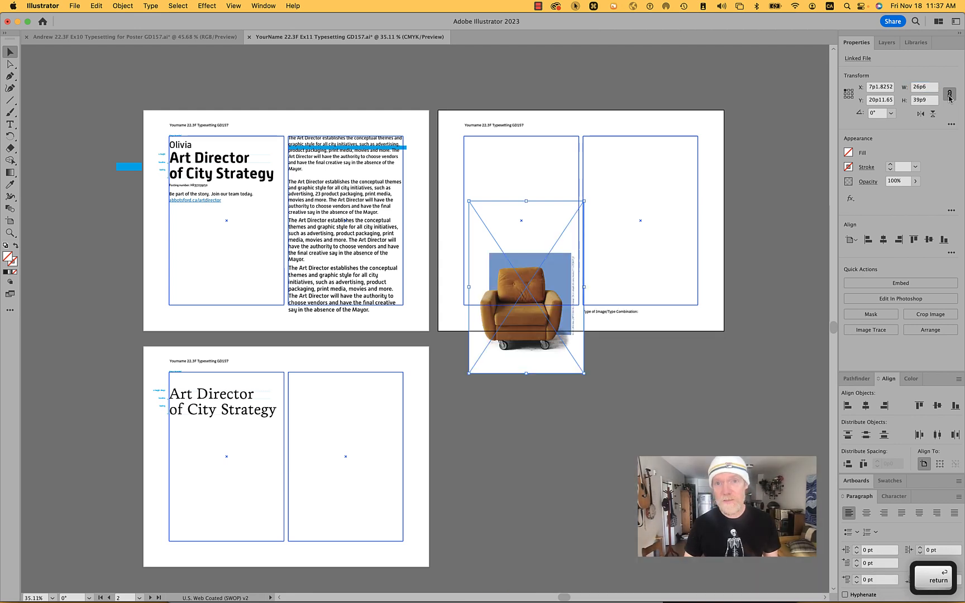
# Step: Move the chair image up between the second artboard's two columns and enlarge it proportionally to about 30p2 wide
pyautogui.moveTo(546, 292); pyautogui.dragTo(636, 204)
pyautogui.scroll(5, 537, 224)
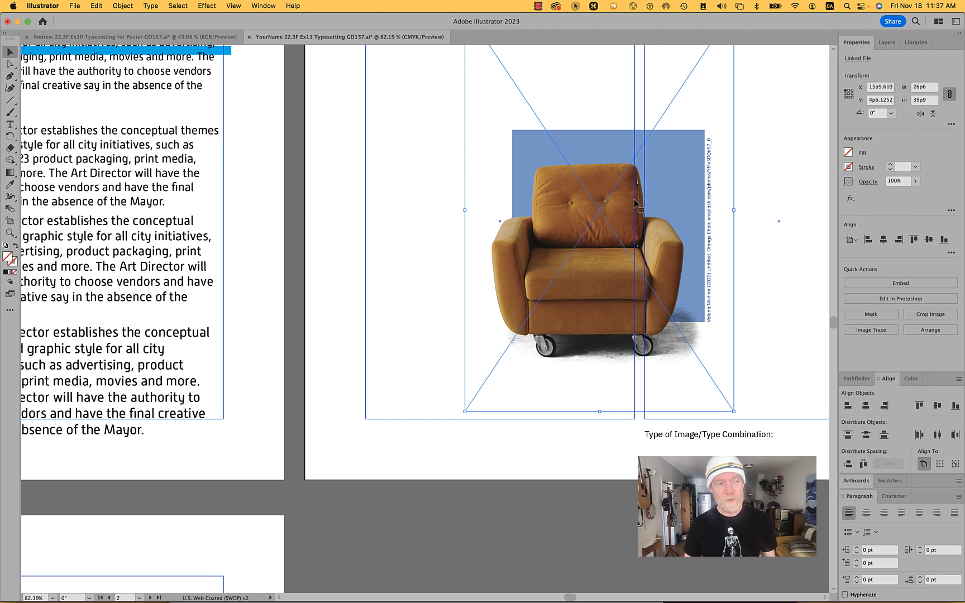
pyautogui.moveTo(584, 228); pyautogui.dragTo(603, 212)
pyautogui.scroll(-5, 613, 242)
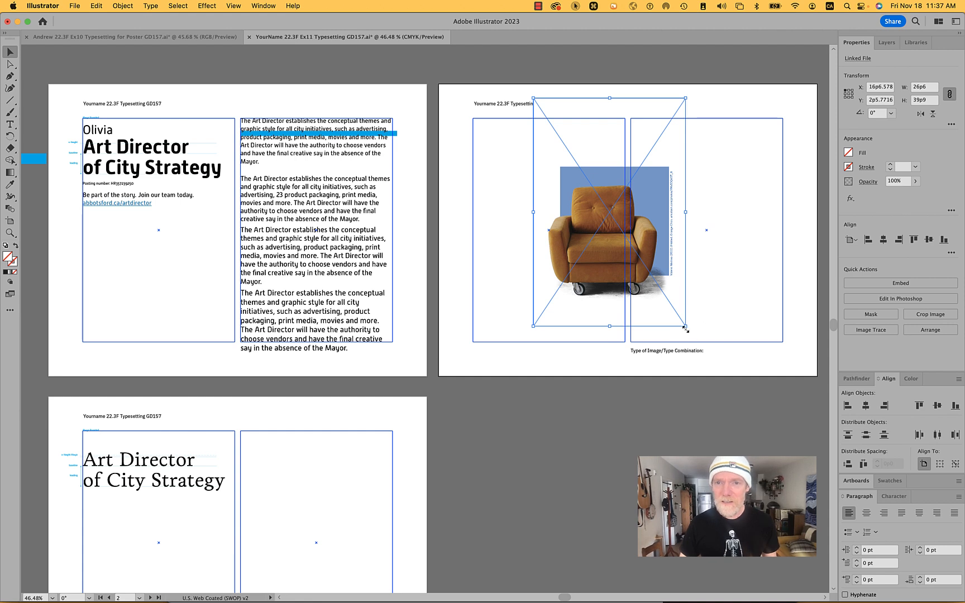
pyautogui.moveTo(686, 330); pyautogui.dragTo(706, 343)
pyautogui.moveTo(584, 280); pyautogui.dragTo(594, 284)
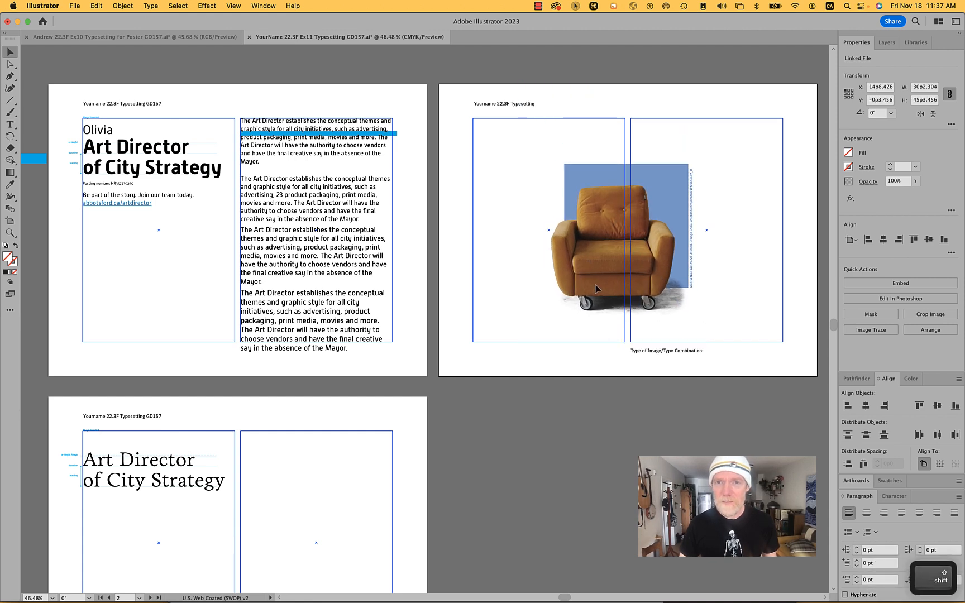
# Step: Release the second artboard's left column guide into an editable rectangle and bring it to the front
pyautogui.click(473, 222)
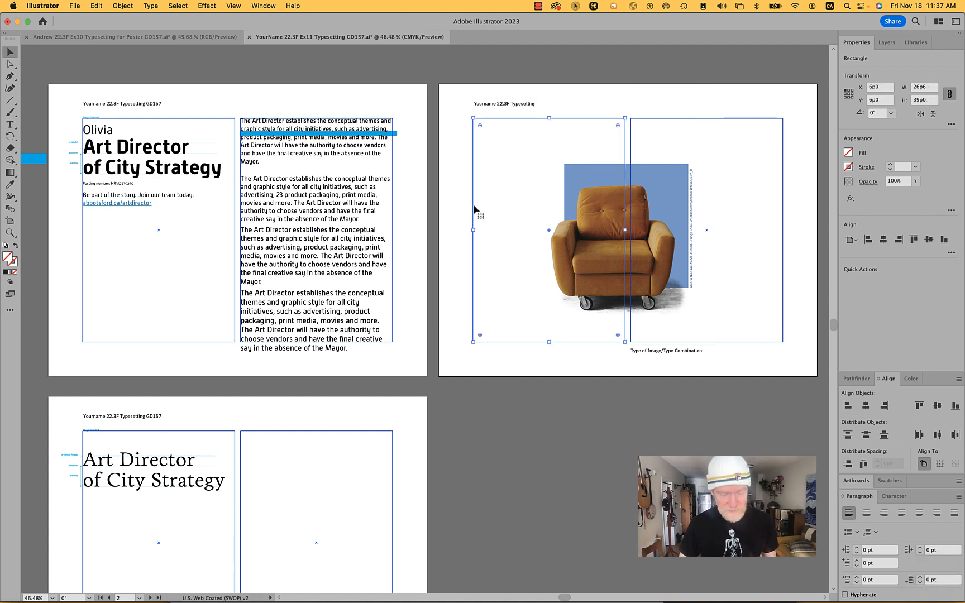
pyautogui.rightClick(474, 208)
pyautogui.click(531, 366)
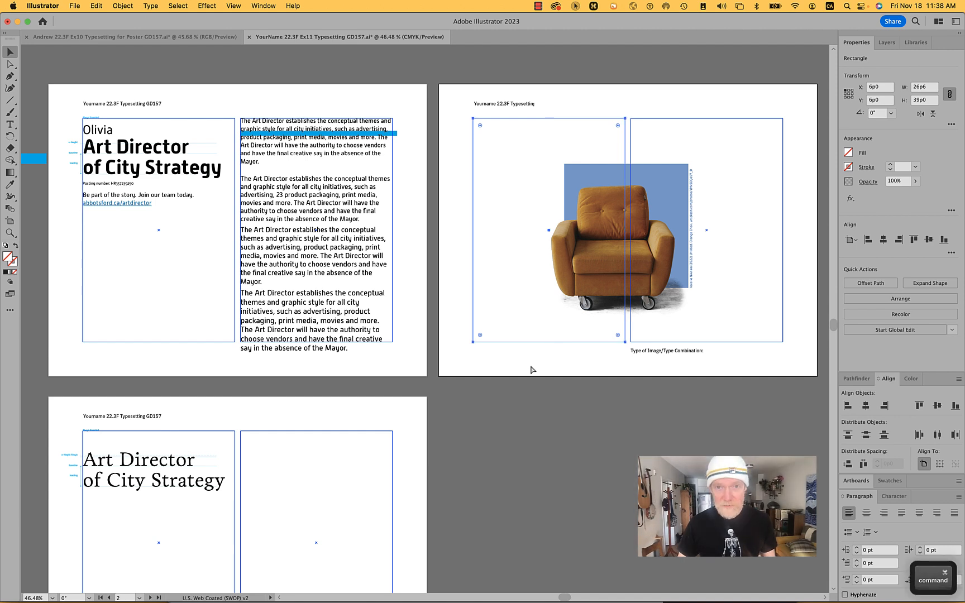
pyautogui.rightClick(511, 236)
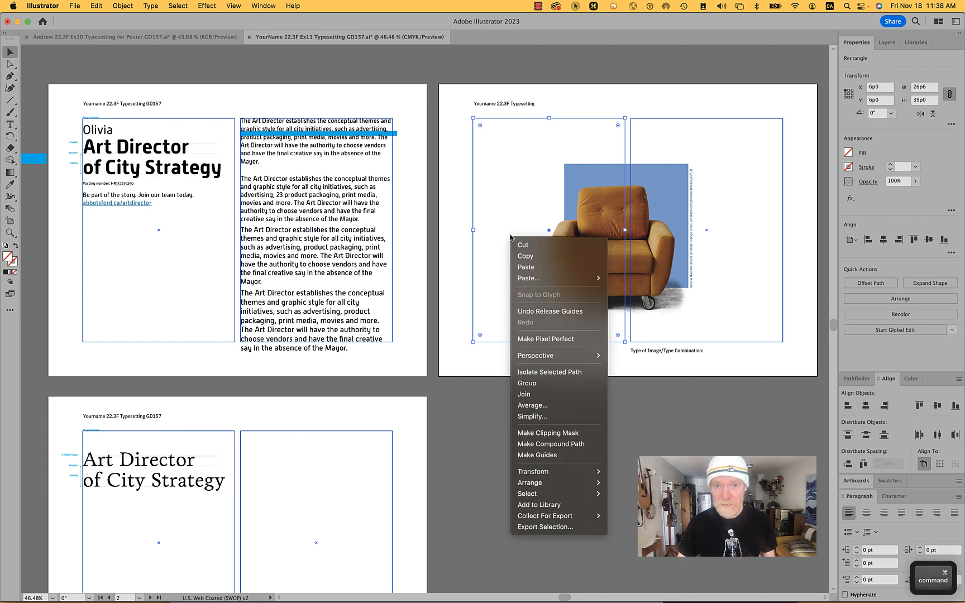
pyautogui.moveTo(573, 484)
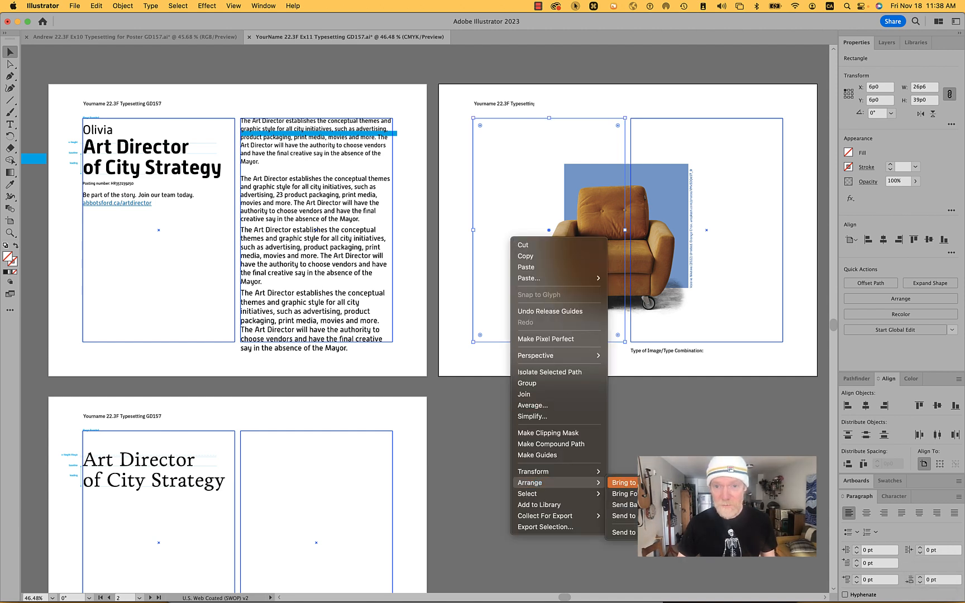
pyautogui.click(623, 482)
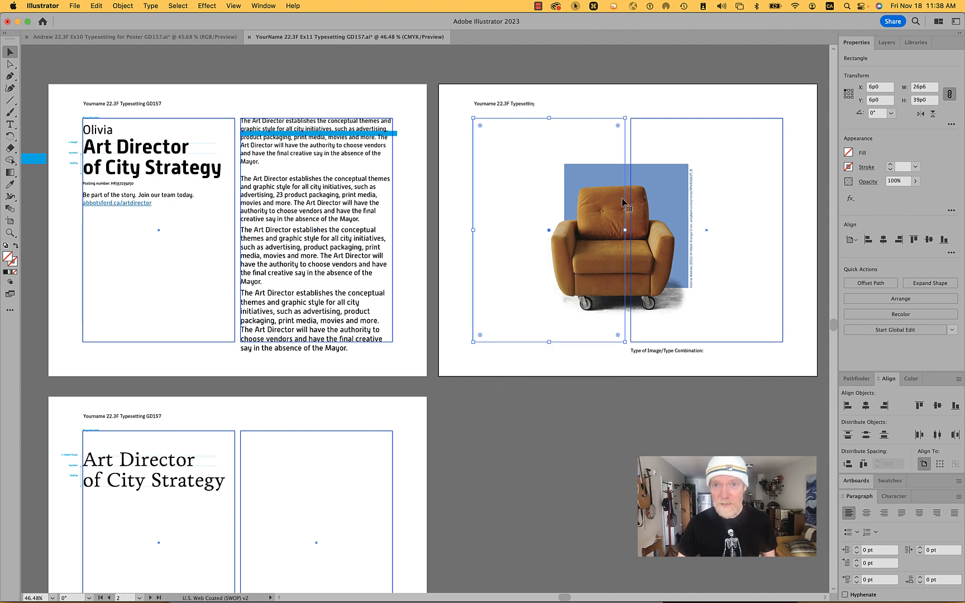
# Step: Fill the released left column rectangle on the second artboard with CMYK Red
pyautogui.click(631, 101)
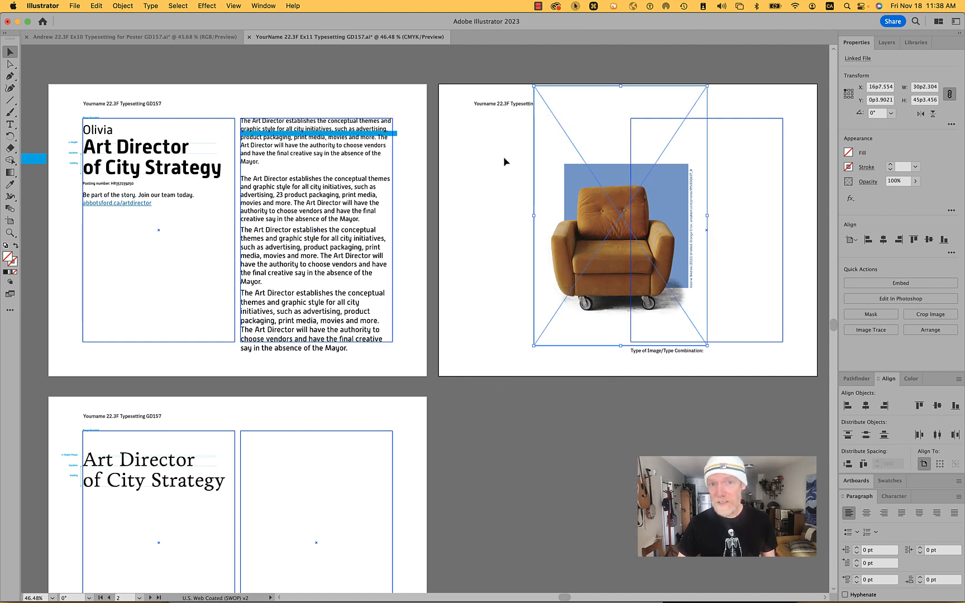
pyautogui.click(485, 119)
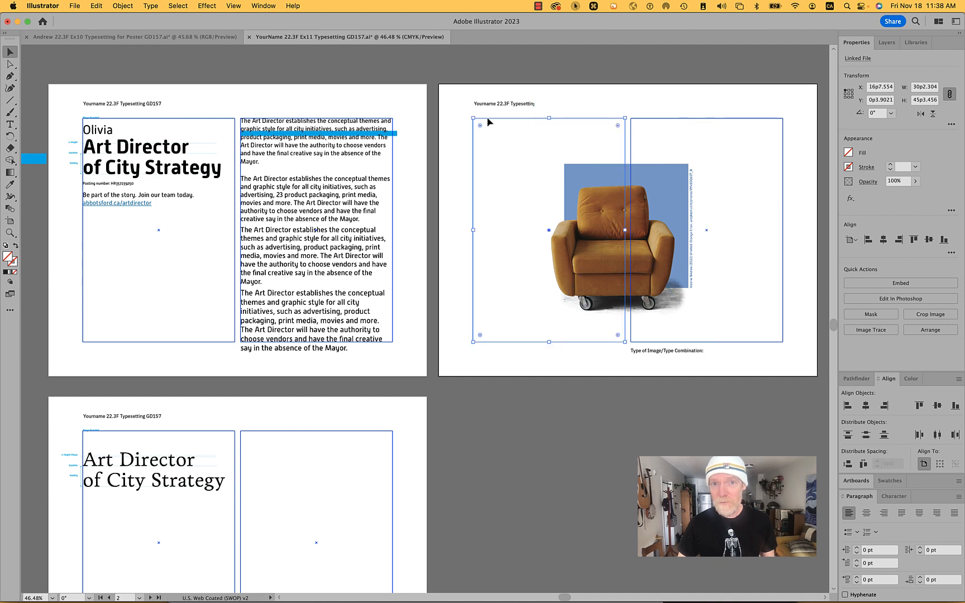
pyautogui.click(849, 153)
pyautogui.click(783, 256)
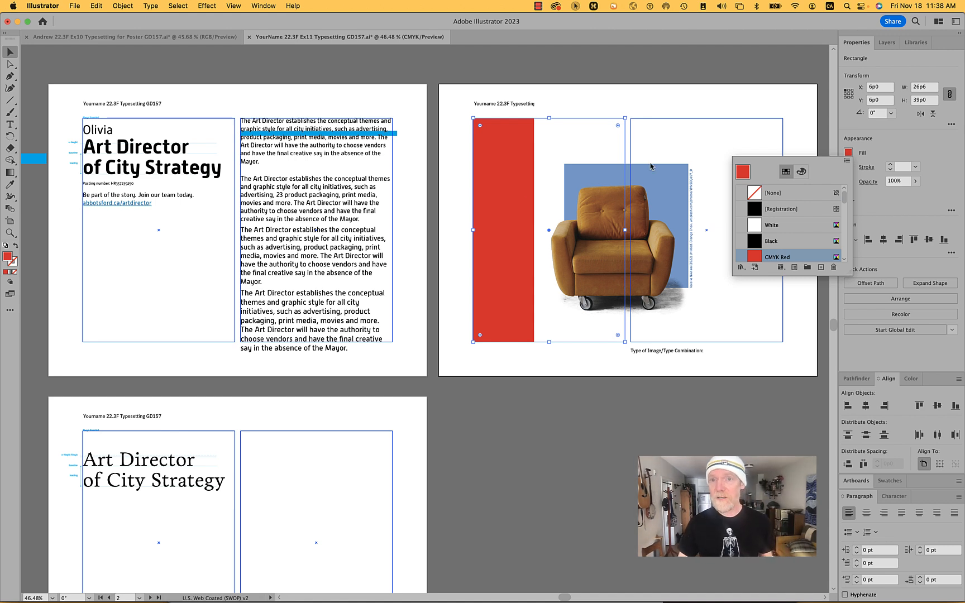
pyautogui.click(731, 68)
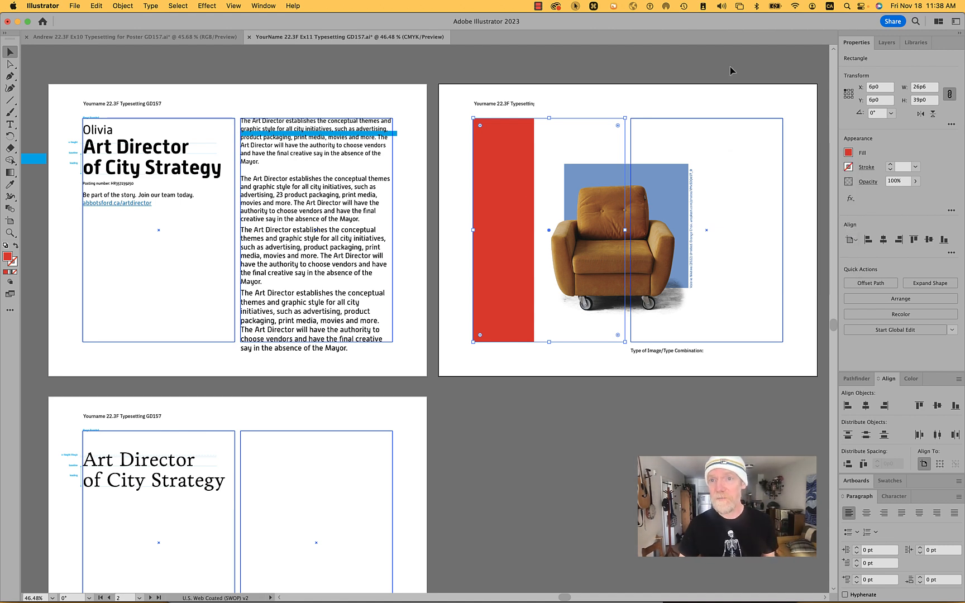
# Step: Move the chair image from <Layer> and the red rectangle from Guides onto the Content layer
pyautogui.click(889, 43)
pyautogui.click(591, 155)
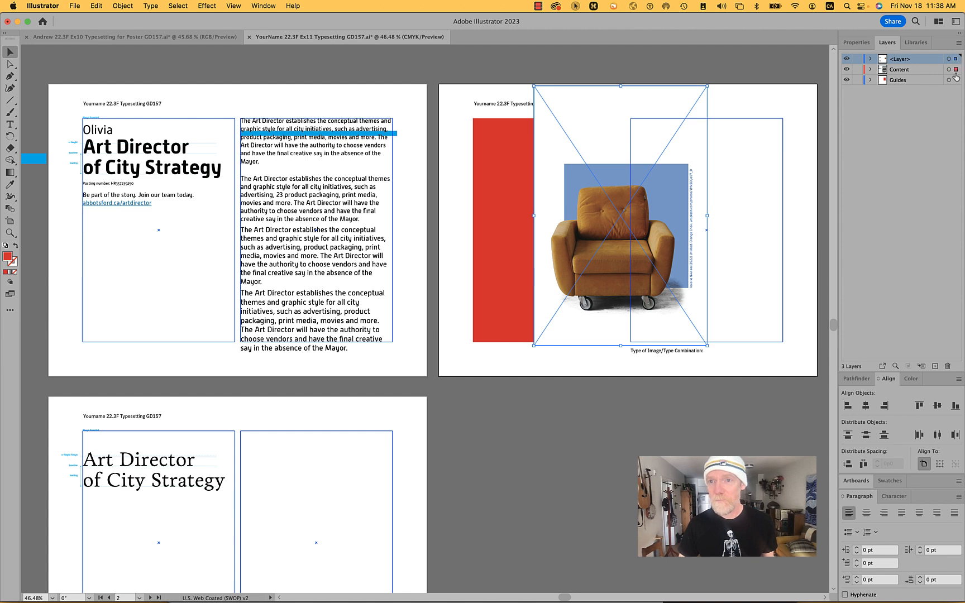
pyautogui.moveTo(956, 63); pyautogui.dragTo(956, 70)
pyautogui.click(508, 150)
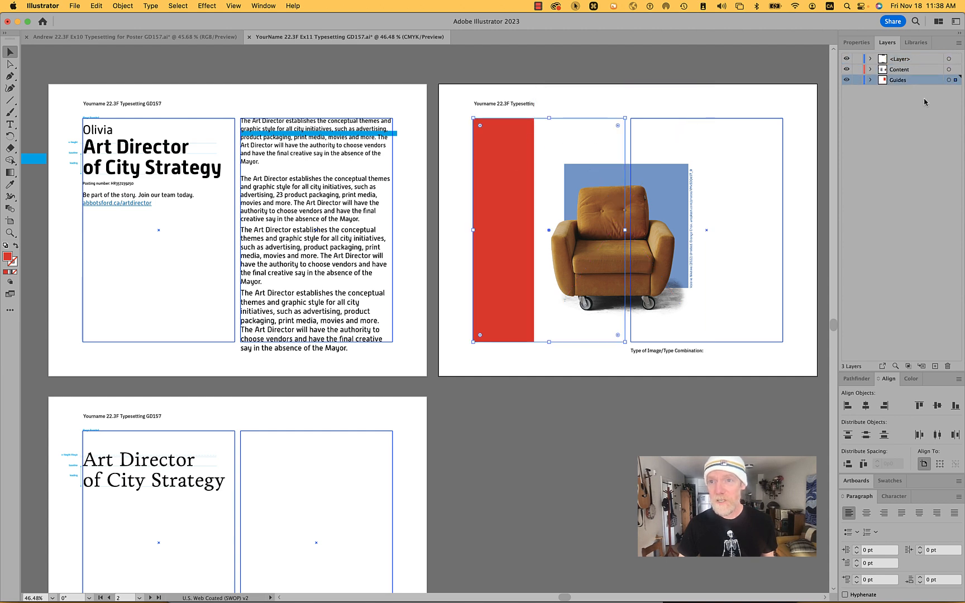
pyautogui.moveTo(956, 82); pyautogui.dragTo(955, 69)
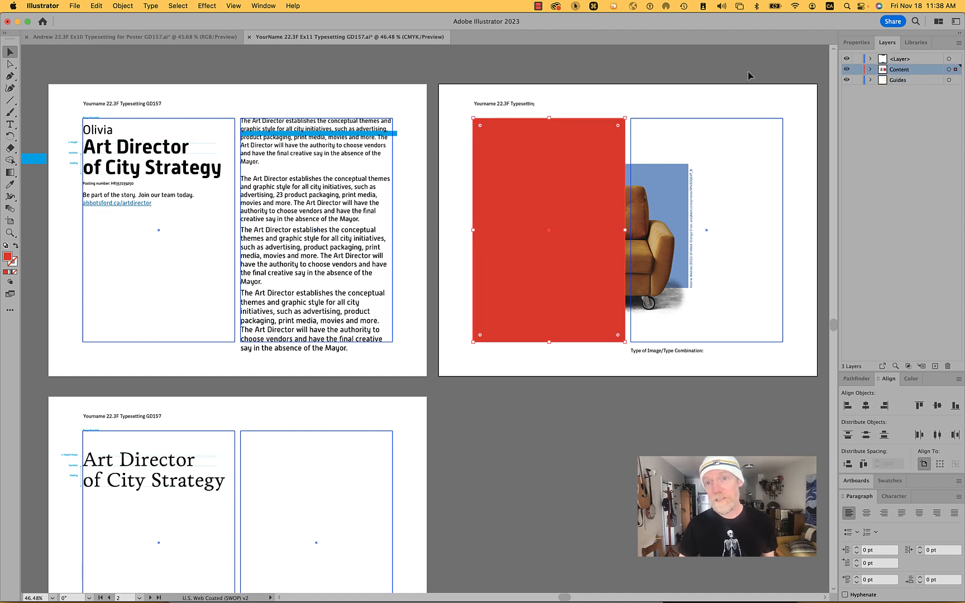
# Step: Move all remaining artwork on <Layer> to the Content layer and delete the emptied <Layer>
pyautogui.click(949, 59)
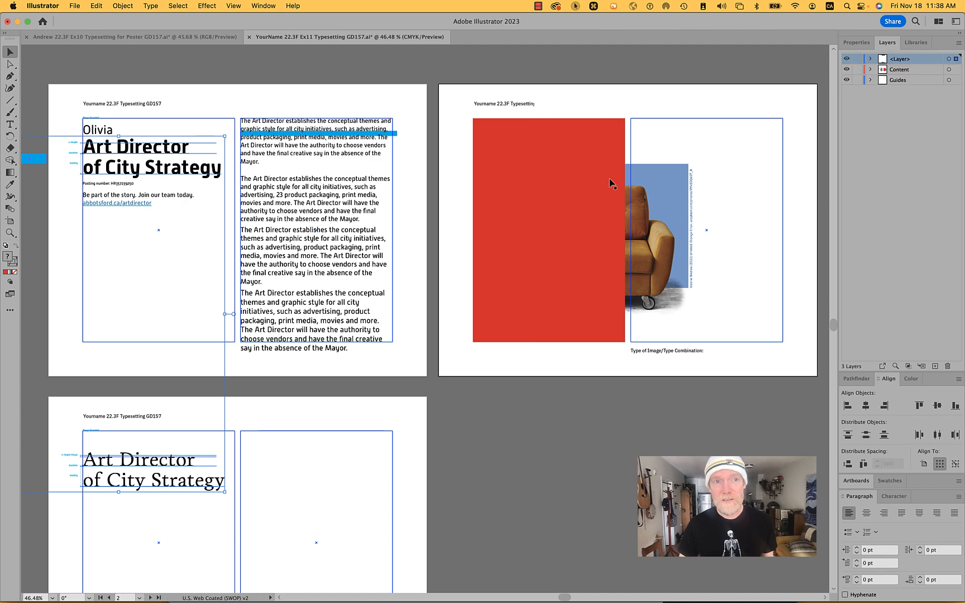
pyautogui.keyDown('alt'); pyautogui.scroll(-3, 592, 199); pyautogui.keyUp('alt')
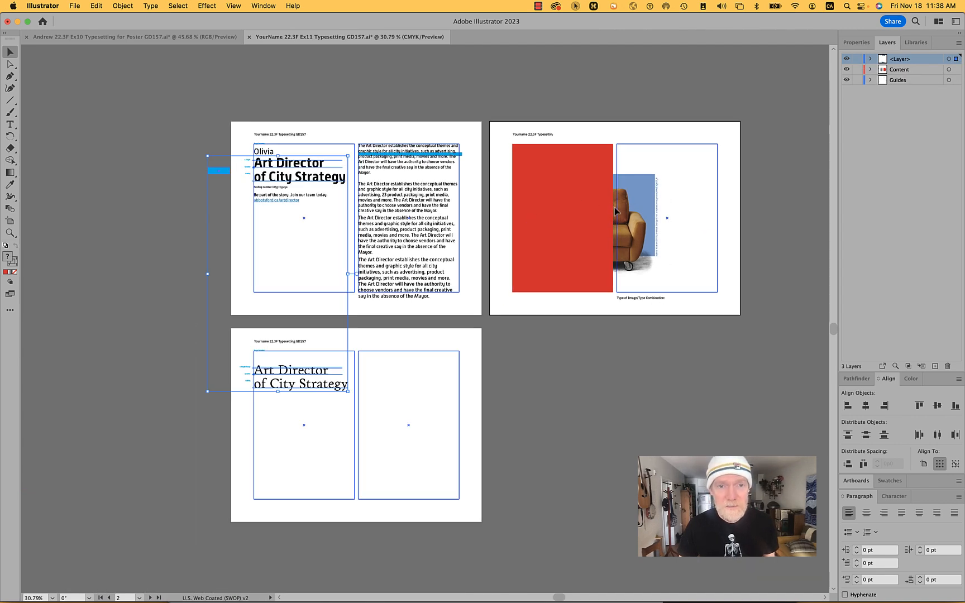
pyautogui.moveTo(957, 62); pyautogui.dragTo(957, 70)
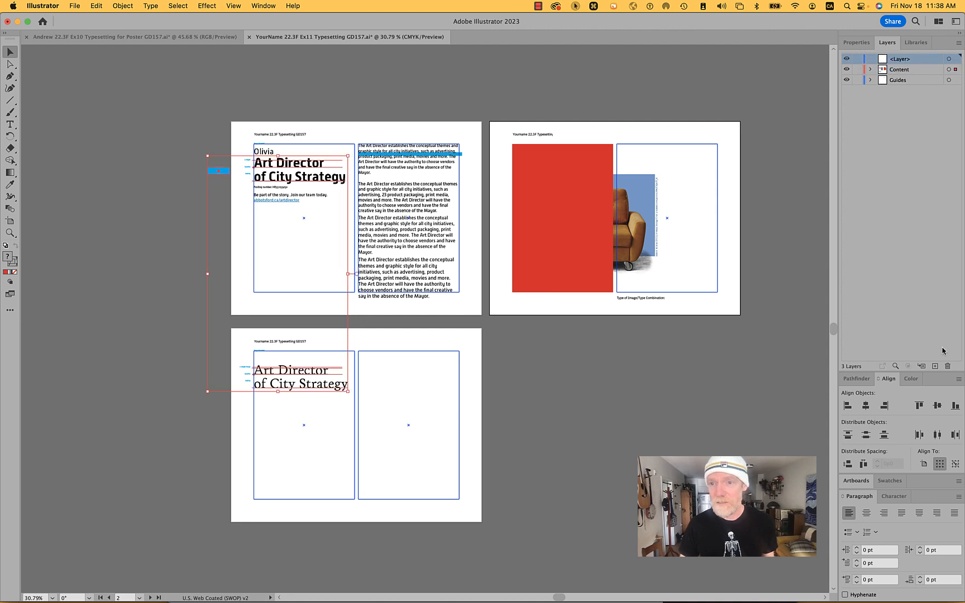
pyautogui.click(948, 368)
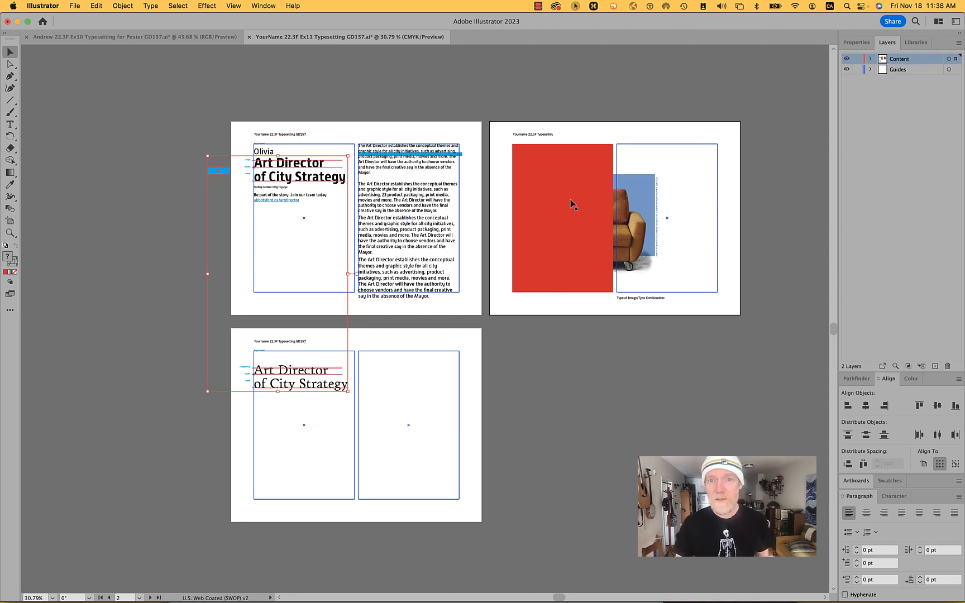
# Step: Crop the chair image on the second artboard with a clipping mask made from the red column rectangle
pyautogui.click(763, 112)
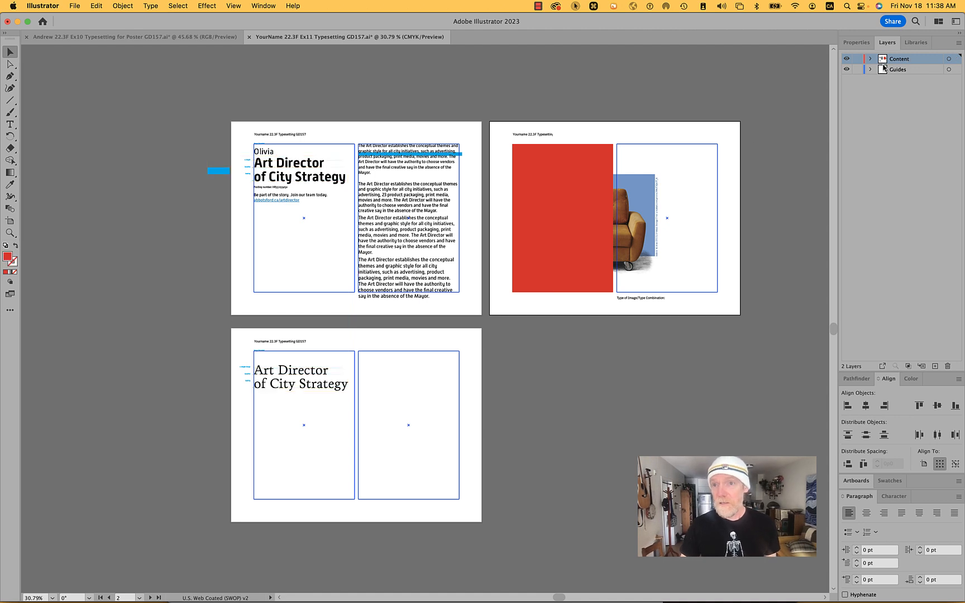
pyautogui.click(857, 43)
pyautogui.click(908, 159)
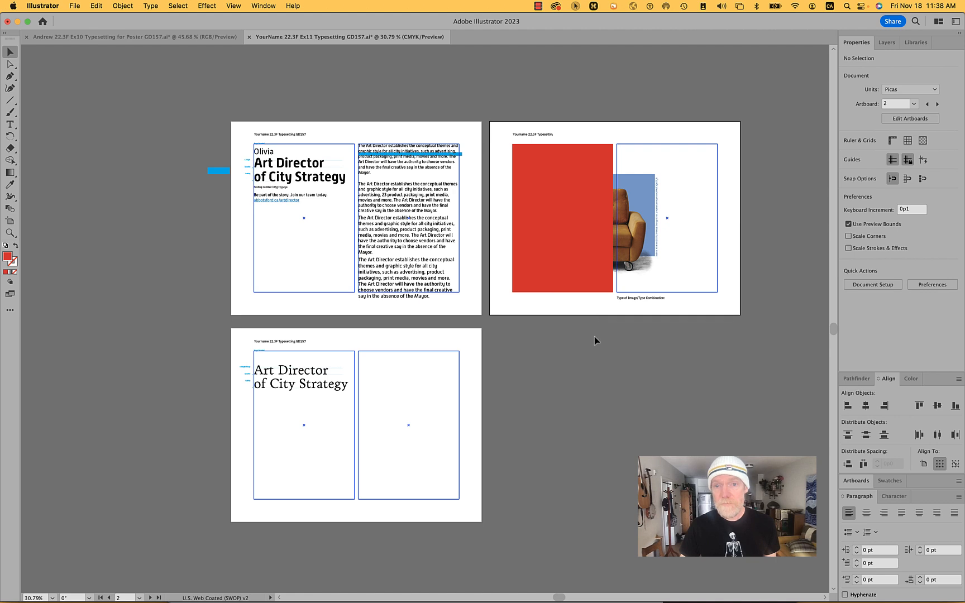
pyautogui.click(575, 208)
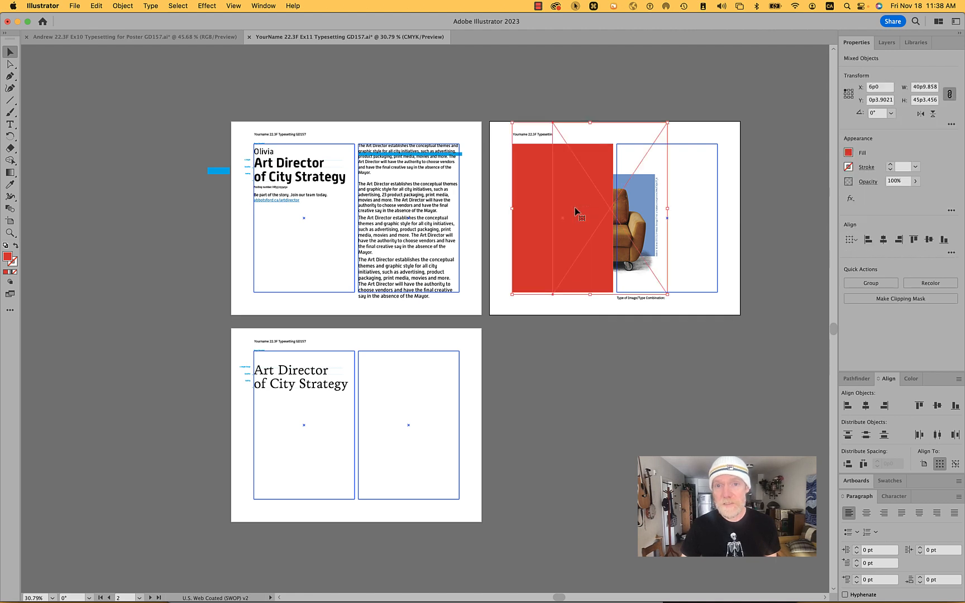
pyautogui.rightClick(576, 210)
pyautogui.click(615, 356)
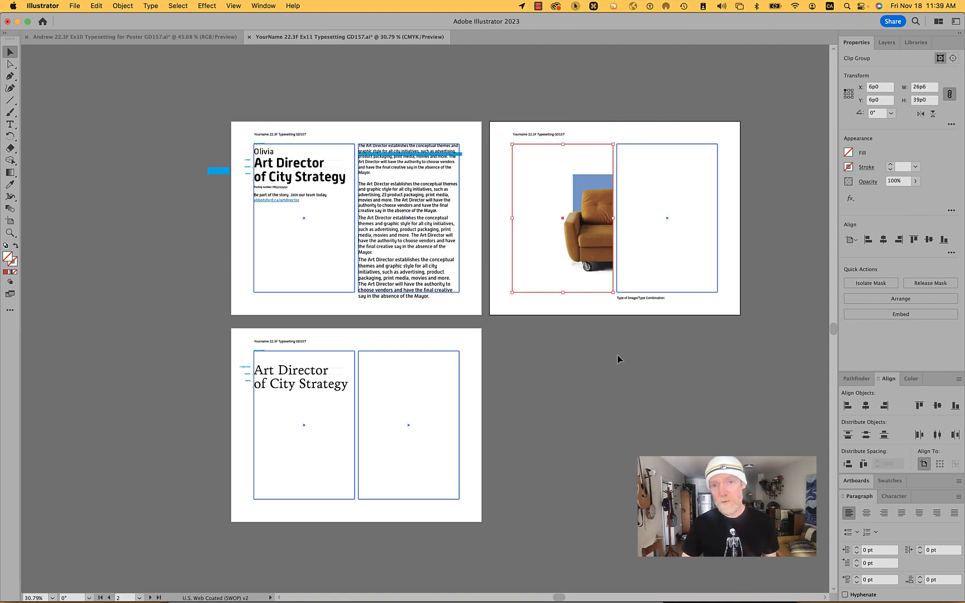
pyautogui.click(618, 356)
# Step: Select only the clipping path around the cropped chair image and copy that rectangle to the clipboard
pyautogui.scroll(5, 589, 224)
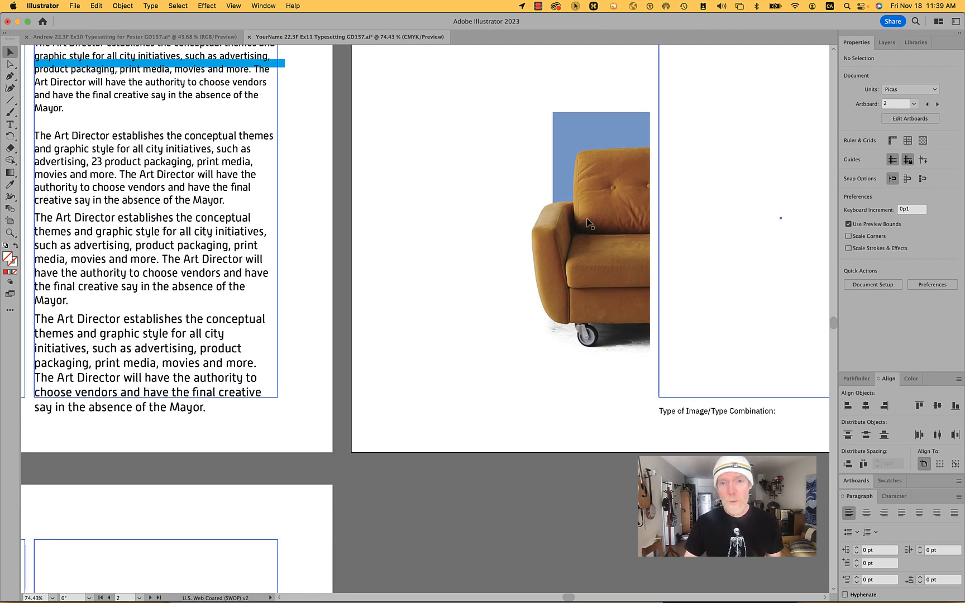
pyautogui.scroll(2, 588, 223)
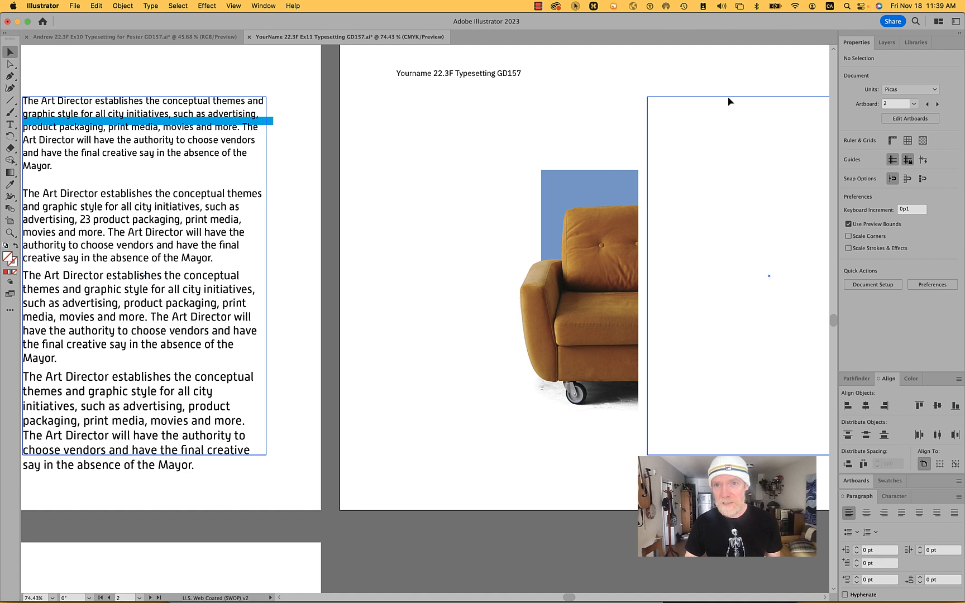
pyautogui.press('a')
pyautogui.click(466, 100)
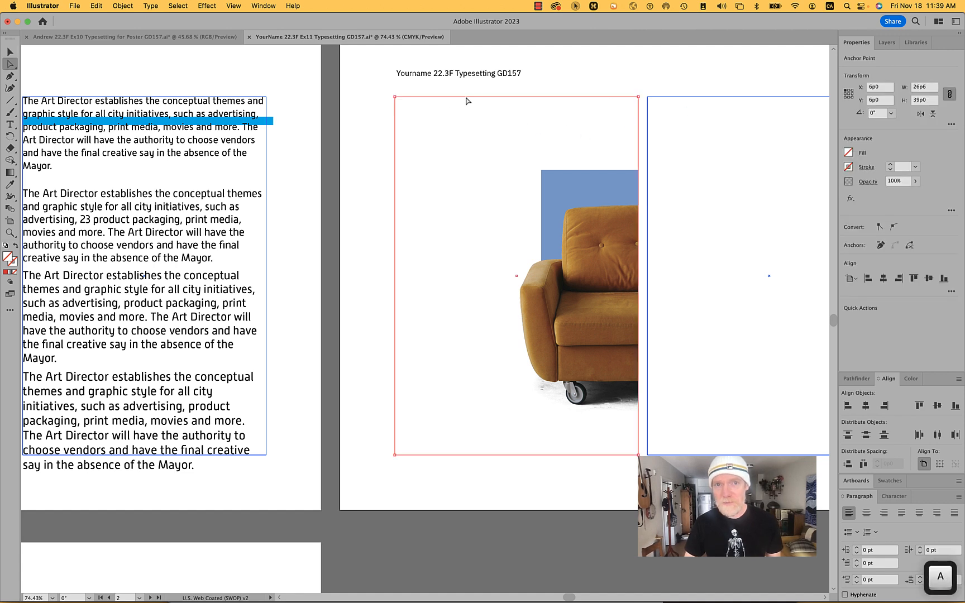
pyautogui.keyDown('alt'); pyautogui.click(557, 100); pyautogui.keyUp('alt')
pyautogui.press('super+c')
pyautogui.click(608, 70)
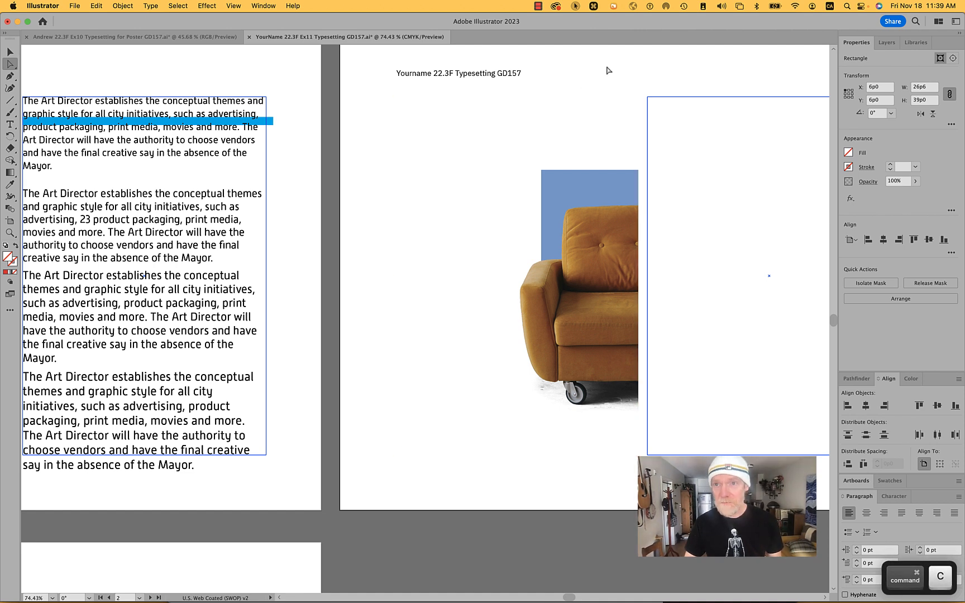
# Step: Make the Guides layer active and paste the copied column rectangle in place on the second artboard
pyautogui.click(888, 43)
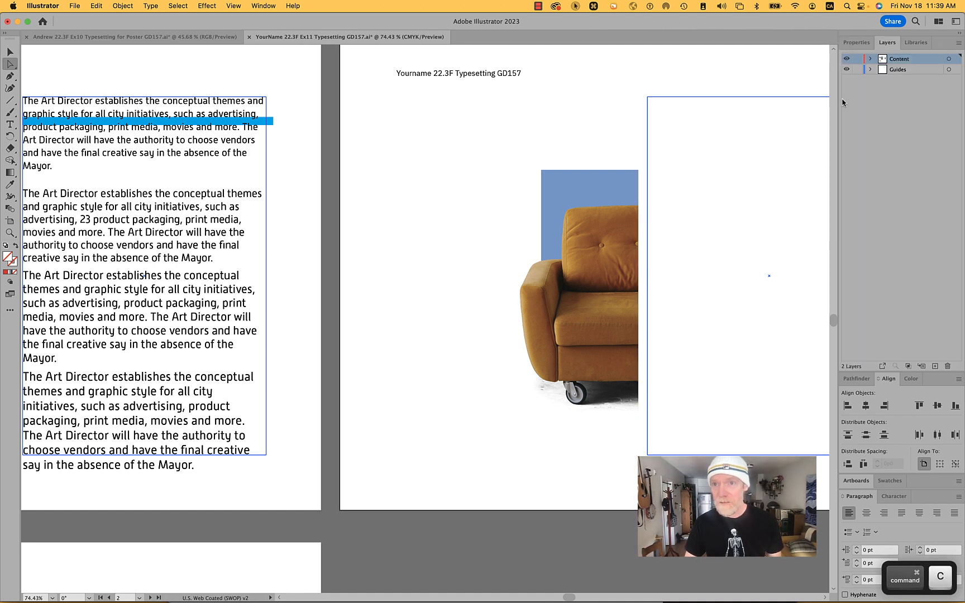
pyautogui.click(923, 71)
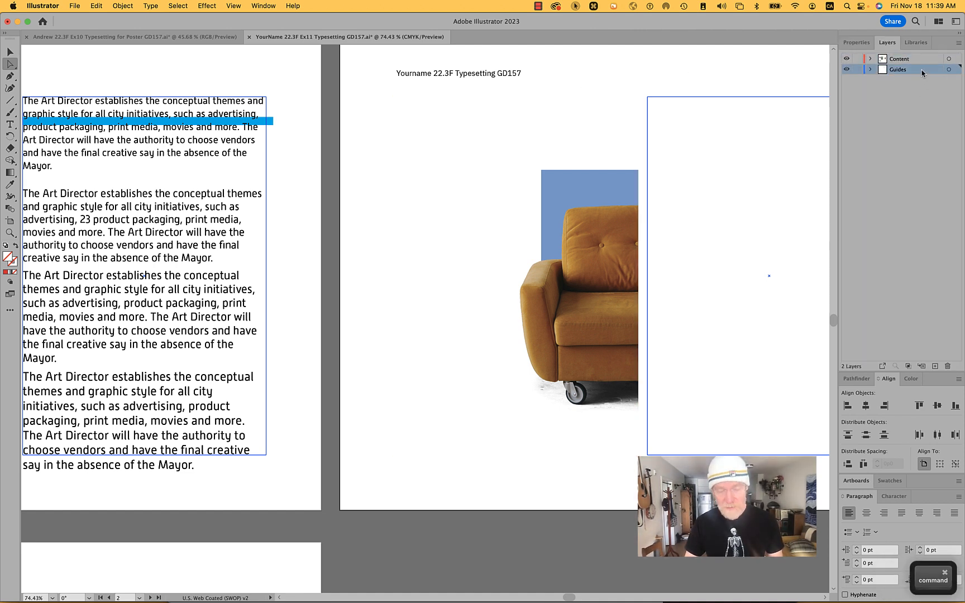
pyautogui.click(105, 4)
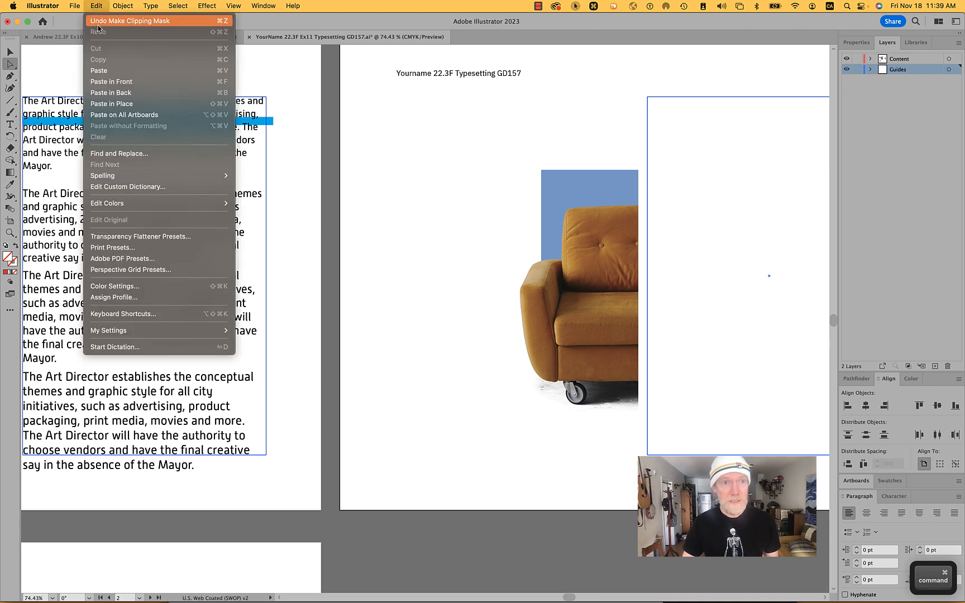
pyautogui.click(114, 105)
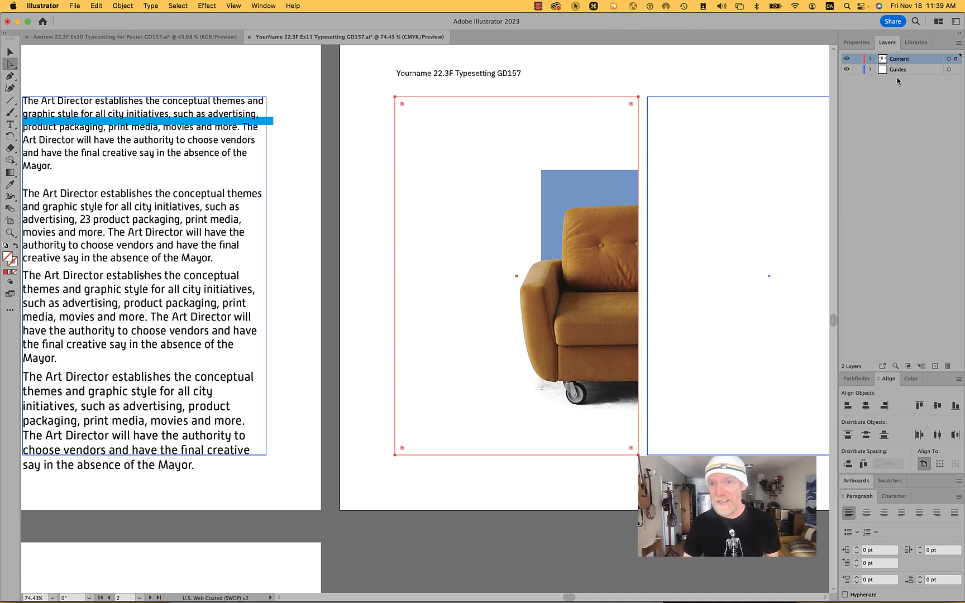
# Step: Turn off Paste Remembers Layers and move the pasted rectangle from the Content layer to the Guides layer
pyautogui.click(958, 44)
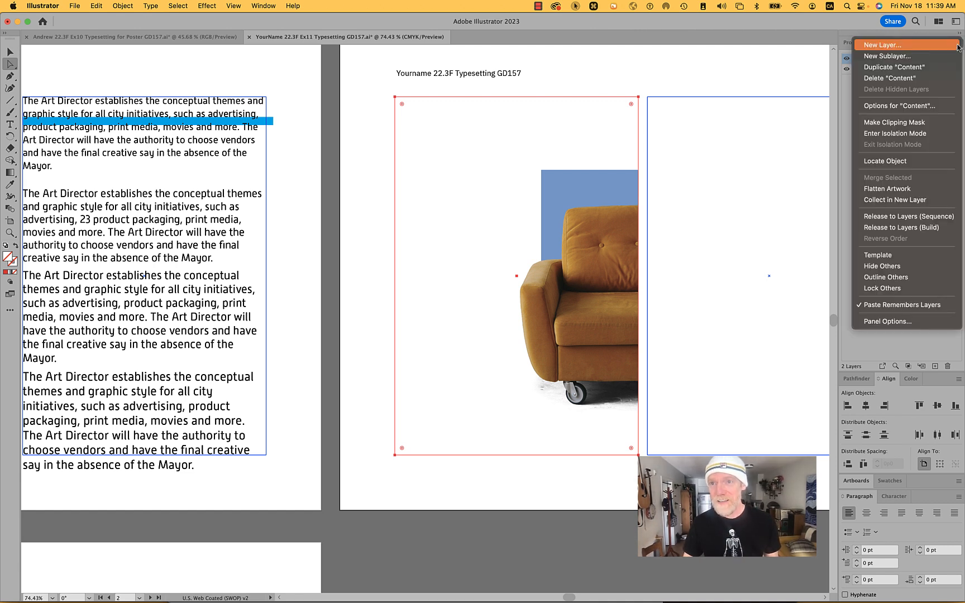
pyautogui.click(906, 305)
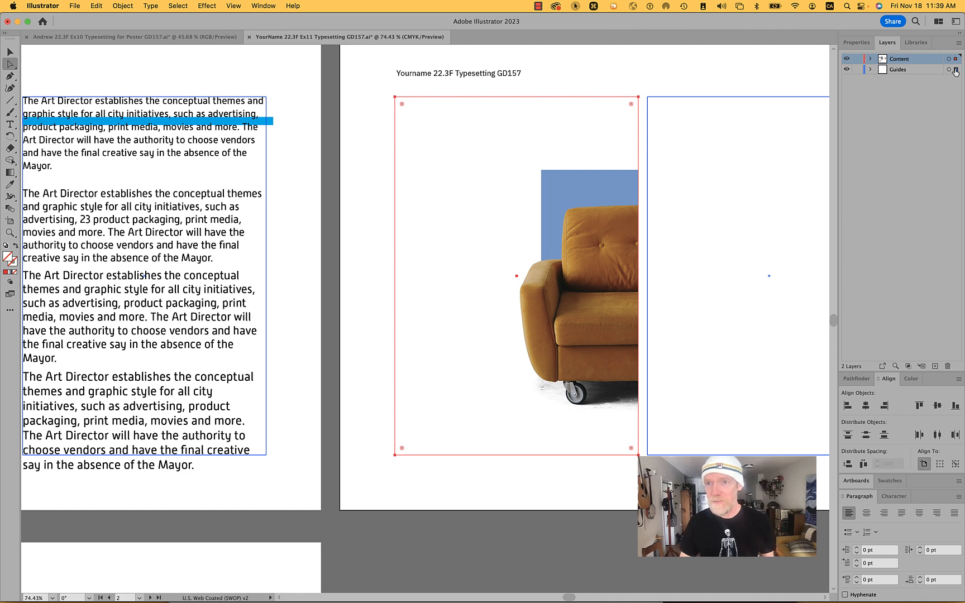
pyautogui.moveTo(955, 72); pyautogui.dragTo(956, 72)
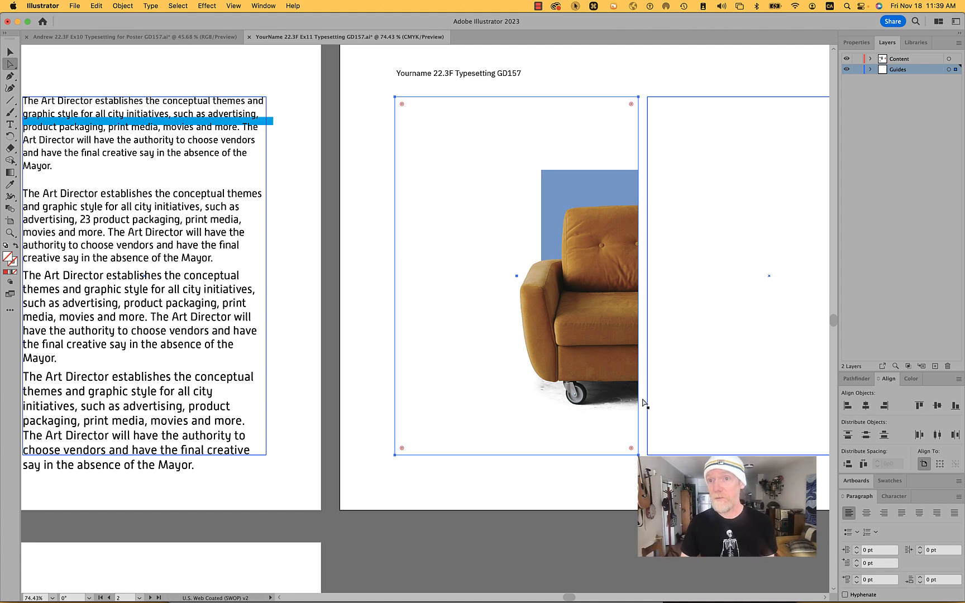
pyautogui.click(958, 42)
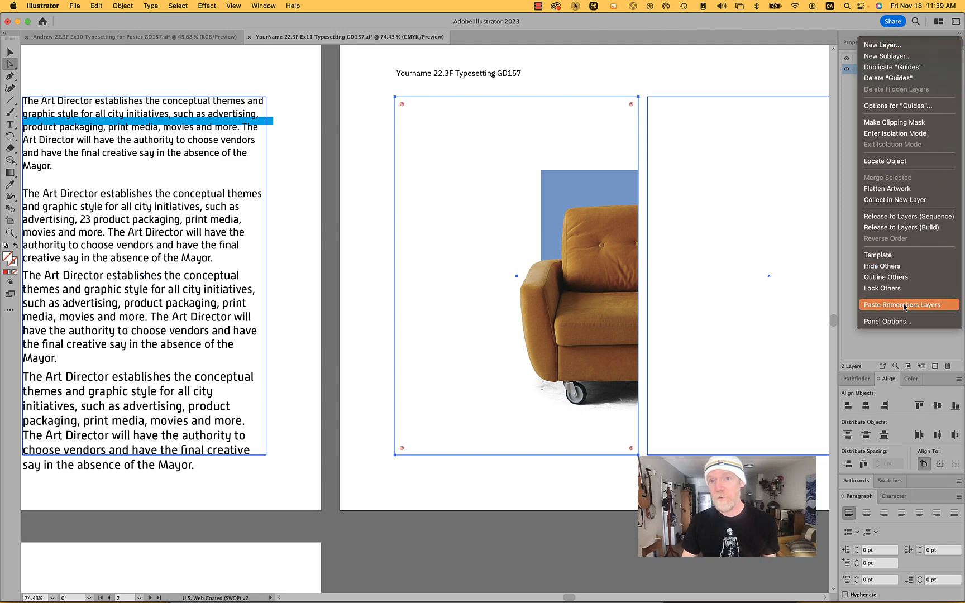
pyautogui.click(724, 83)
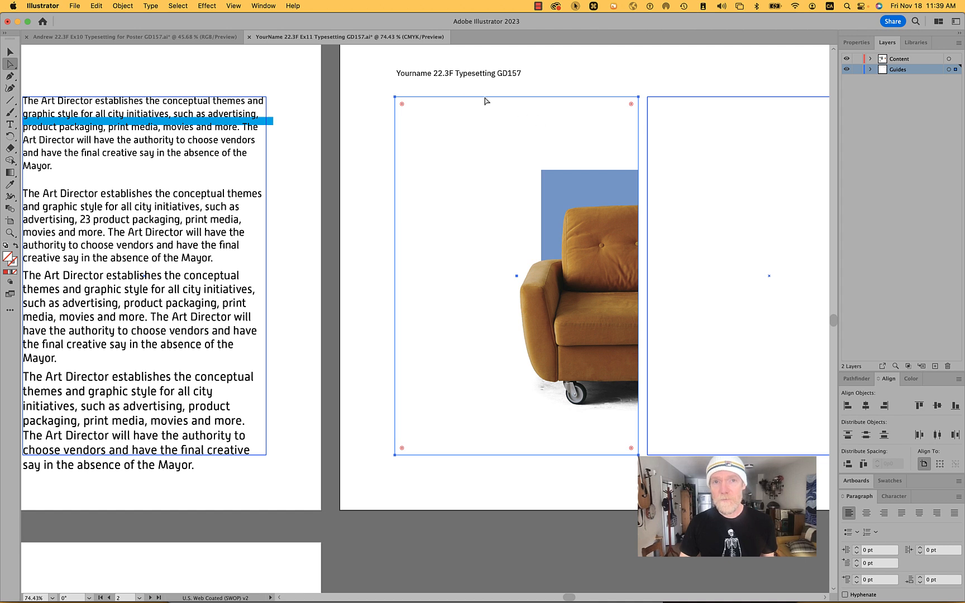
# Step: Expand the Guides layer and convert the pasted column rectangle into a guide
pyautogui.click(871, 69)
pyautogui.rightClick(539, 130)
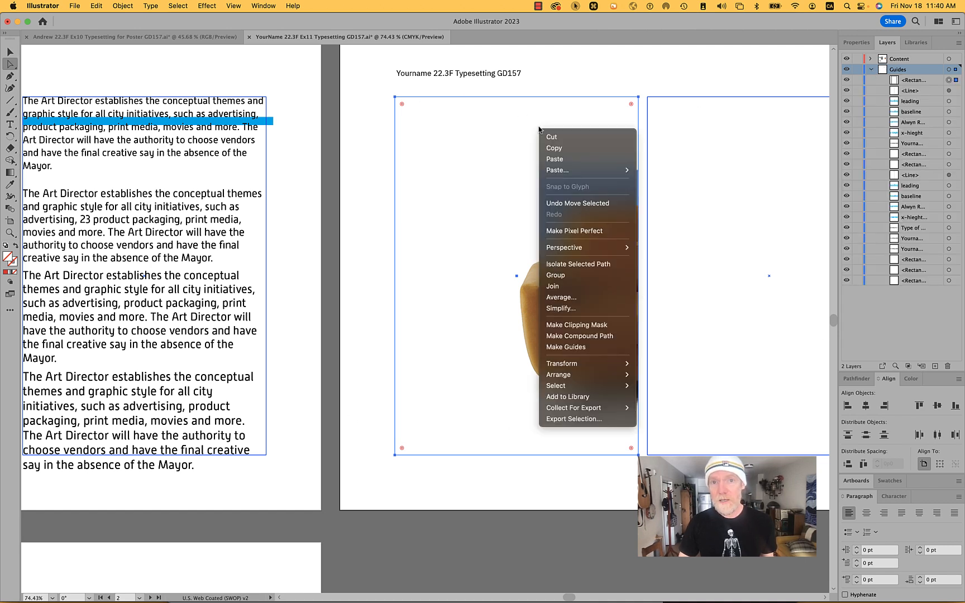
pyautogui.click(603, 347)
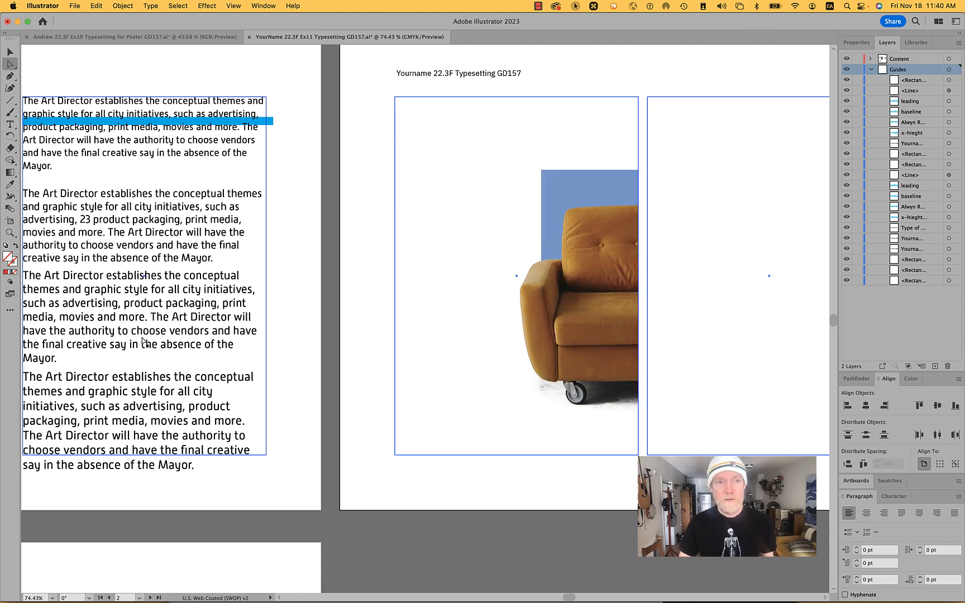
# Step: Duplicate the first Art Director paragraph into the second artboard's left column over the chair and bring the copy to the front
pyautogui.click(151, 149)
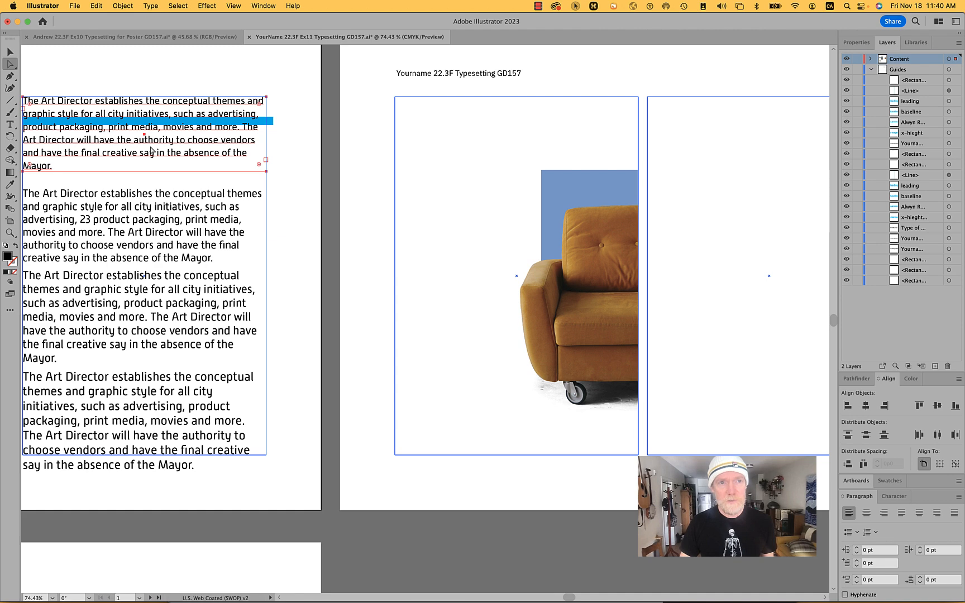
pyautogui.moveTo(144, 145); pyautogui.dragTo(517, 252)
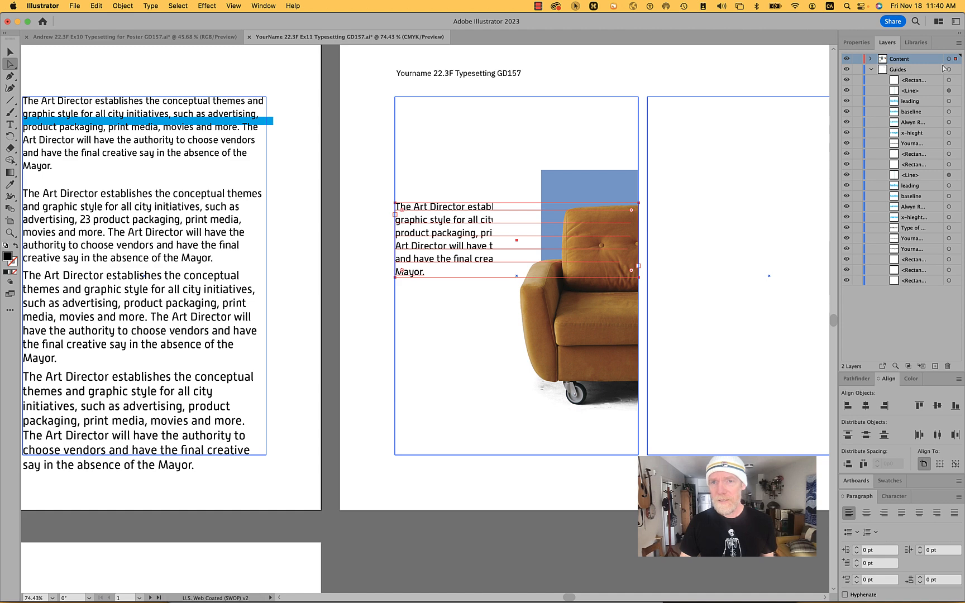
pyautogui.rightClick(441, 240)
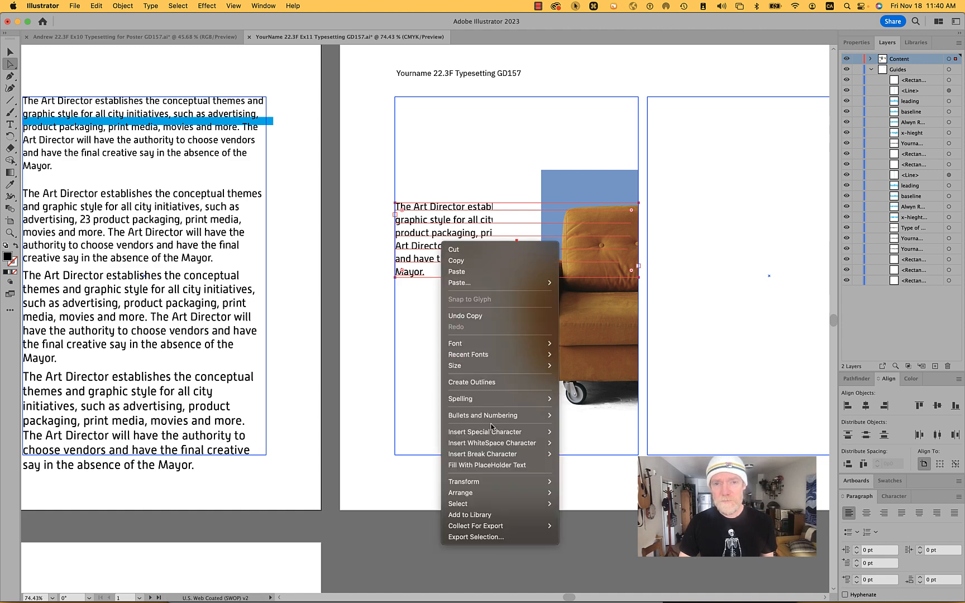
pyautogui.moveTo(487, 490)
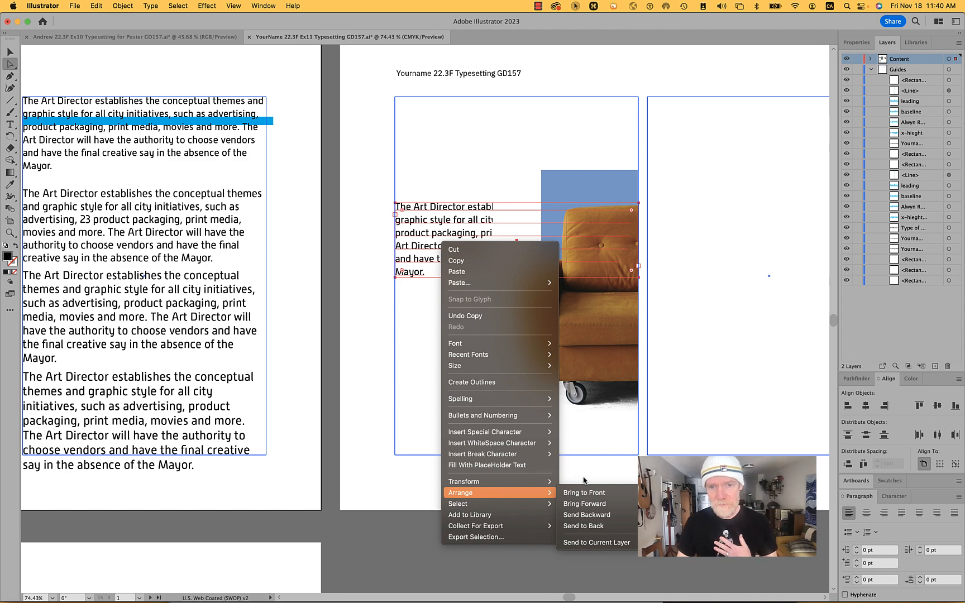
pyautogui.click(598, 493)
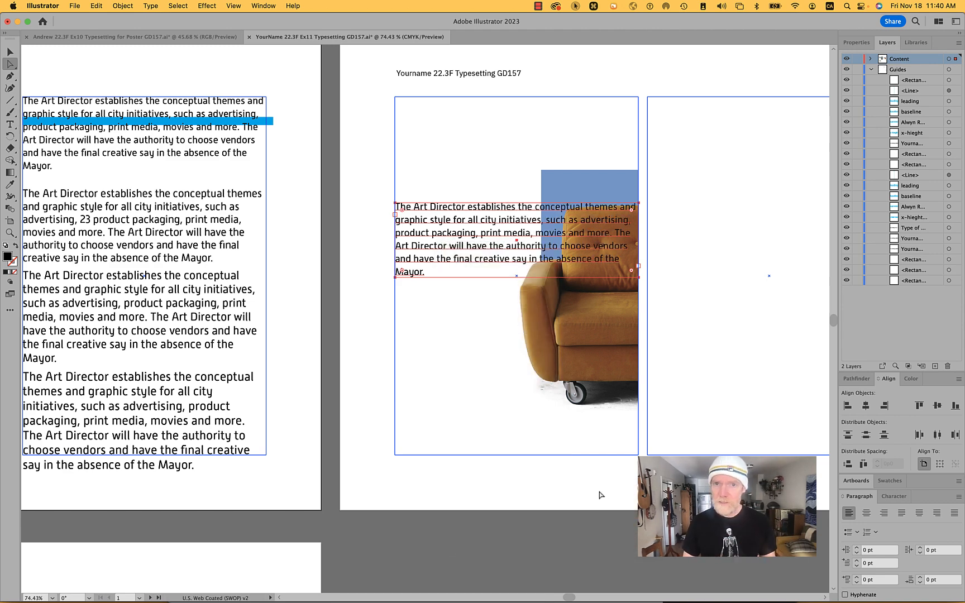
# Step: Try converting the copied Art Director paragraph from area type to point type, and undo the conversion
pyautogui.click(614, 179)
pyautogui.click(540, 209)
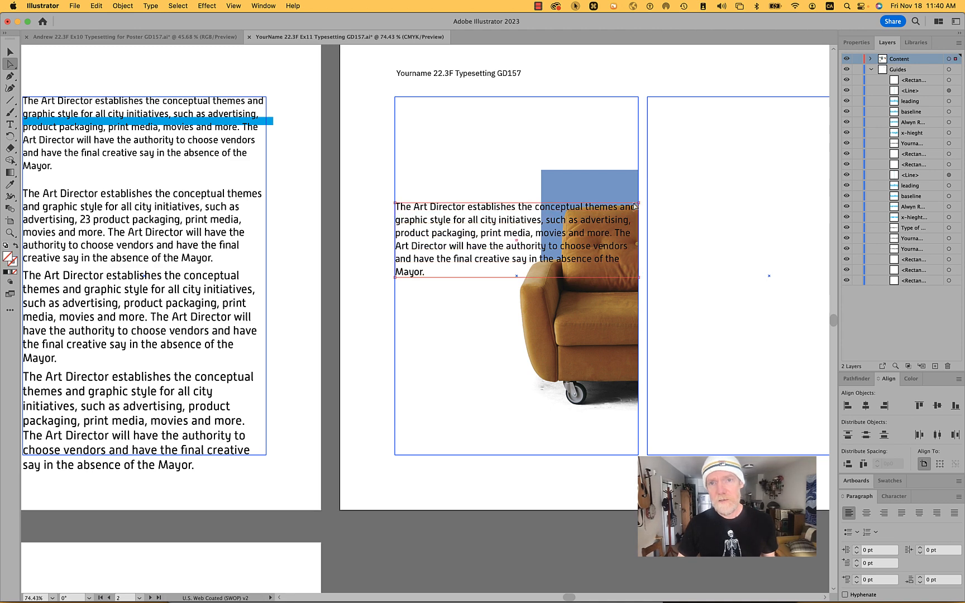
pyautogui.click(643, 219)
pyautogui.click(505, 208)
pyautogui.click(500, 211)
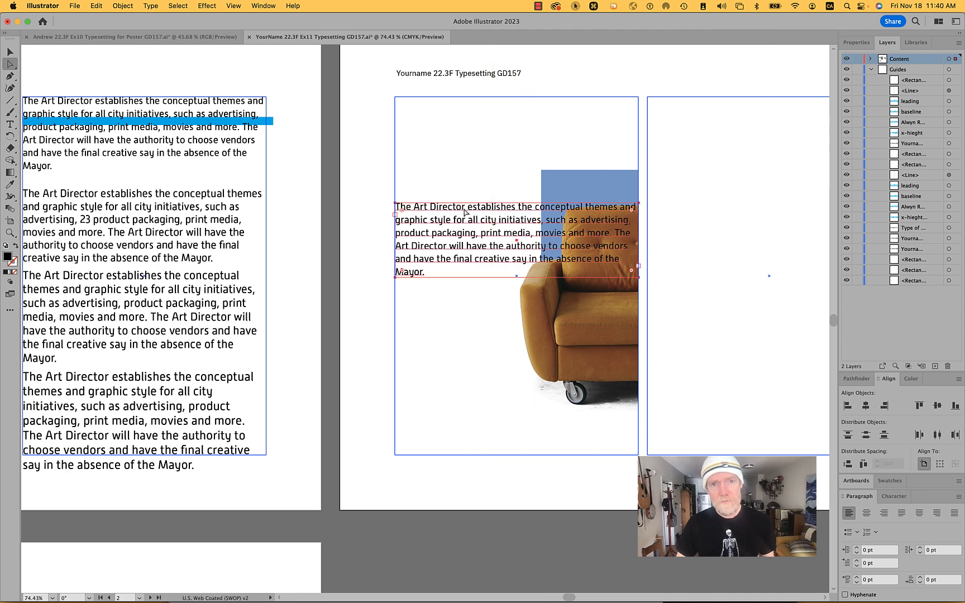
pyautogui.click(106, 5)
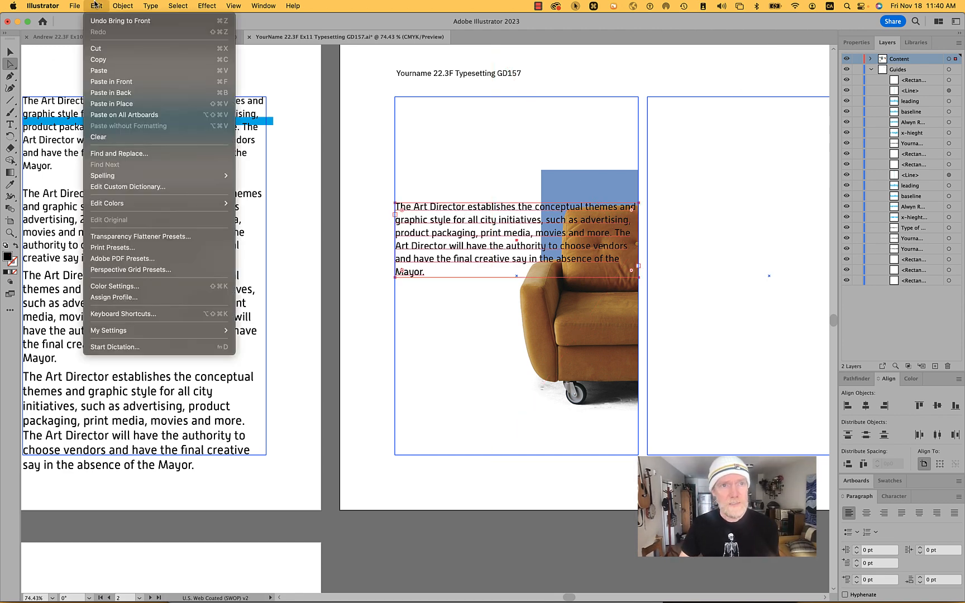
pyautogui.moveTo(119, 5)
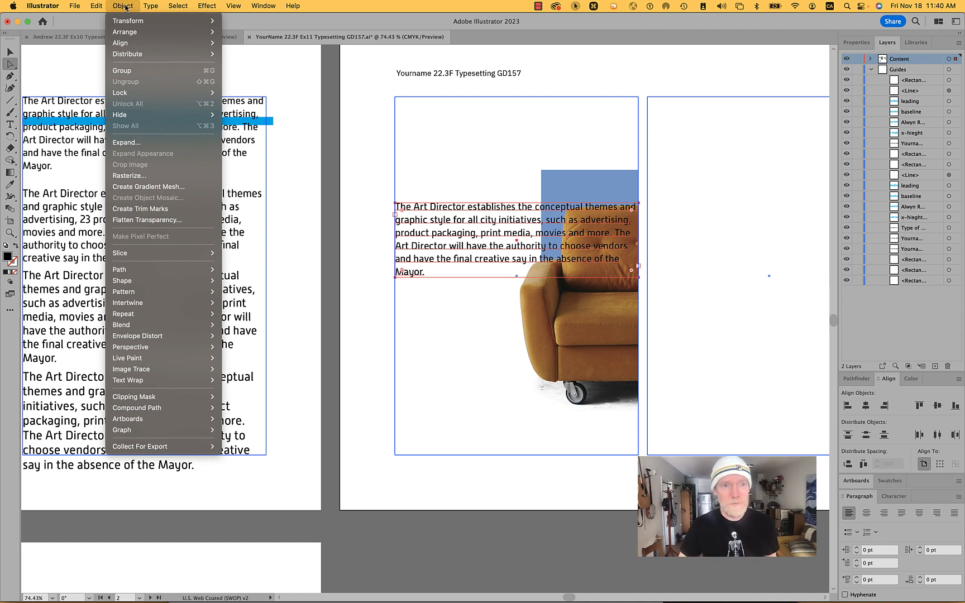
pyautogui.moveTo(150, 6)
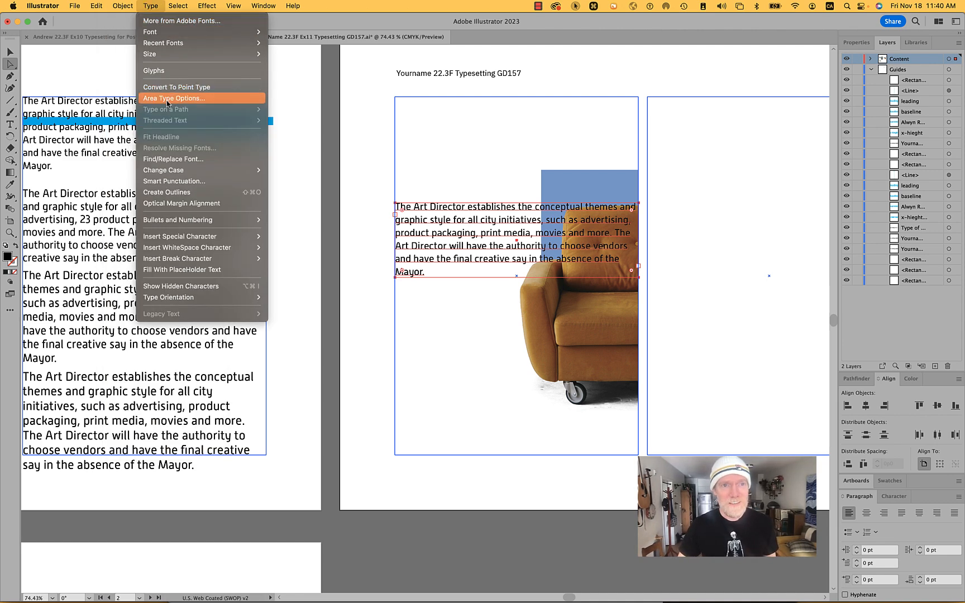
pyautogui.click(207, 87)
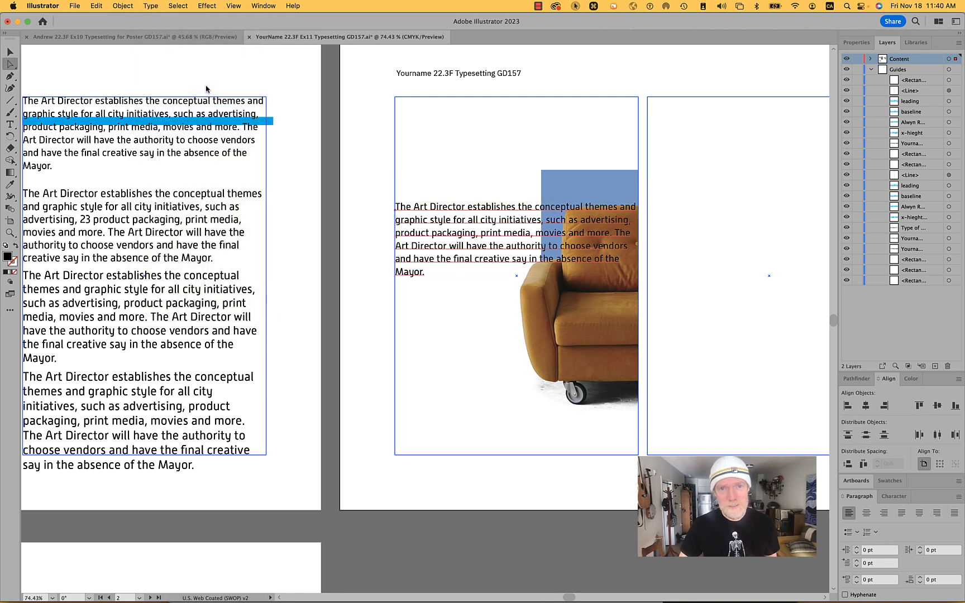
pyautogui.click(121, 5)
pyautogui.click(148, 5)
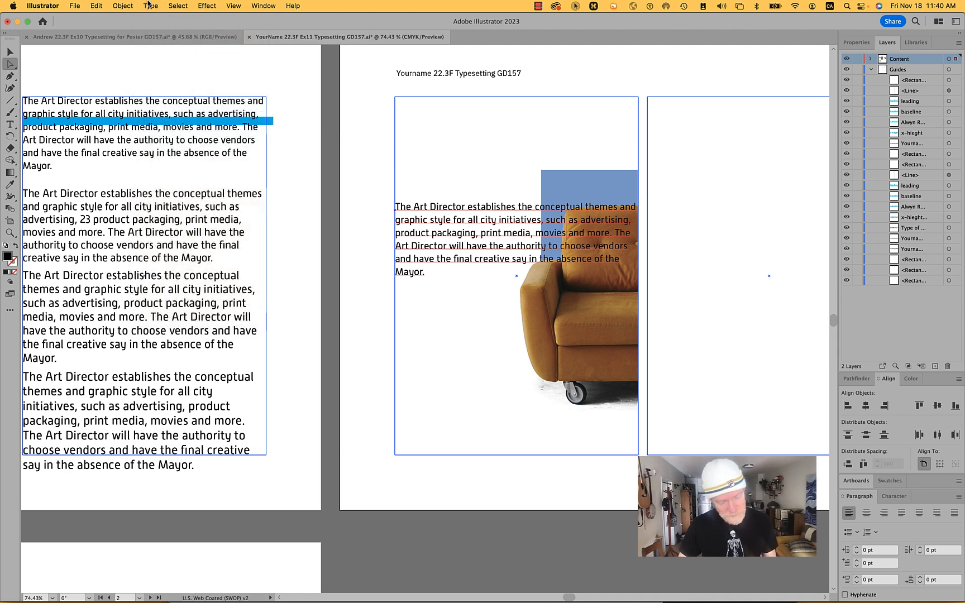
pyautogui.press('super+z')
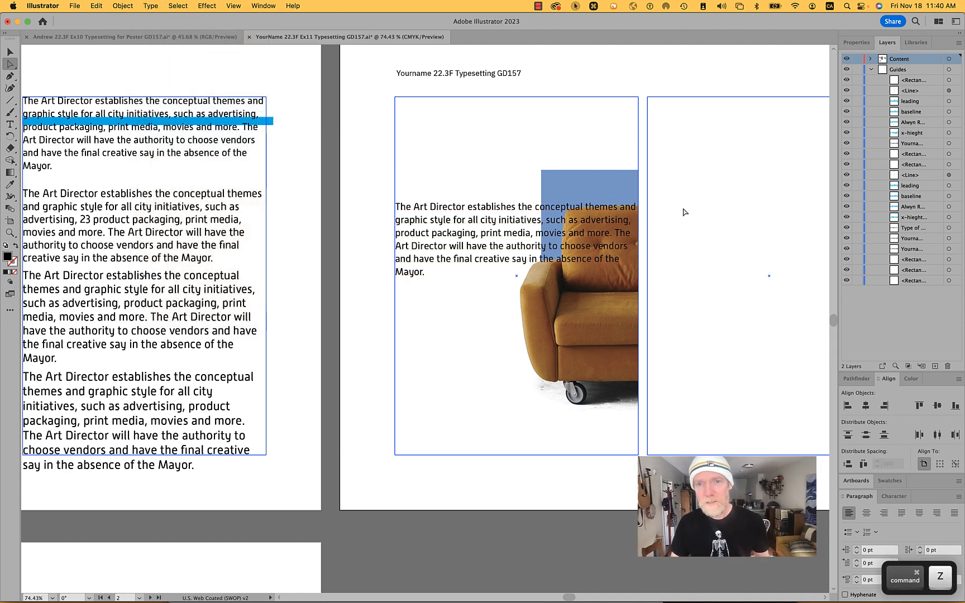
# Step: Select the copied Art Director paragraph over the chair and view its character settings
pyautogui.click(685, 212)
pyautogui.scroll(5, 496, 206)
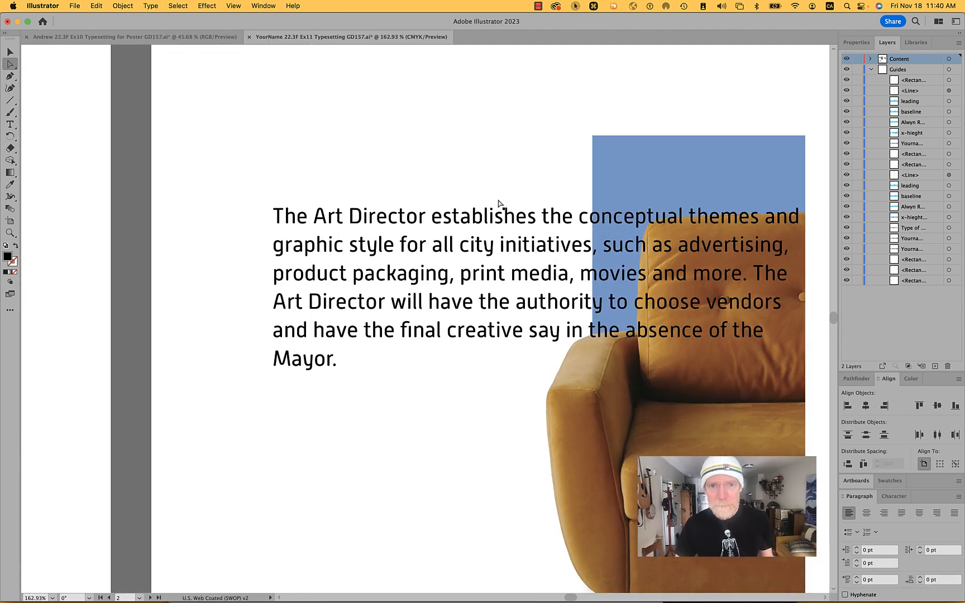
pyautogui.scroll(1, 499, 204)
pyautogui.click(492, 223)
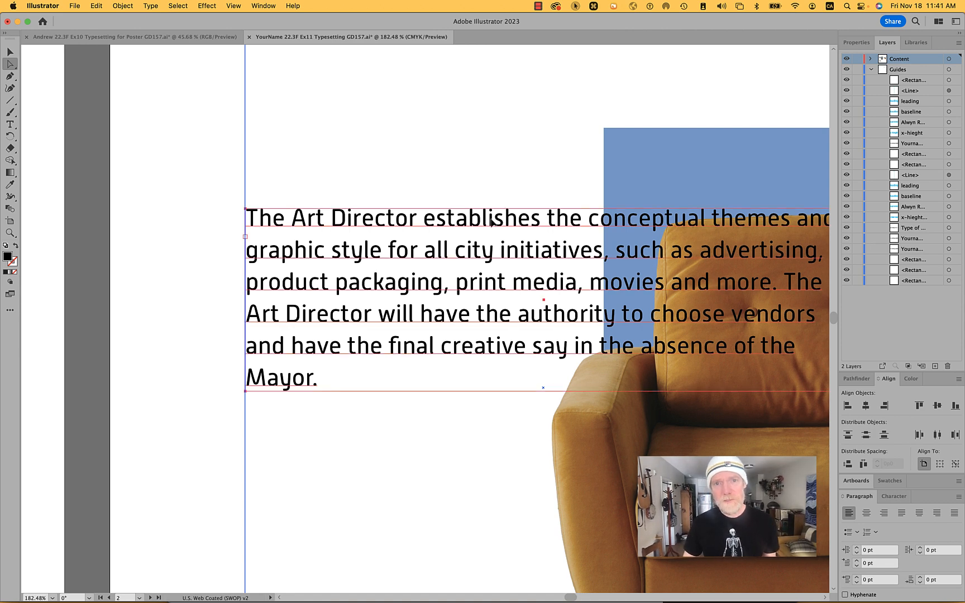
pyautogui.click(233, 265)
pyautogui.click(308, 225)
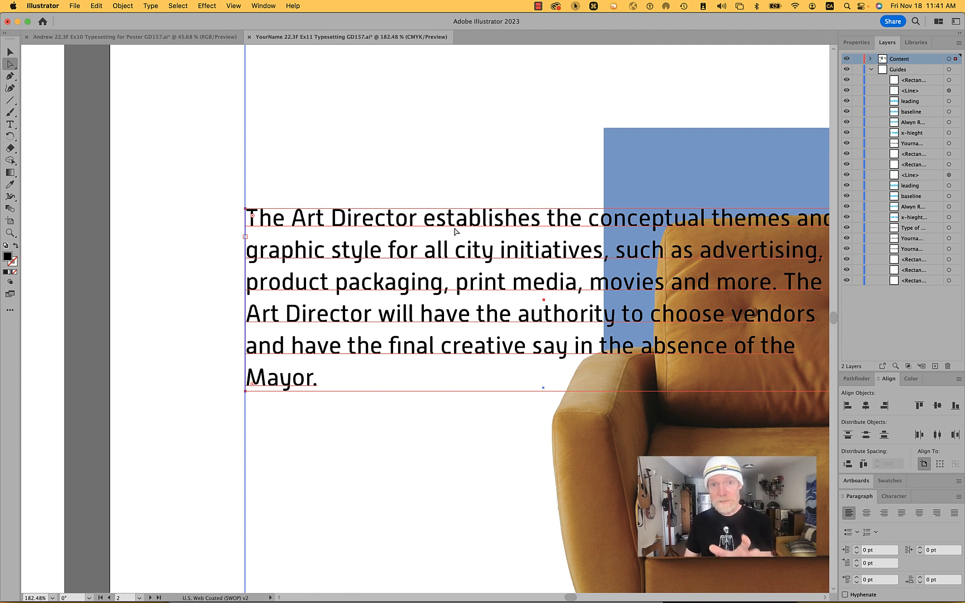
pyautogui.click(894, 496)
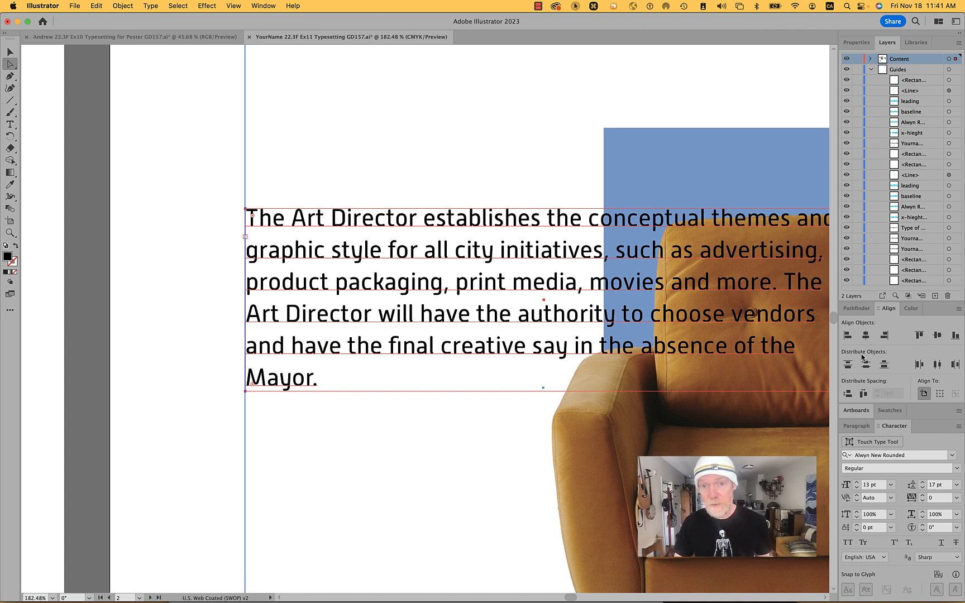
pyautogui.click(163, 198)
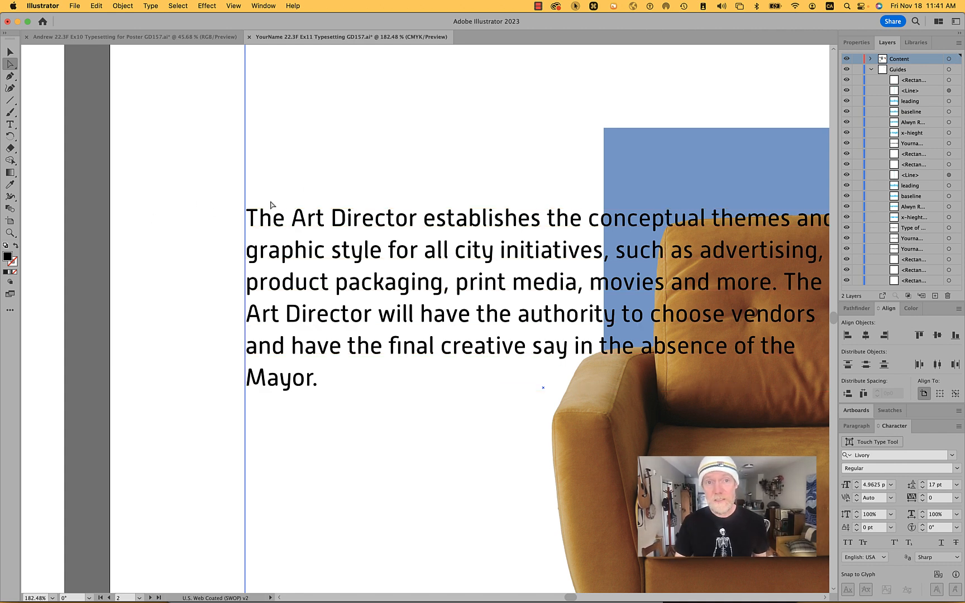
# Step: Compare selecting the copied paragraph's text with selecting only the path of its text frame
pyautogui.click(271, 219)
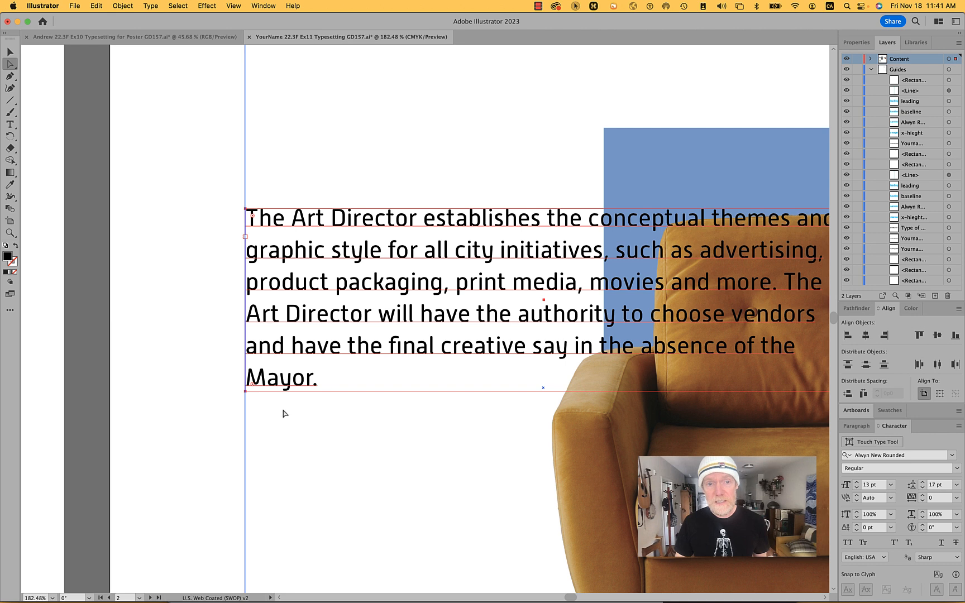
pyautogui.click(349, 426)
pyautogui.click(344, 392)
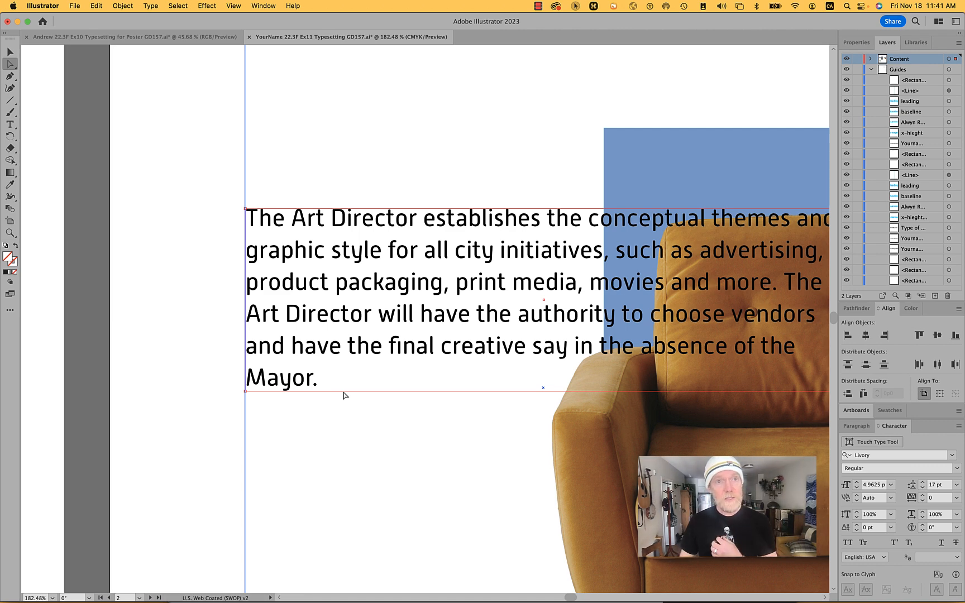
pyautogui.click(332, 440)
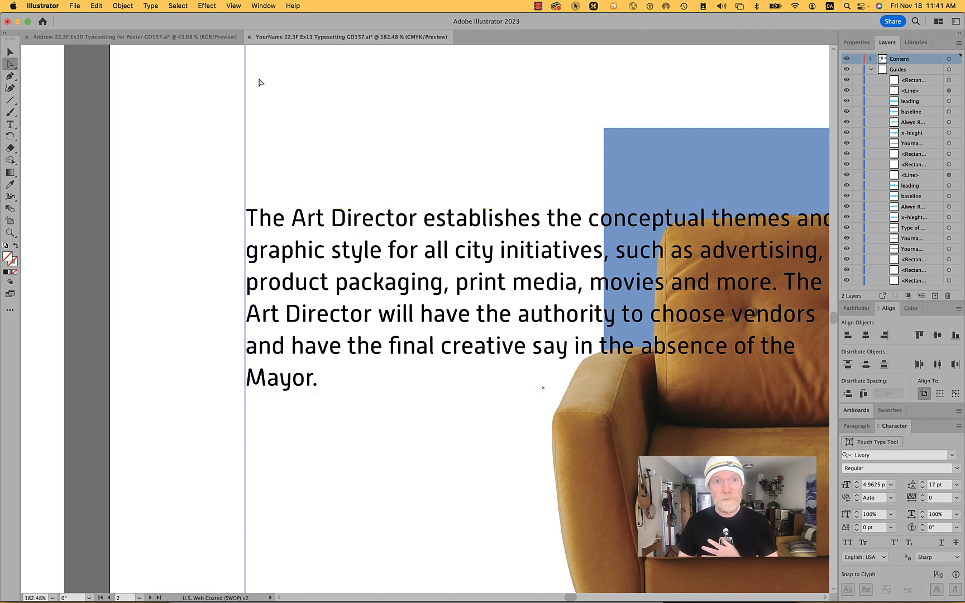
# Step: Select only the copied paragraph's text frame path in Outline view, and return to the normal preview with colour
pyautogui.click(232, 5)
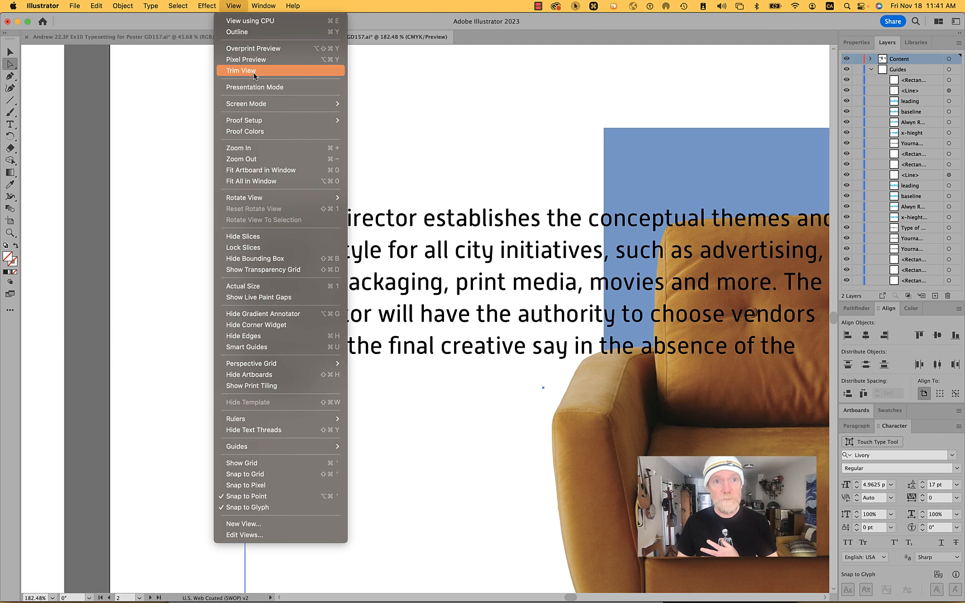
pyautogui.click(259, 33)
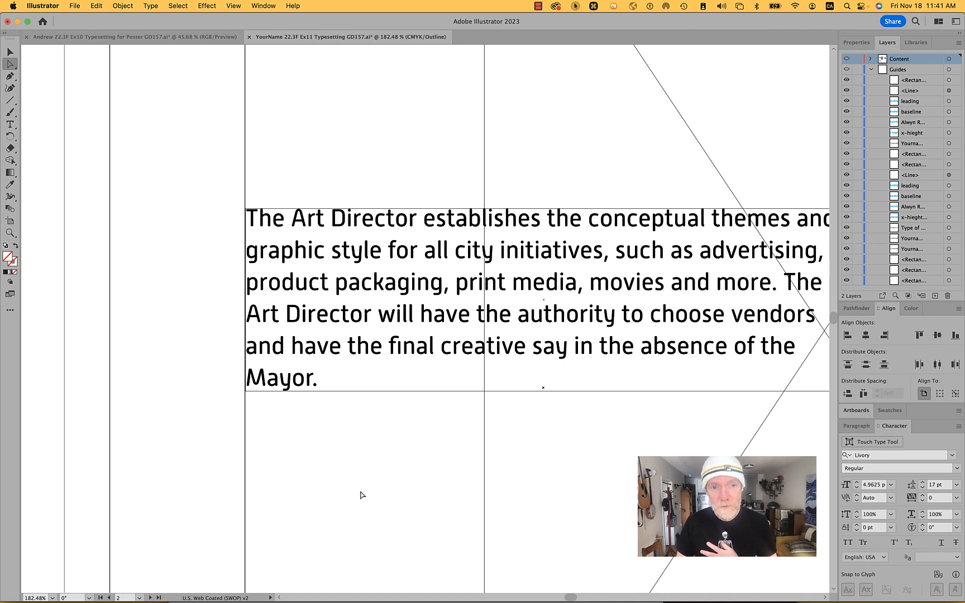
pyautogui.click(358, 392)
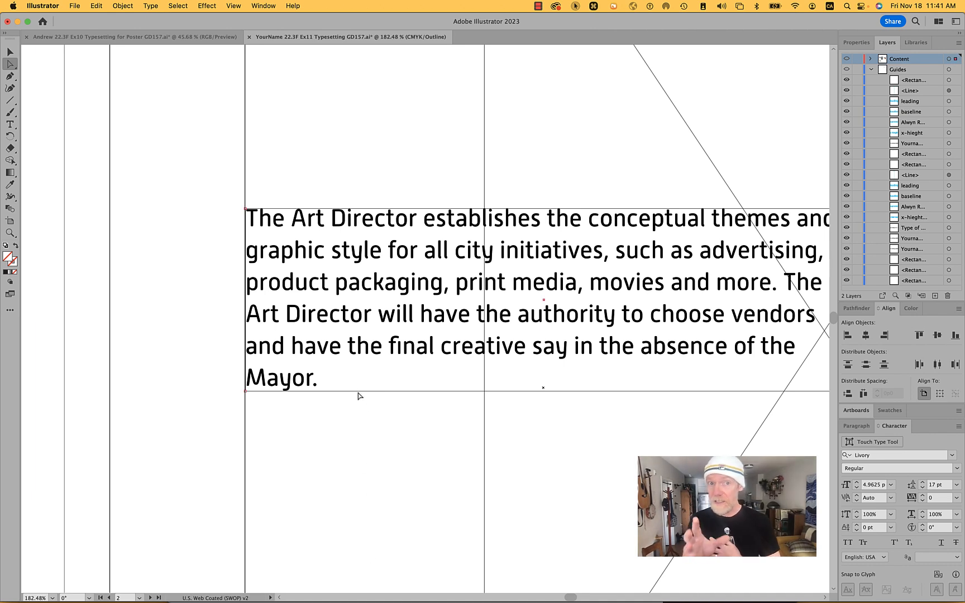
pyautogui.click(229, 6)
pyautogui.click(237, 17)
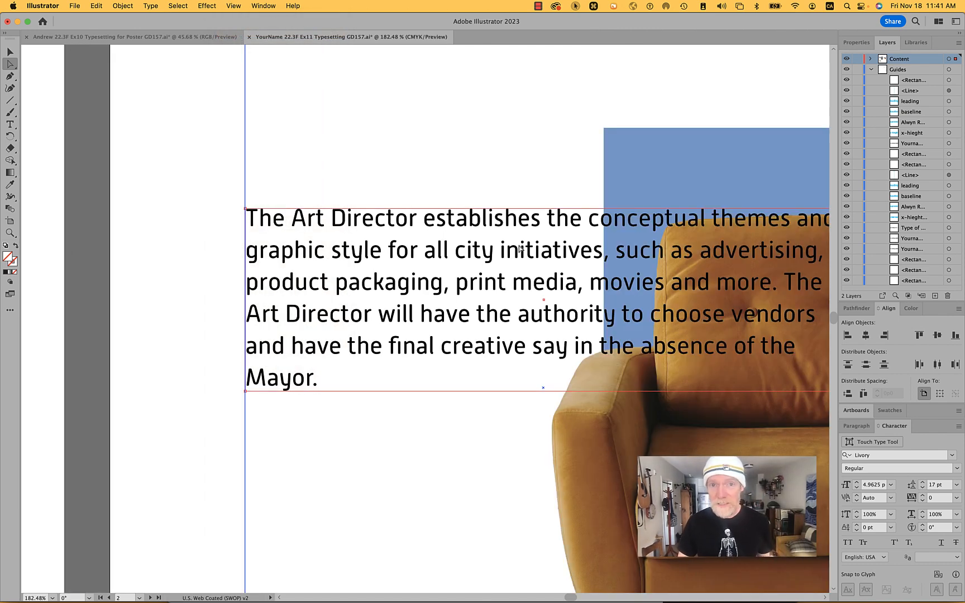
# Step: Add an anchor point to the bottom edge of the paragraph's text frame with the Pen tool, undoing the extra second point
pyautogui.hscroll(4, 545, 313)
pyautogui.hscroll(4, 546, 313)
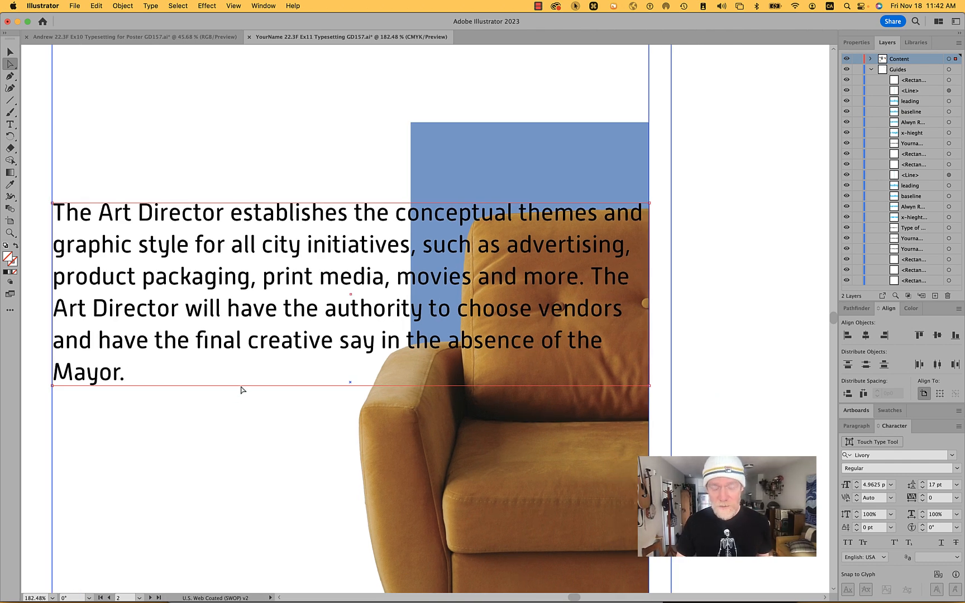
pyautogui.press('p')
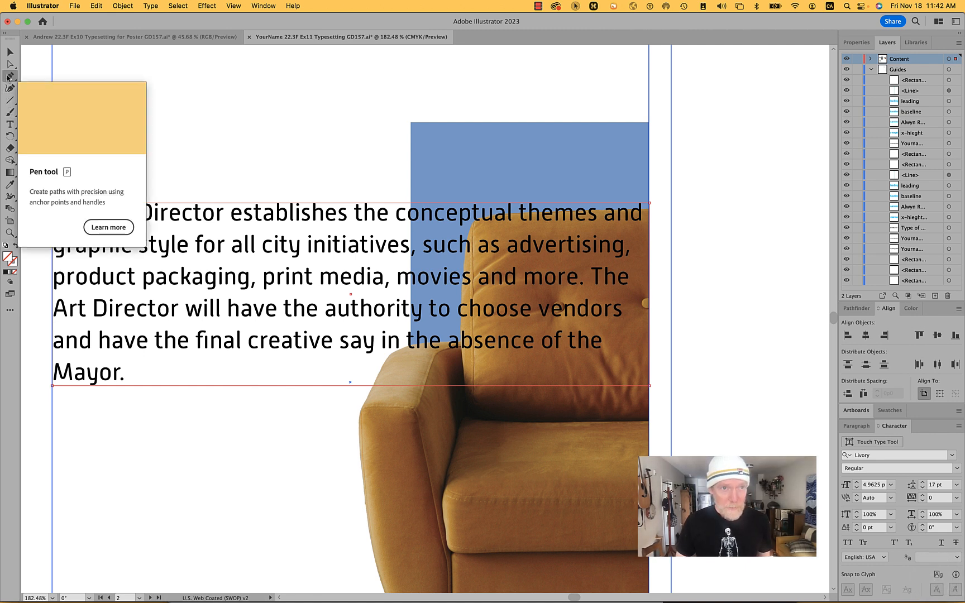
pyautogui.click(290, 385)
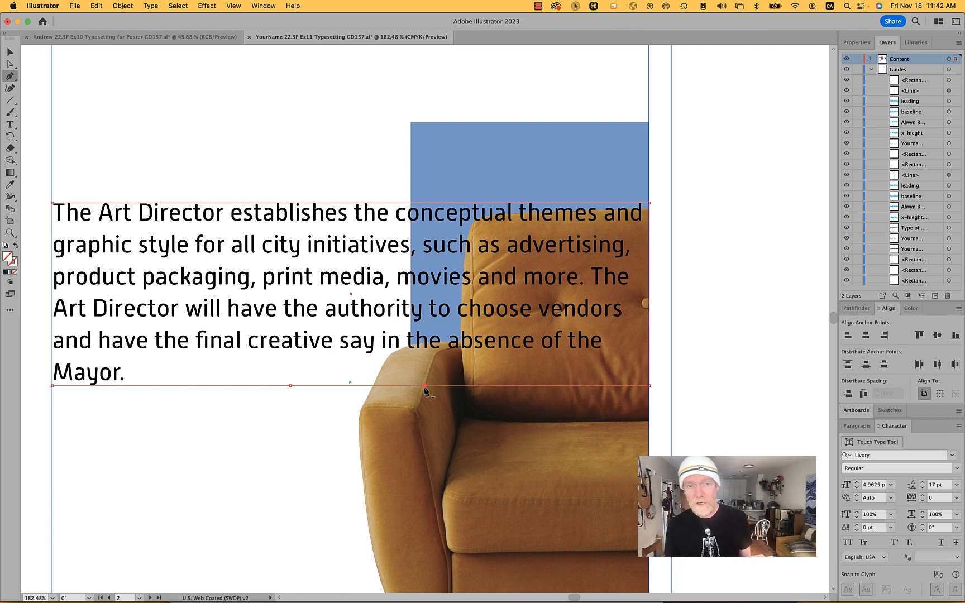
pyautogui.press('super+z')
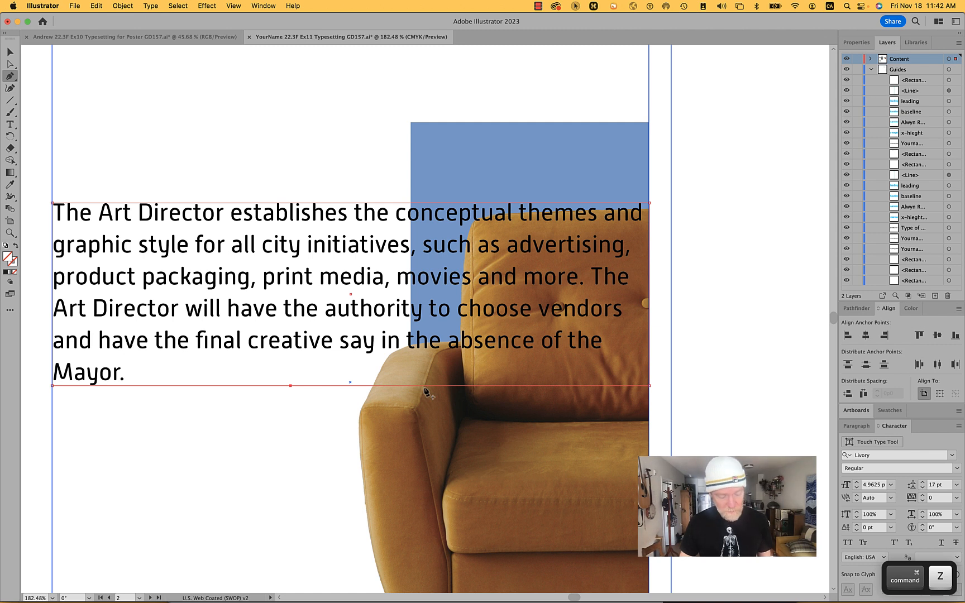
# Step: Move the text frame's right edge inward off the chair's back and stretch its bottom edge downward to fit more lines
pyautogui.press('a')
pyautogui.click(650, 337)
pyautogui.moveTo(650, 338); pyautogui.dragTo(448, 355)
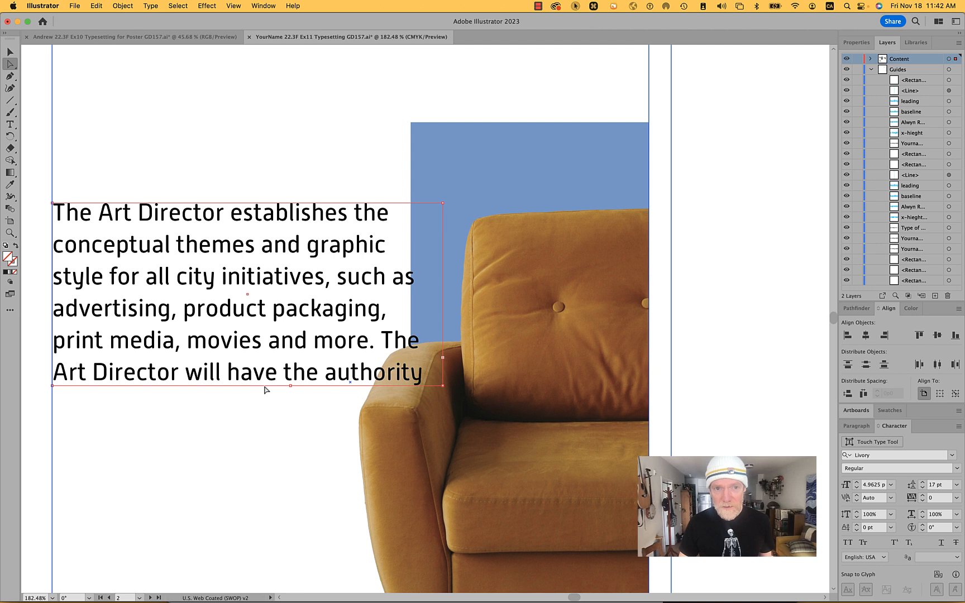
pyautogui.click(275, 417)
pyautogui.moveTo(270, 389); pyautogui.dragTo(283, 529)
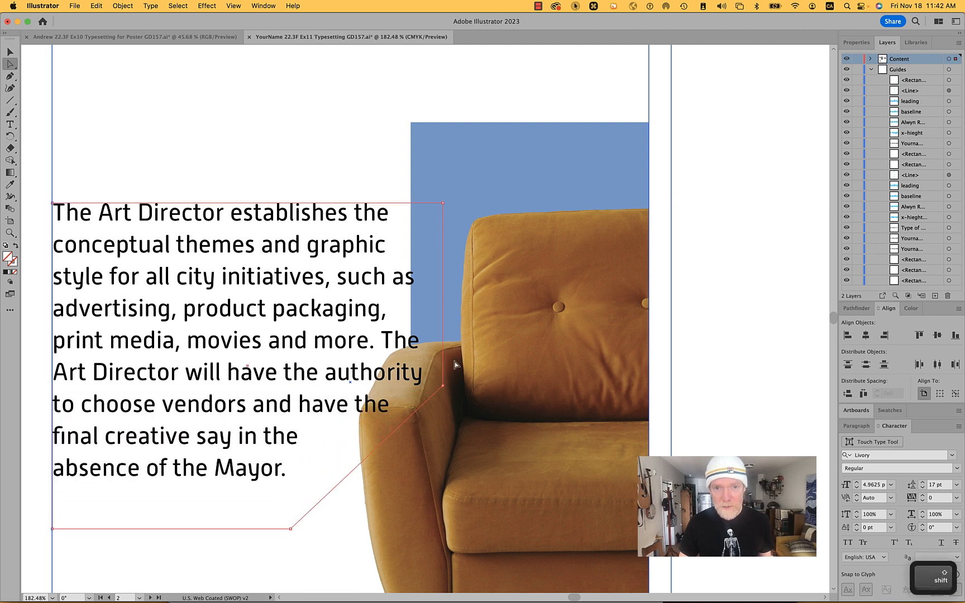
# Step: Pull the text frame's right-hand points clear of the chair's arm and add an outward anchor point above the arm
pyautogui.moveTo(444, 387); pyautogui.dragTo(351, 385)
pyautogui.moveTo(442, 205); pyautogui.dragTo(401, 203)
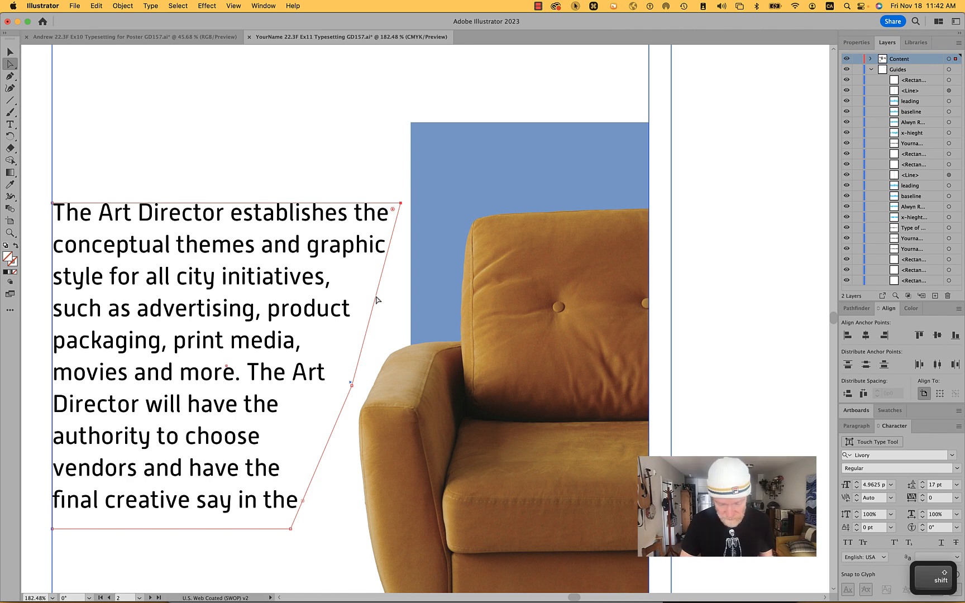
pyautogui.press('a')
pyautogui.moveTo(376, 296); pyautogui.dragTo(399, 325)
pyautogui.scroll(-1, 400, 329)
pyautogui.scroll(-3, 400, 330)
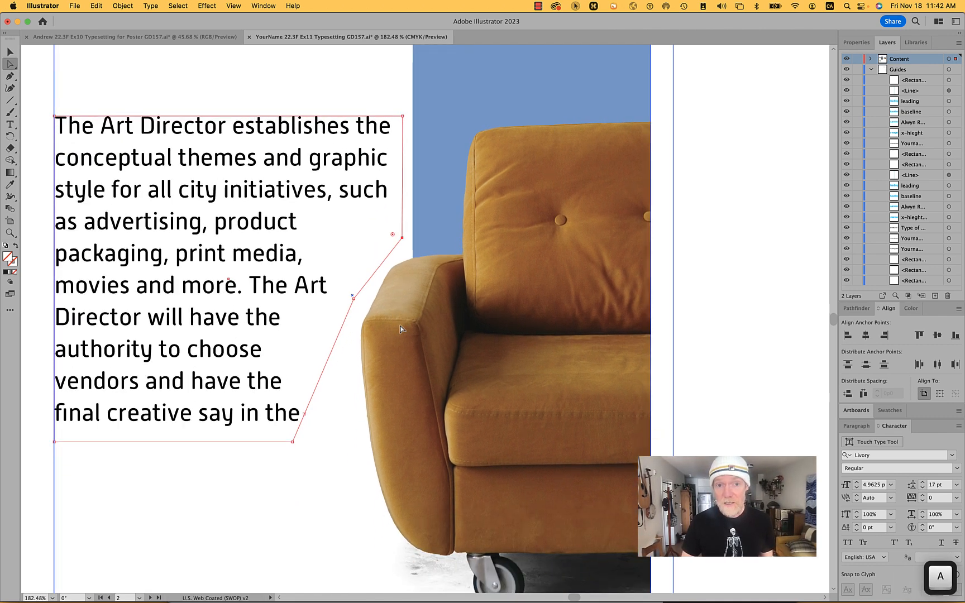
# Step: Extend the bottom edge of the text frame down below the chair's wheel so the whole paragraph fits
pyautogui.press('a')
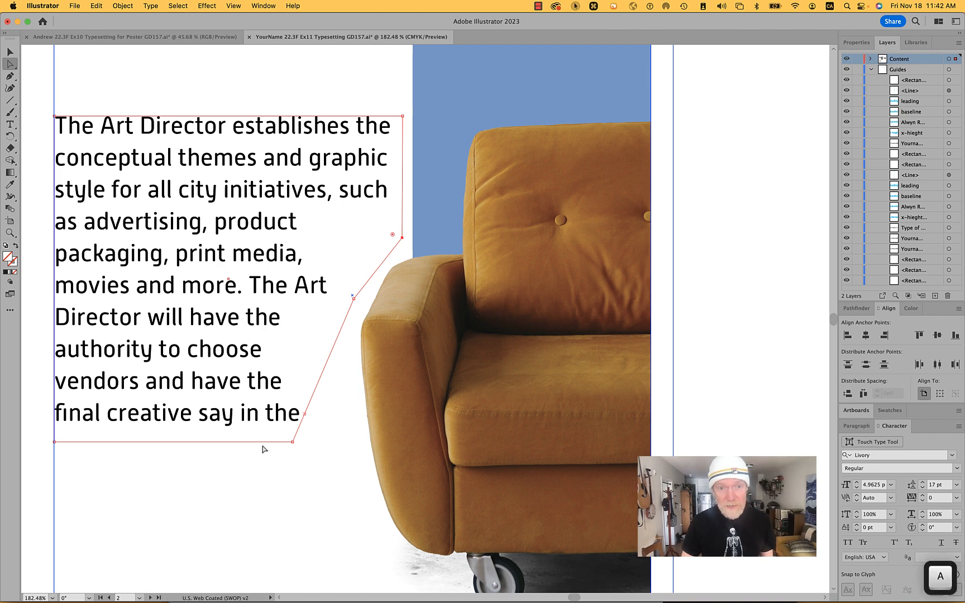
pyautogui.moveTo(261, 442); pyautogui.dragTo(273, 593)
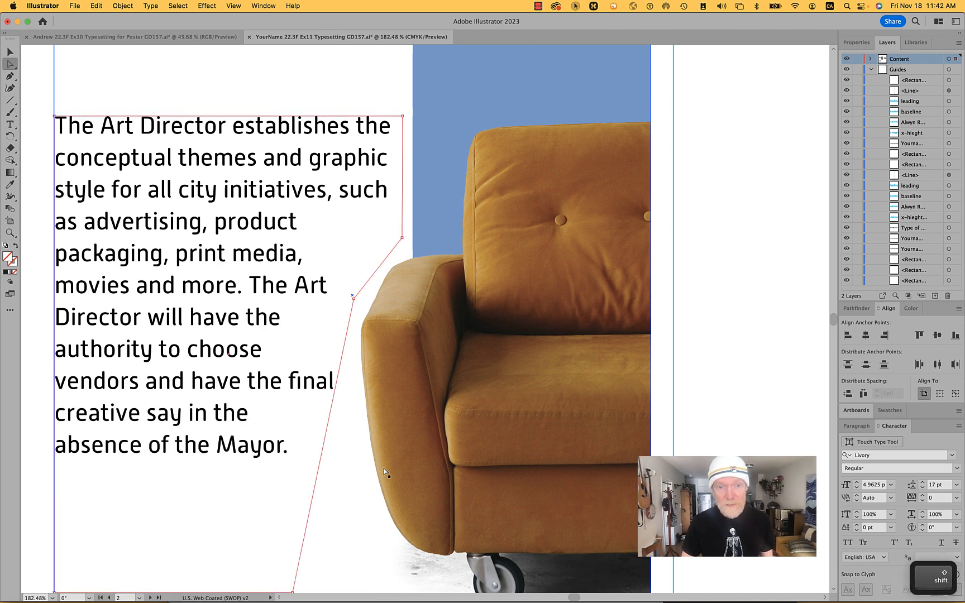
pyautogui.scroll(-5, 384, 468)
pyautogui.scroll(-1, 384, 468)
pyautogui.moveTo(281, 460); pyautogui.dragTo(280, 510)
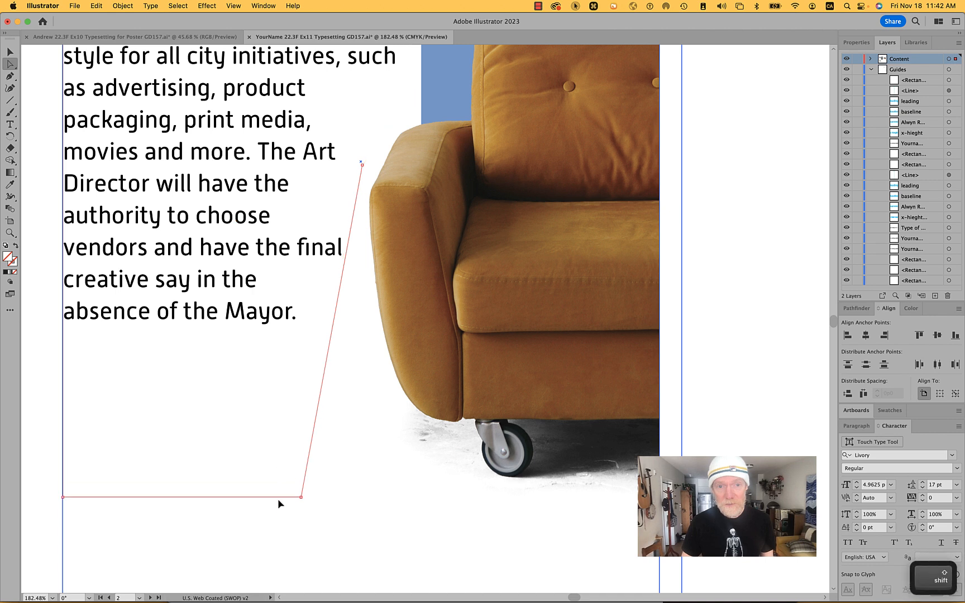
# Step: Add an anchor point on the frame's slanted edge beside the last text line, shift it inward, and move the bottom-right corner outward
pyautogui.press('p')
pyautogui.click(336, 318)
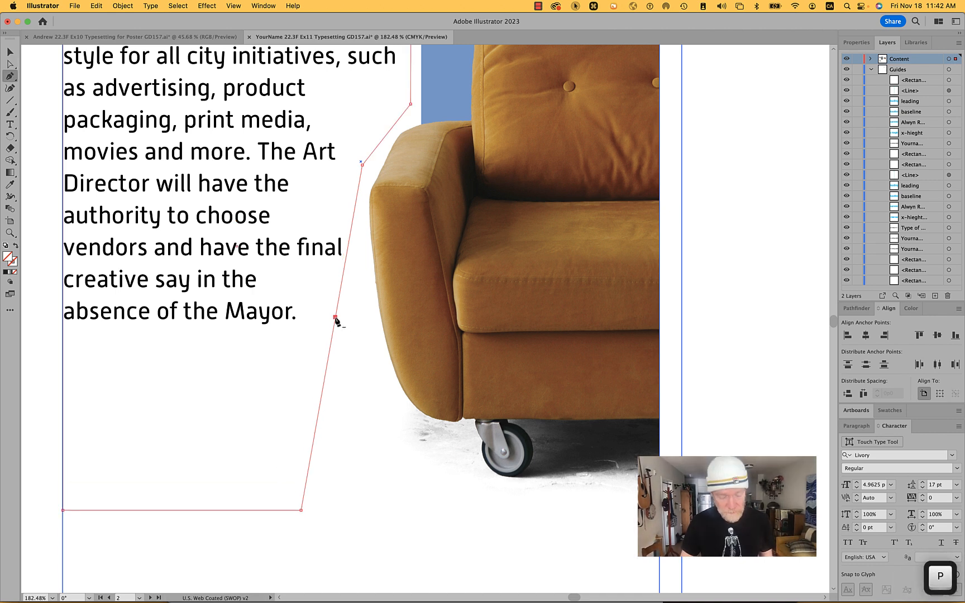
pyautogui.press('a')
pyautogui.hotkey('shift', 'Left')
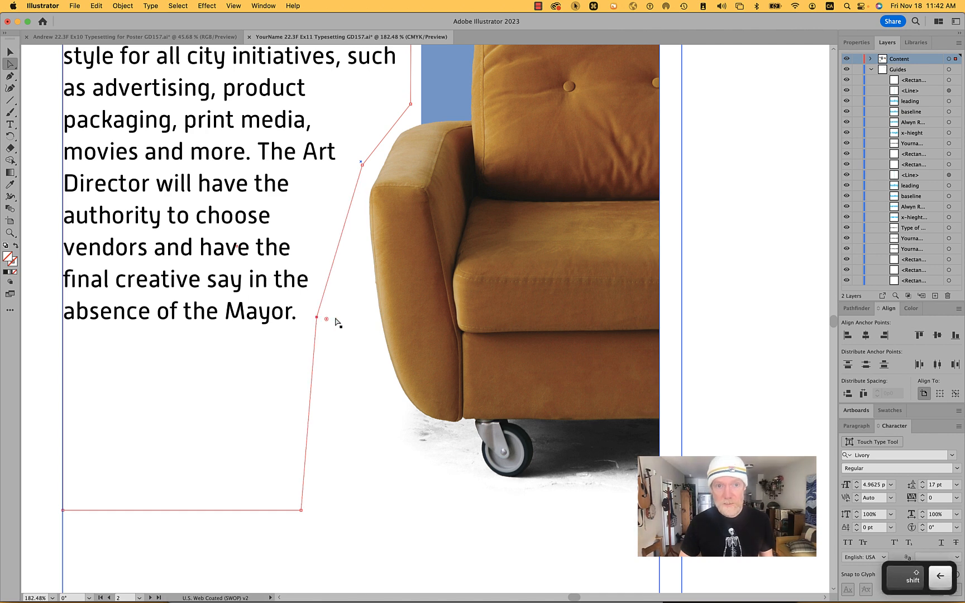
pyautogui.moveTo(303, 511); pyautogui.dragTo(408, 512)
# Step: Lower the text frame's top edge so the paragraph starts just above the chair's arm, and deselect the frame
pyautogui.scroll(-5, 408, 512)
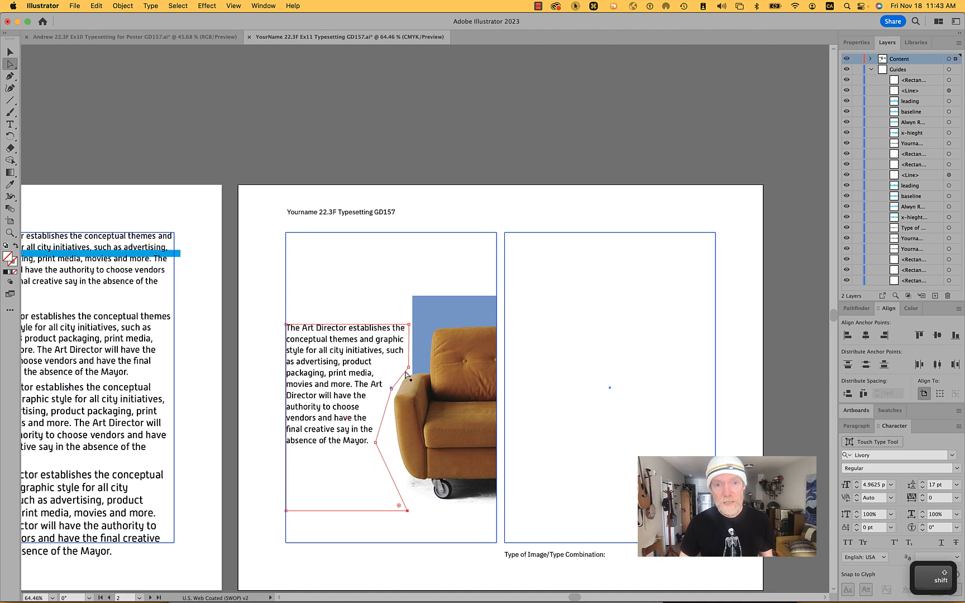
pyautogui.click(349, 311)
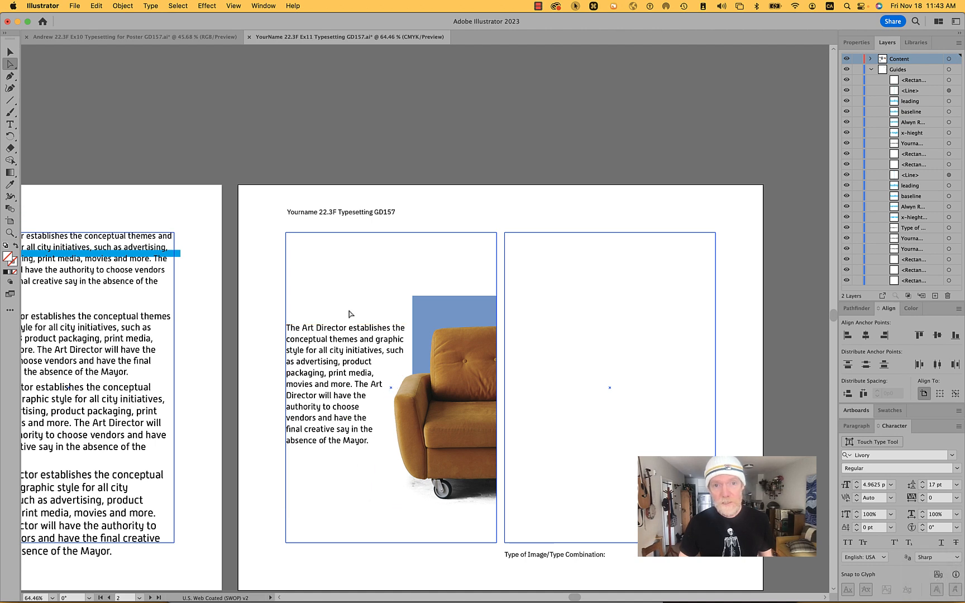
pyautogui.moveTo(348, 328); pyautogui.dragTo(348, 356)
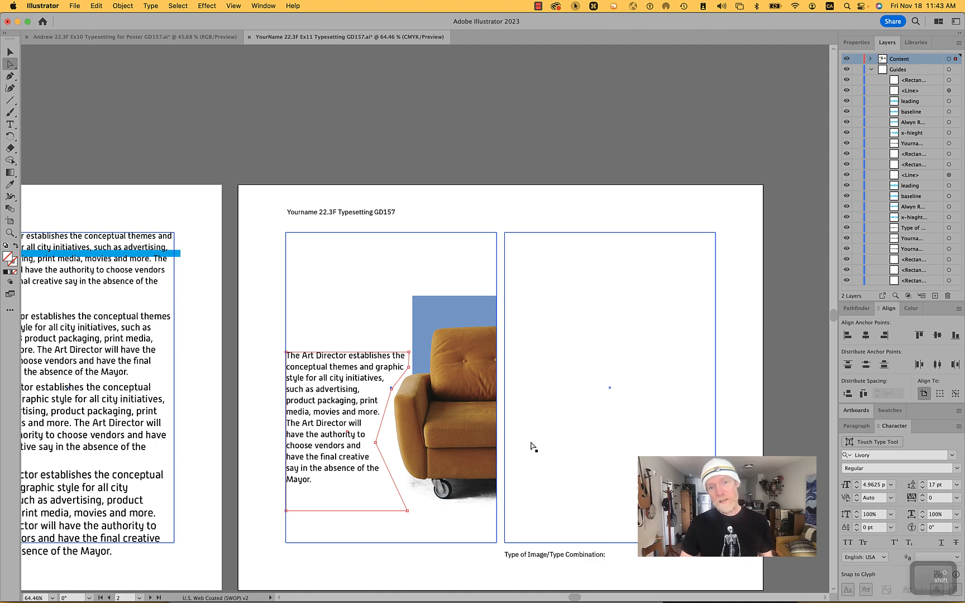
pyautogui.click(406, 266)
pyautogui.click(270, 334)
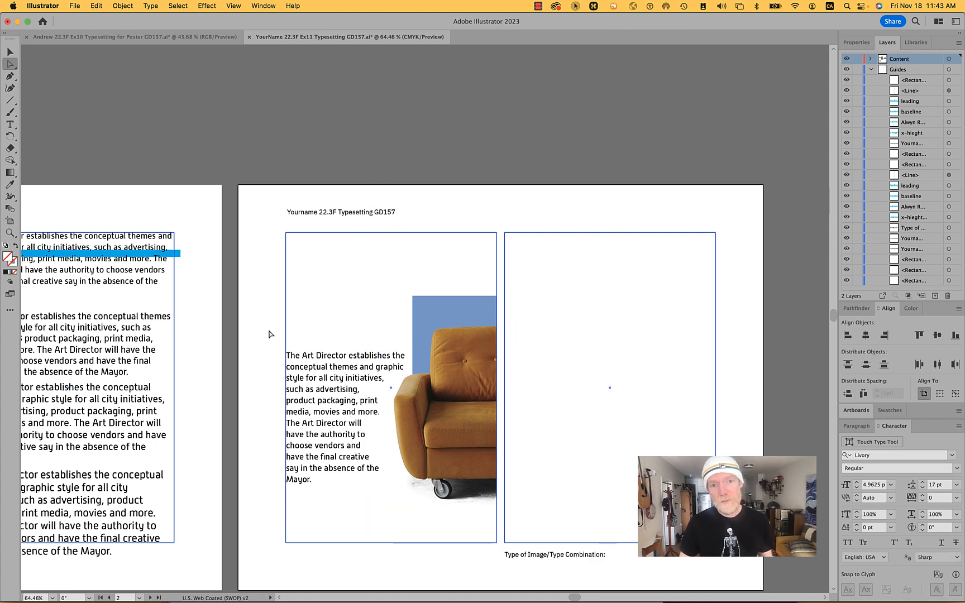
# Step: Align the paragraph beside the chair to the right
pyautogui.scroll(5, 269, 335)
pyautogui.press('space')
pyautogui.moveTo(478, 371); pyautogui.dragTo(437, 121)
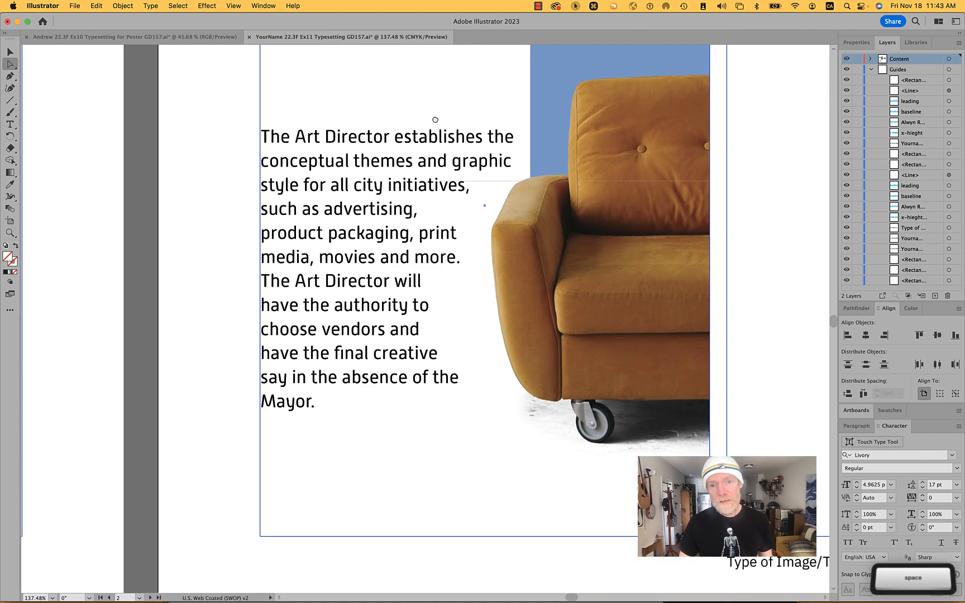
pyautogui.click(432, 180)
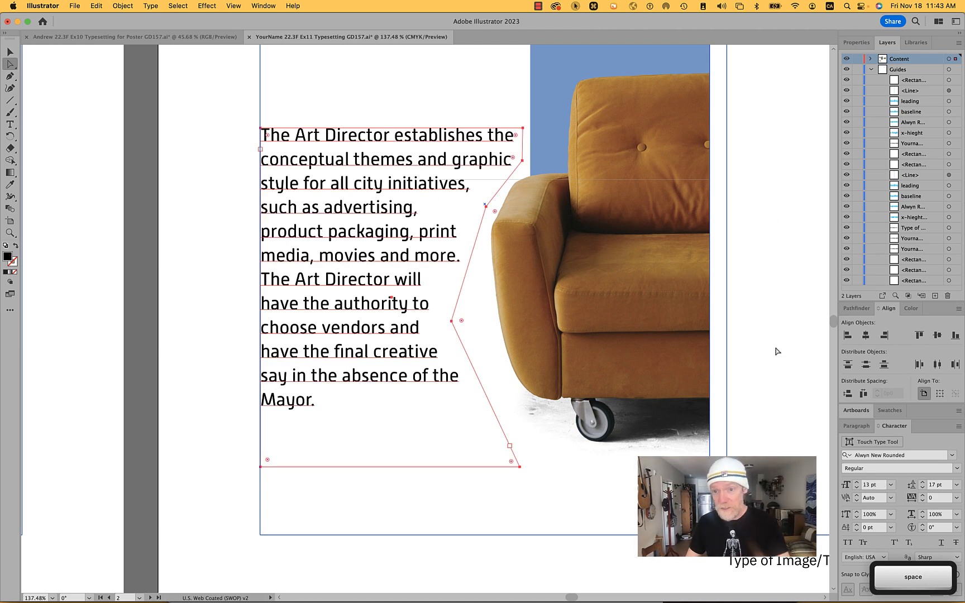
pyautogui.click(864, 426)
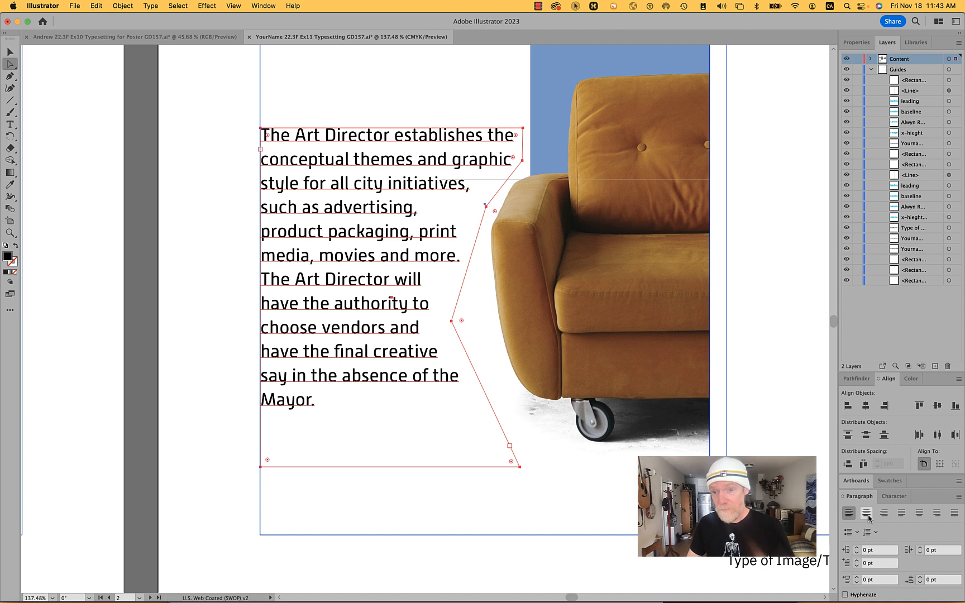
pyautogui.click(882, 514)
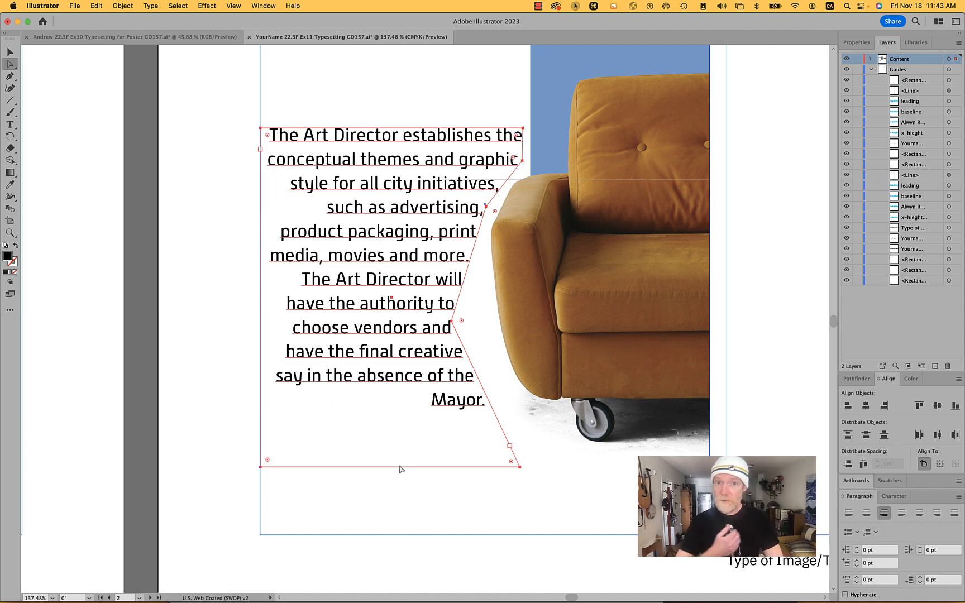
# Step: Move the frame's anchor point beside the chair's arm inward and reshape the edge below with added points to follow the chair's curve
pyautogui.click(485, 208)
pyautogui.moveTo(485, 208); pyautogui.dragTo(476, 208)
pyautogui.press('a')
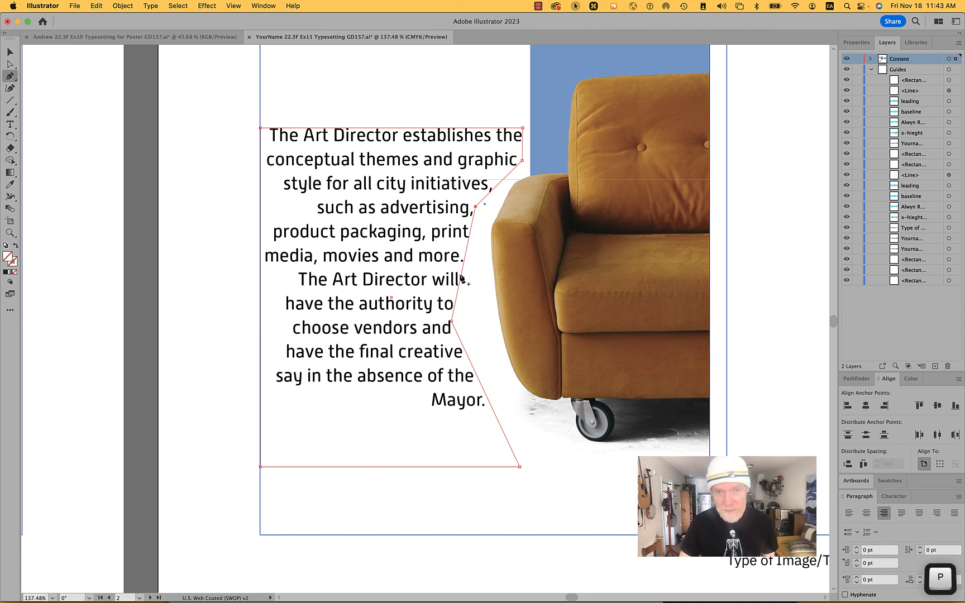
pyautogui.moveTo(461, 276); pyautogui.dragTo(499, 385)
pyautogui.press('a')
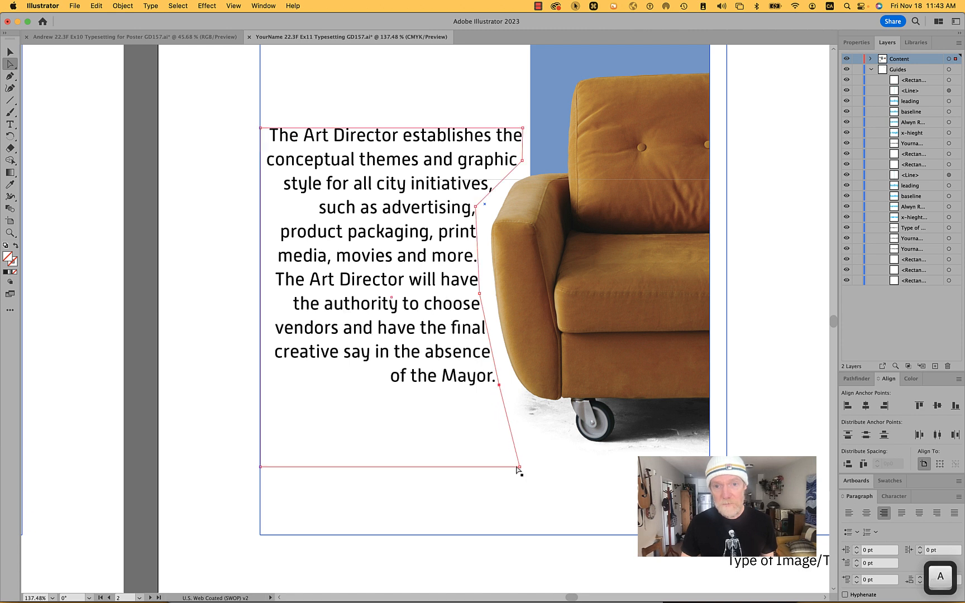
# Step: Move the text frame's bottom-right corner toward the chair's wheel, lower its top edge further, and deselect the frame
pyautogui.moveTo(519, 468); pyautogui.dragTo(553, 438)
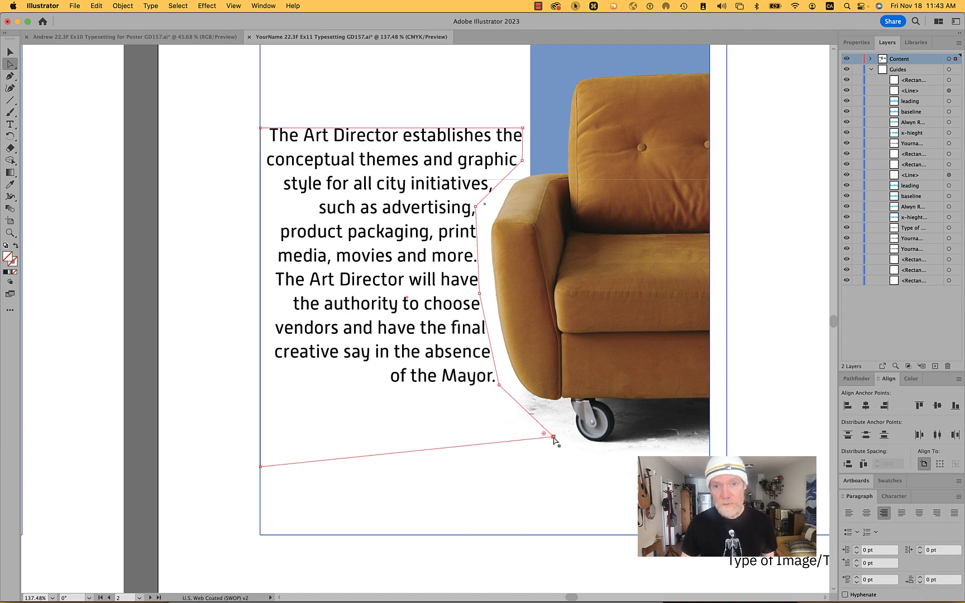
pyautogui.click(368, 116)
pyautogui.moveTo(366, 132); pyautogui.dragTo(366, 150)
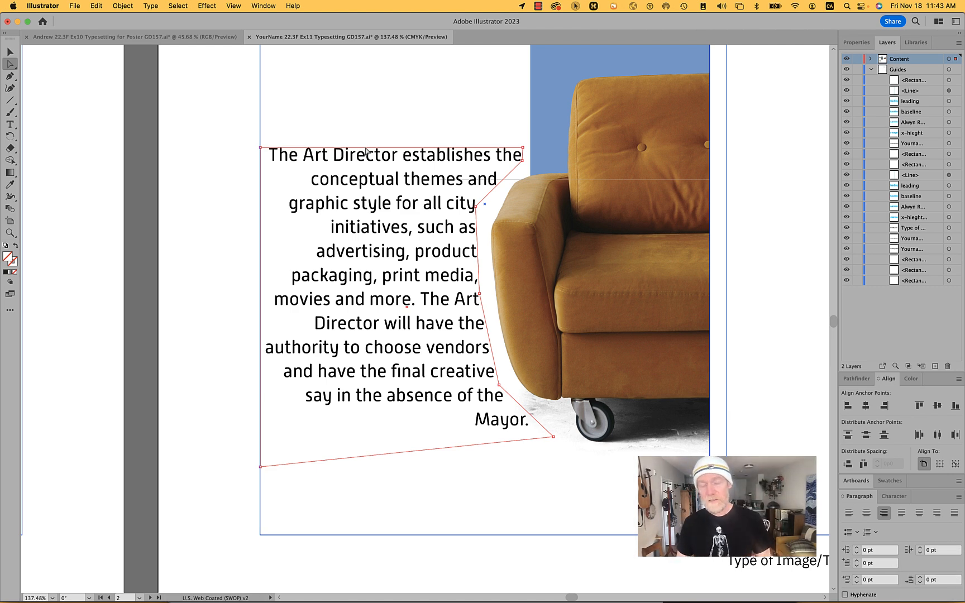
pyautogui.click(246, 155)
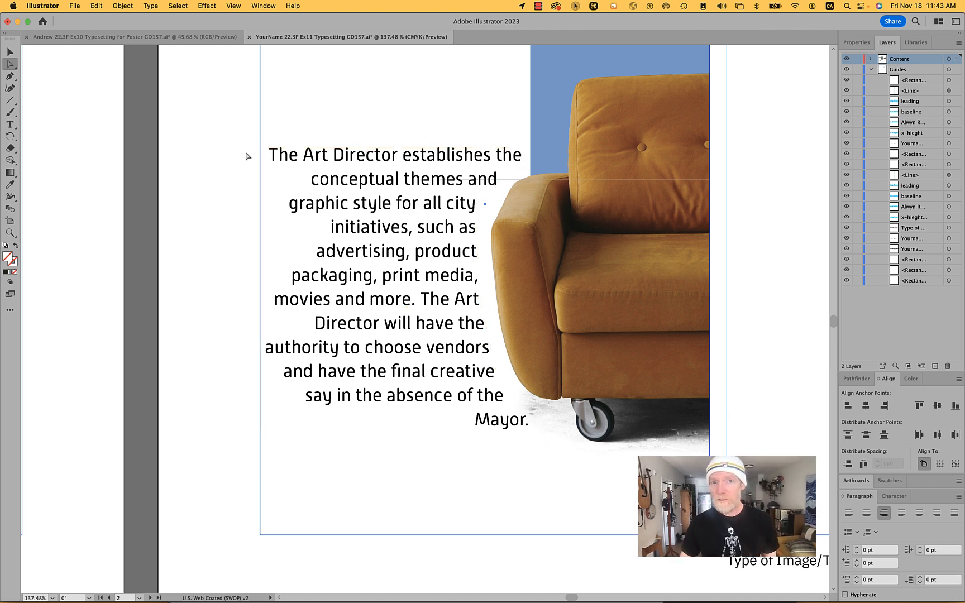
# Step: Save the typesetting document
pyautogui.scroll(5, 246, 155)
pyautogui.scroll(-8, 246, 155)
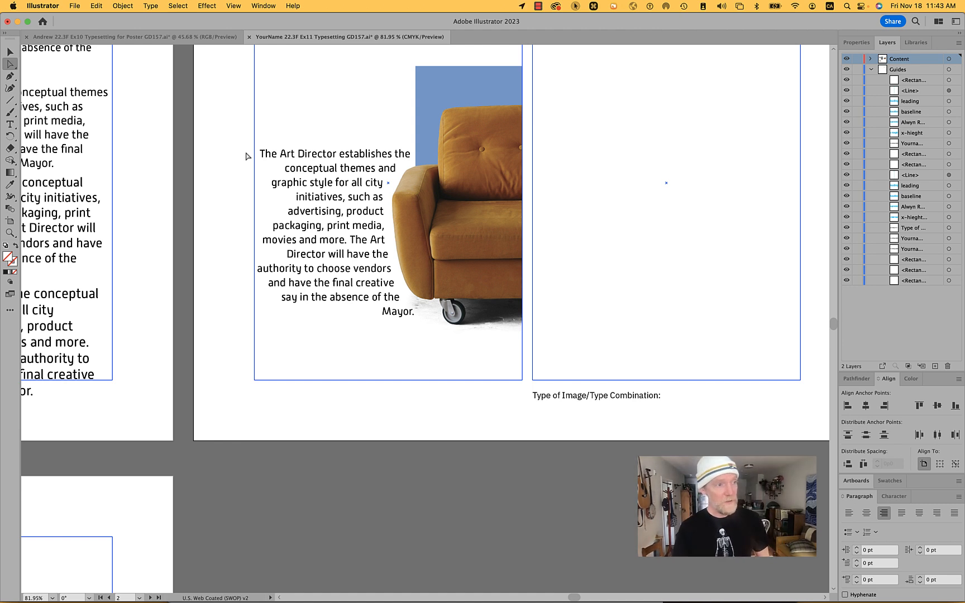
pyautogui.press('super+s')
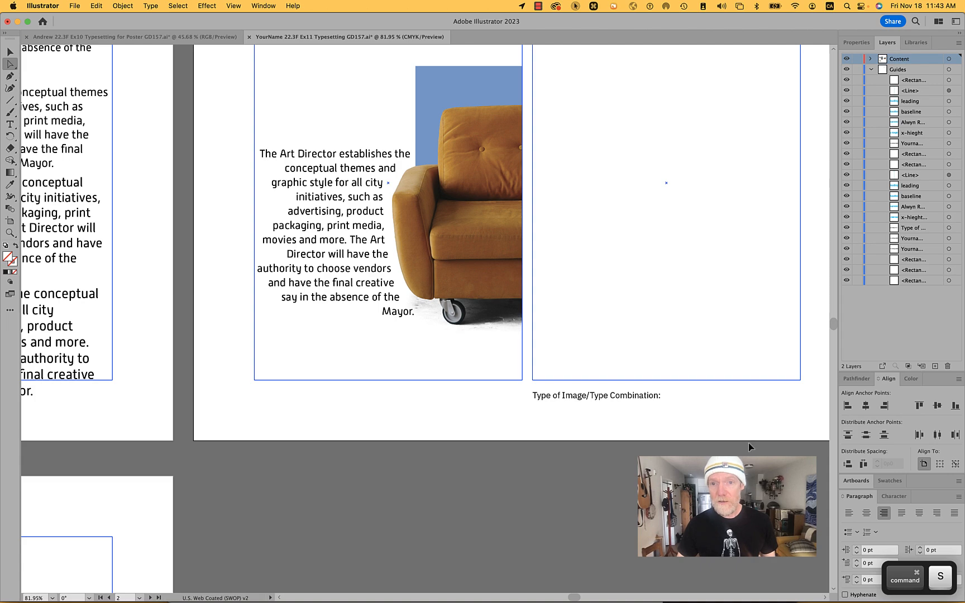
pyautogui.press('space')
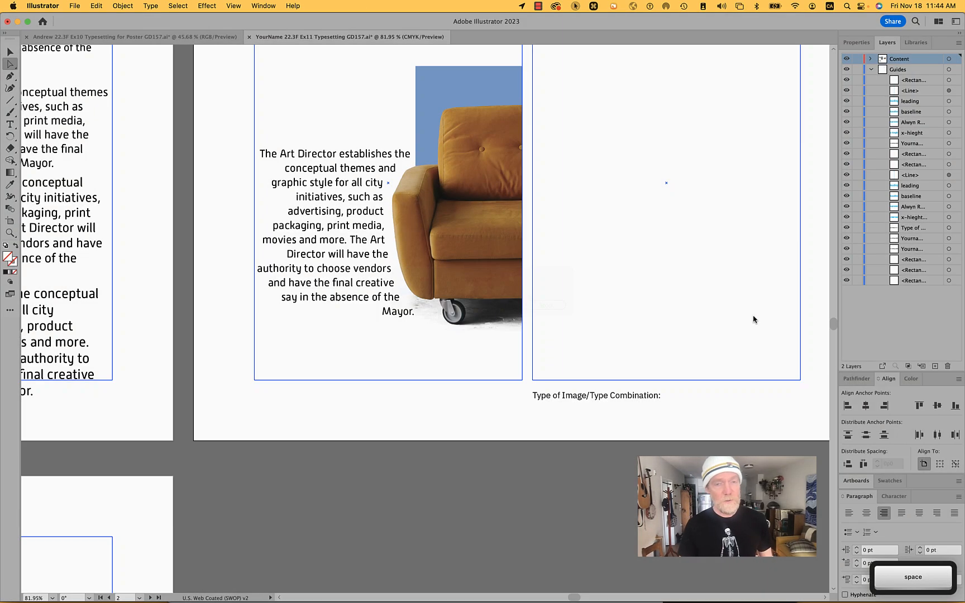
pyautogui.scroll(-2, 753, 319)
pyautogui.moveTo(753, 317); pyautogui.dragTo(655, 386)
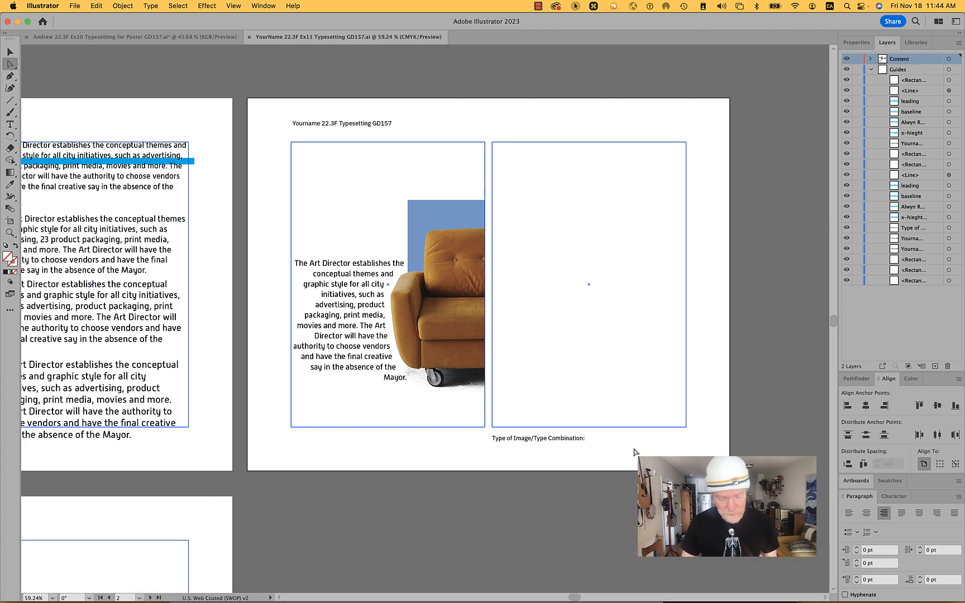
# Step: Switch to Photoshop and enlarge its window to nearly fill the screen
pyautogui.press('super+space')
pyautogui.write('ph')
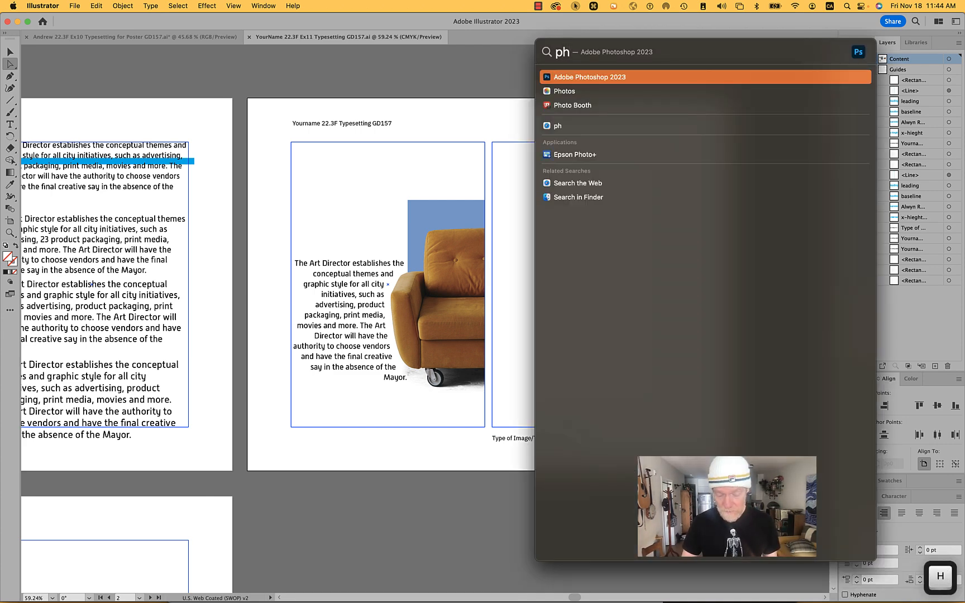
pyautogui.press('Return')
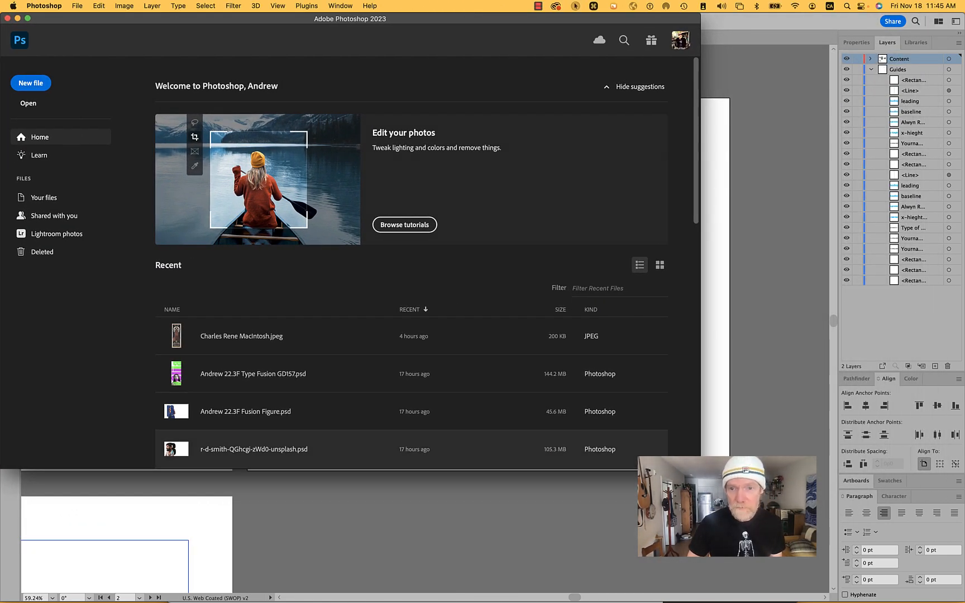
pyautogui.moveTo(700, 469); pyautogui.dragTo(939, 594)
# Step: Find the 22.3F Type Fusion GD157 PSD among the recent files and open it
pyautogui.scroll(-5, 461, 424)
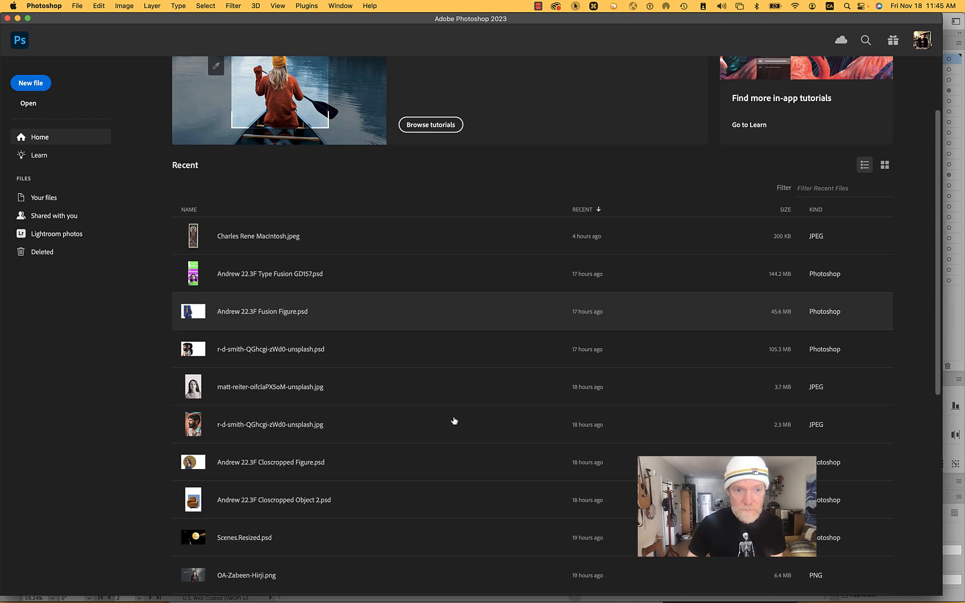
pyautogui.click(254, 344)
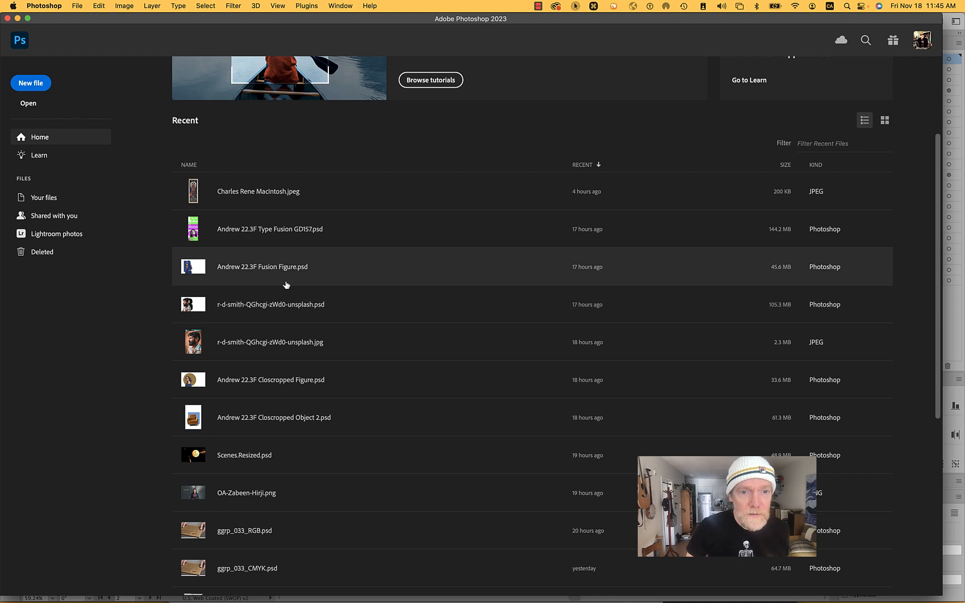
pyautogui.scroll(-7, 286, 282)
pyautogui.scroll(3, 287, 284)
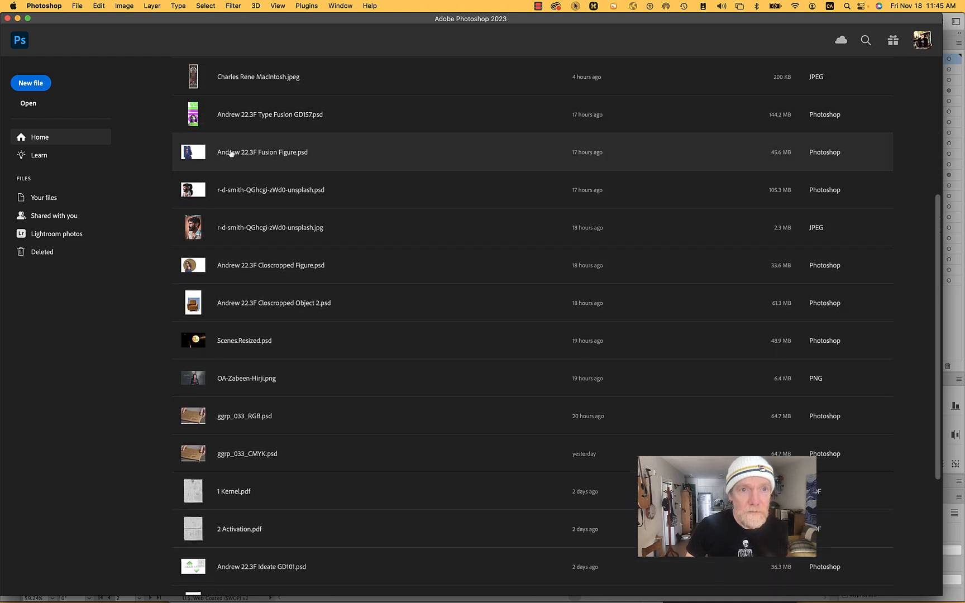
pyautogui.click(233, 114)
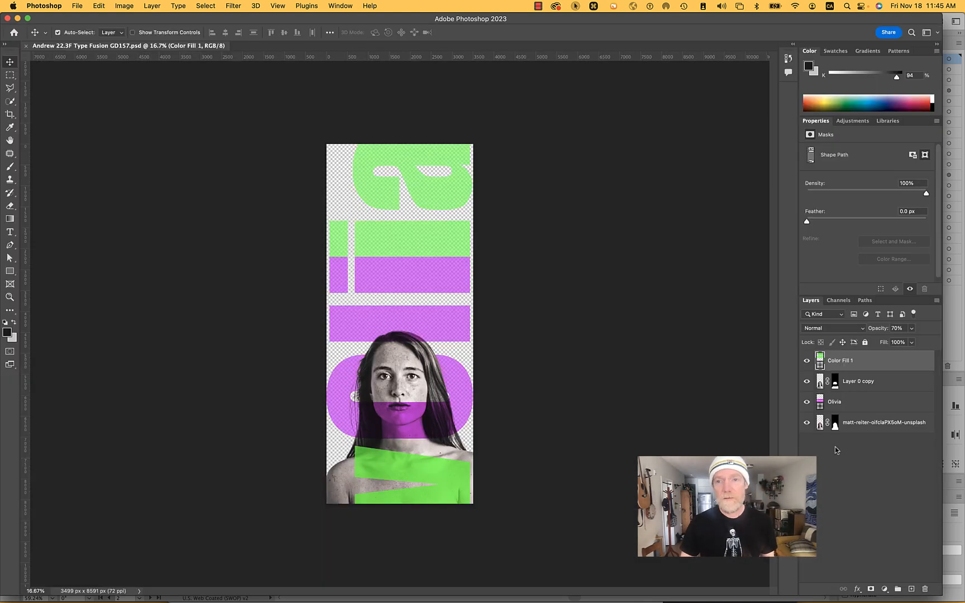
# Step: Delete the three layers above the portrait photo layer and disable the portrait's layer mask
pyautogui.keyDown('shift'); pyautogui.click(866, 398); pyautogui.keyUp('shift')
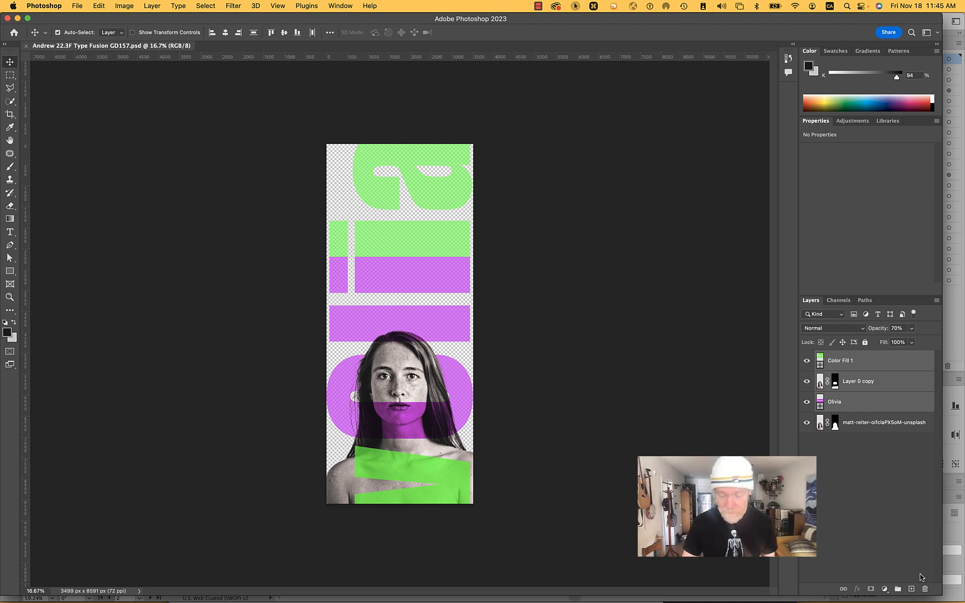
pyautogui.press('BackSpace')
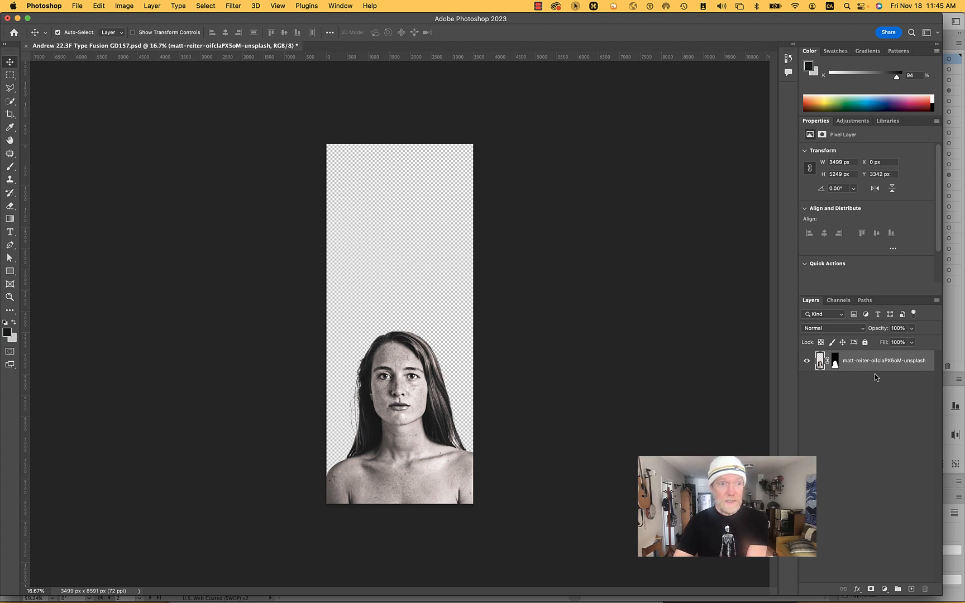
pyautogui.rightClick(834, 362)
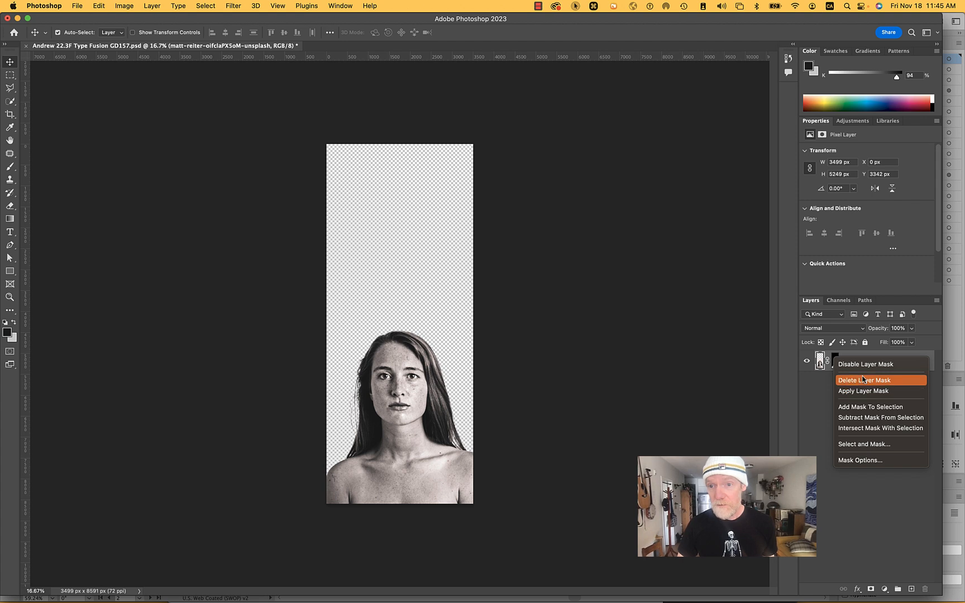
pyautogui.click(865, 365)
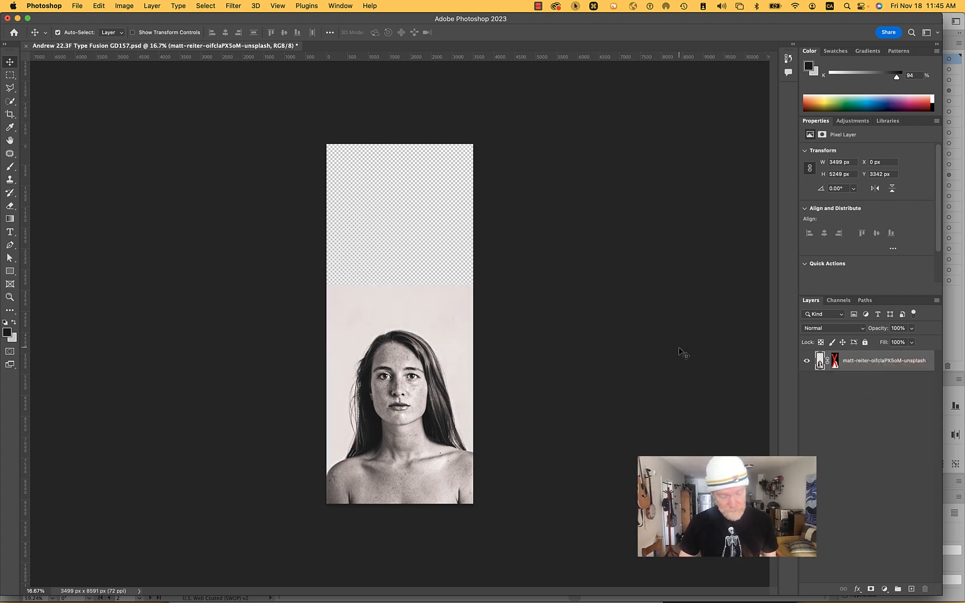
# Step: Crop away the empty transparent area above the portrait photo
pyautogui.press('c')
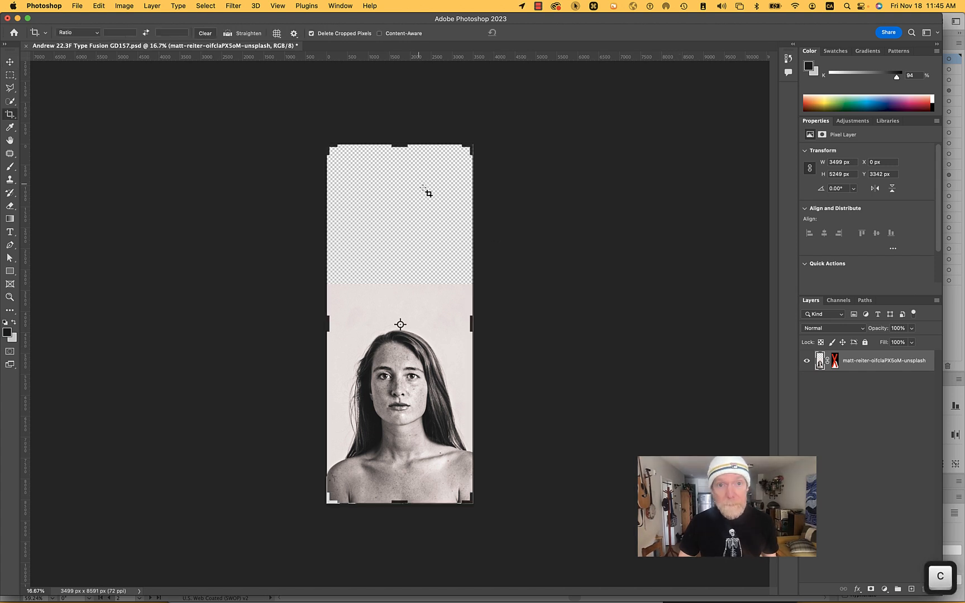
pyautogui.moveTo(399, 145); pyautogui.dragTo(400, 215)
pyautogui.press('Return')
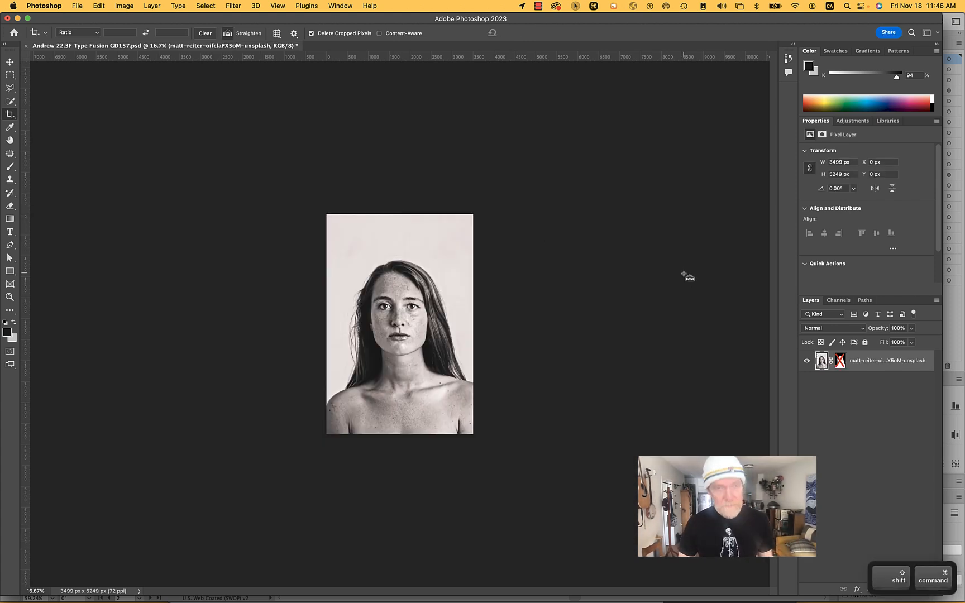
# Step: Save the portrait as a new Photoshop file with 2 added after GD157, keeping Maximize Compatibility on
pyautogui.press('shift+super+s')
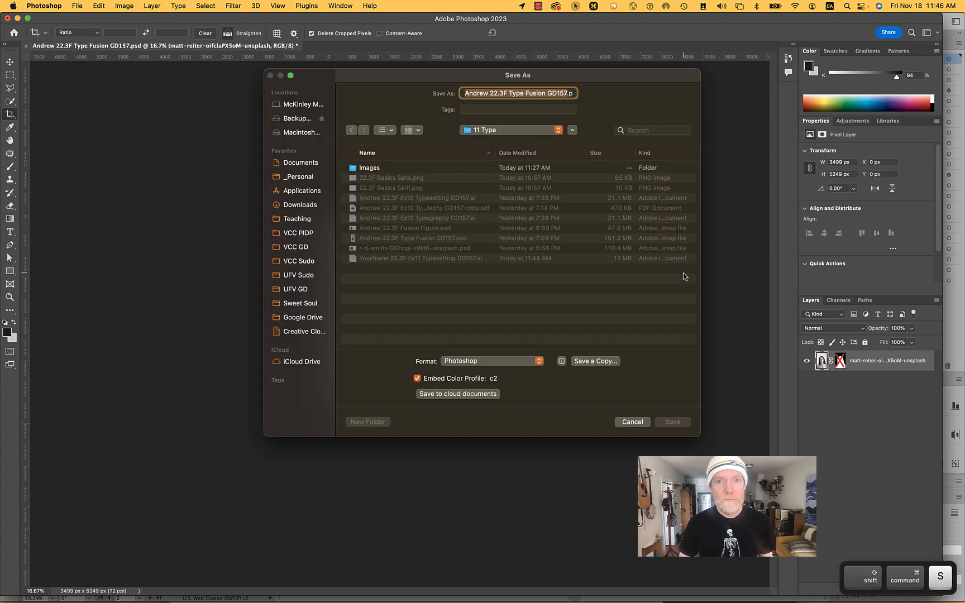
pyautogui.press('Right')
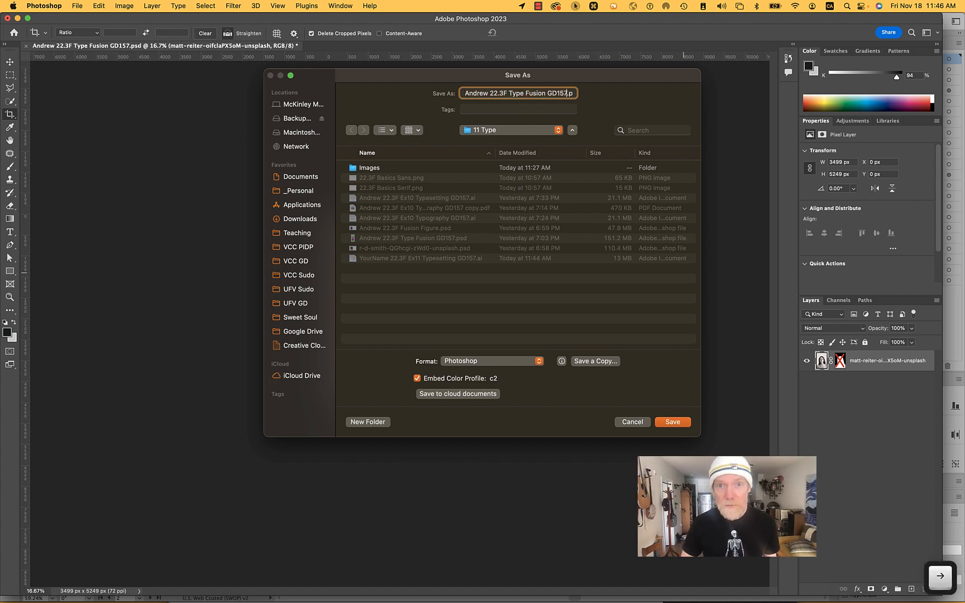
pyautogui.write('2')
pyautogui.press('Return')
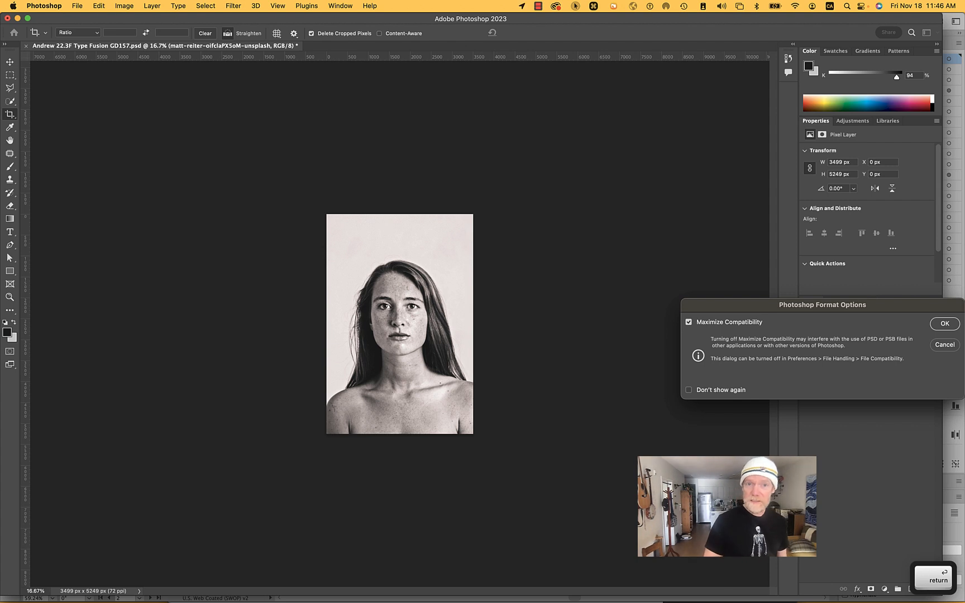
pyautogui.press('Return')
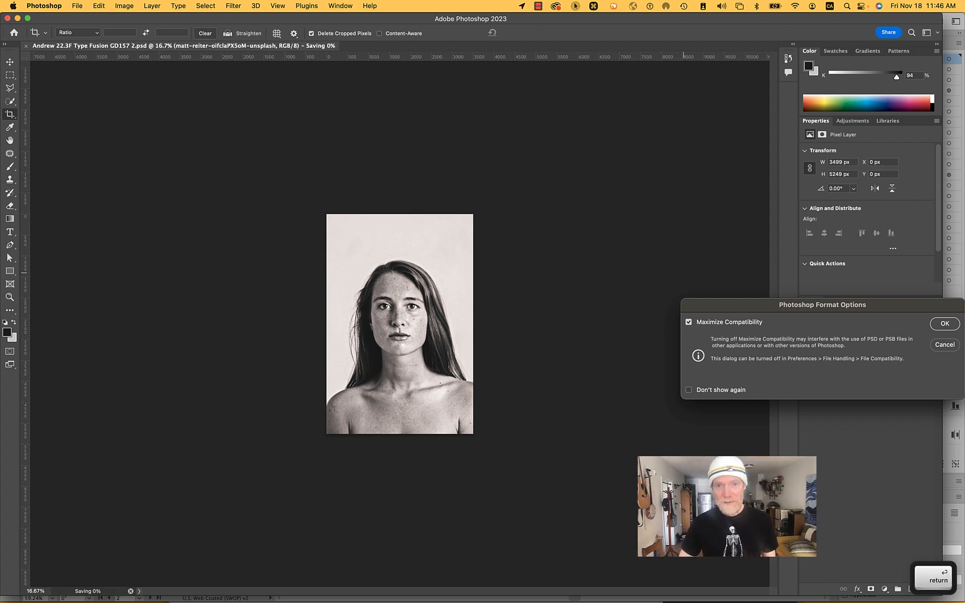
# Step: Switch to Illustrator and add point text with the portrait subject's first name in the empty second frame
pyautogui.press('super+Tab')
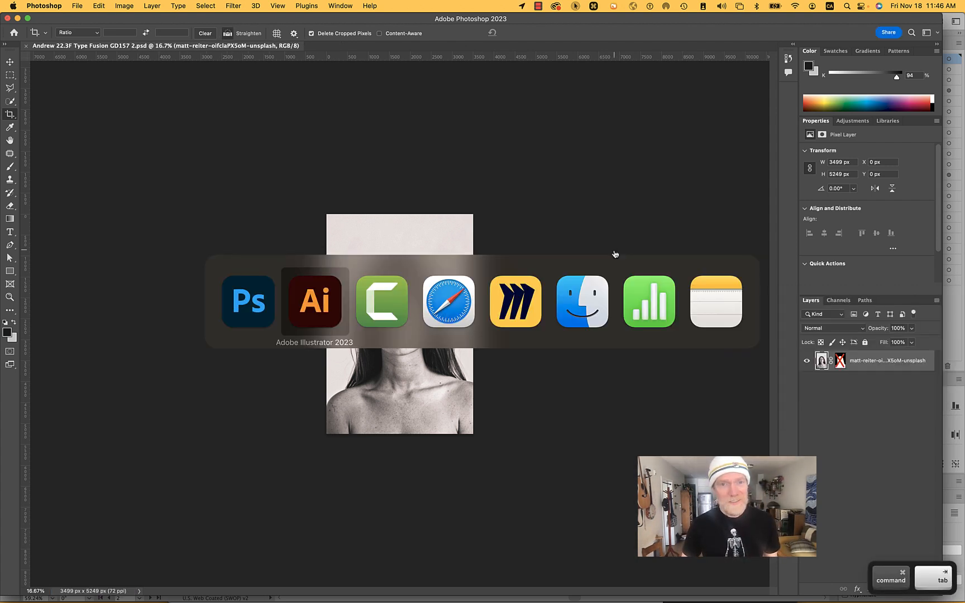
pyautogui.press('super+Tab')
pyautogui.press('shift+super+Tab')
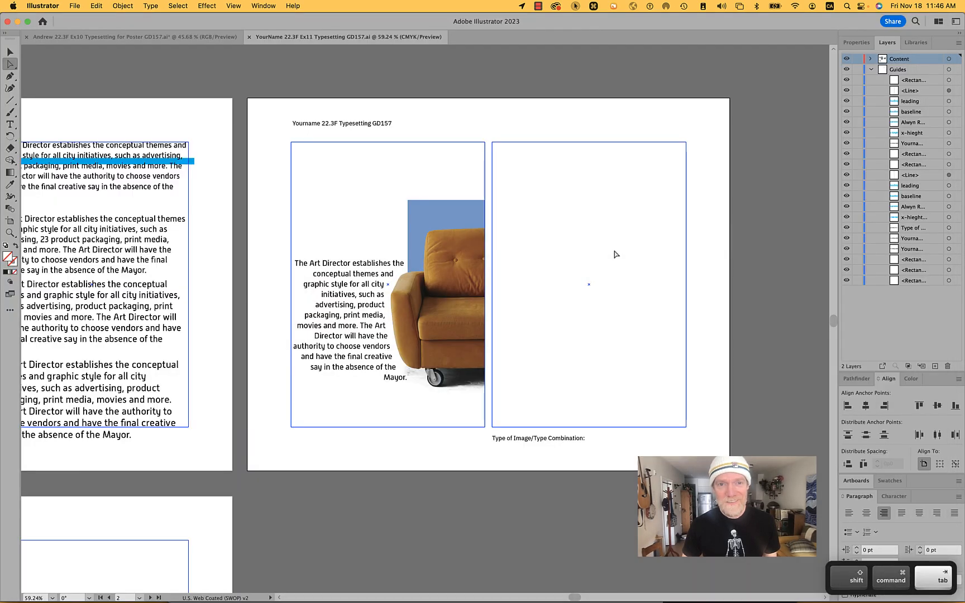
pyautogui.press('t')
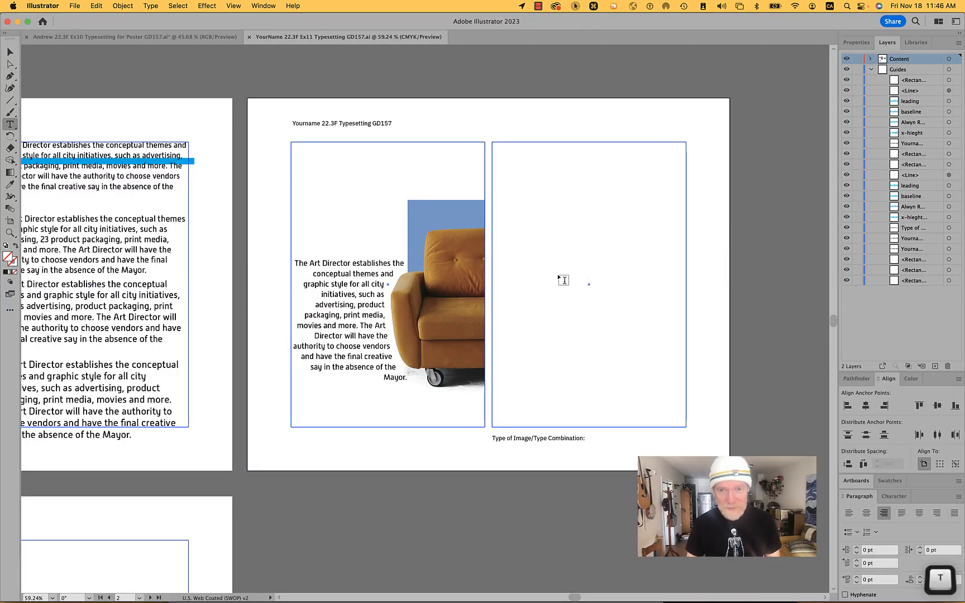
pyautogui.click(534, 326)
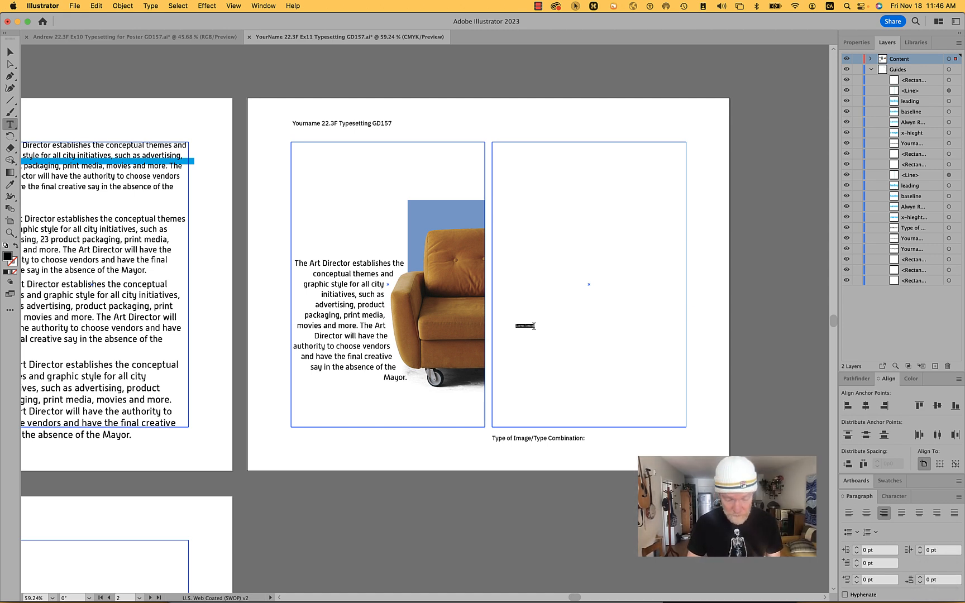
pyautogui.write('Livia')
# Step: Move the name text down and to the right within the empty frame
pyautogui.scroll(2, 549, 328)
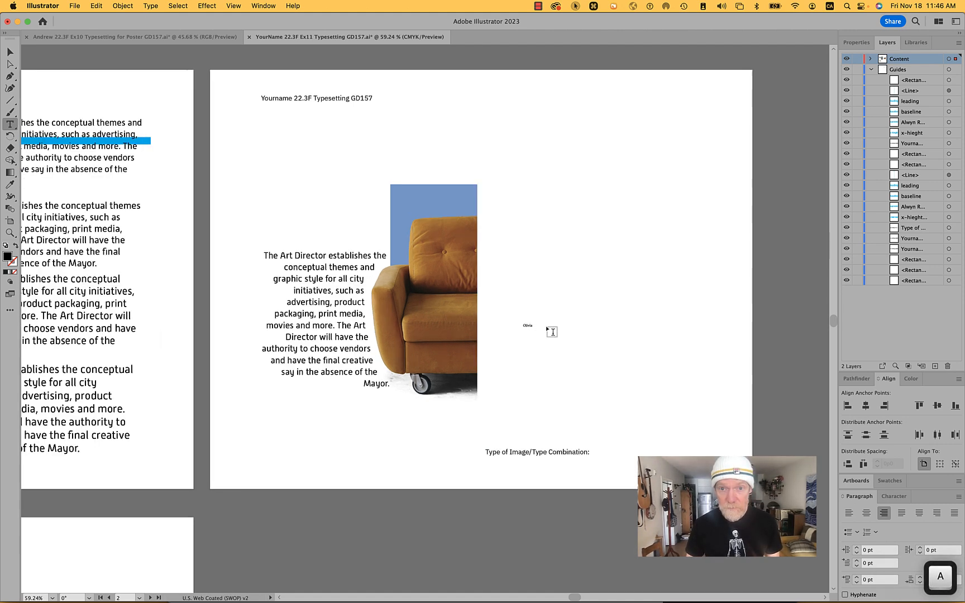
pyautogui.scroll(3, 552, 332)
pyautogui.moveTo(521, 324); pyautogui.dragTo(576, 389)
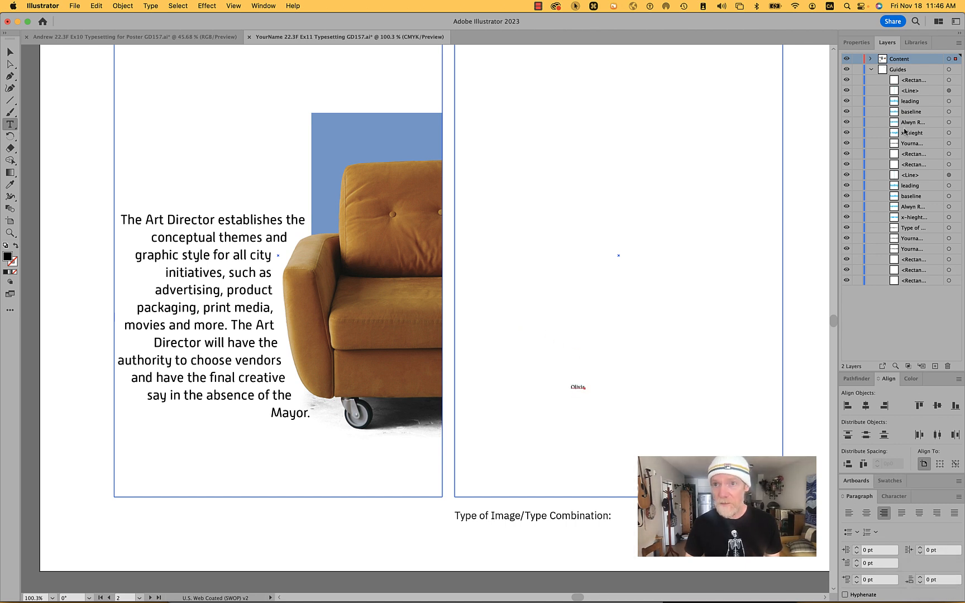
# Step: Change the name text's font to Impact
pyautogui.click(856, 44)
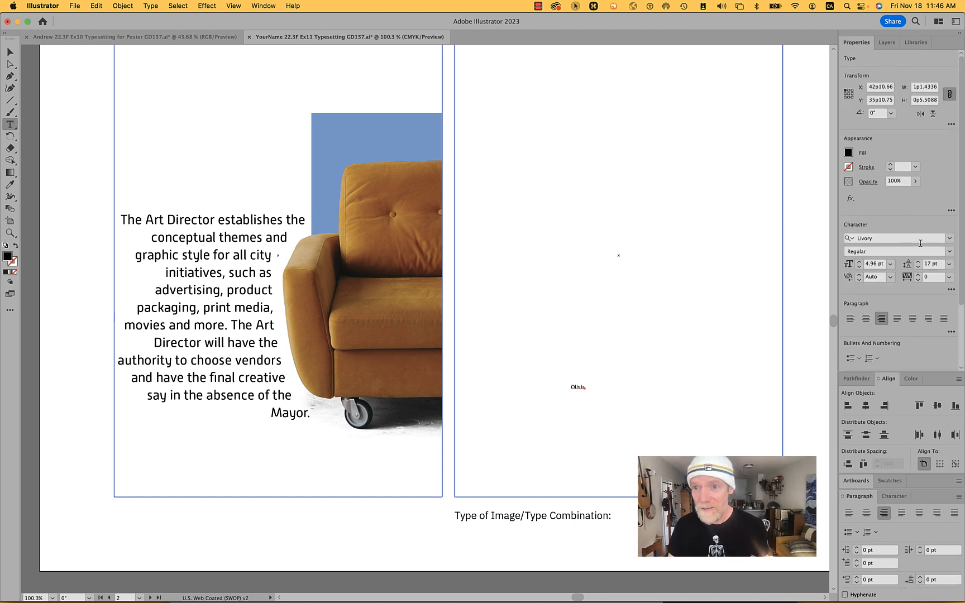
pyautogui.click(875, 237)
pyautogui.write('im')
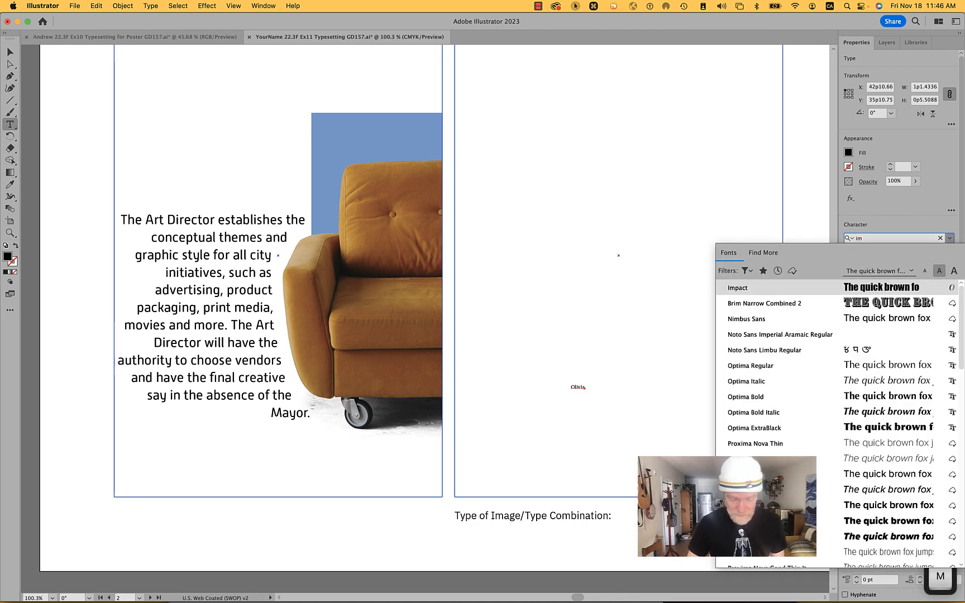
pyautogui.write('pac')
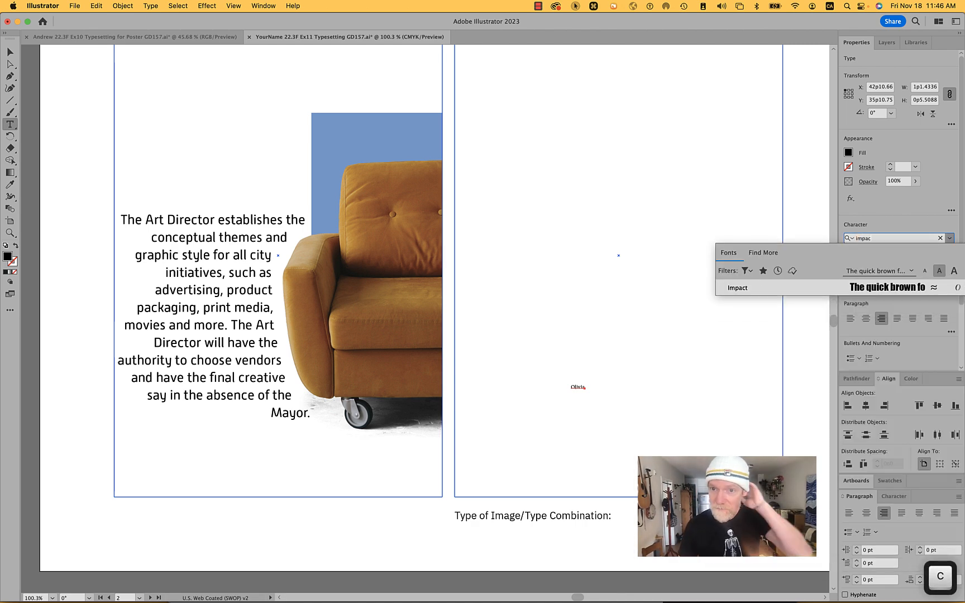
pyautogui.press('Return')
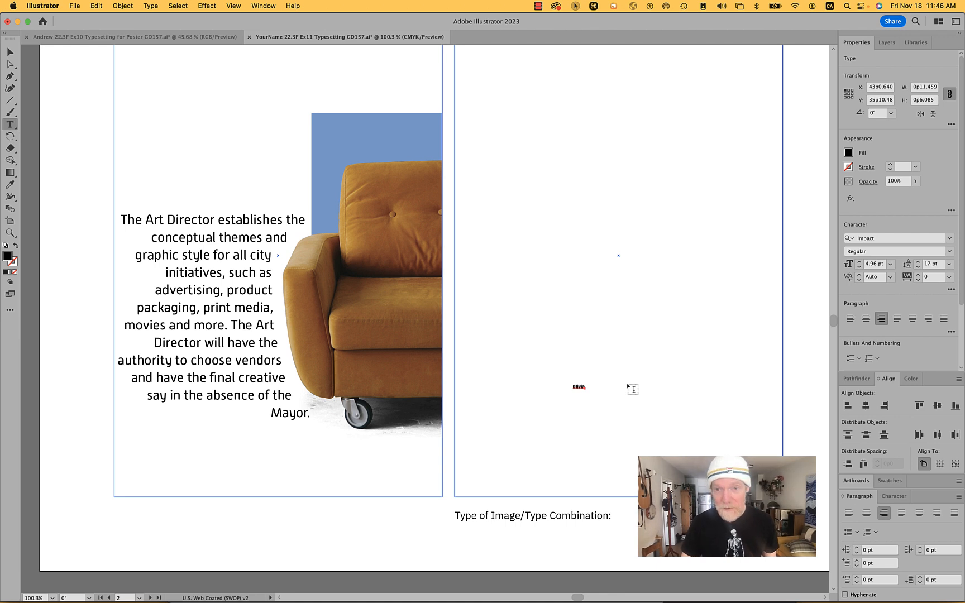
pyautogui.press('v')
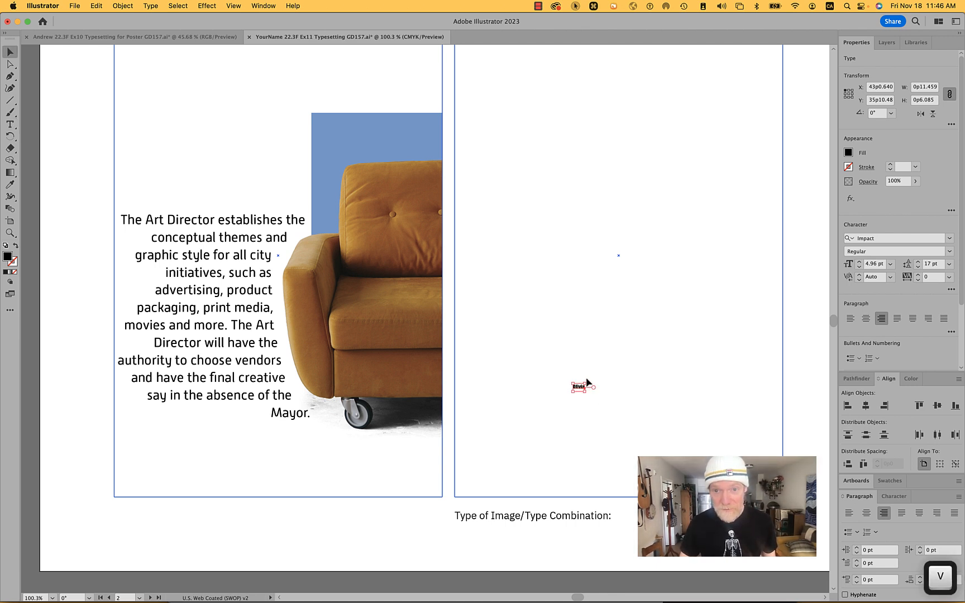
pyautogui.scroll(-1, 587, 378)
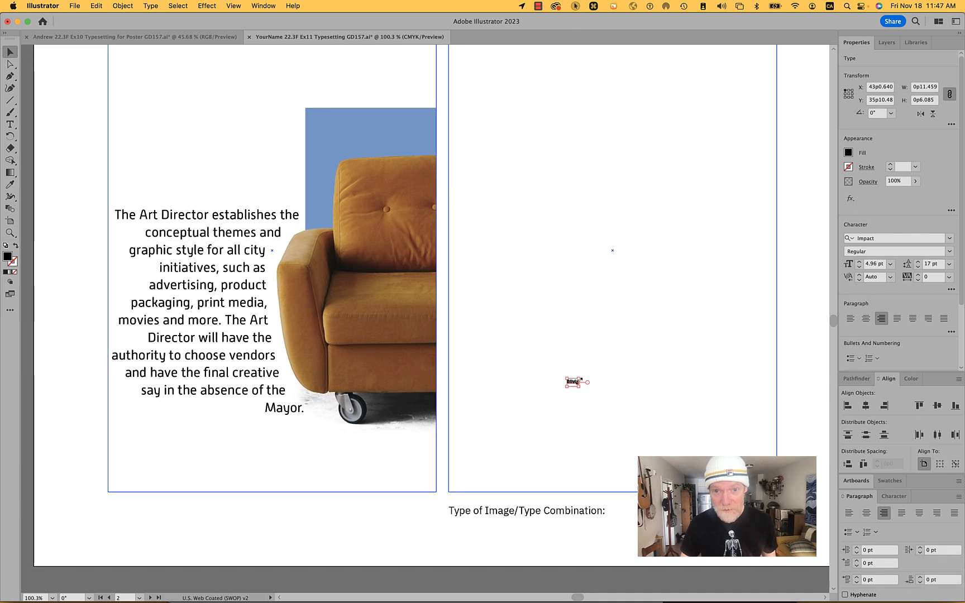
# Step: Rotate the name text 90° so that it reads upward in the second frame
pyautogui.scroll(5, 581, 379)
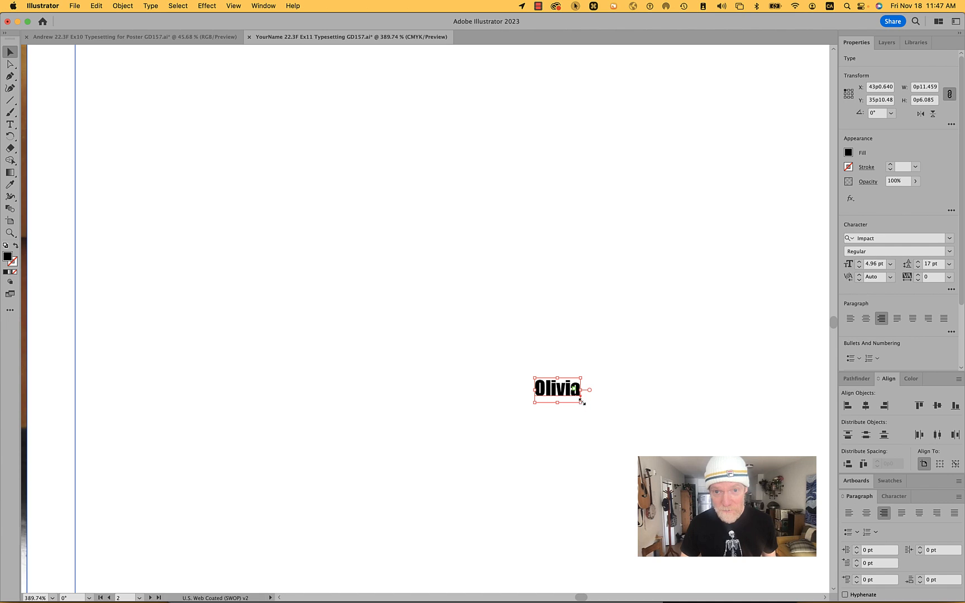
pyautogui.moveTo(584, 378); pyautogui.dragTo(609, 395)
pyautogui.scroll(-6, 610, 395)
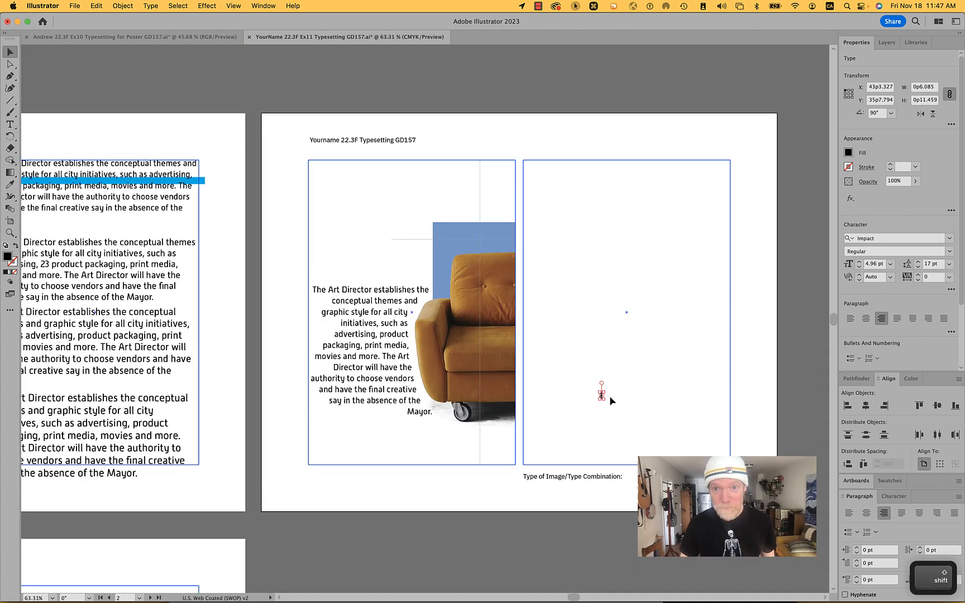
# Step: Scale the rotated name proportionally to about 294 pt and move it up and left so its first letter sits in the second frame
pyautogui.moveTo(609, 391); pyautogui.dragTo(422, 91)
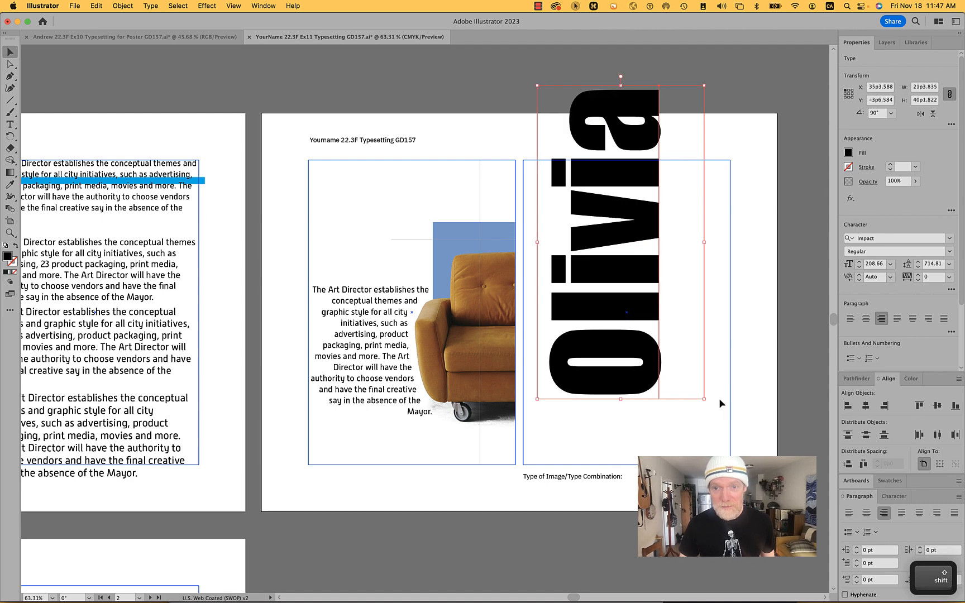
pyautogui.moveTo(705, 398); pyautogui.dragTo(747, 527)
pyautogui.scroll(3, 607, 366)
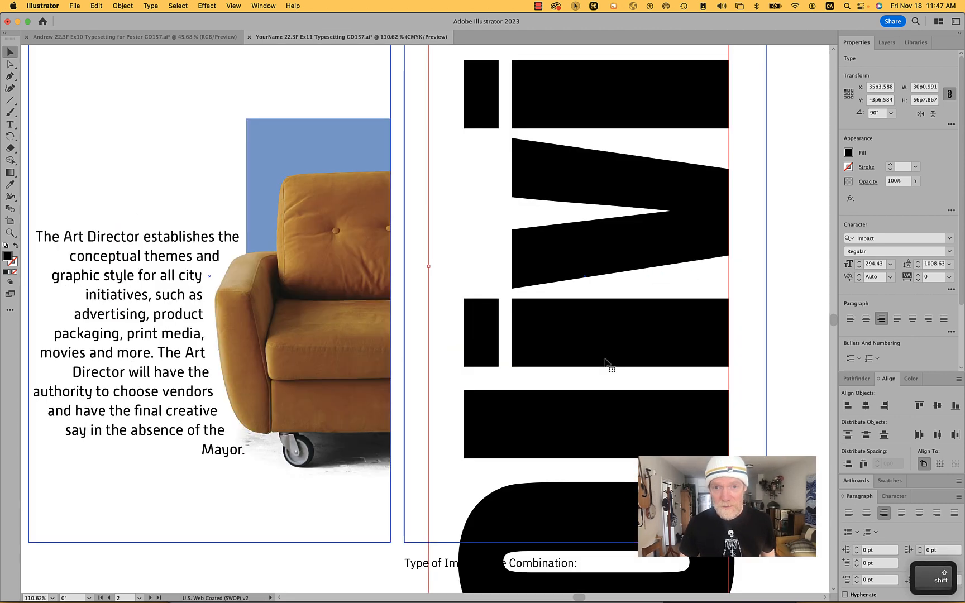
pyautogui.scroll(-4, 606, 366)
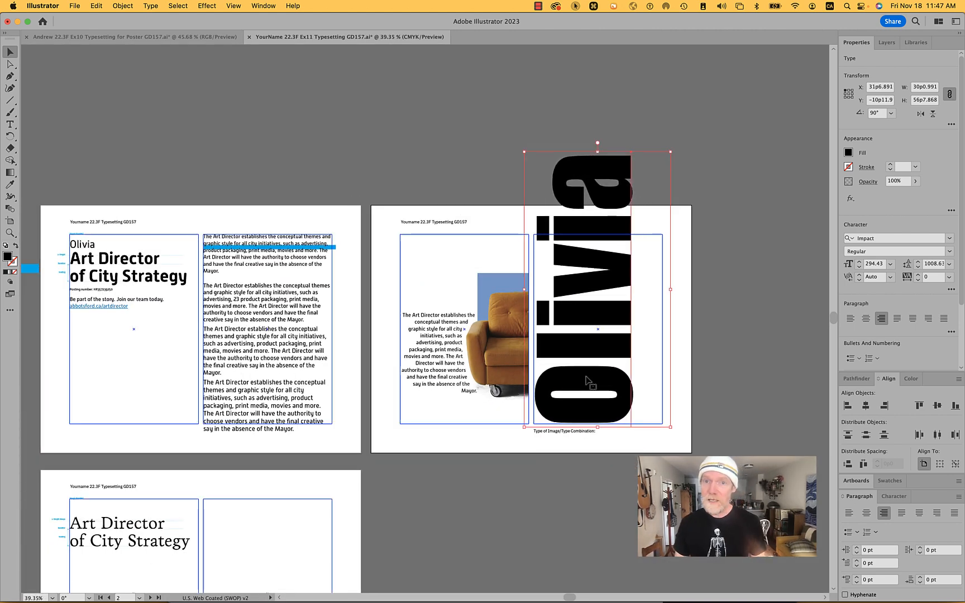
# Step: Duplicate the large vertical name onto the pasteboard beside the second artboard, and reselect the original in the frame
pyautogui.moveTo(587, 380); pyautogui.dragTo(798, 383)
pyautogui.click(601, 362)
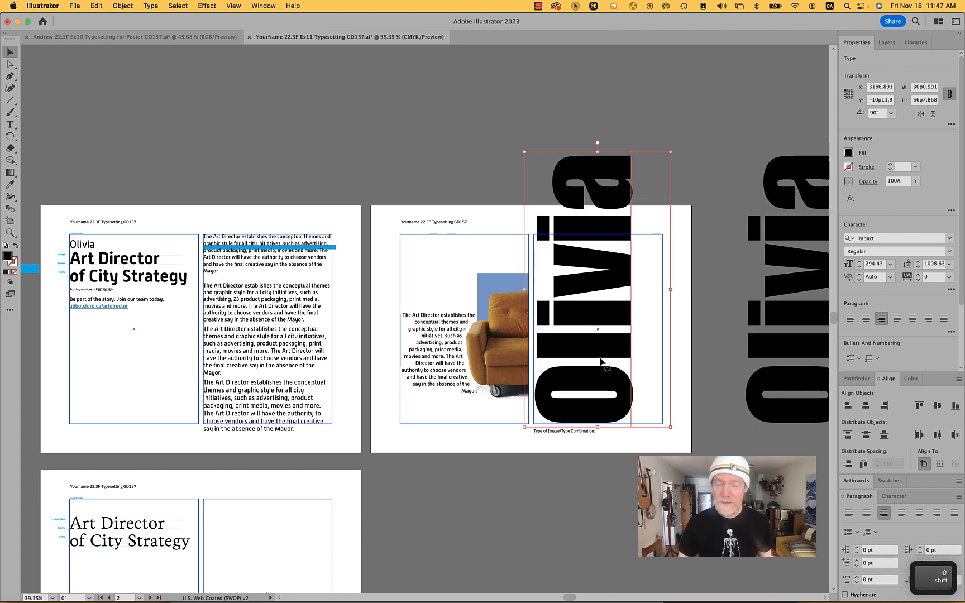
pyautogui.click(150, 5)
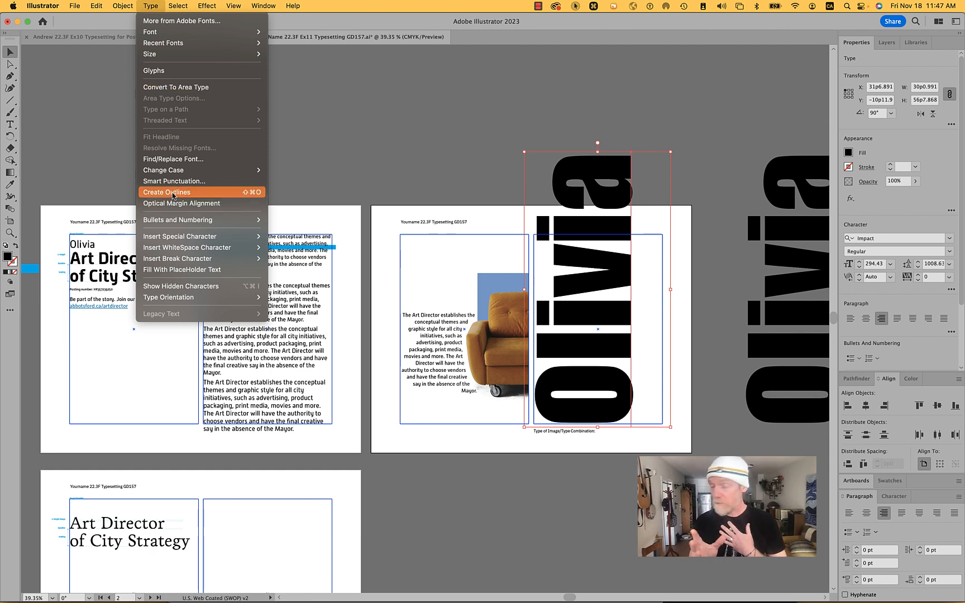
pyautogui.click(701, 129)
pyautogui.scroll(5, 760, 316)
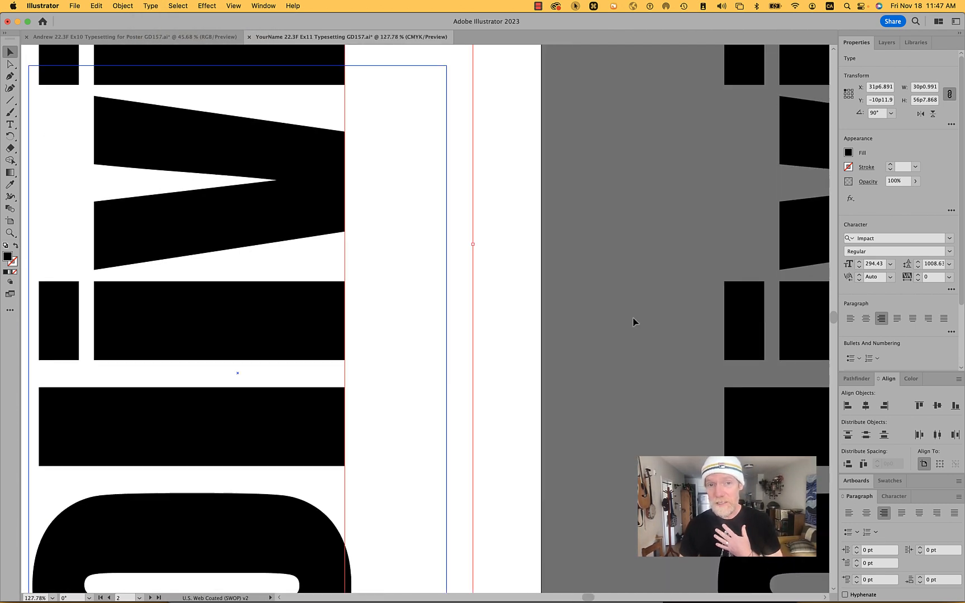
pyautogui.scroll(-5, 633, 319)
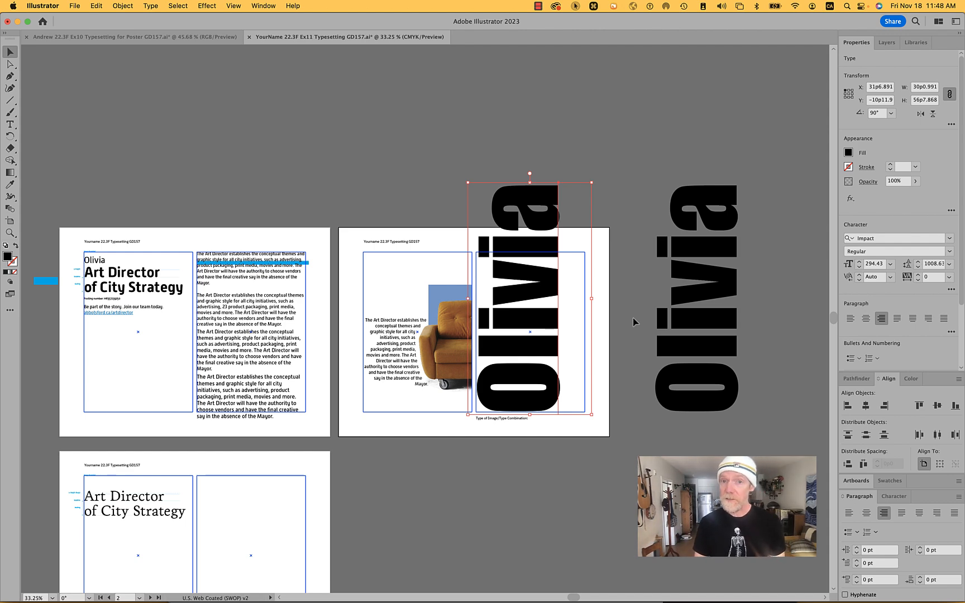
# Step: With the Touch Type tool, shift the second and third letters of the framed name left over the chair image
pyautogui.scroll(5, 563, 358)
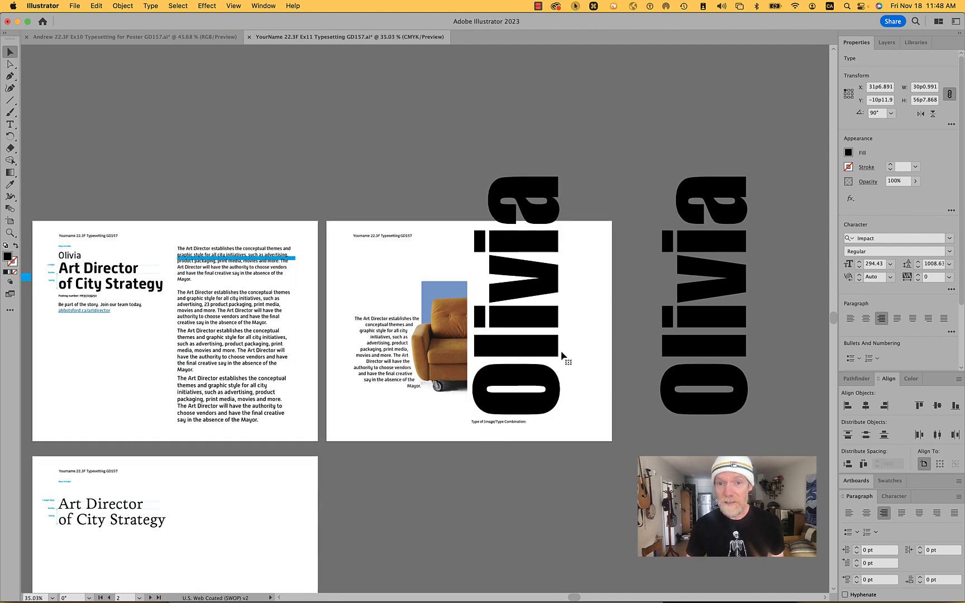
pyautogui.scroll(1, 563, 358)
pyautogui.click(563, 358)
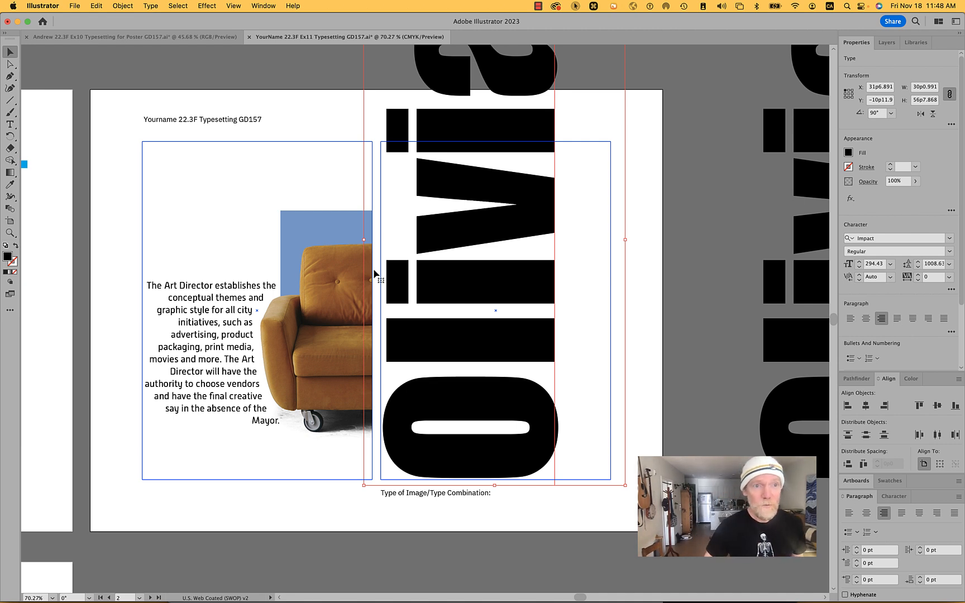
pyautogui.click(10, 125)
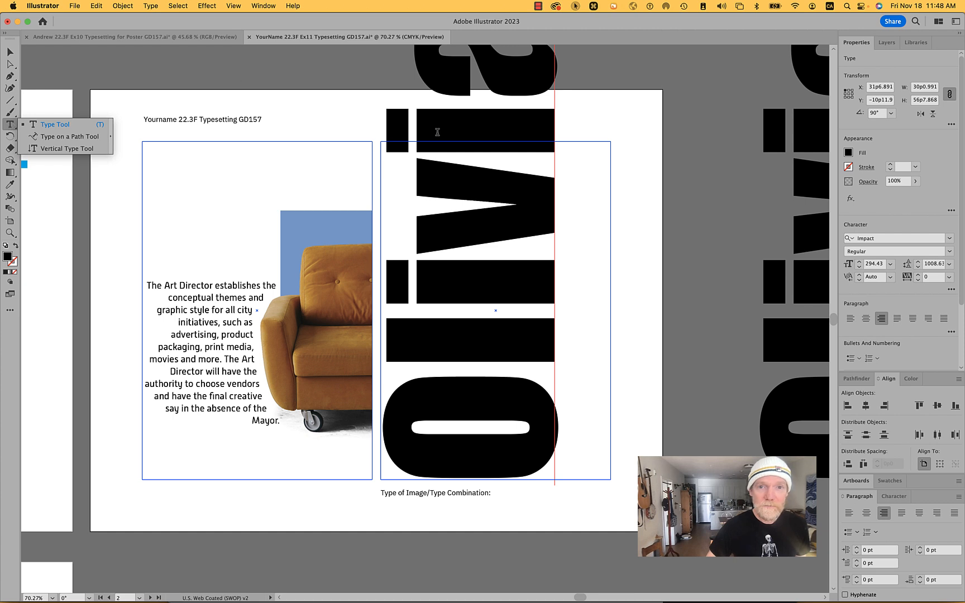
pyautogui.click(895, 496)
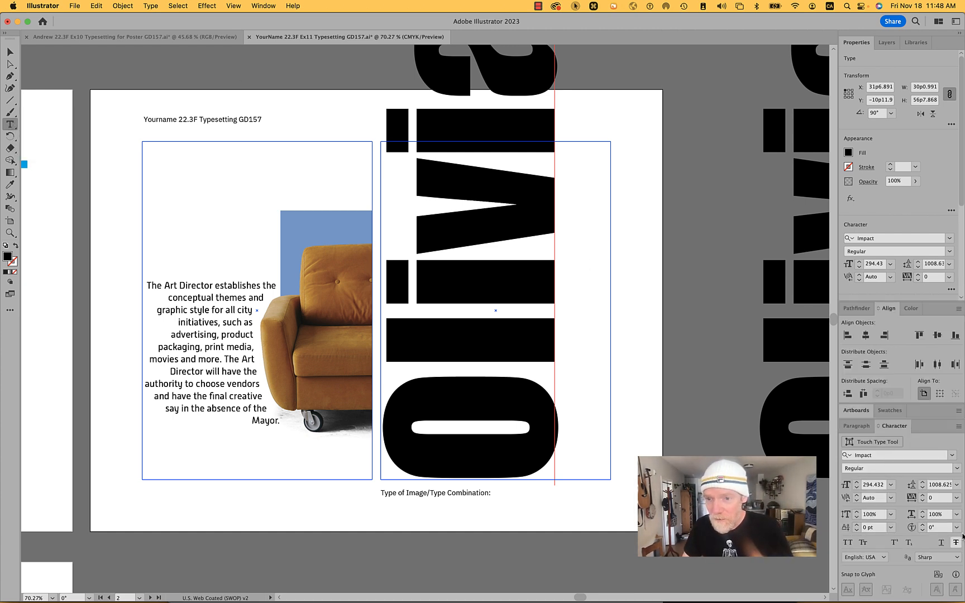
pyautogui.moveTo(940, 578)
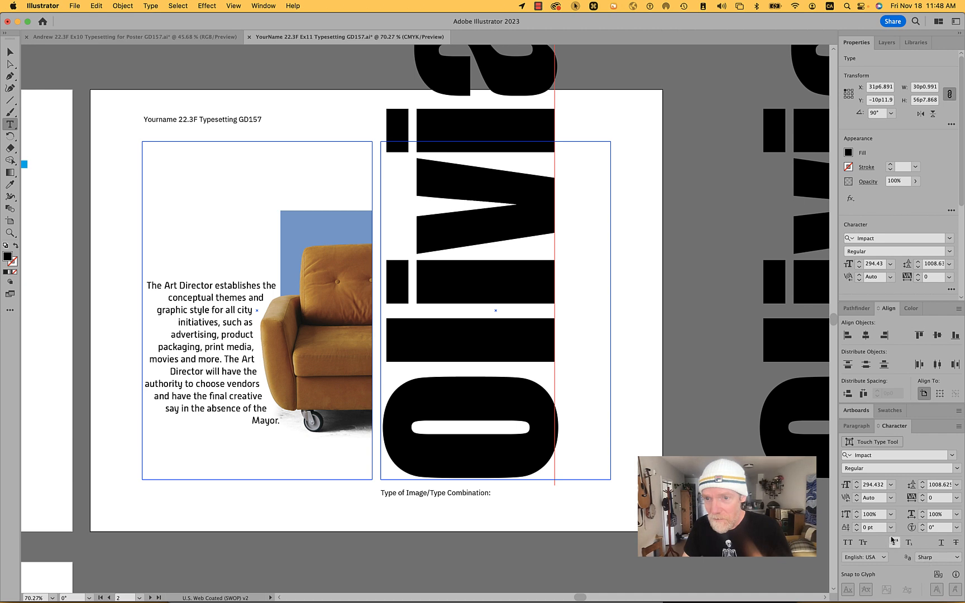
pyautogui.click(882, 441)
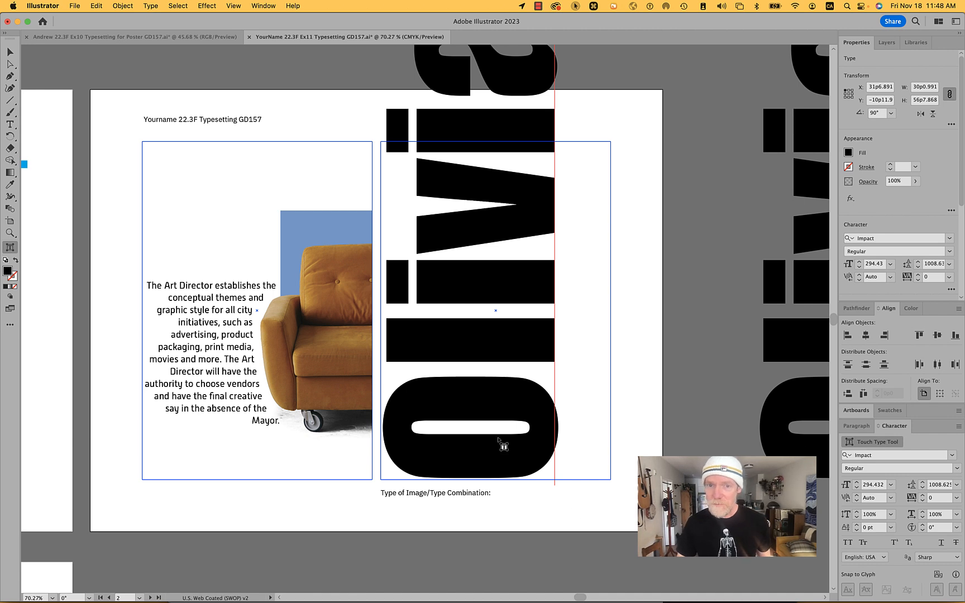
pyautogui.click(521, 342)
pyautogui.moveTo(521, 342); pyautogui.dragTo(438, 346)
pyautogui.click(511, 278)
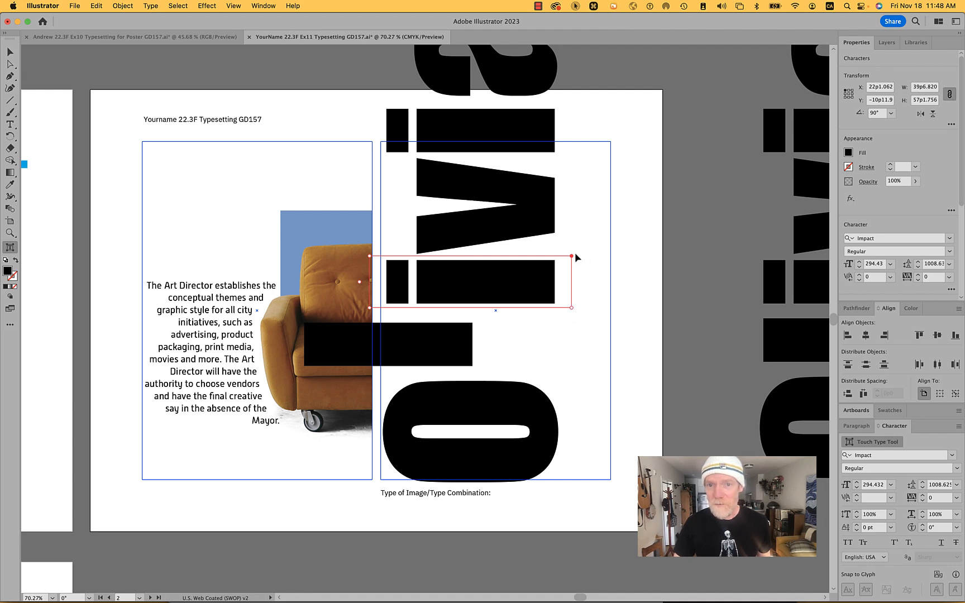
pyautogui.moveTo(537, 277); pyautogui.dragTo(459, 279)
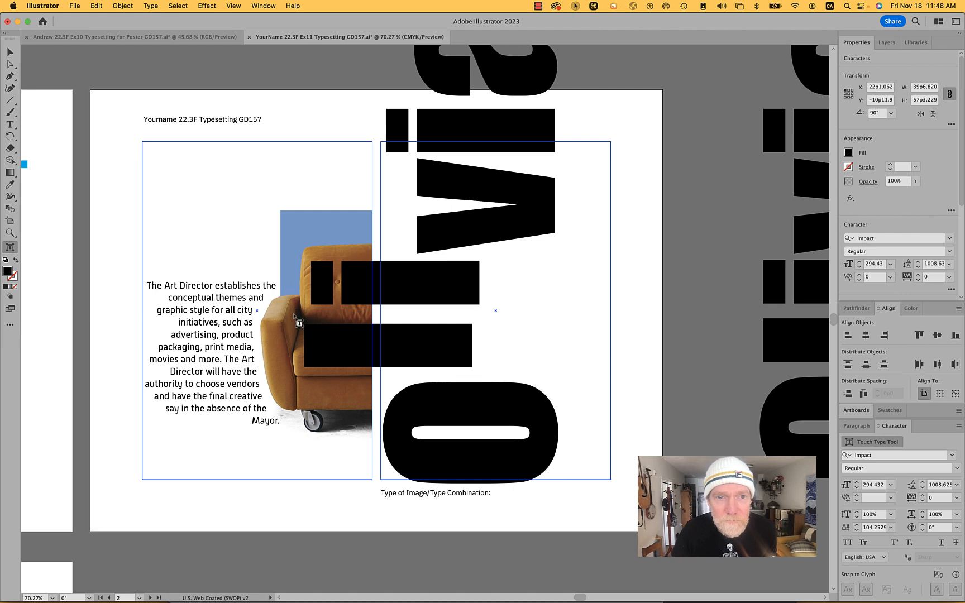
# Step: Rotate the name's third letter about 90° clockwise so it stands upright, and move it up above the second letter
pyautogui.click(307, 329)
pyautogui.click(345, 279)
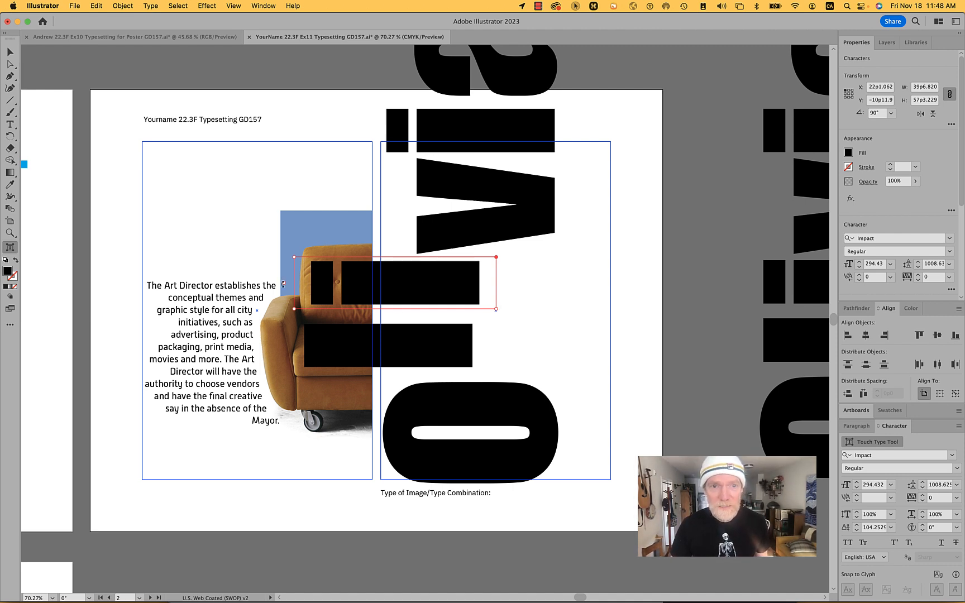
pyautogui.moveTo(496, 310); pyautogui.dragTo(396, 192)
pyautogui.press('shift')
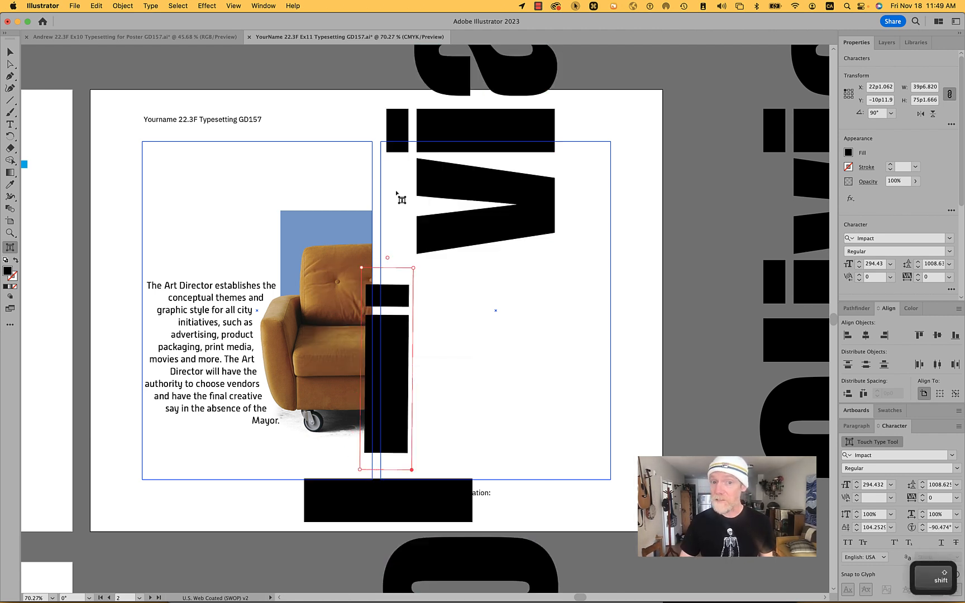
pyautogui.moveTo(396, 357); pyautogui.dragTo(364, 160)
pyautogui.click(514, 362)
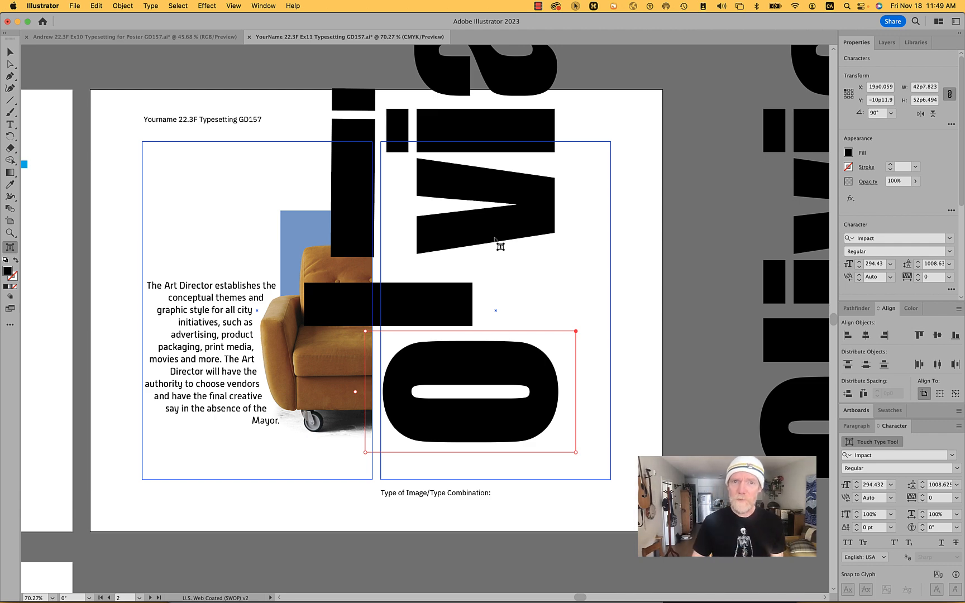
# Step: Rotate the name's last letter about 90° clockwise so it stands upright, and adjust its position above the other letters
pyautogui.click(513, 81)
pyautogui.scroll(5, 514, 84)
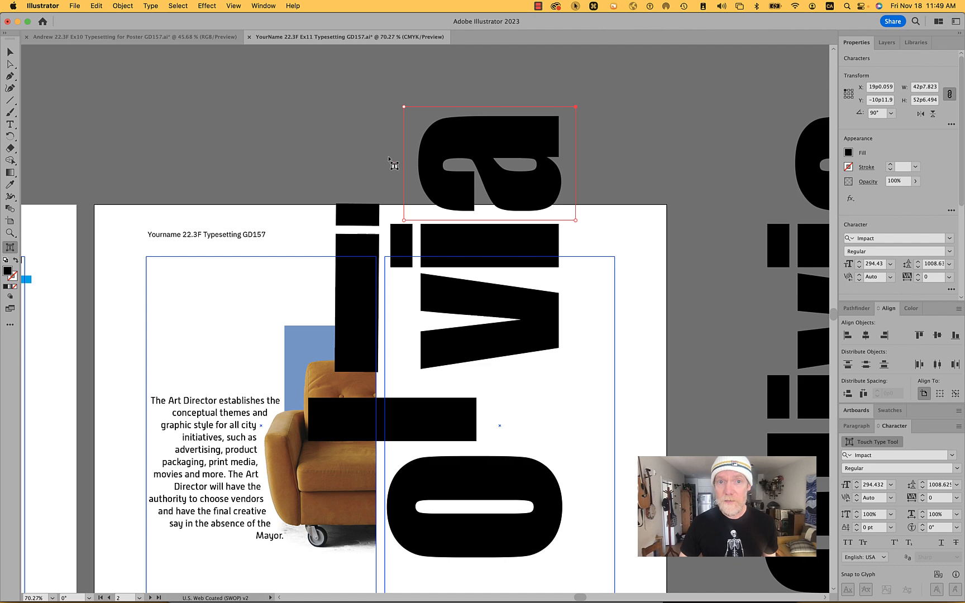
pyautogui.moveTo(394, 163); pyautogui.dragTo(490, 98)
pyautogui.moveTo(501, 201); pyautogui.dragTo(502, 220)
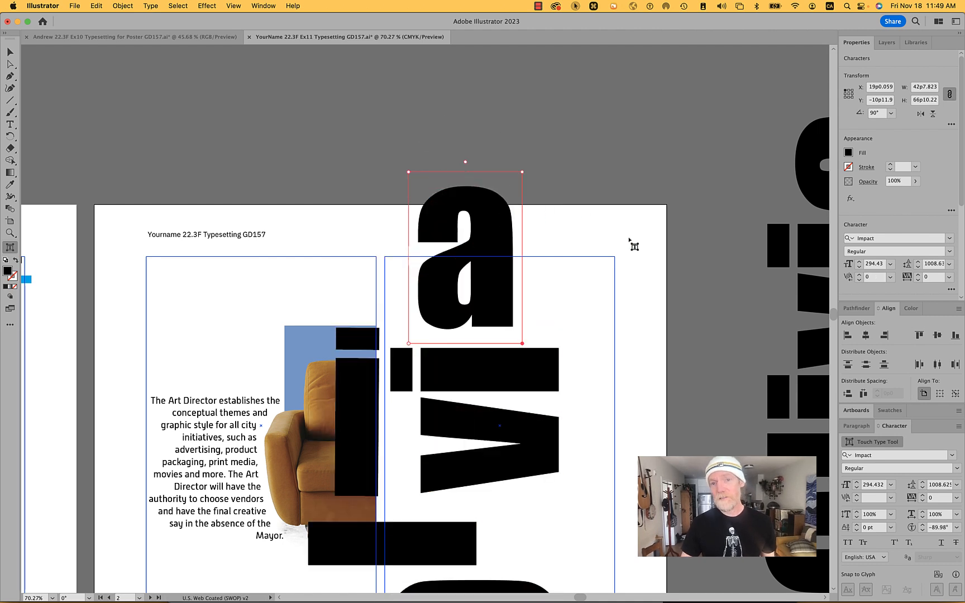
# Step: Duplicate the rearranged name text as an editable copy on the pasteboard, next to the first copy
pyautogui.press('super+minus')
pyautogui.press('super+minus')
pyautogui.press('super+minus')
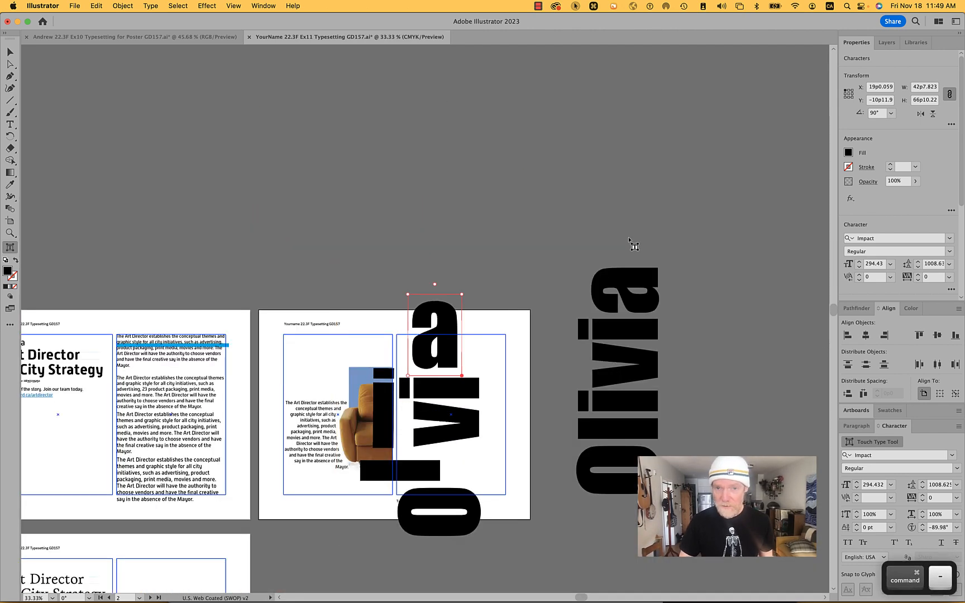
pyautogui.press('b')
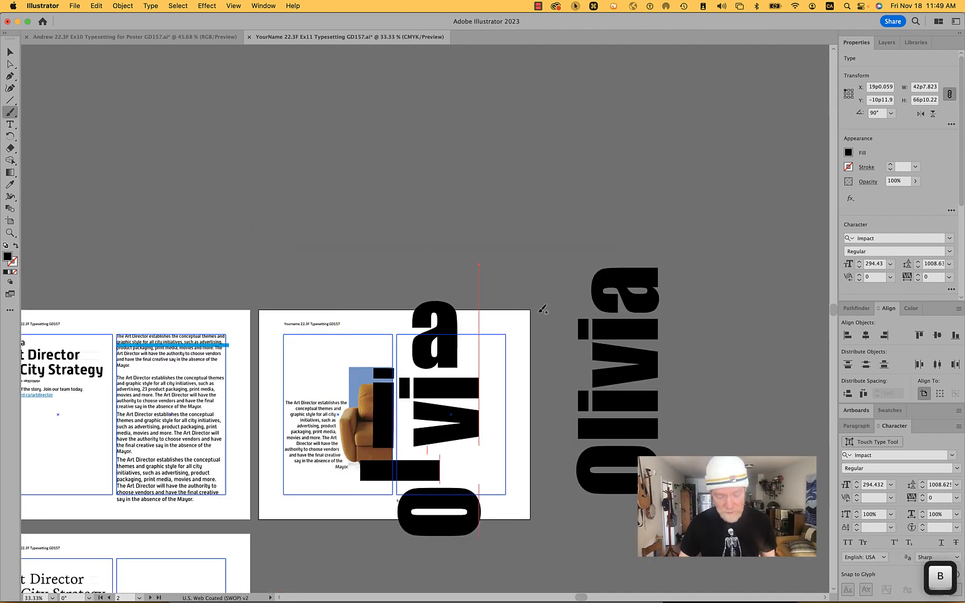
pyautogui.press('v')
pyautogui.click(538, 313)
pyautogui.moveTo(451, 348); pyautogui.dragTo(749, 306)
pyautogui.press('alt')
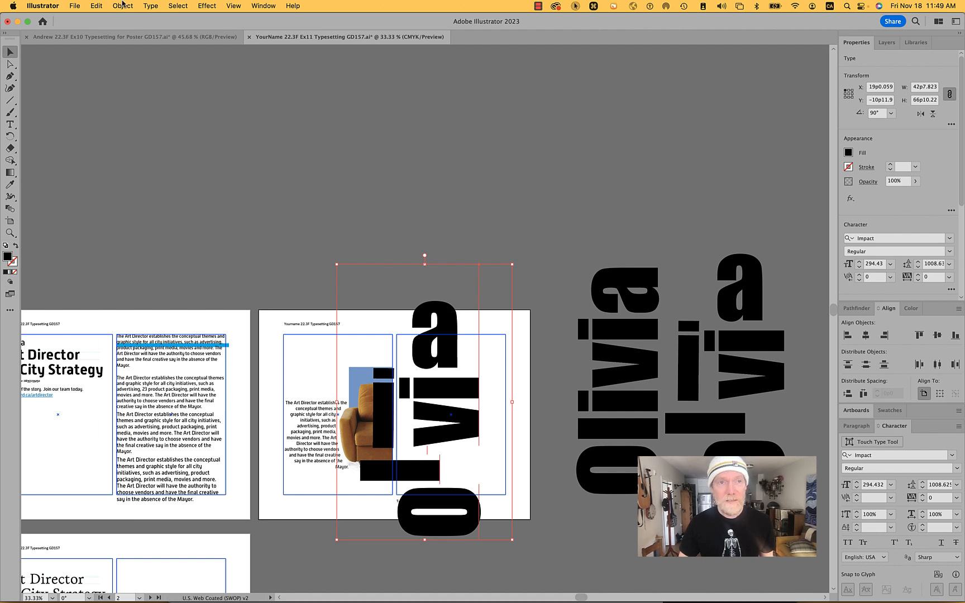
# Step: Convert the rearranged name on the artboard to outlines
pyautogui.click(123, 5)
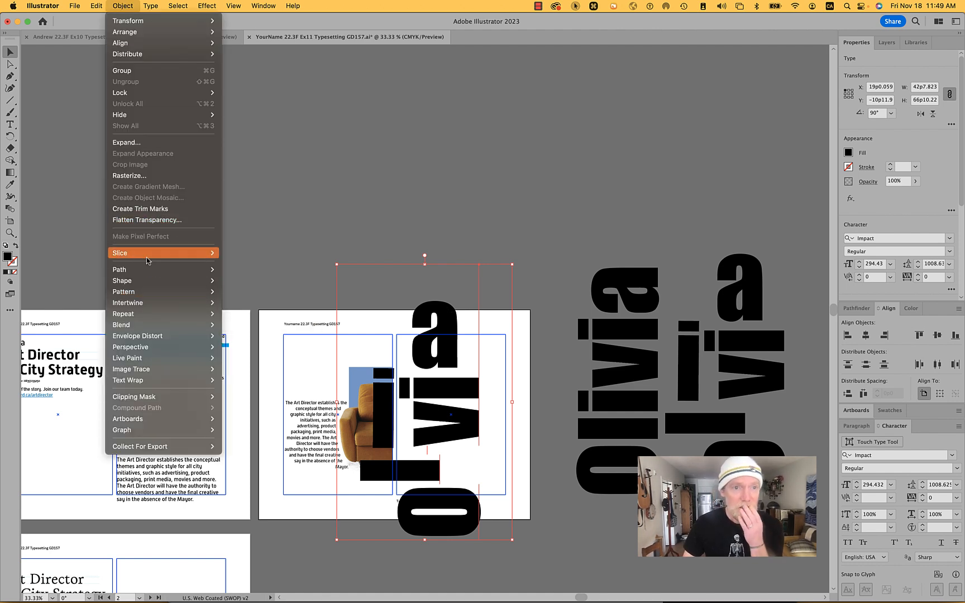
pyautogui.moveTo(157, 331)
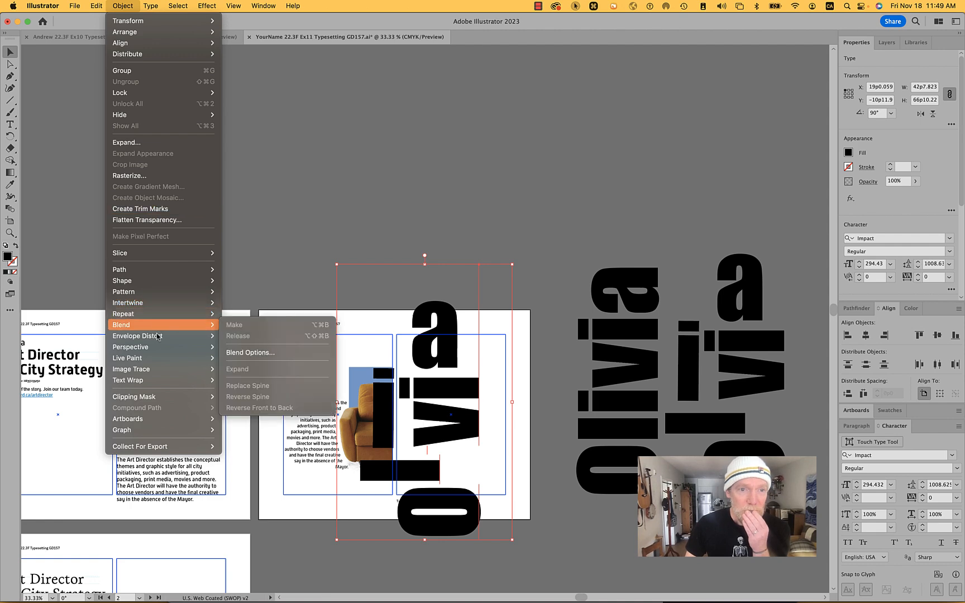
pyautogui.moveTo(151, 6)
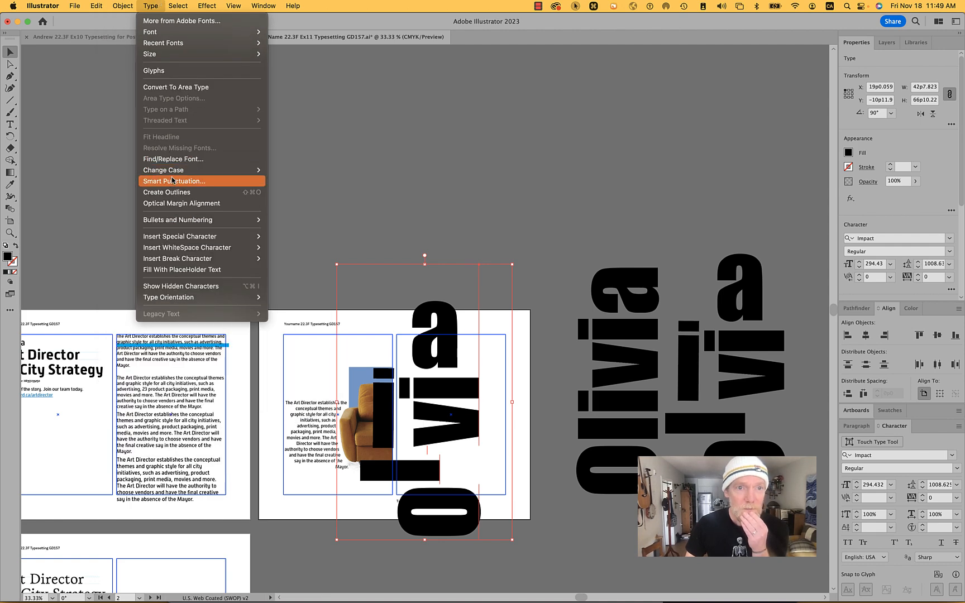
pyautogui.click(174, 193)
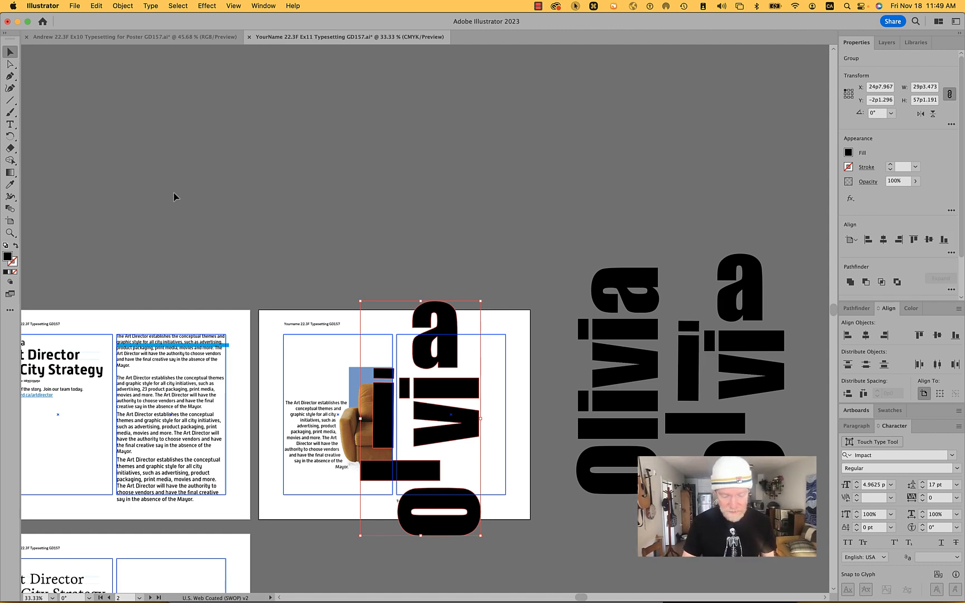
# Step: In Outline view, scale the outlined name to about 19p7 by 38p2 and position it inside the second frame
pyautogui.press('super+y')
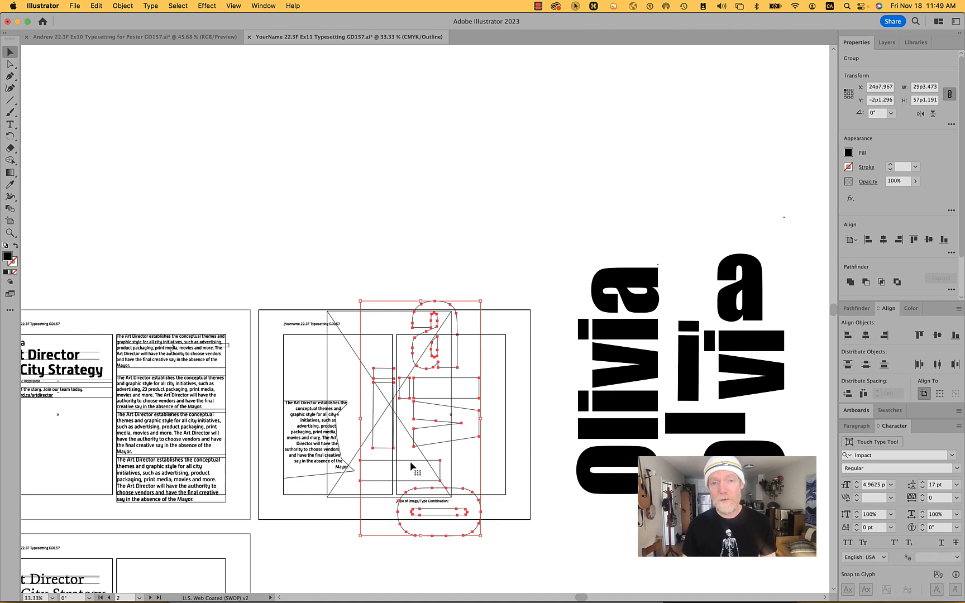
pyautogui.moveTo(463, 382); pyautogui.dragTo(486, 338)
pyautogui.moveTo(386, 259); pyautogui.dragTo(423, 335)
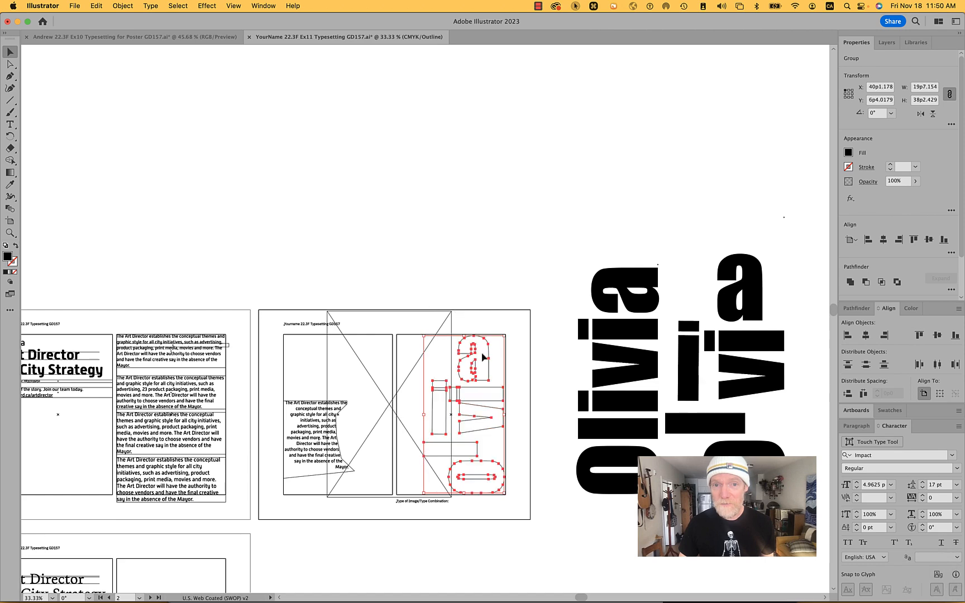
pyautogui.scroll(3, 474, 344)
pyautogui.moveTo(465, 400); pyautogui.dragTo(434, 400)
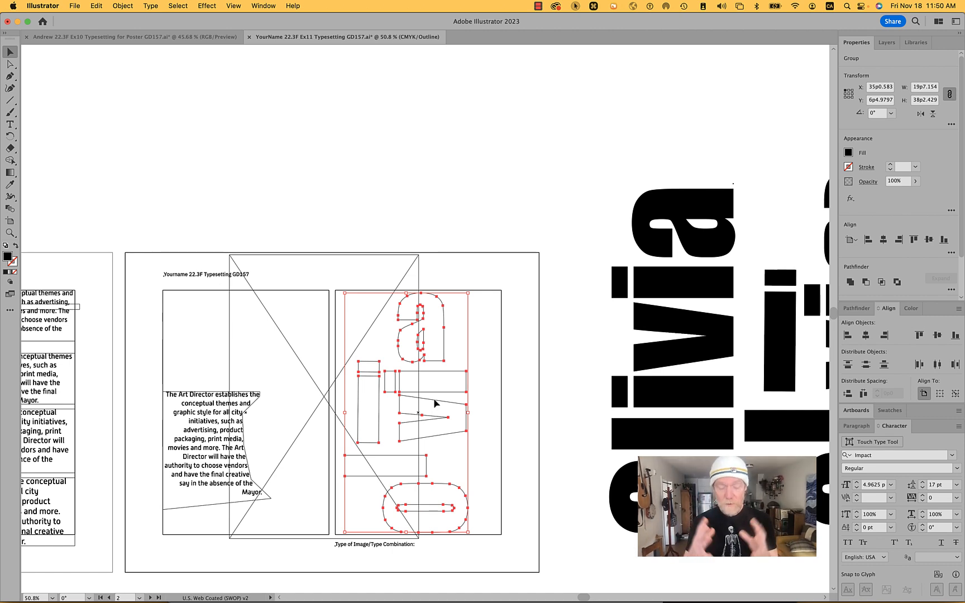
# Step: Copy the outlined name to the clipboard and return the document from Outline view to Preview
pyautogui.press('super+c')
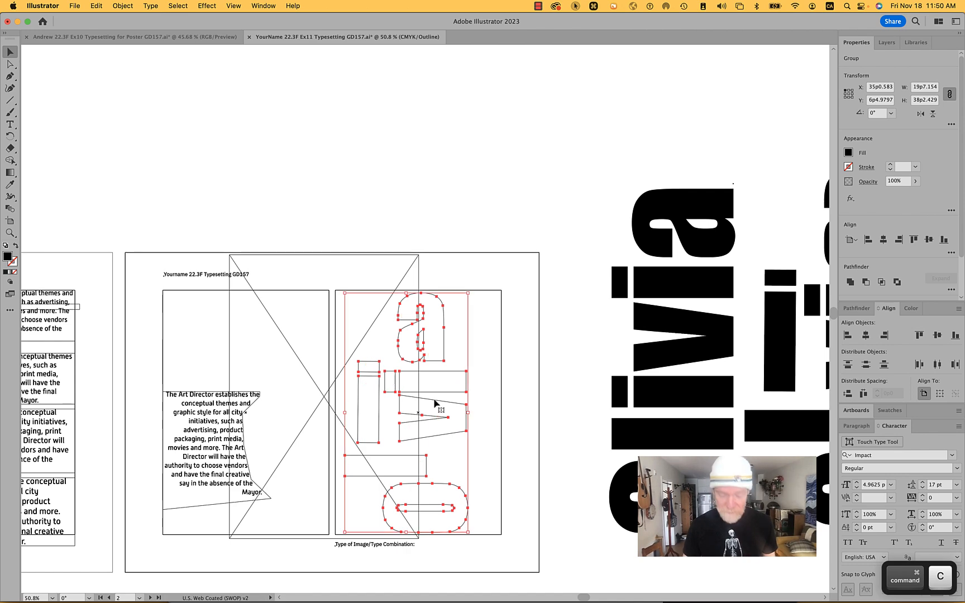
pyautogui.press('super+y')
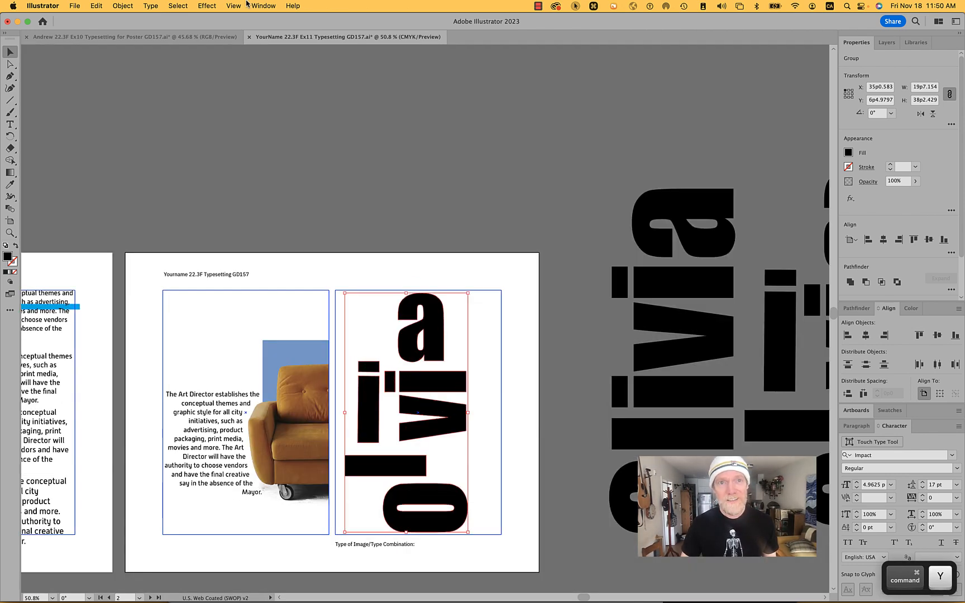
pyautogui.click(237, 6)
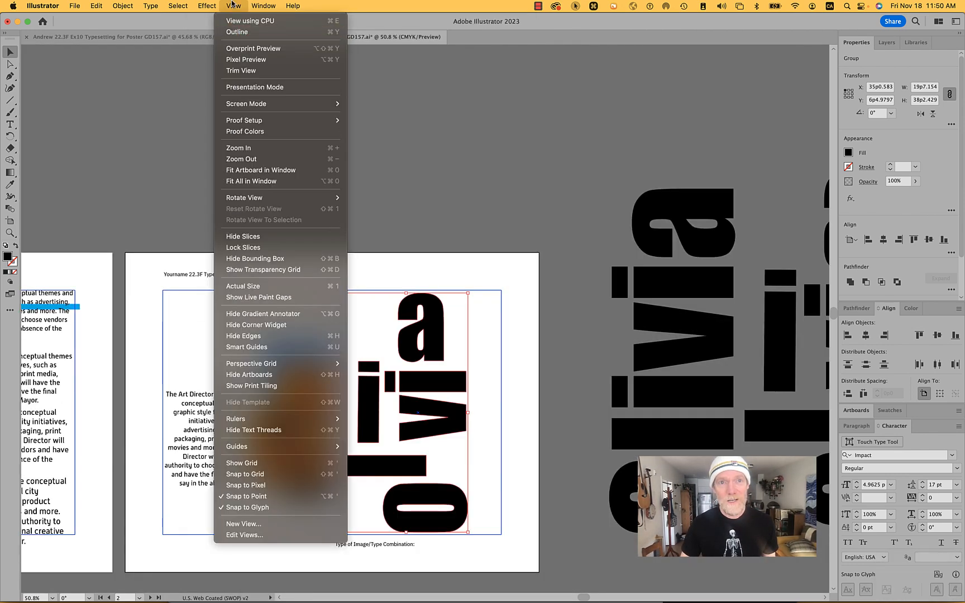
# Step: Switch to Photoshop, enable the disabled layer mask on the portrait layer to preview the cutout, and return to Illustrator
pyautogui.click(233, 5)
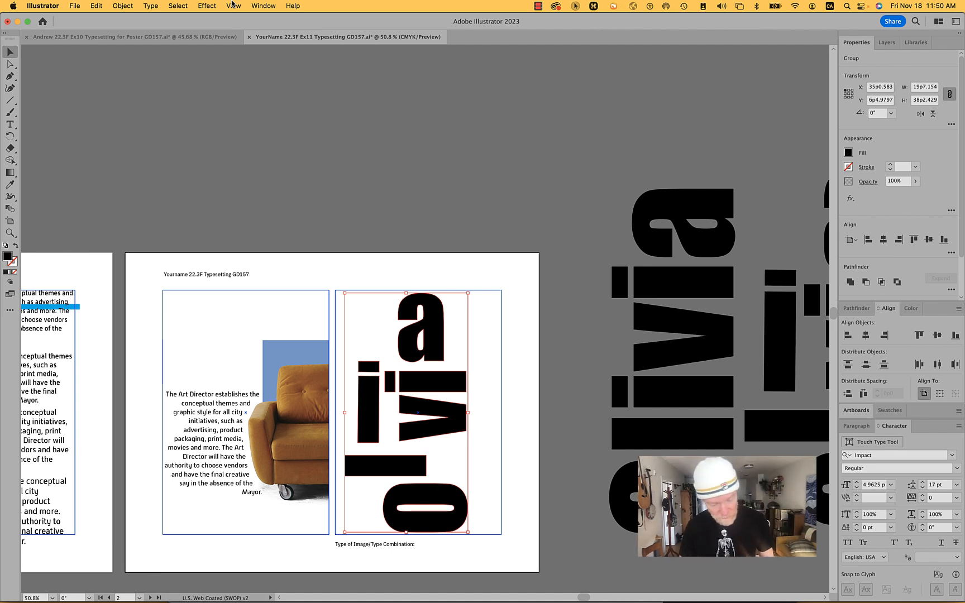
pyautogui.press('super+Tab')
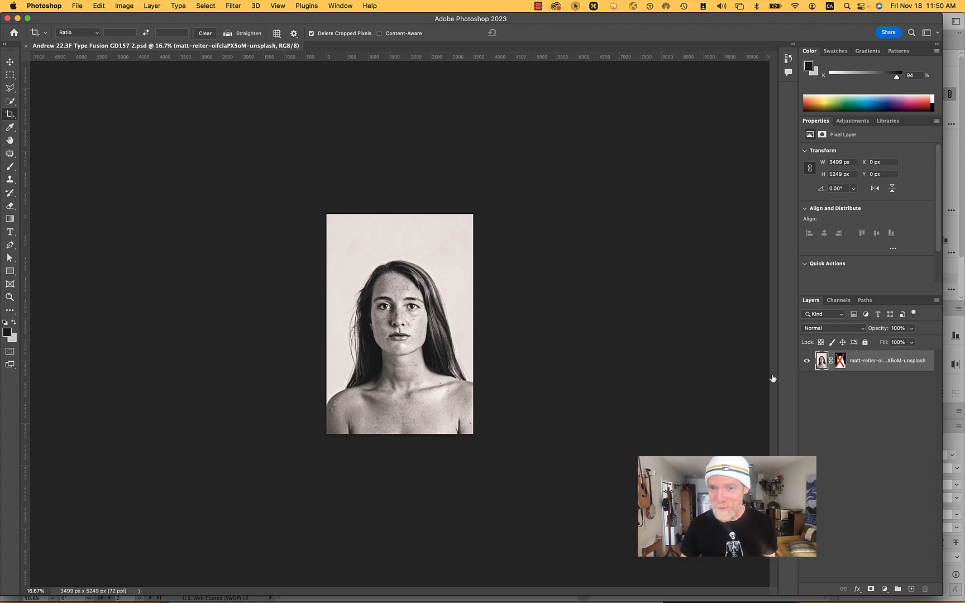
pyautogui.keyDown('shift'); pyautogui.click(840, 363); pyautogui.keyUp('shift')
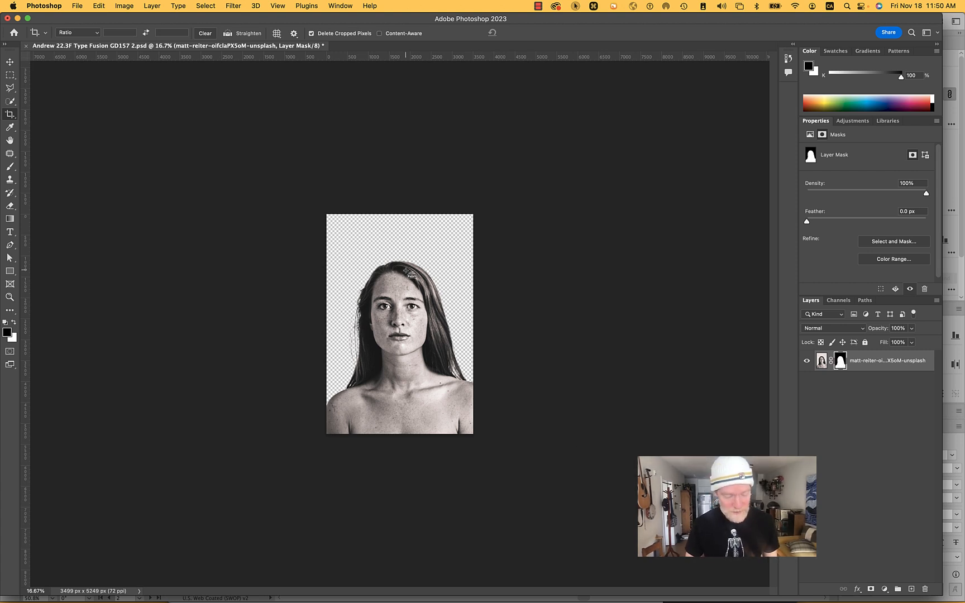
pyautogui.press('super+Tab')
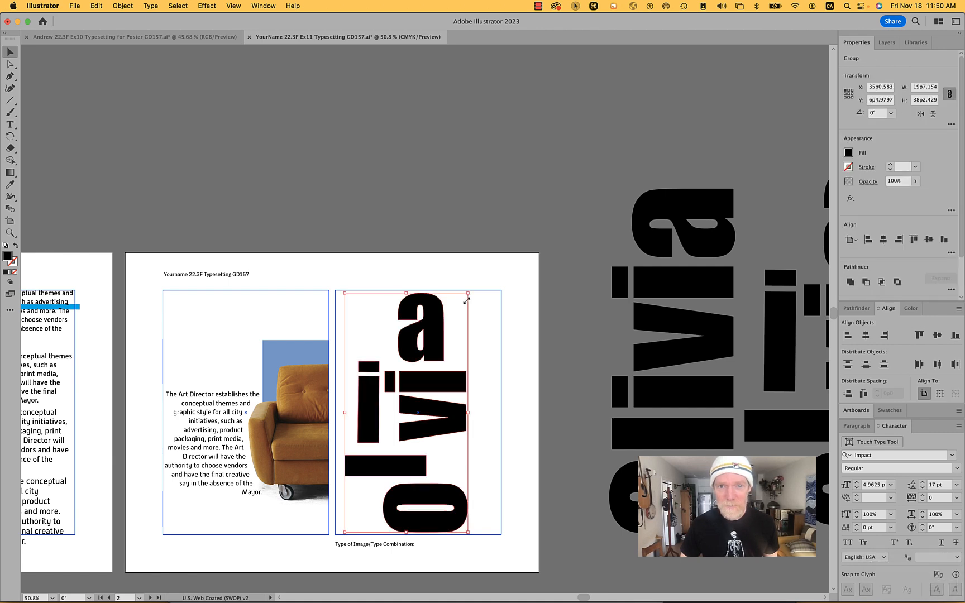
# Step: Enlarge the outlined name to about 34p9 by 67p8, move it over the artboard, and shift its letter l directly above the o
pyautogui.moveTo(467, 293); pyautogui.dragTo(605, 112)
pyautogui.moveTo(481, 468); pyautogui.dragTo(422, 467)
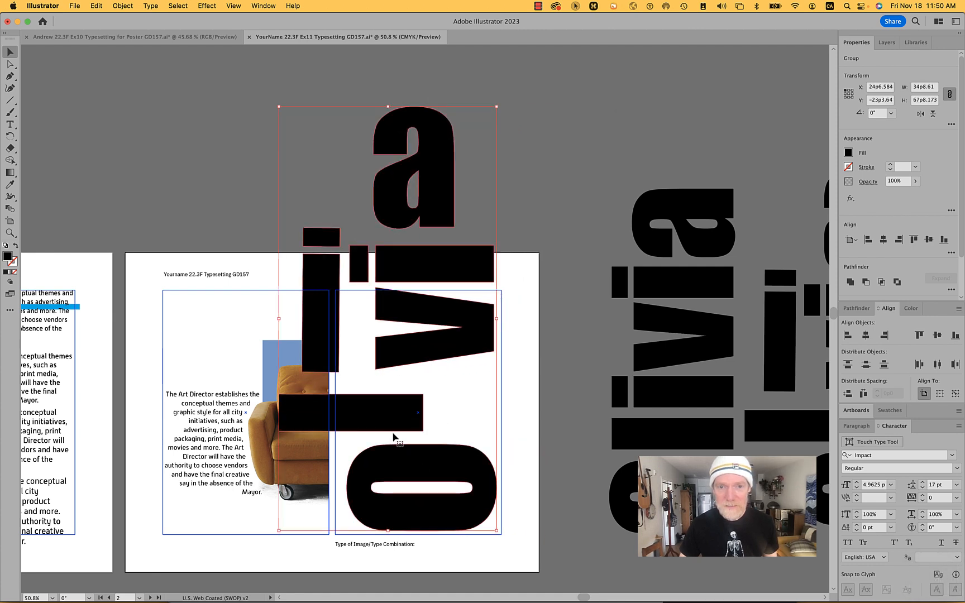
pyautogui.doubleClick(395, 427)
pyautogui.moveTo(395, 428); pyautogui.dragTo(460, 428)
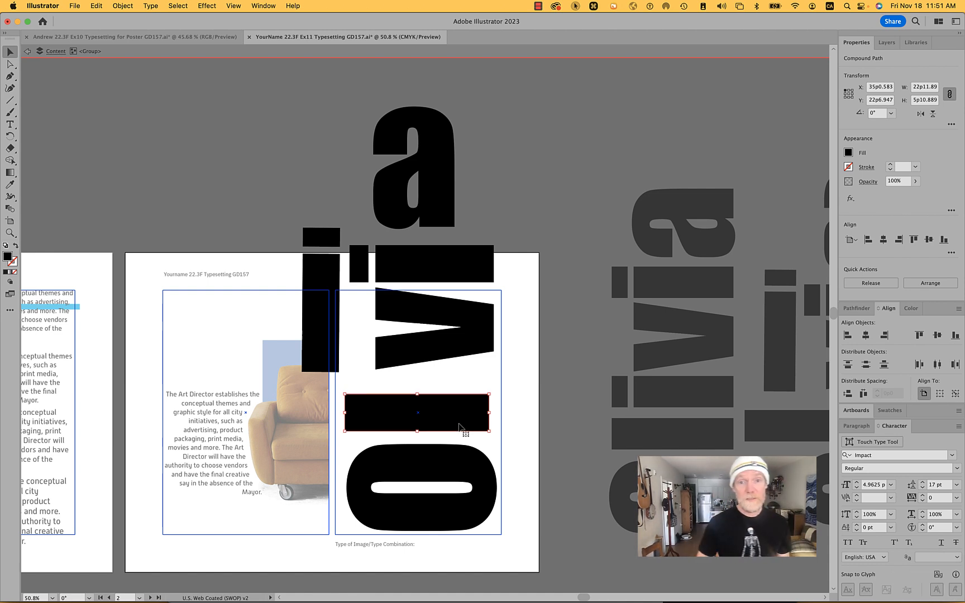
# Step: Align the letters l and o to each other by their horizontal centres and copy both letters to the clipboard
pyautogui.keyDown('shift'); pyautogui.click(459, 463); pyautogui.keyUp('shift')
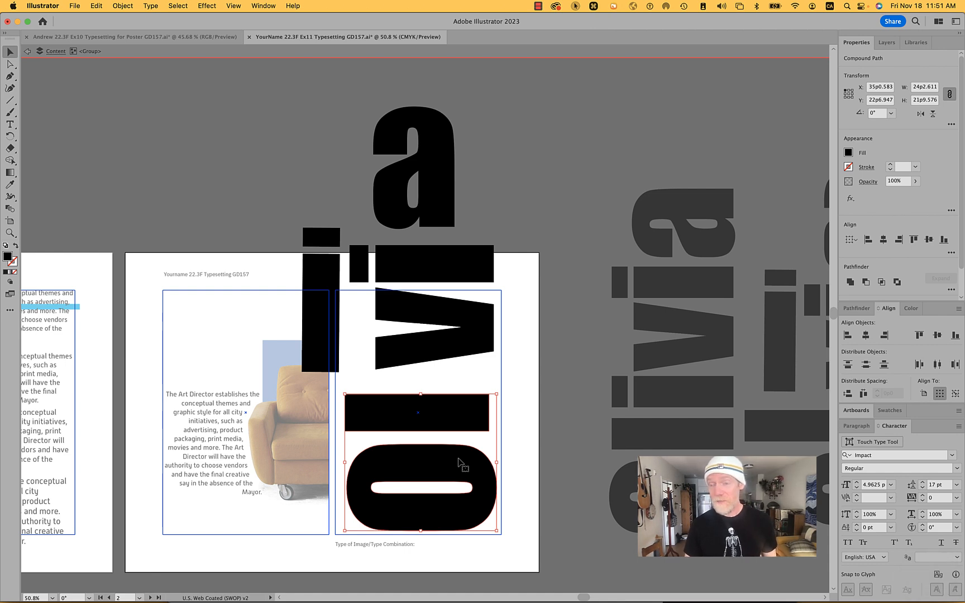
pyautogui.press('super+c')
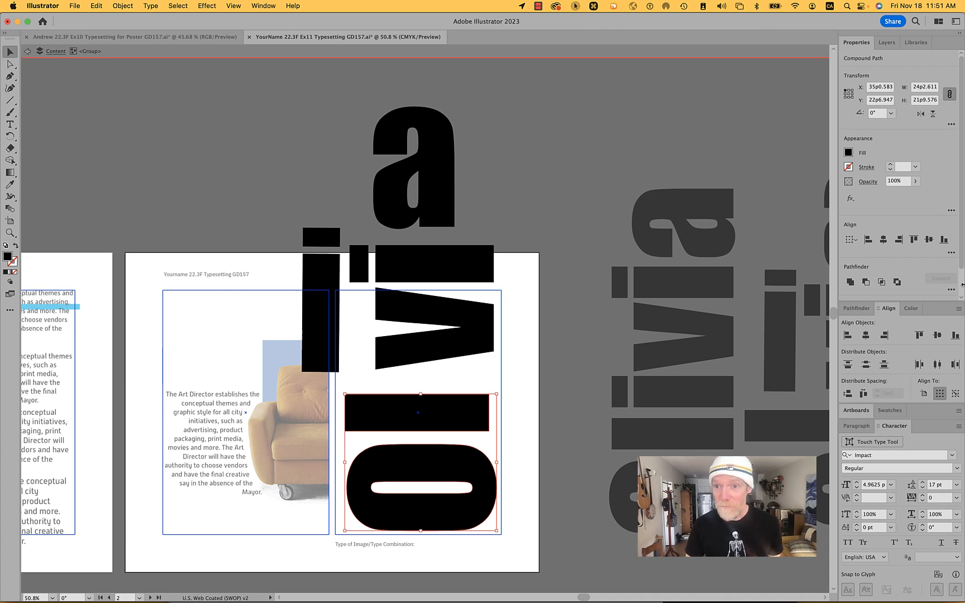
pyautogui.click(883, 240)
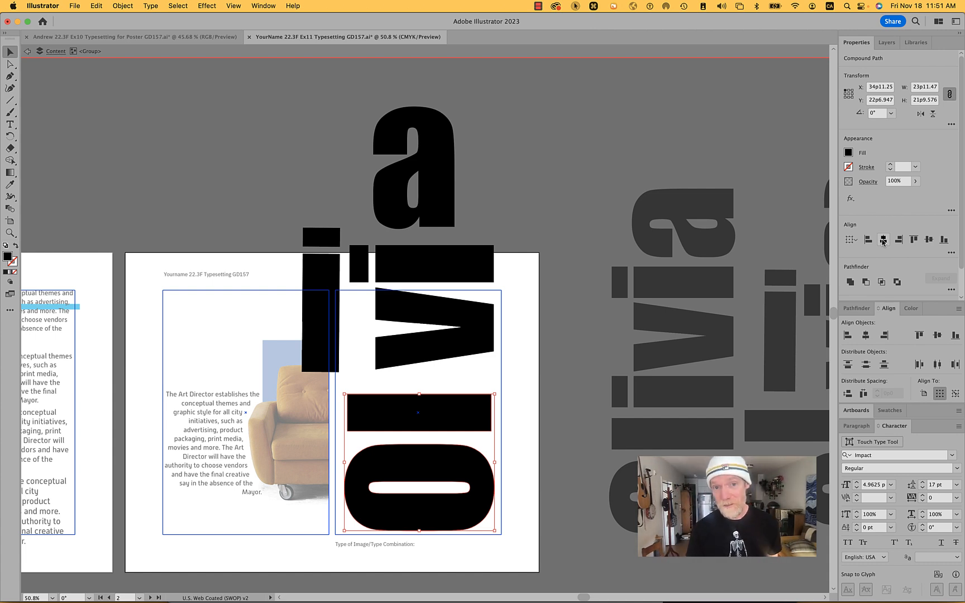
pyautogui.press('super+c')
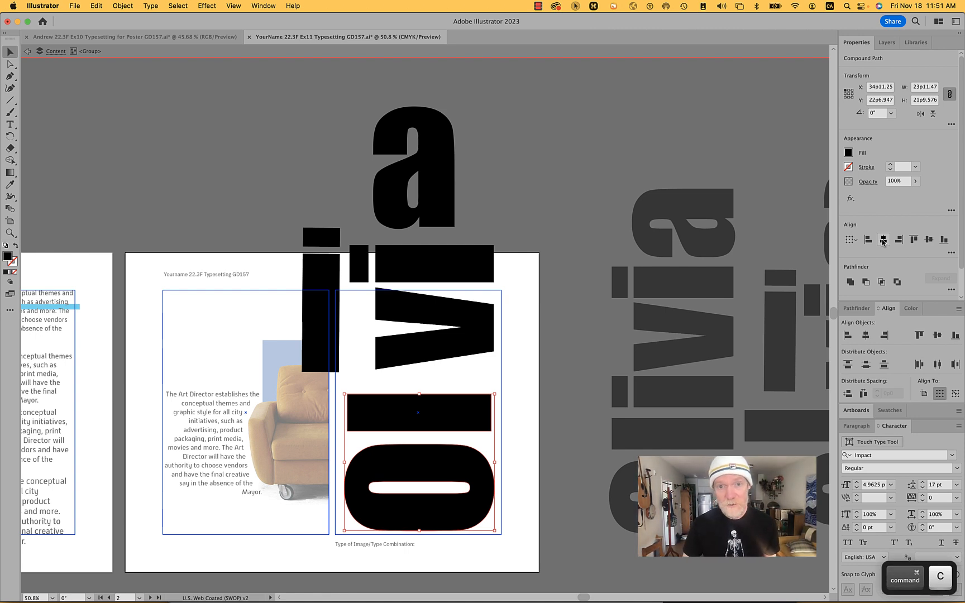
# Step: Delete the whole enlarged outlined name from the artboard and switch to Photoshop
pyautogui.doubleClick(217, 129)
pyautogui.click(442, 339)
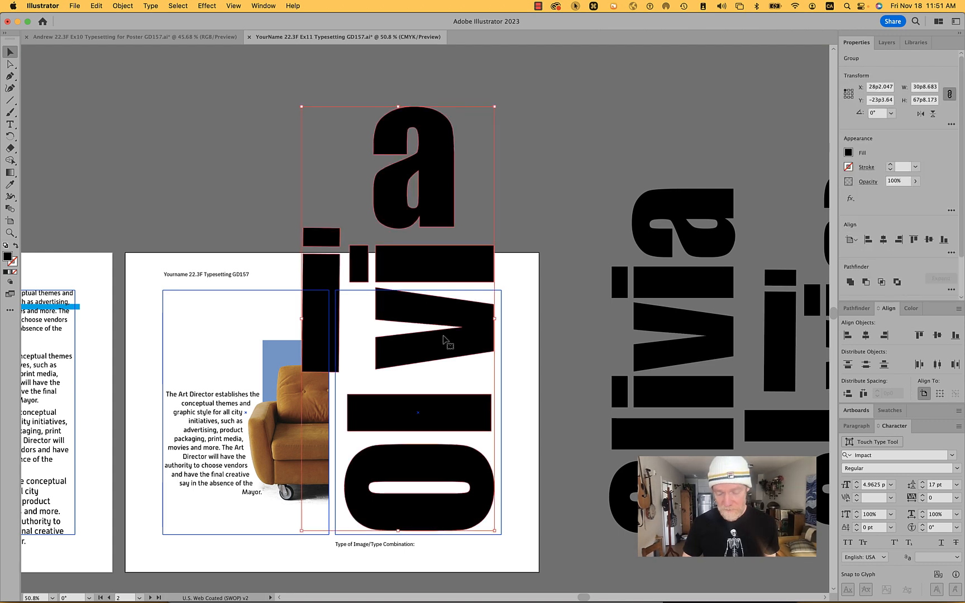
pyautogui.press('Delete')
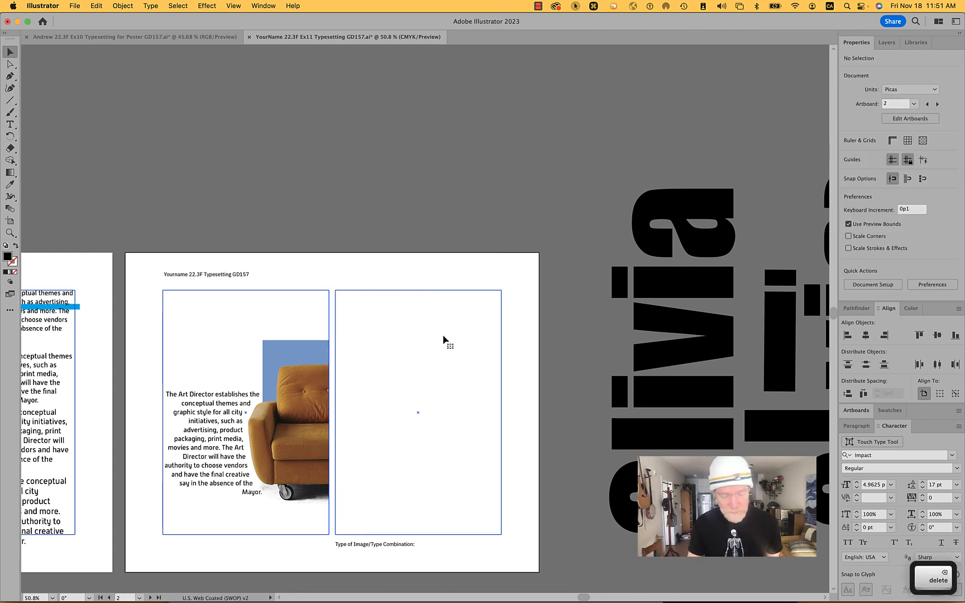
pyautogui.press('super+Tab')
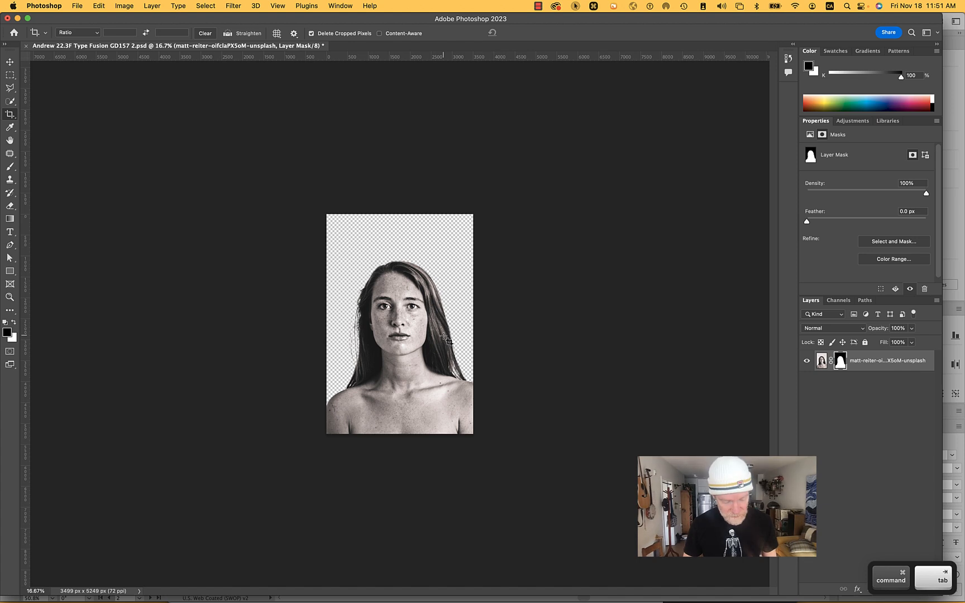
# Step: Try to paste the copied letters as a path while the masked portrait layer is selected, and undo the paste
pyautogui.press('super+v')
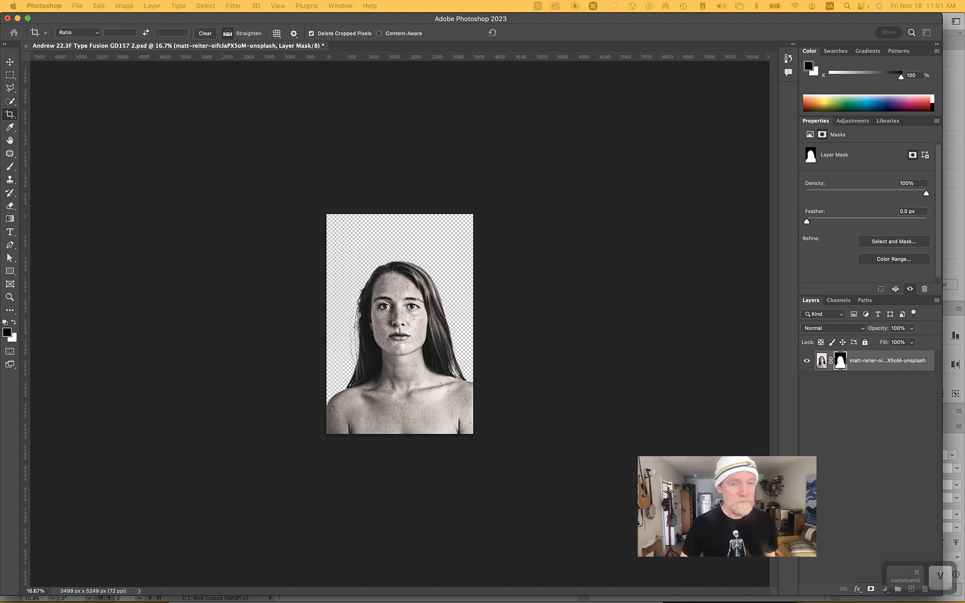
pyautogui.moveTo(721, 205); pyautogui.dragTo(593, 208)
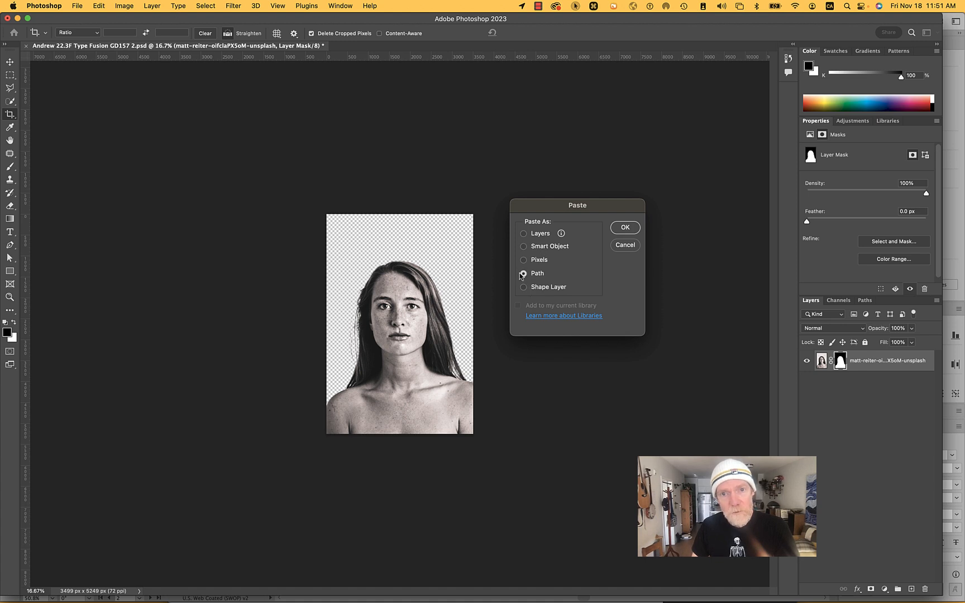
pyautogui.click(624, 228)
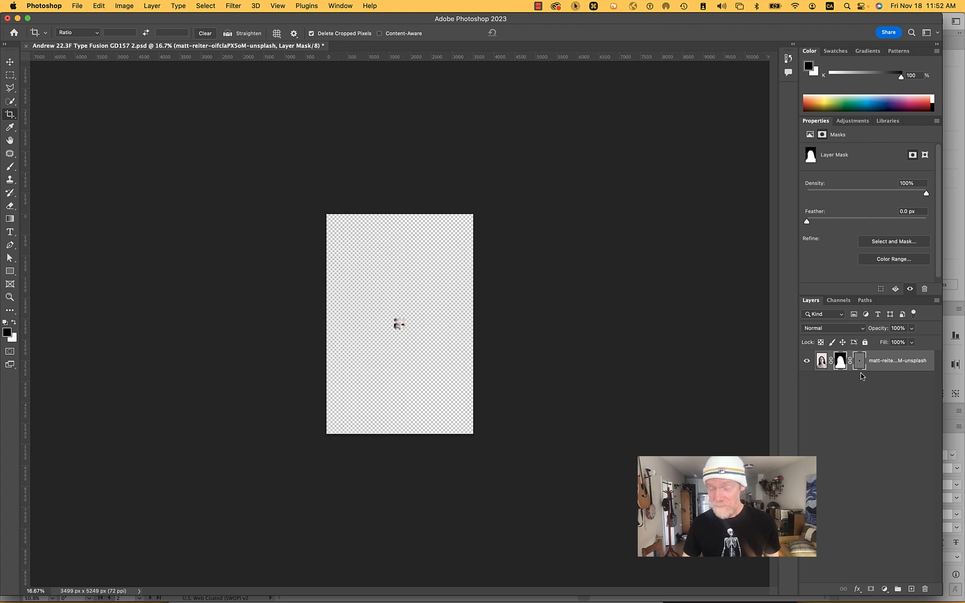
pyautogui.press('super')
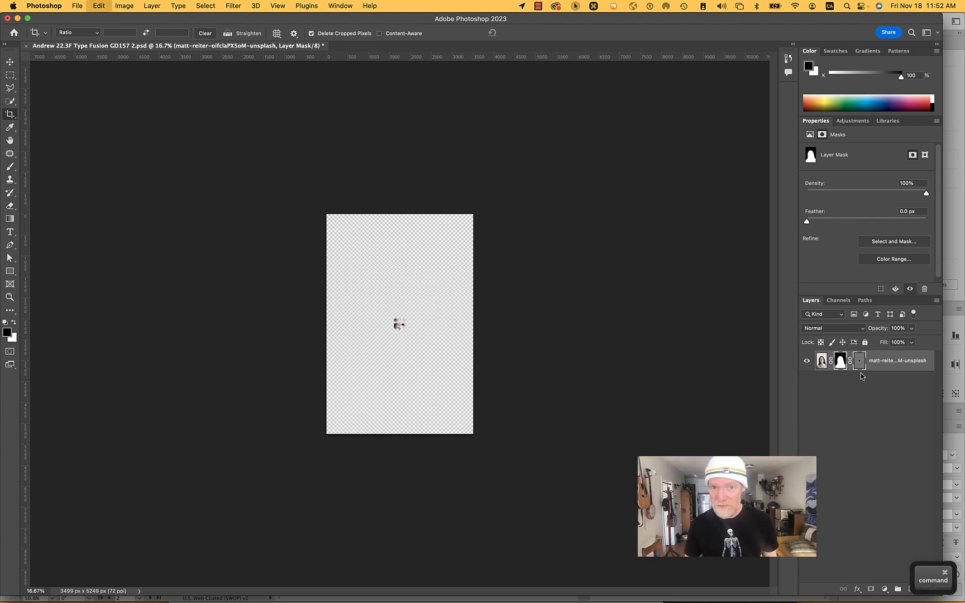
pyautogui.press('super+z')
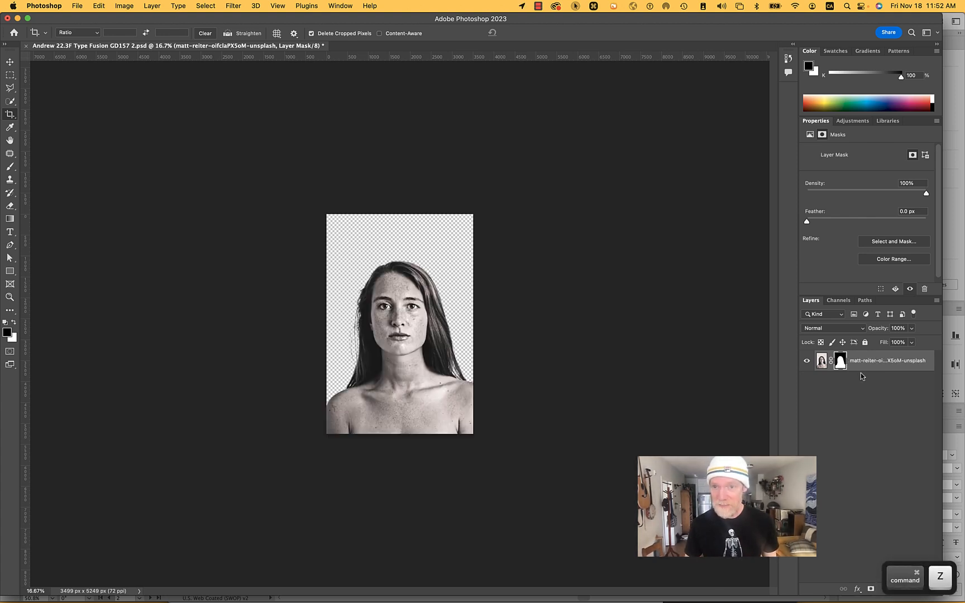
# Step: Display the two saved paths over the portrait and delete both of them, along with the portrait's layer mask
pyautogui.click(866, 301)
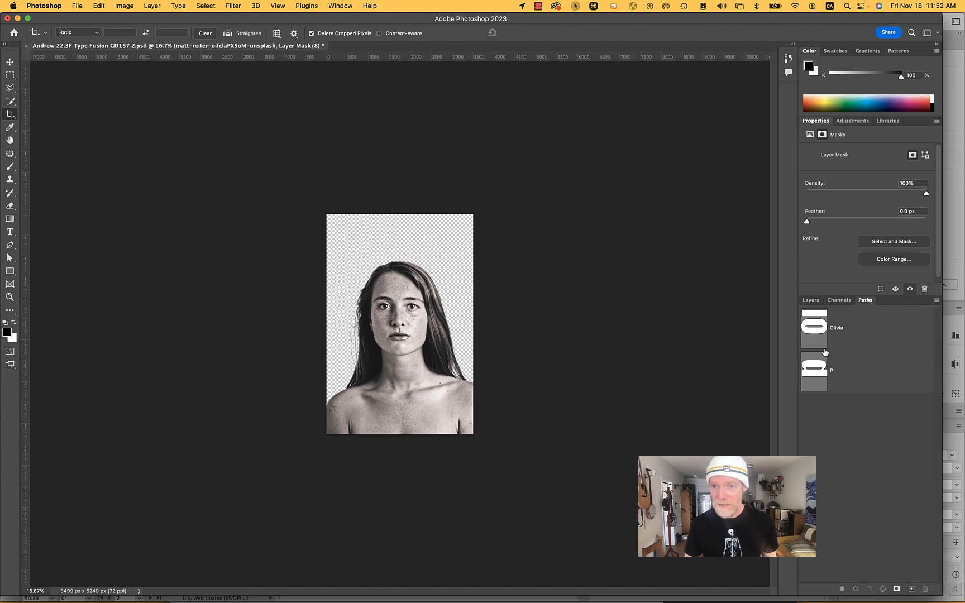
pyautogui.click(813, 334)
pyautogui.keyDown('shift'); pyautogui.click(813, 377); pyautogui.keyUp('shift')
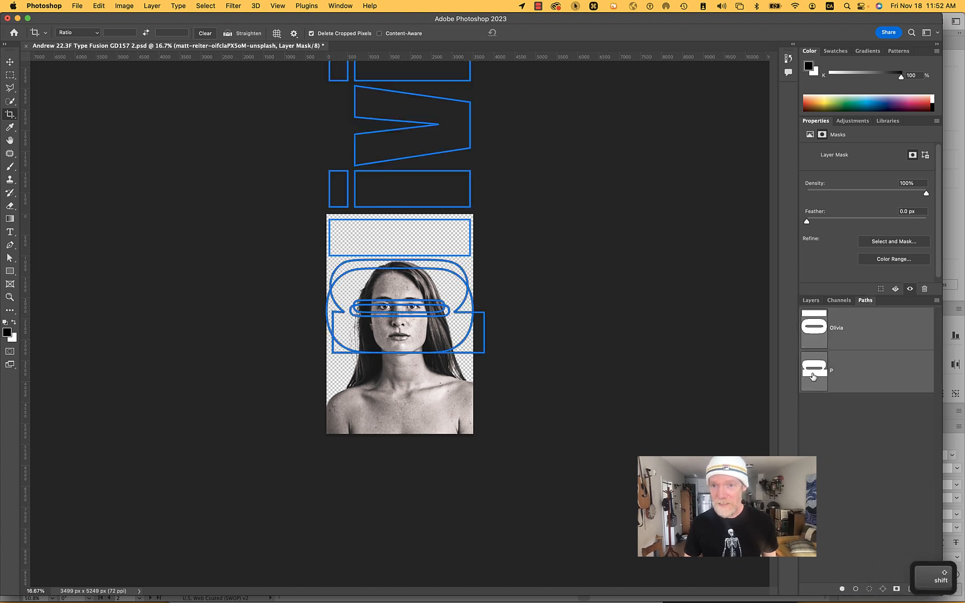
pyautogui.click(829, 410)
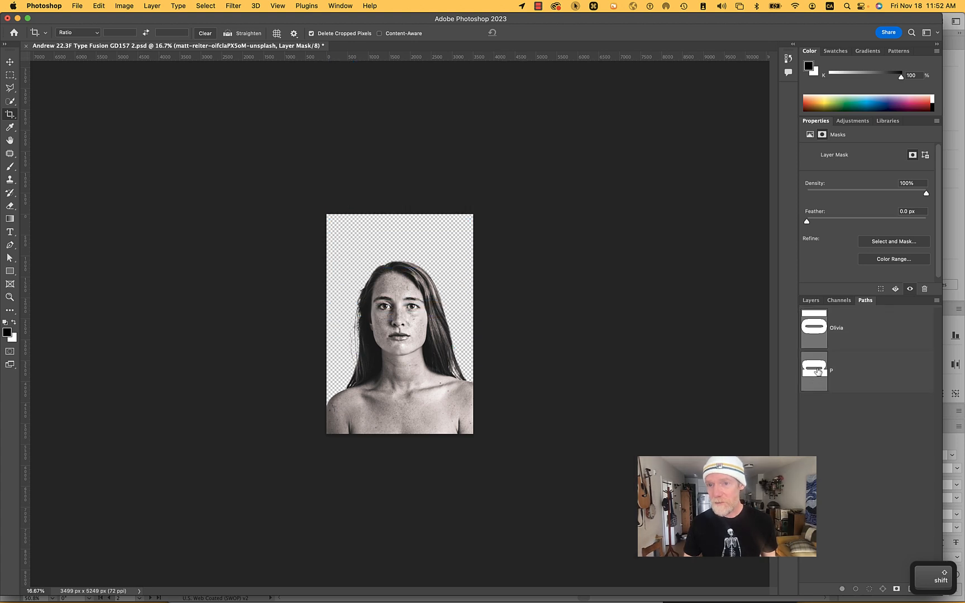
pyautogui.click(820, 333)
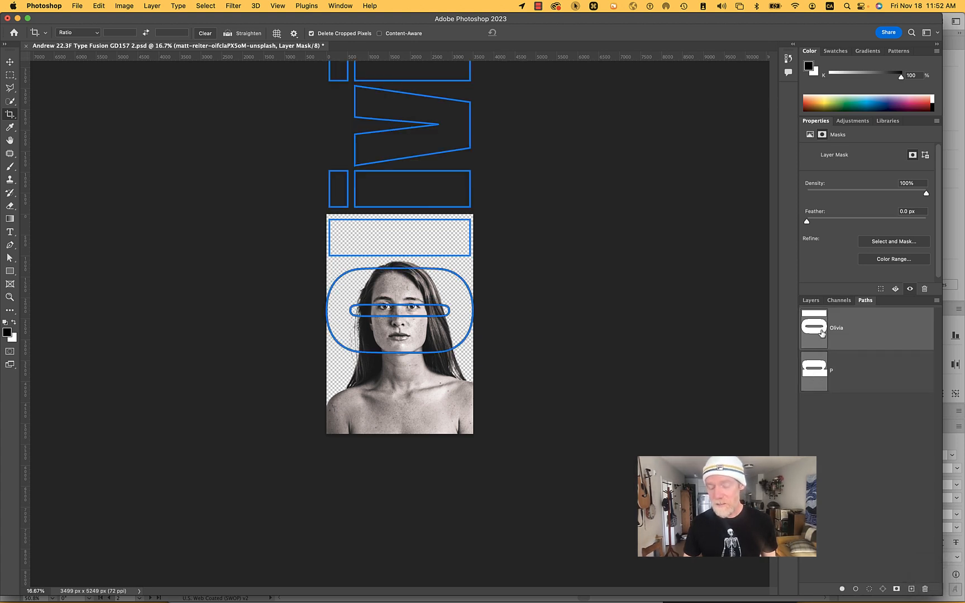
pyautogui.press('BackSpace')
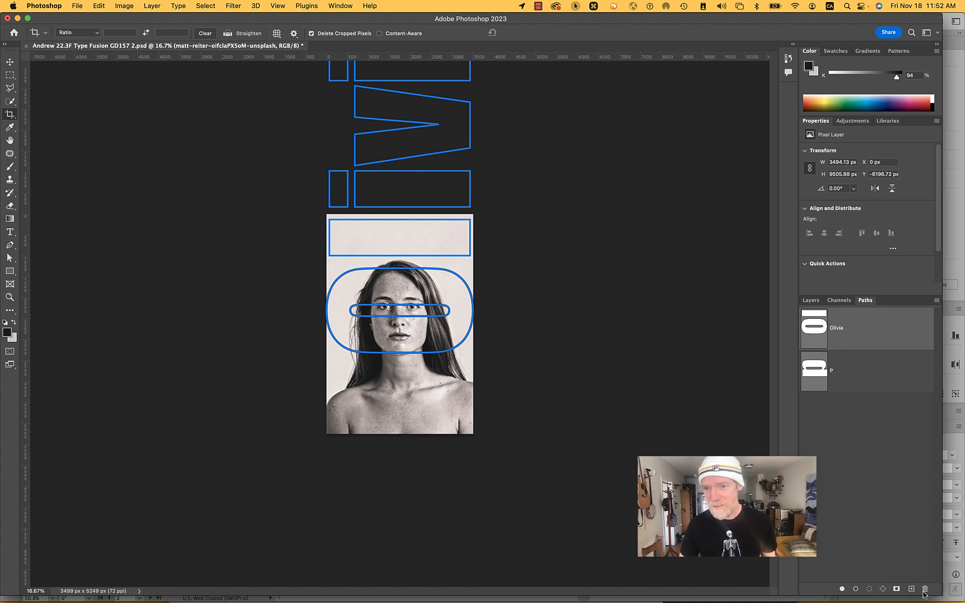
pyautogui.click(925, 589)
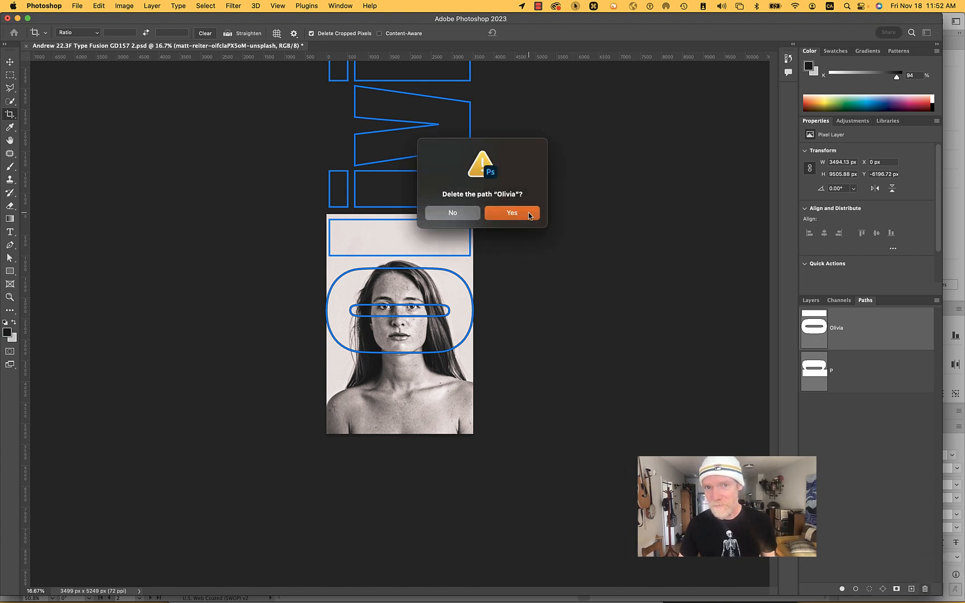
pyautogui.click(512, 213)
pyautogui.click(832, 328)
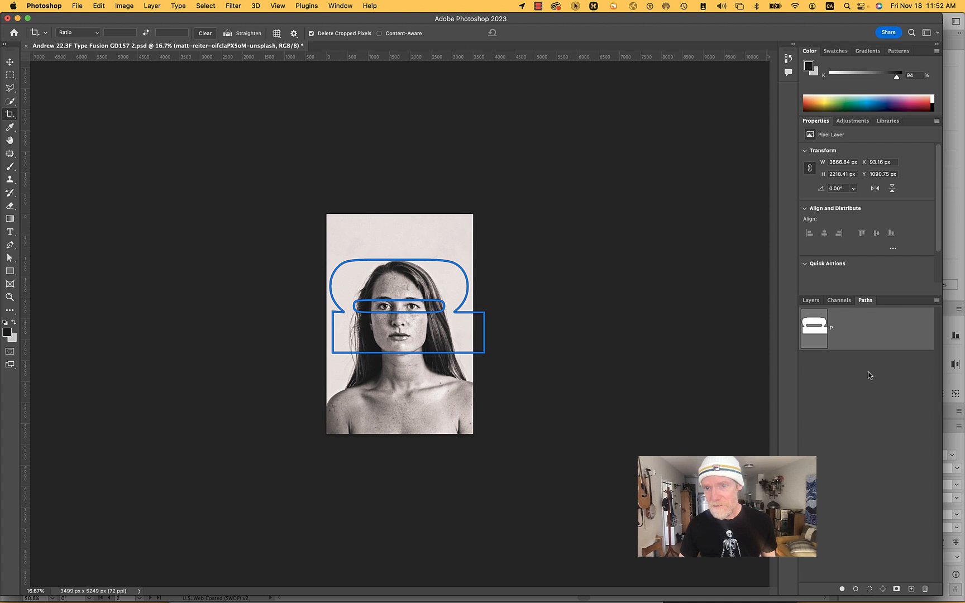
pyautogui.click(925, 590)
pyautogui.click(512, 213)
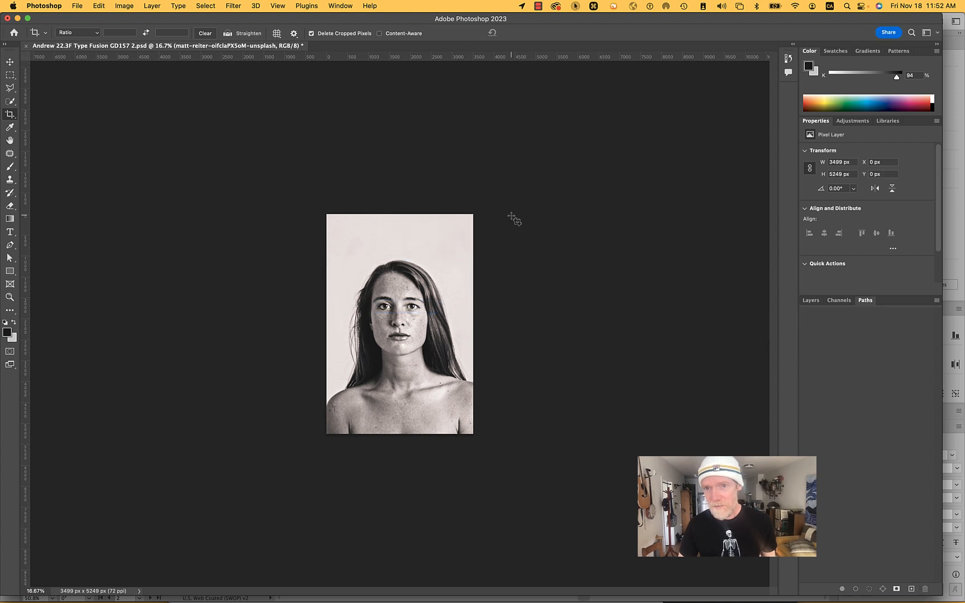
# Step: Try to paste the letters as a path on the portrait layer, and undo the paste and the preceding path and mask deletions
pyautogui.press('super+v')
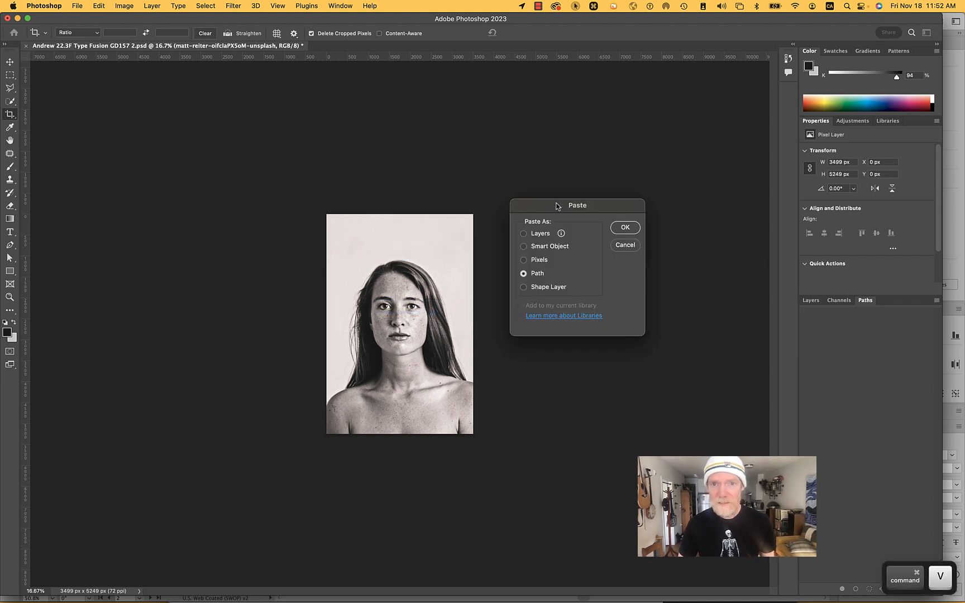
pyautogui.click(624, 228)
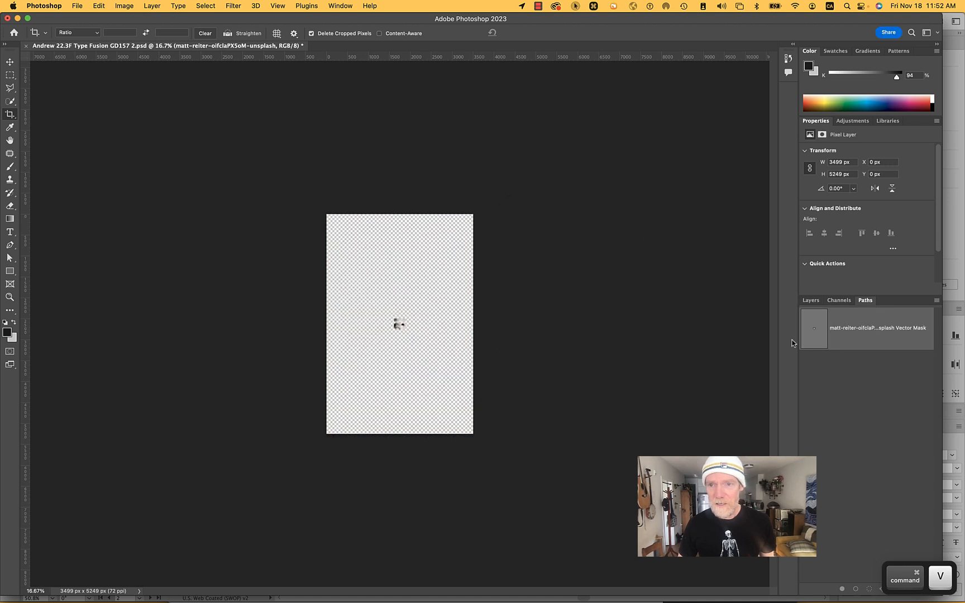
pyautogui.click(811, 301)
pyautogui.press('super+z')
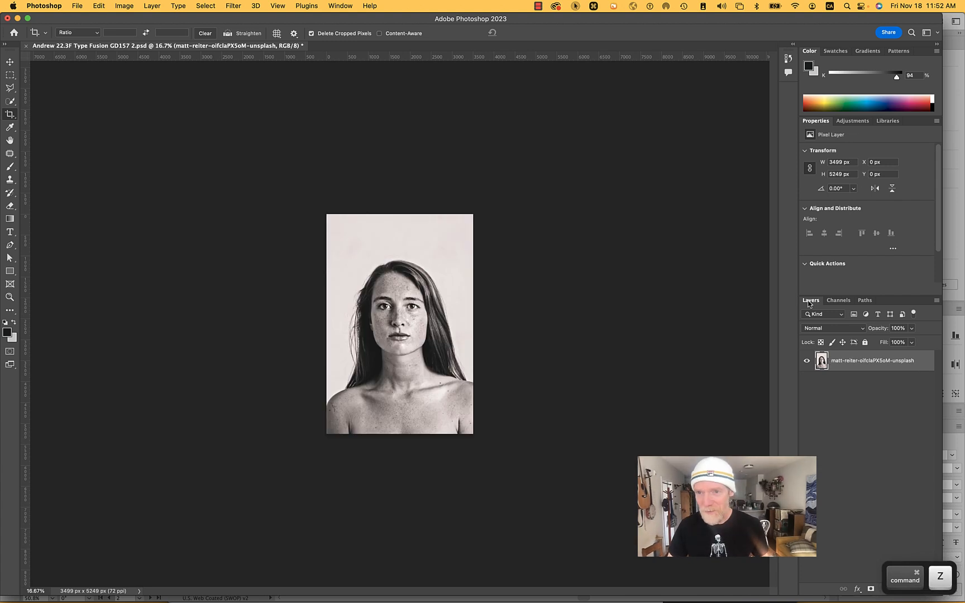
pyautogui.press('super+z')
pyautogui.press('super+z')
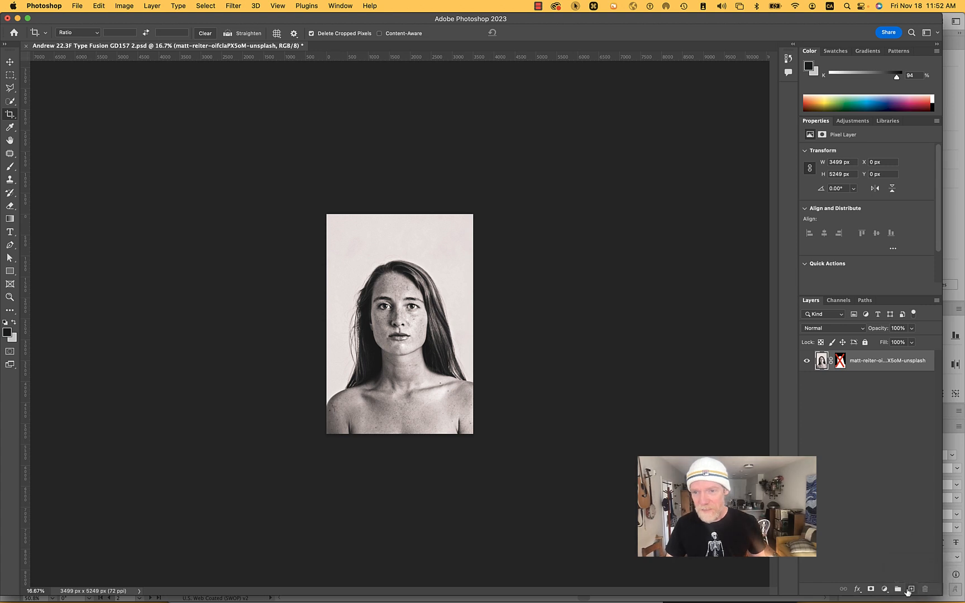
# Step: Add a new empty layer above the portrait and delete the two old saved paths together
pyautogui.click(911, 589)
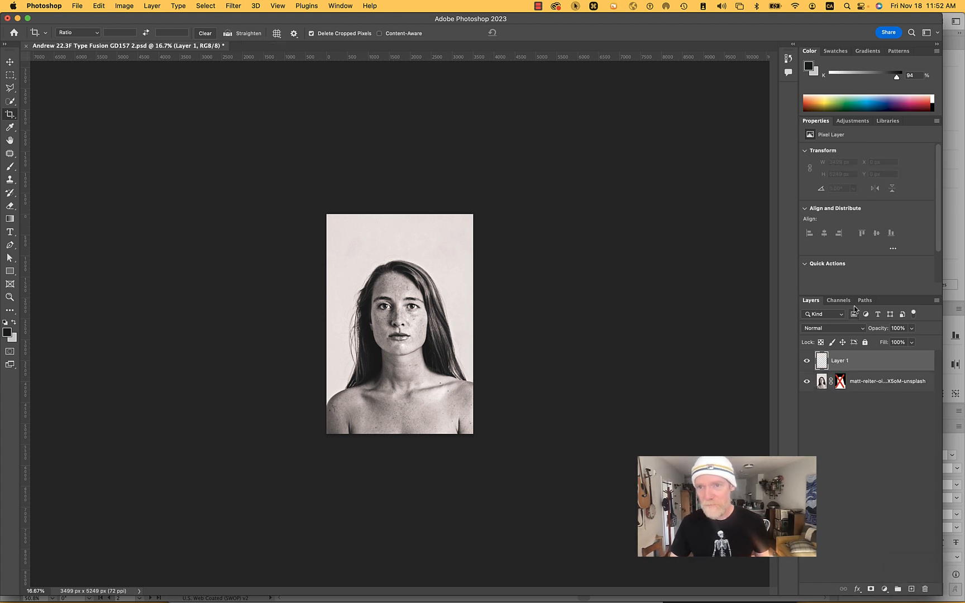
pyautogui.click(866, 300)
pyautogui.click(815, 343)
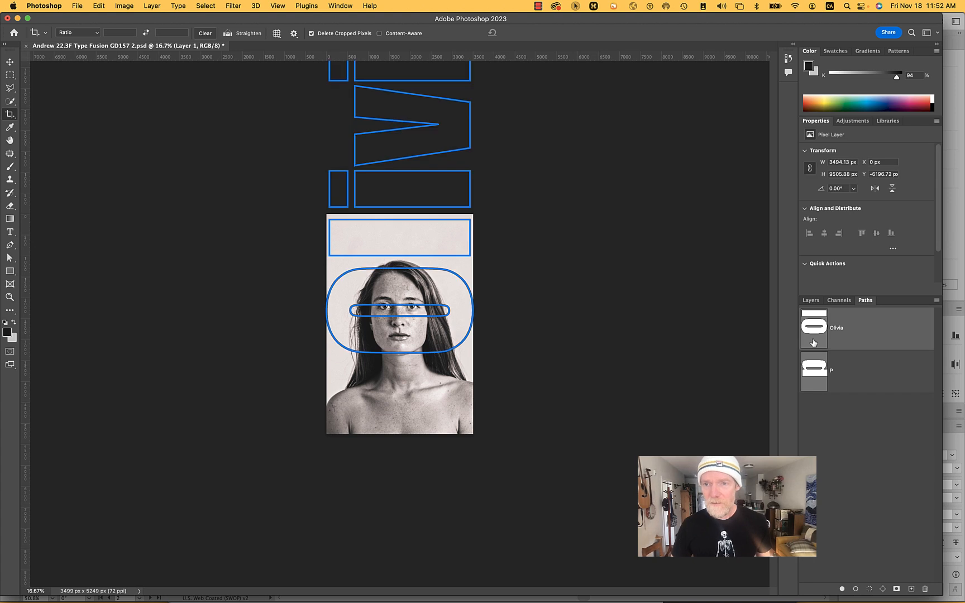
pyautogui.keyDown('shift'); pyautogui.click(818, 380); pyautogui.keyUp('shift')
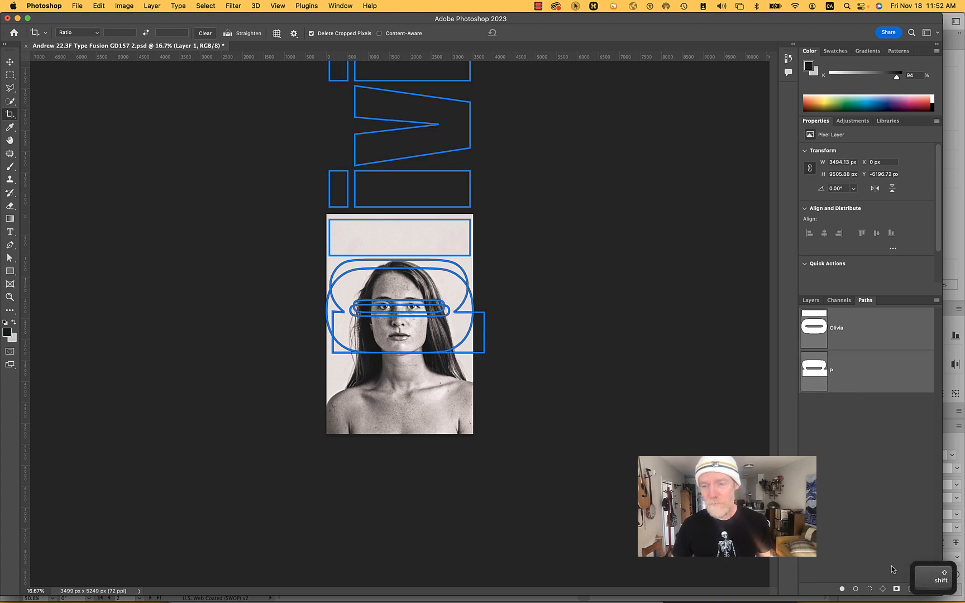
pyautogui.click(926, 590)
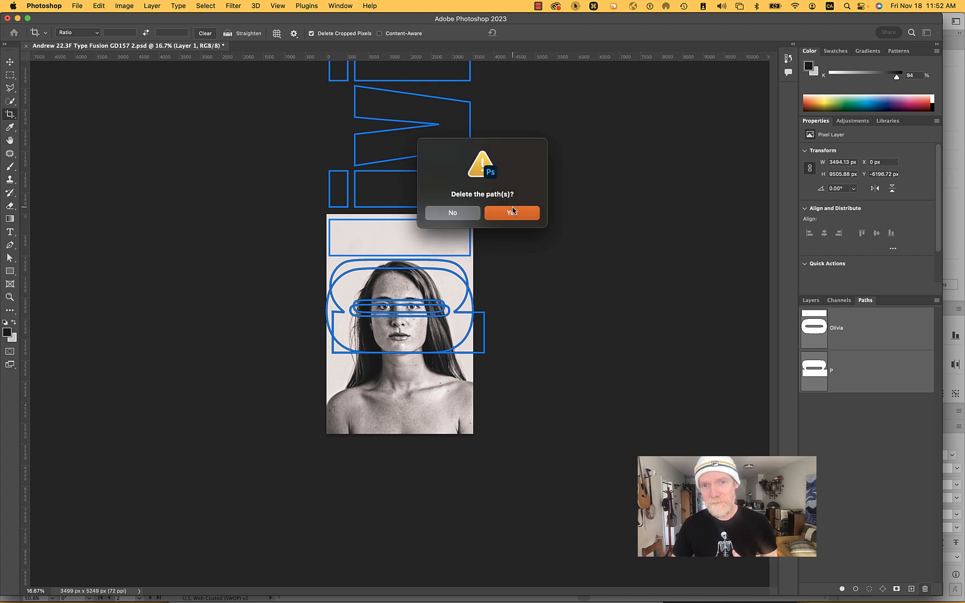
pyautogui.click(512, 212)
# Step: Paste the copied letters as a path on the empty layer above the portrait and check the resulting vector mask
pyautogui.press('super+v')
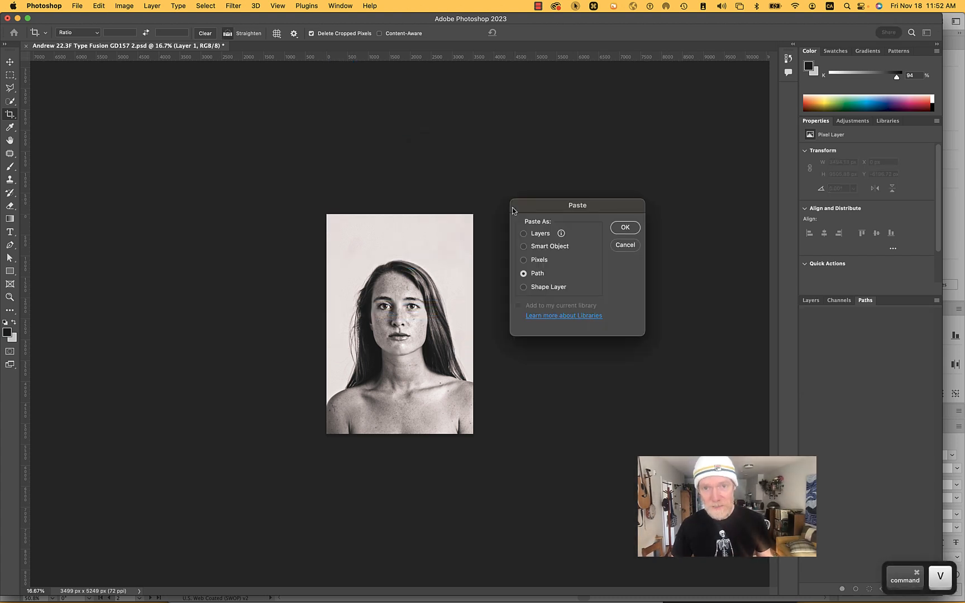
pyautogui.click(625, 229)
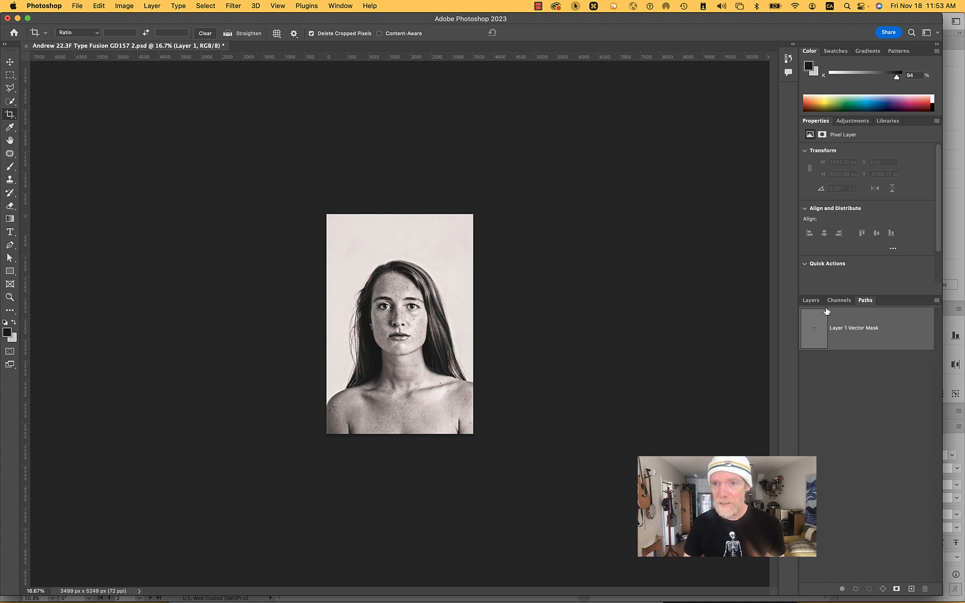
pyautogui.click(810, 301)
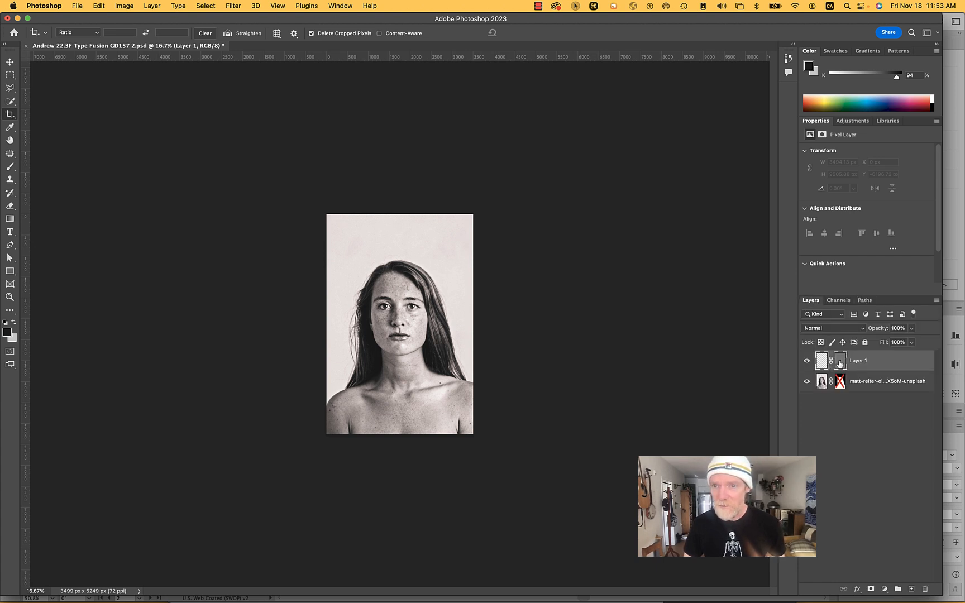
pyautogui.click(865, 301)
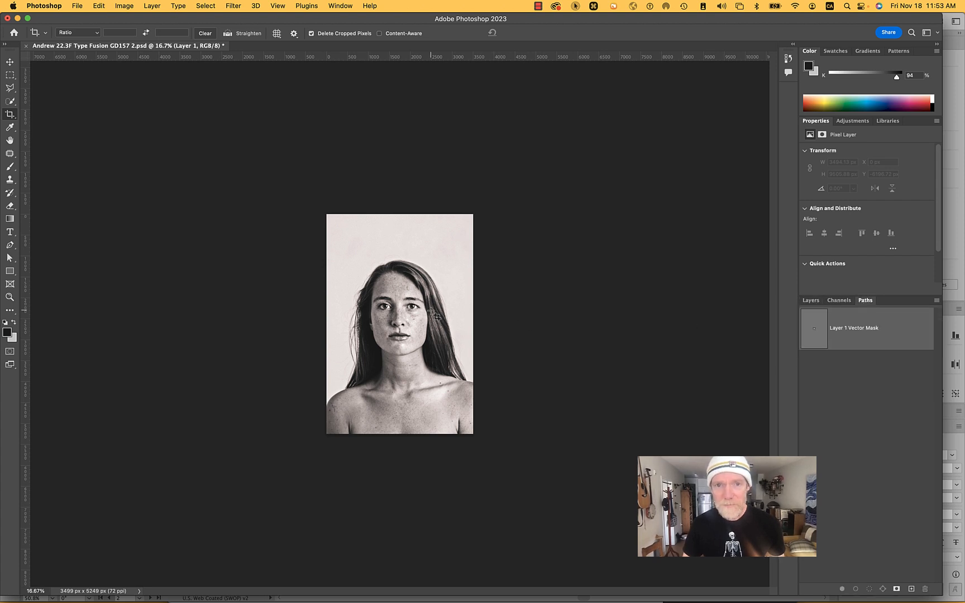
pyautogui.press('super+0')
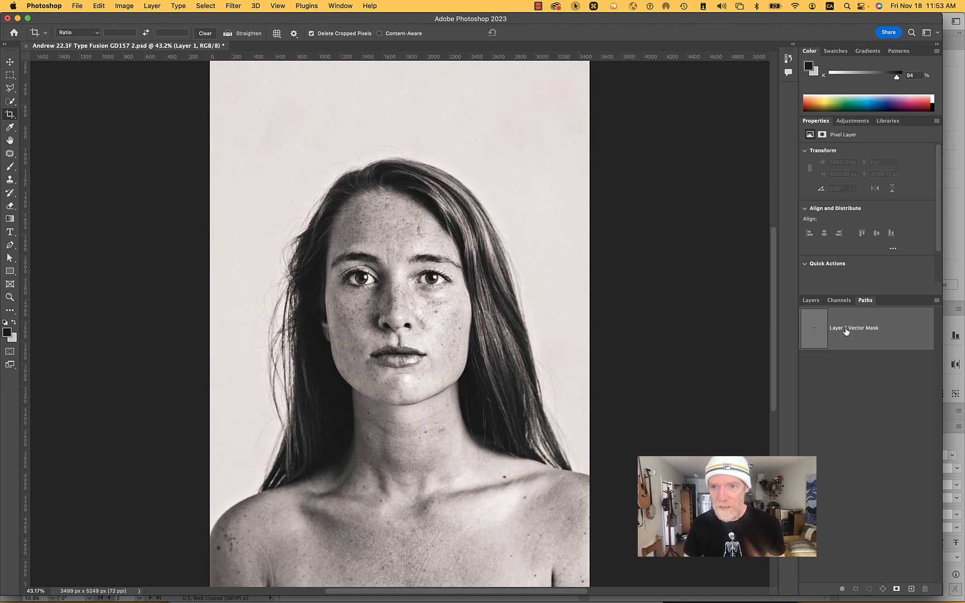
# Step: Save a copy of the layer's vector mask path under the name Oi
pyautogui.doubleClick(844, 331)
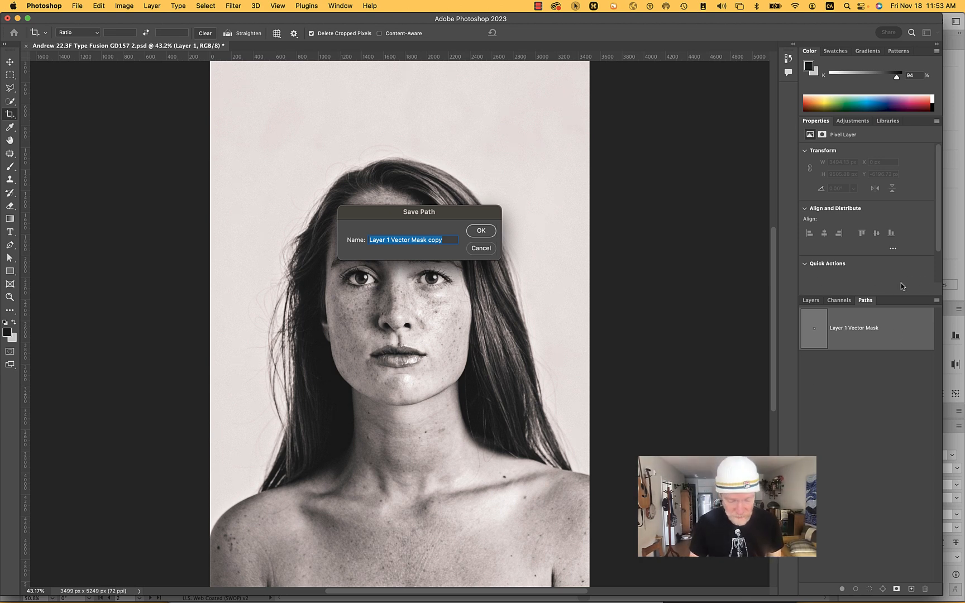
pyautogui.press('shift')
pyautogui.write('OI')
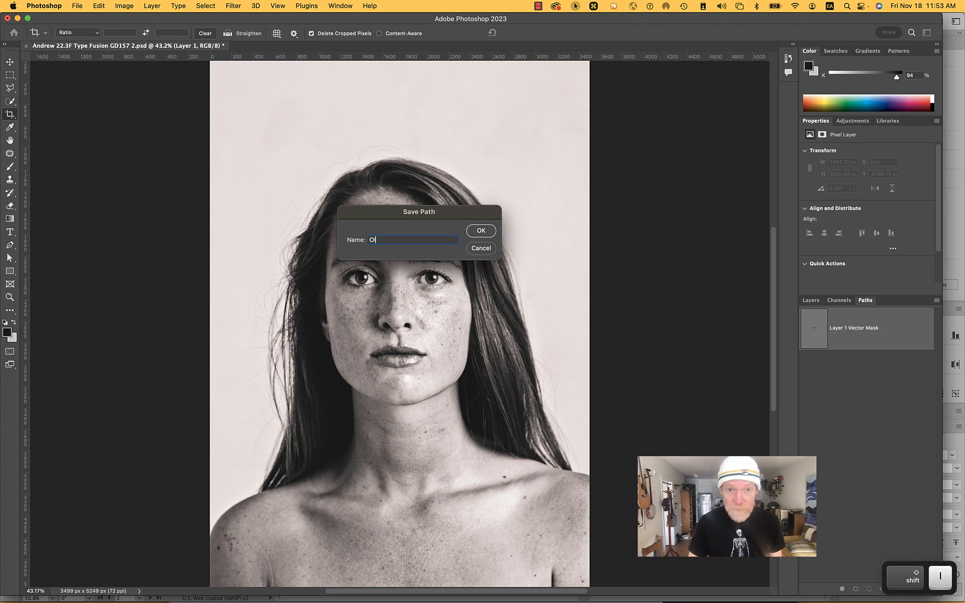
pyautogui.press('BackSpace')
pyautogui.write('i')
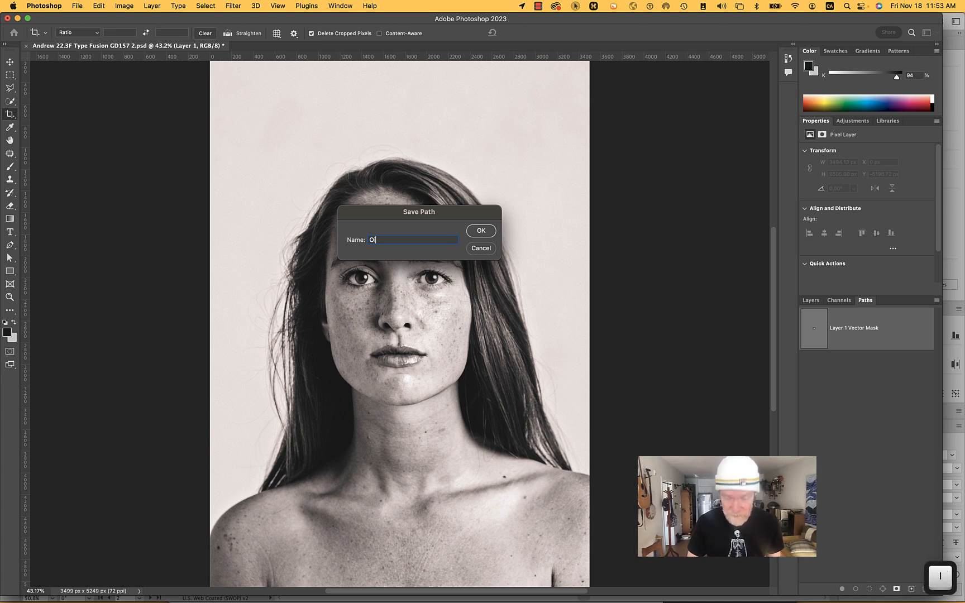
pyautogui.press('Return')
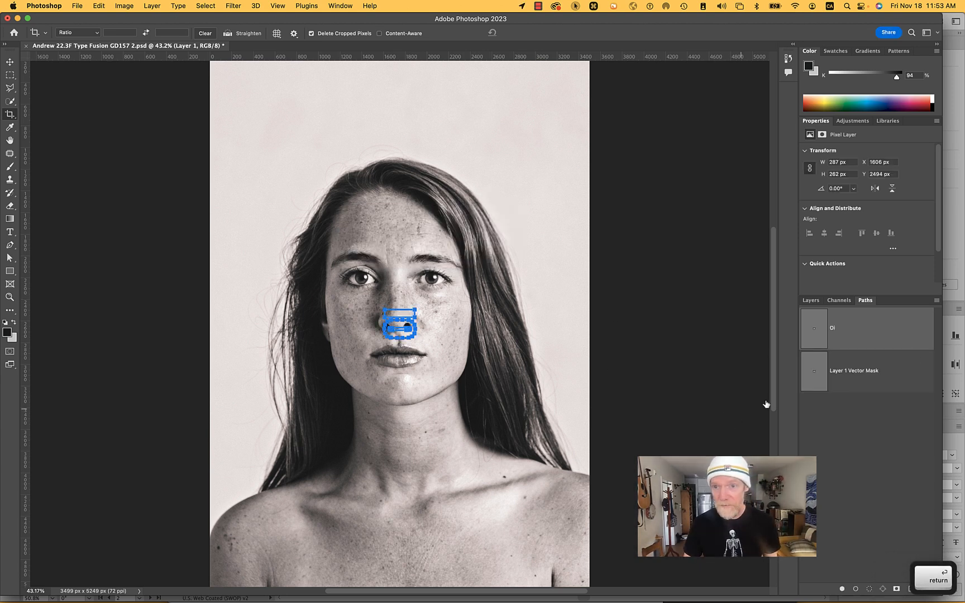
# Step: Delete the empty layer's vector mask and the layer itself, keeping the saved letter path
pyautogui.click(807, 301)
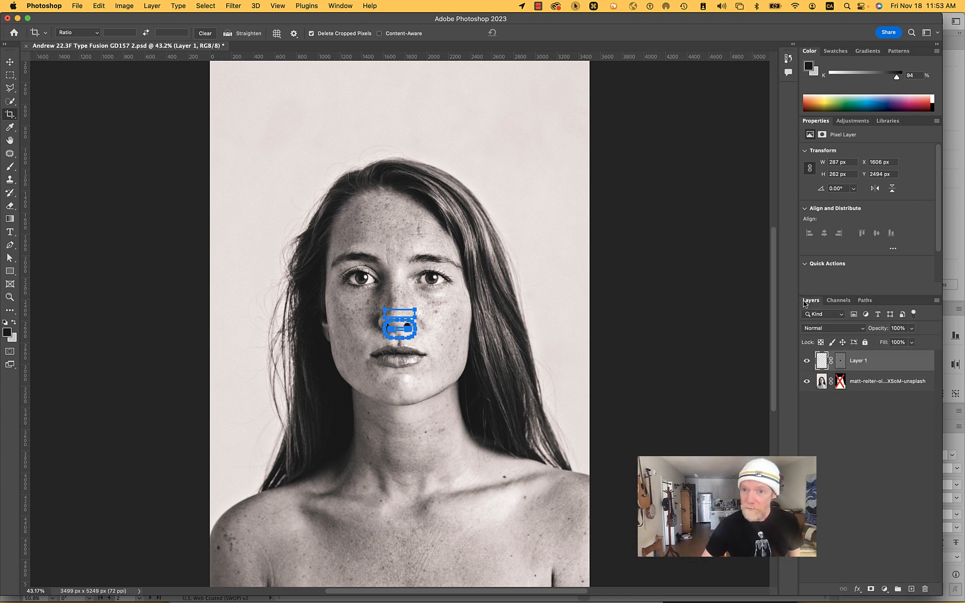
pyautogui.click(925, 589)
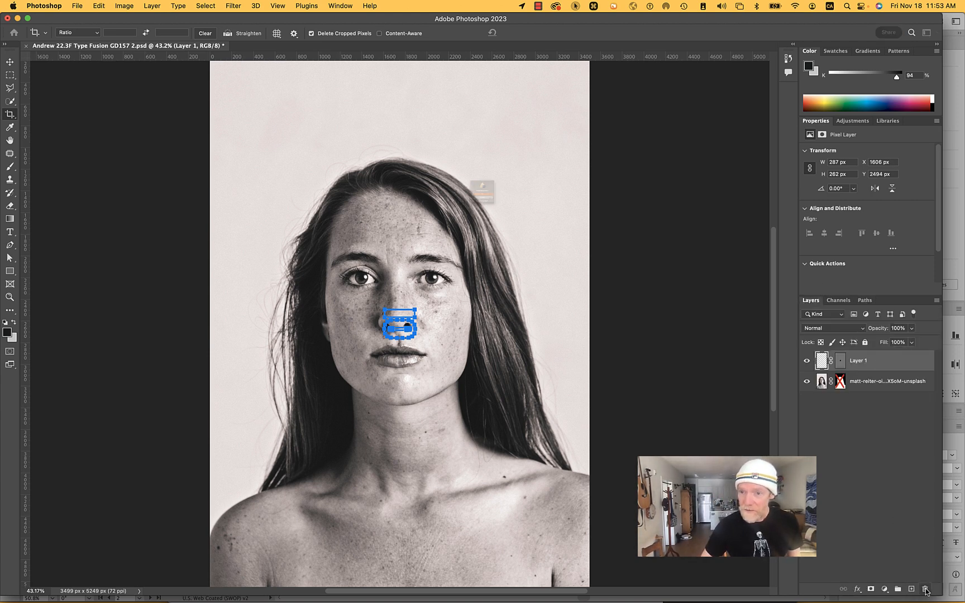
pyautogui.click(516, 208)
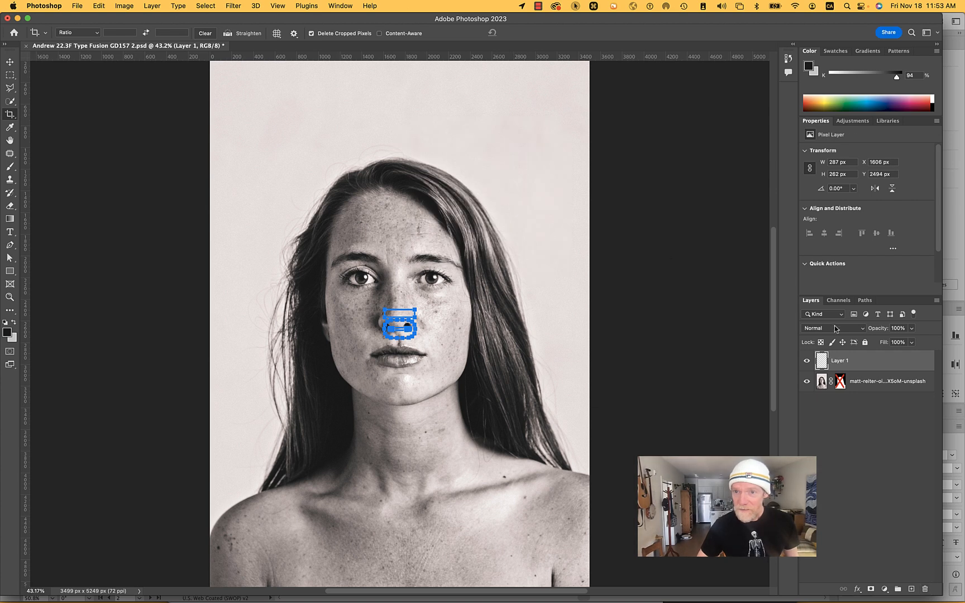
pyautogui.click(923, 589)
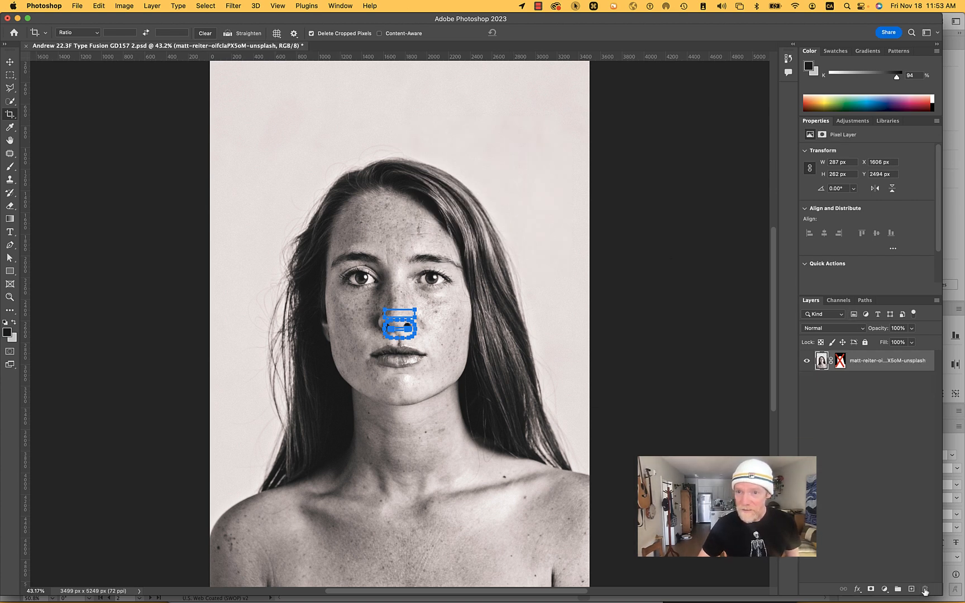
pyautogui.click(865, 301)
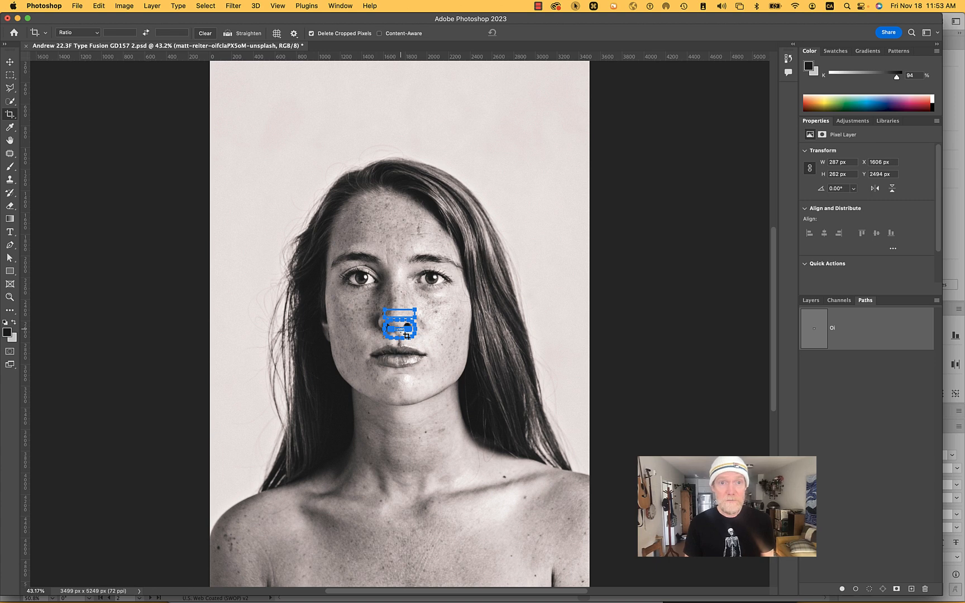
# Step: Try to reposition the letter path over the face with the Move tool, and undo each move
pyautogui.click(10, 62)
pyautogui.click(407, 322)
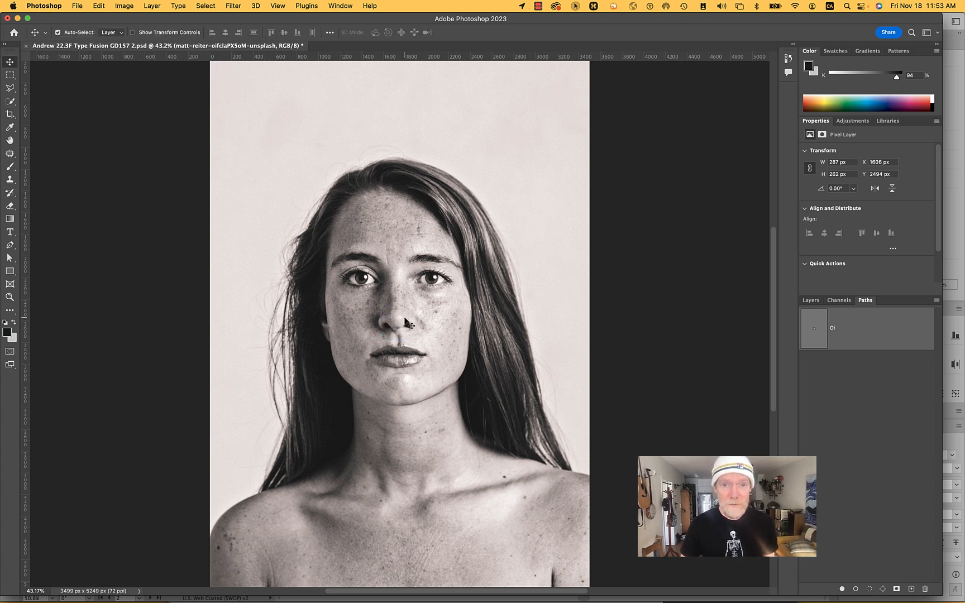
pyautogui.moveTo(407, 322); pyautogui.dragTo(369, 323)
pyautogui.press('super+z')
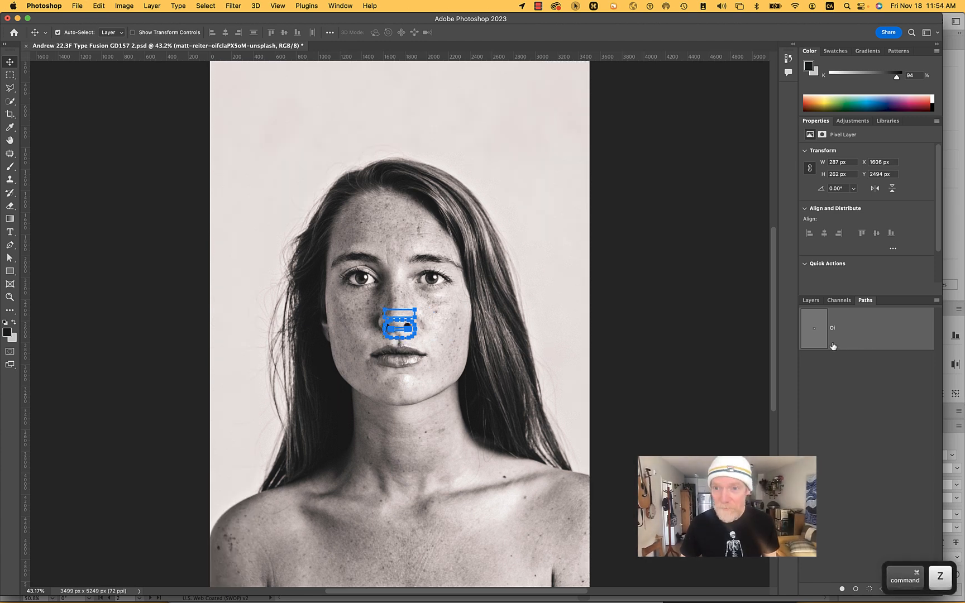
pyautogui.moveTo(415, 319); pyautogui.dragTo(437, 319)
pyautogui.press('super+z')
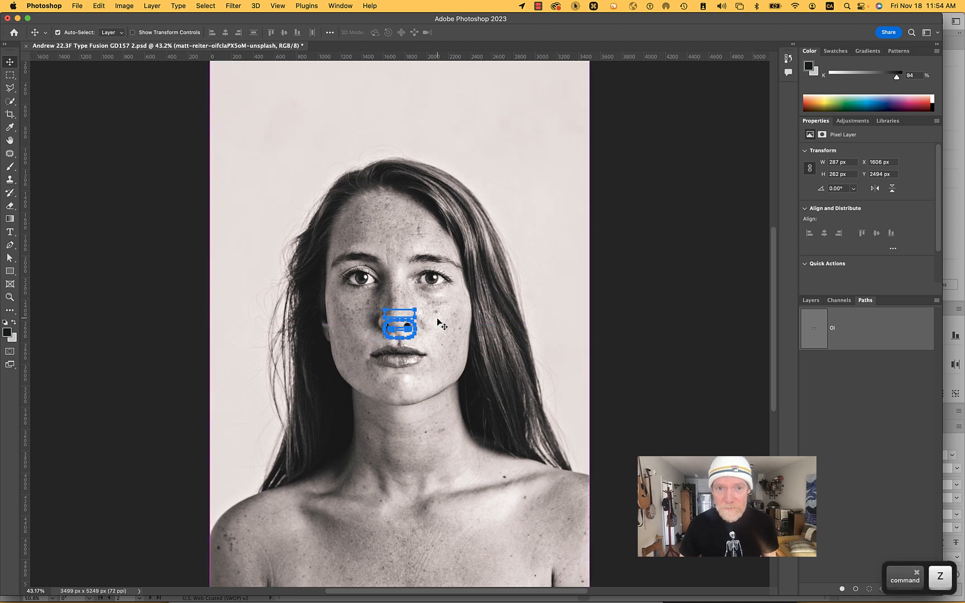
# Step: Reposition the small letter path with Path Selection, placing it over the hair beside the woman's cheek
pyautogui.click(10, 258)
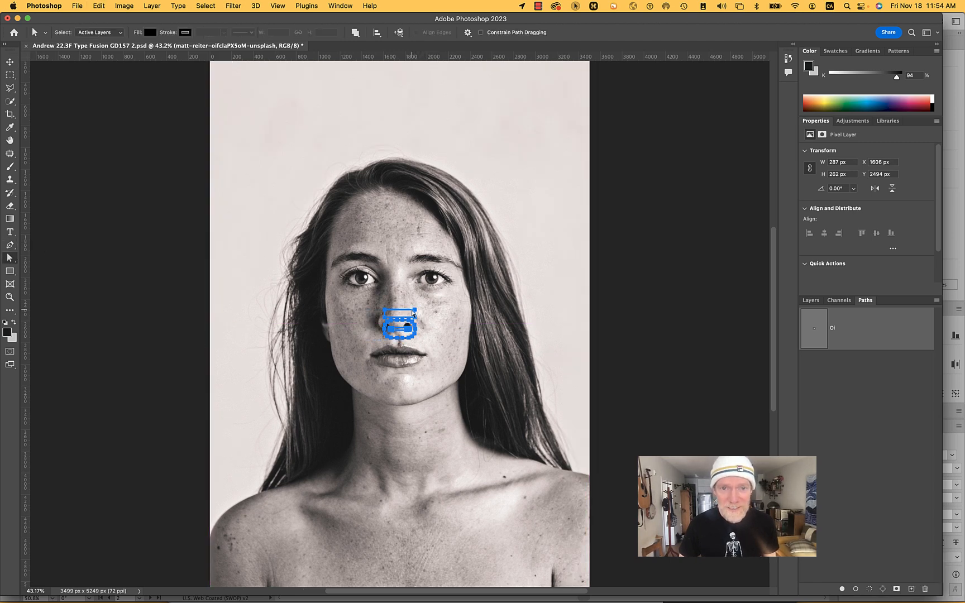
pyautogui.moveTo(415, 314); pyautogui.dragTo(371, 130)
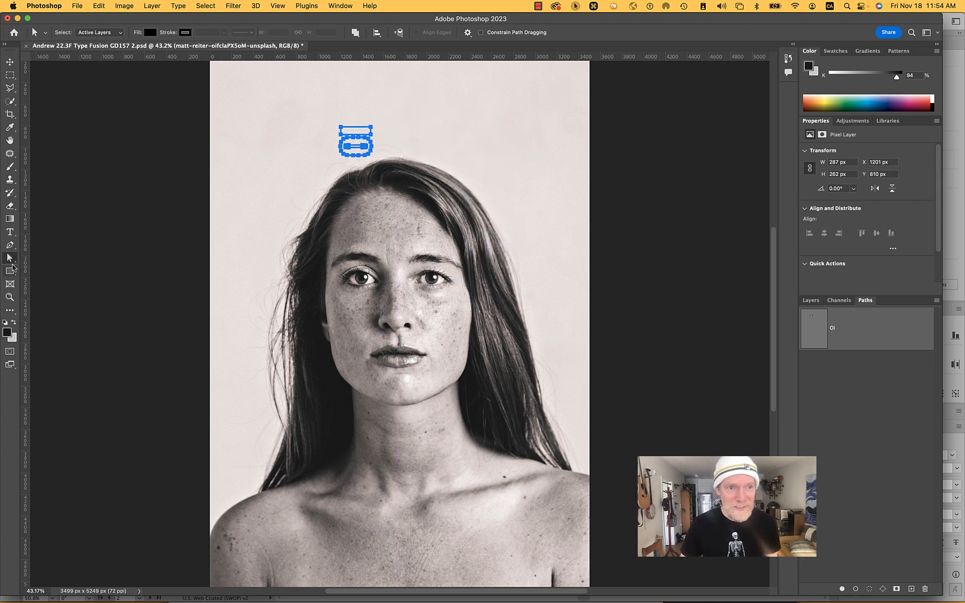
pyautogui.moveTo(340, 141); pyautogui.dragTo(261, 321)
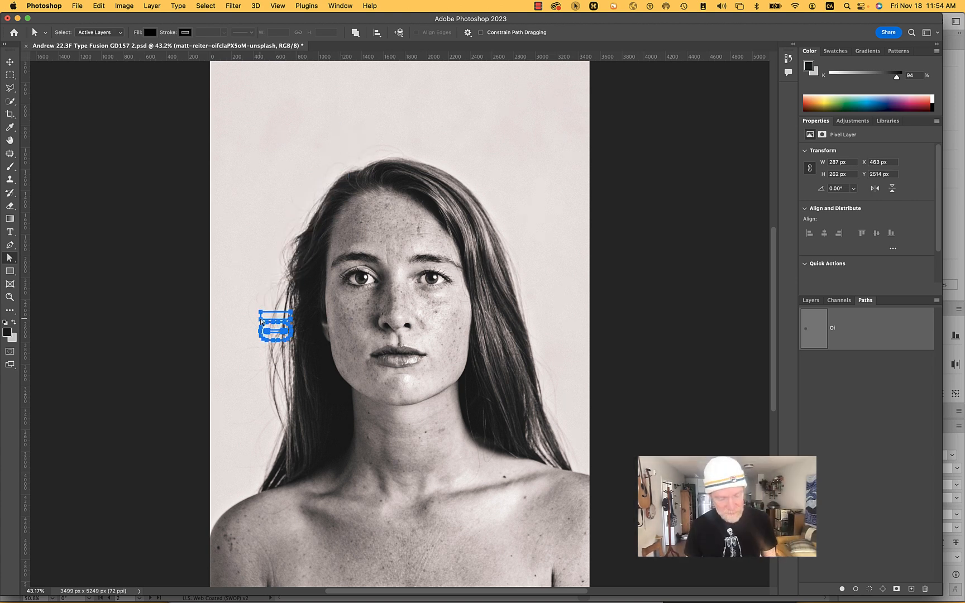
# Step: Scale the letter path proportionally to span the canvas width, about 3490 by 3186 px, with the O's slot framing the eyes
pyautogui.press('super+t')
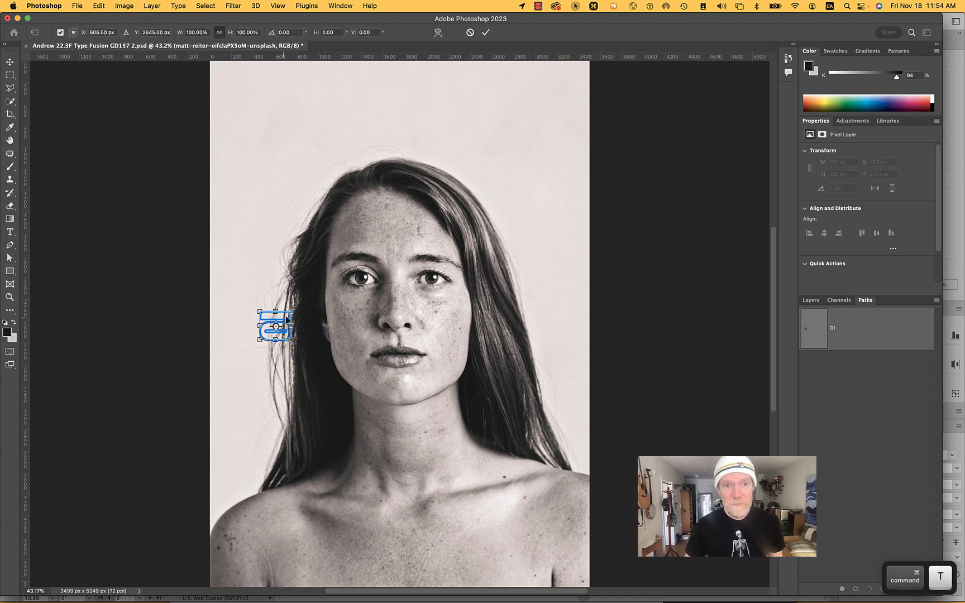
pyautogui.moveTo(291, 312); pyautogui.dragTo(506, 199)
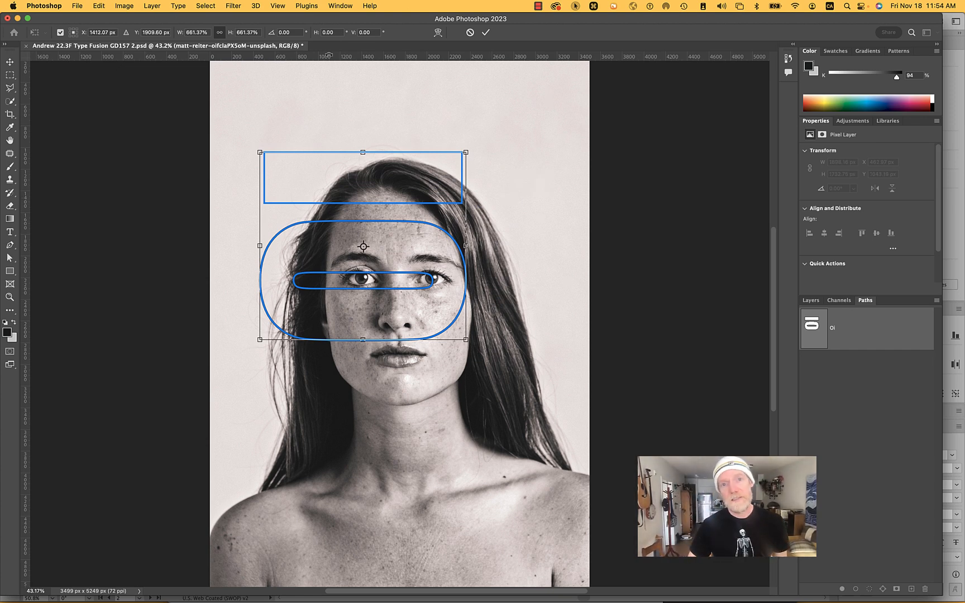
pyautogui.moveTo(467, 152); pyautogui.dragTo(501, 197)
pyautogui.press('shift')
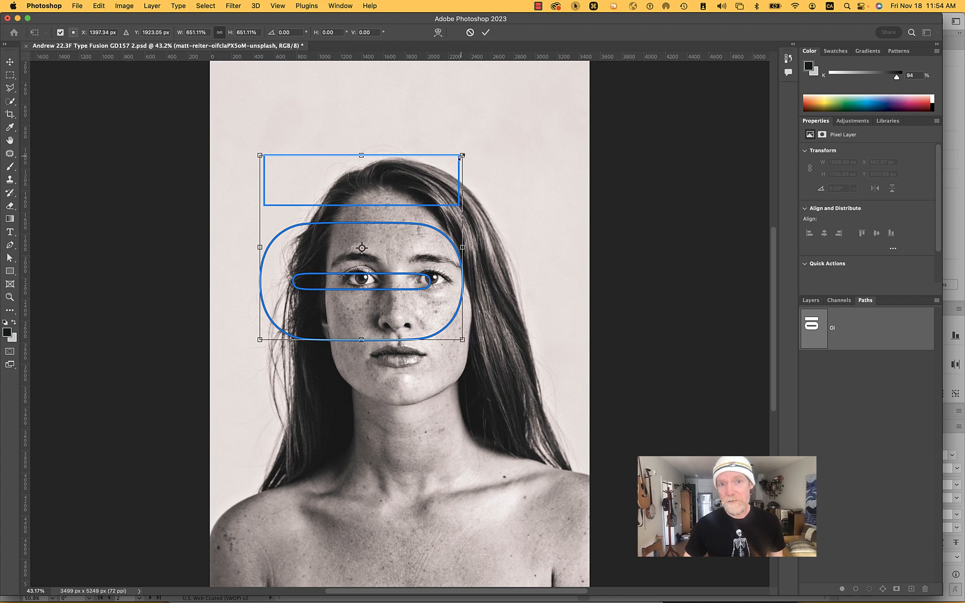
pyautogui.moveTo(462, 155); pyautogui.dragTo(612, 67)
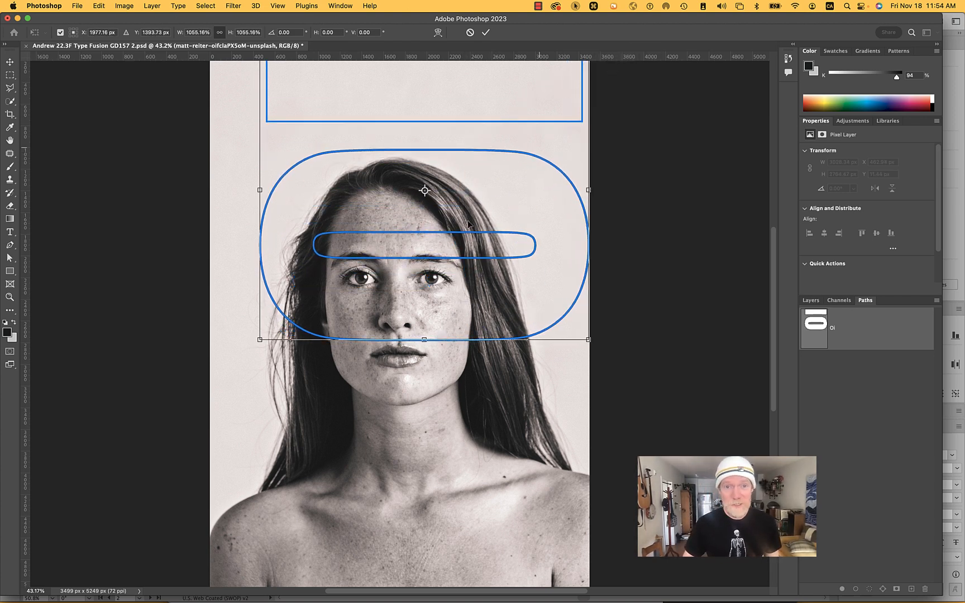
pyautogui.moveTo(259, 340); pyautogui.dragTo(209, 385)
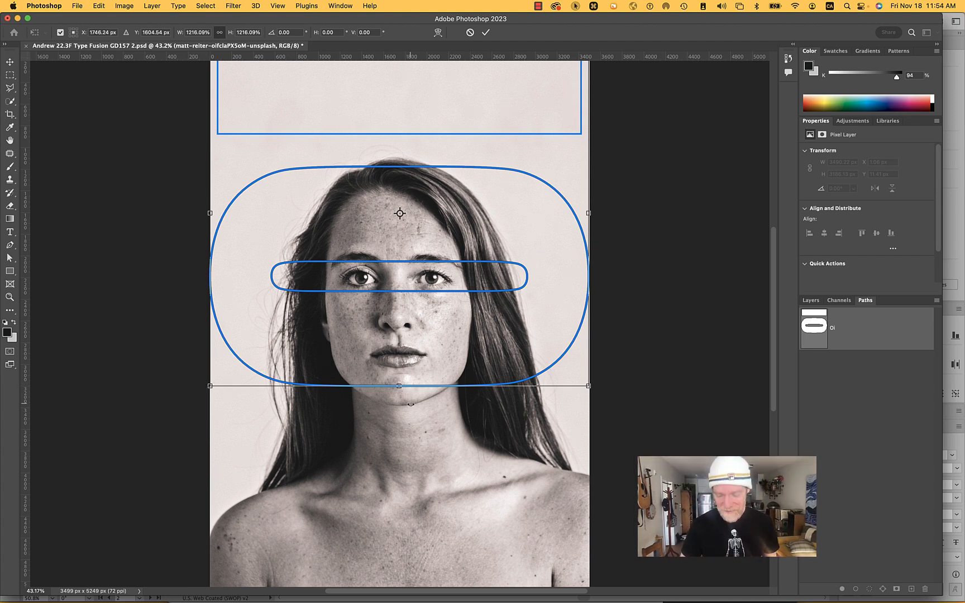
pyautogui.press('Return')
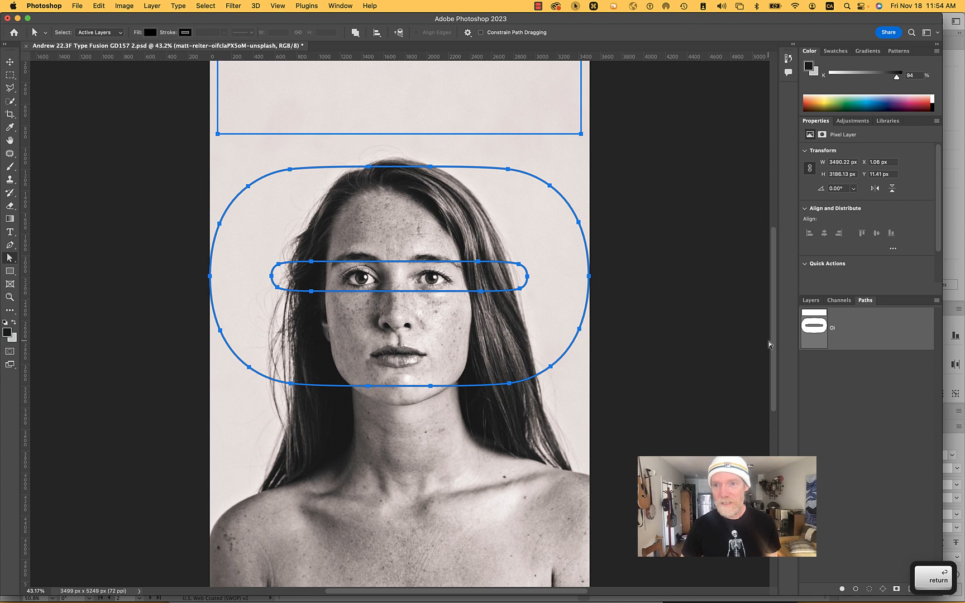
# Step: Create a solid color fill layer named Ol from the active letter path above the portrait
pyautogui.click(810, 300)
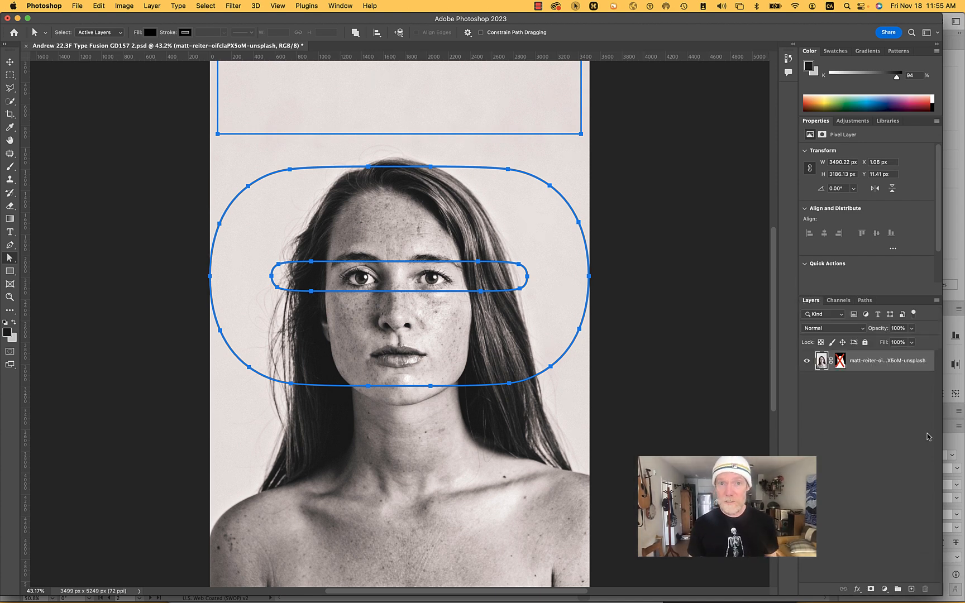
pyautogui.click(151, 6)
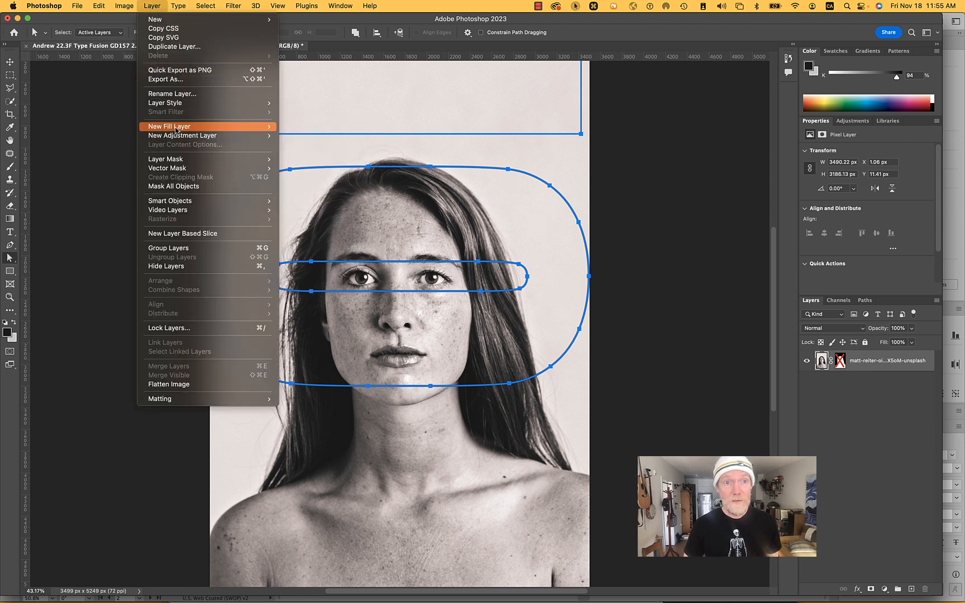
pyautogui.moveTo(273, 124)
pyautogui.click(319, 128)
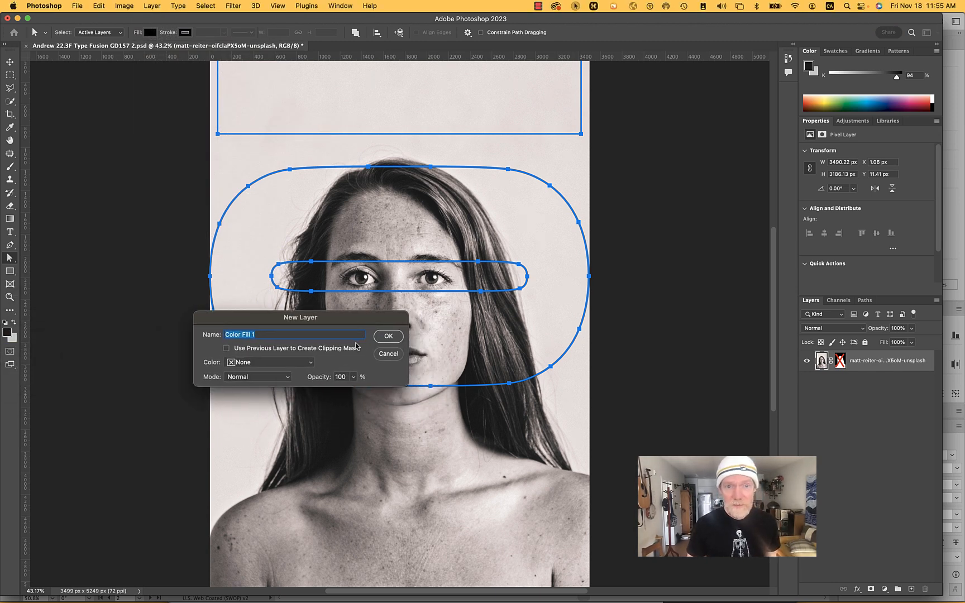
pyautogui.press('shift')
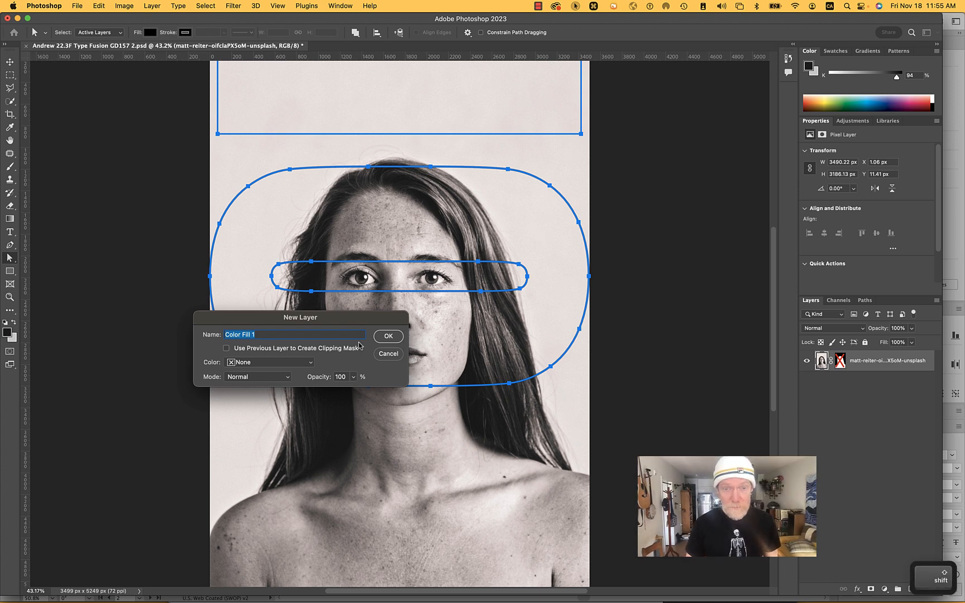
pyautogui.write('Ol')
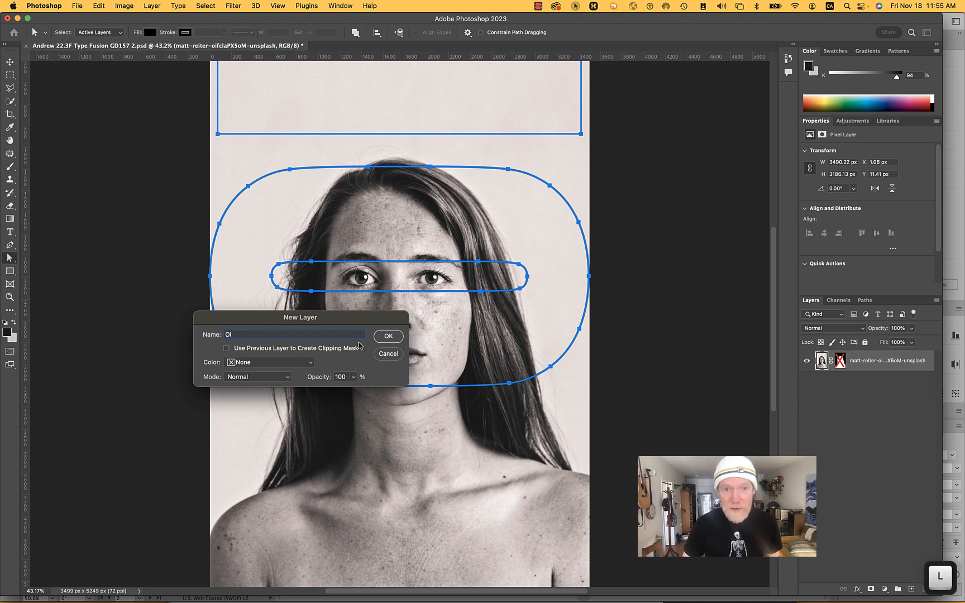
pyautogui.click(398, 337)
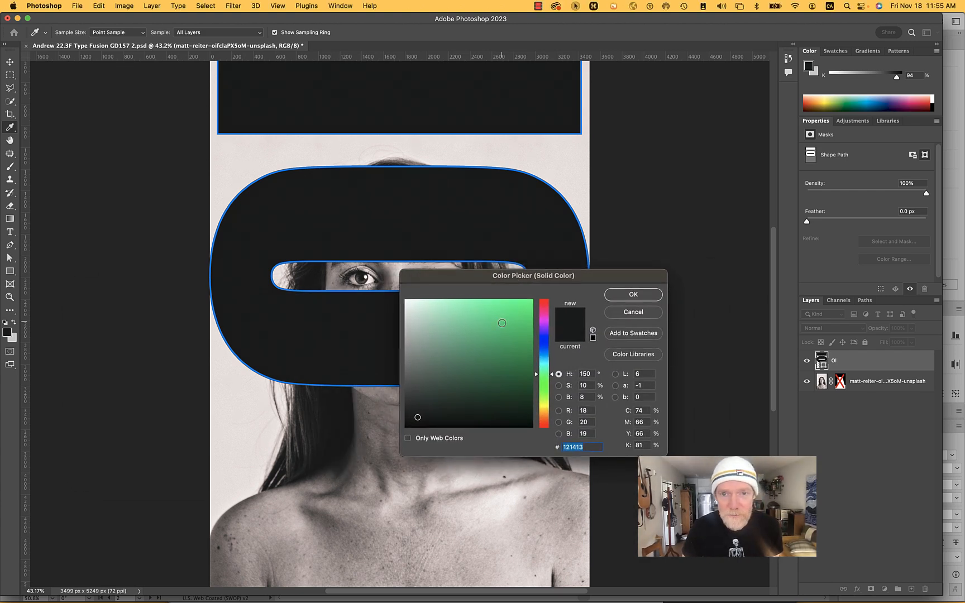
# Step: Set the letter fill layer's color to a bright magenta and deselect the layer
pyautogui.click(543, 323)
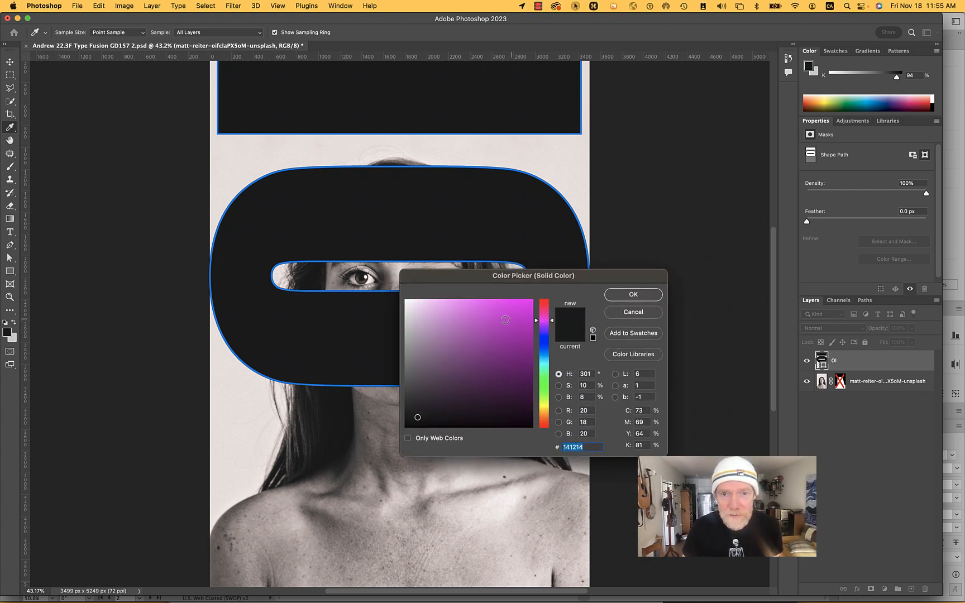
pyautogui.moveTo(509, 319); pyautogui.dragTo(536, 297)
pyautogui.click(630, 296)
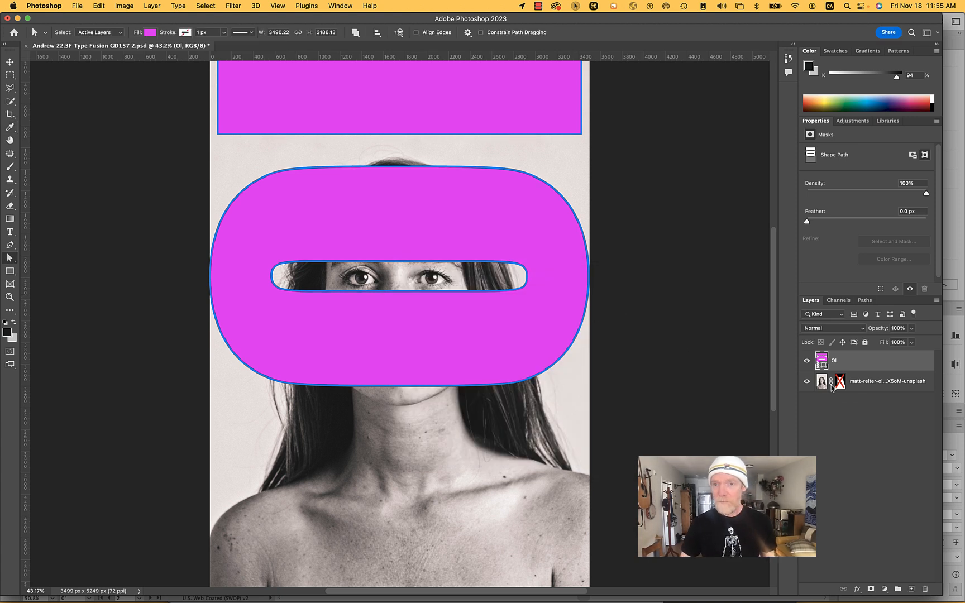
pyautogui.click(870, 407)
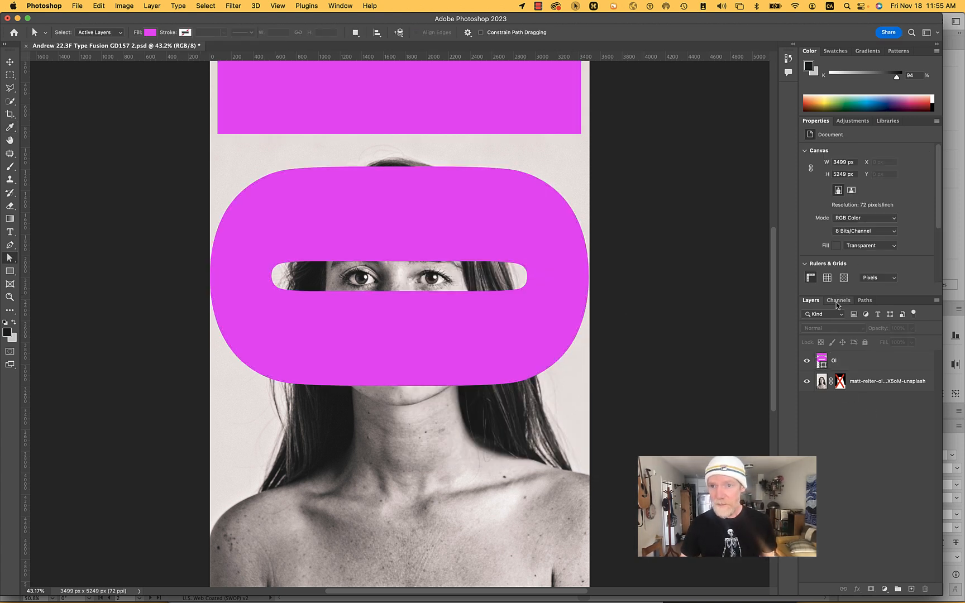
# Step: Try the Ol letter layer lower over the woman's mouth, and move it back so the O's slot frames her eyes
pyautogui.click(867, 302)
pyautogui.click(811, 300)
pyautogui.click(842, 362)
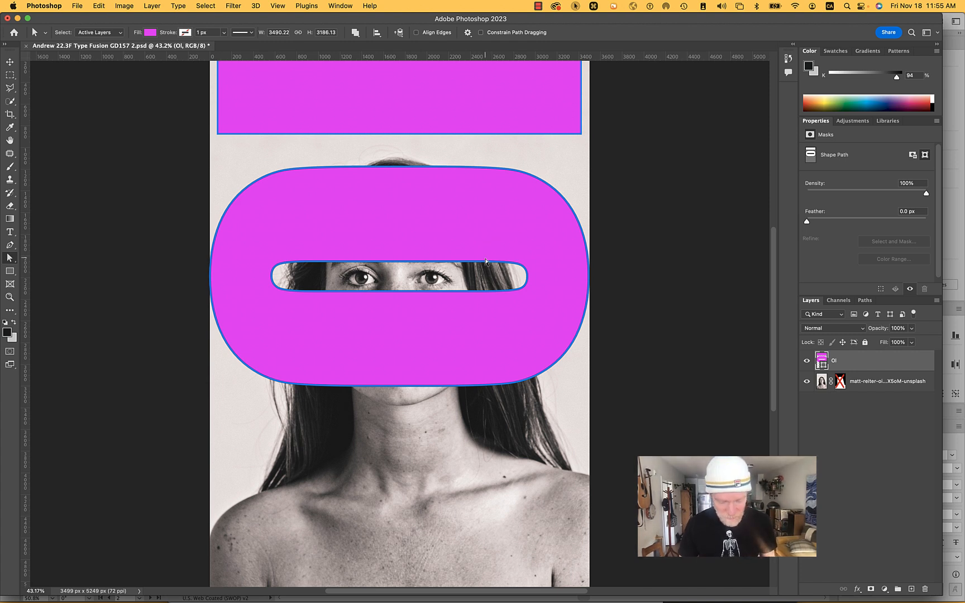
pyautogui.press('v')
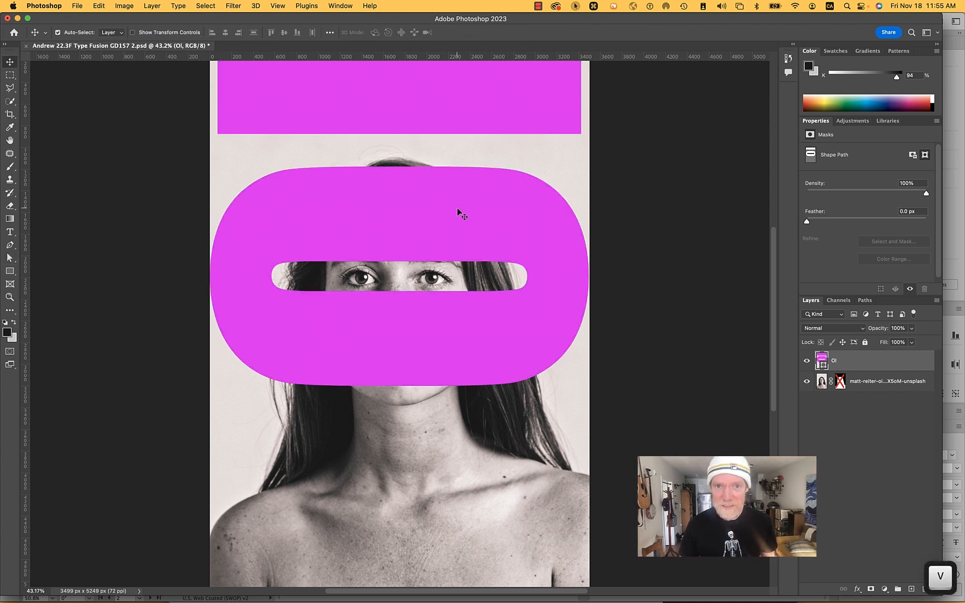
pyautogui.moveTo(457, 207); pyautogui.dragTo(462, 289)
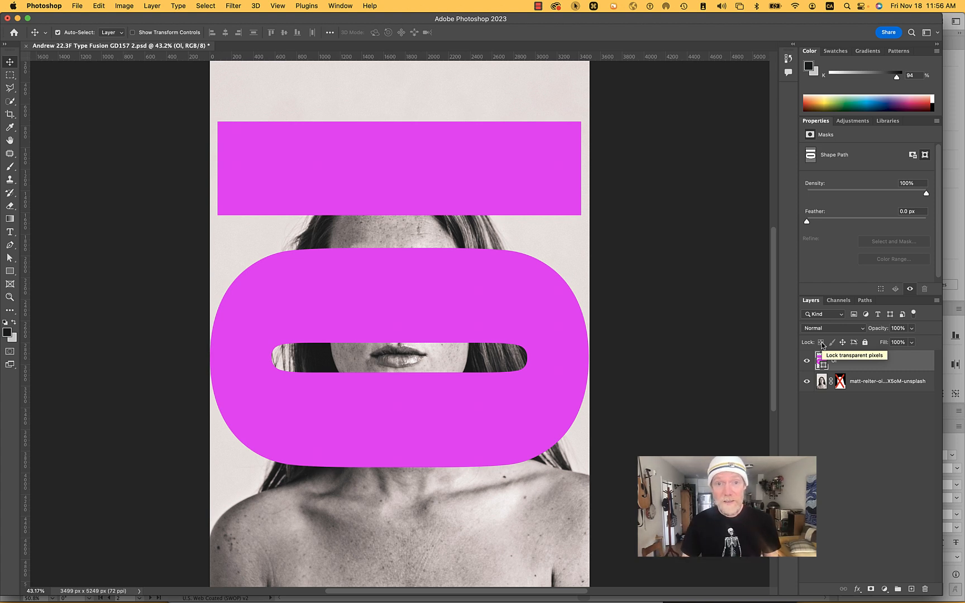
pyautogui.moveTo(538, 314); pyautogui.dragTo(539, 231)
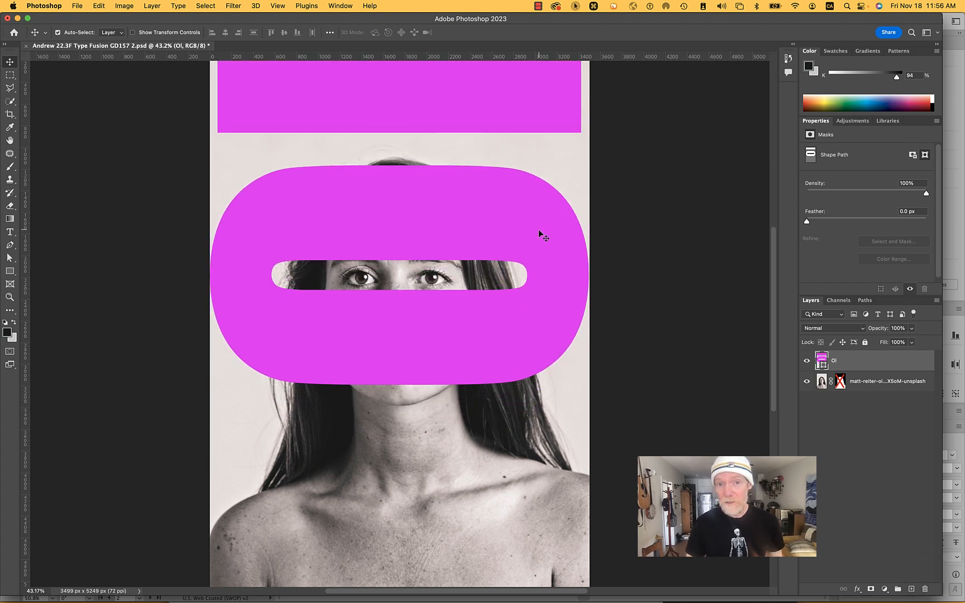
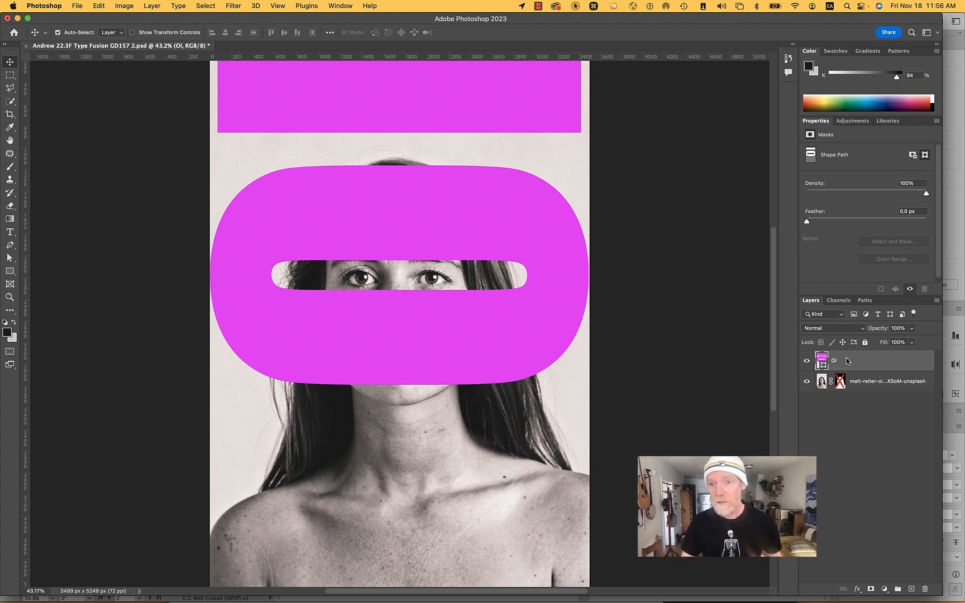
# Step: Set the Ol letter layer's blend mode to Multiply and enable the portrait layer's mask to drop the photo background
pyautogui.click(831, 330)
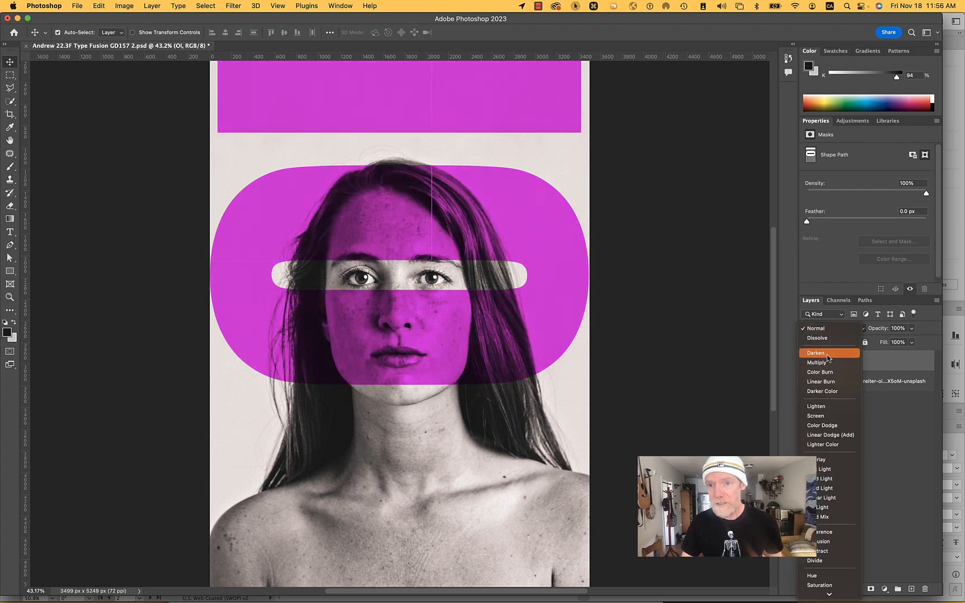
pyautogui.click(827, 363)
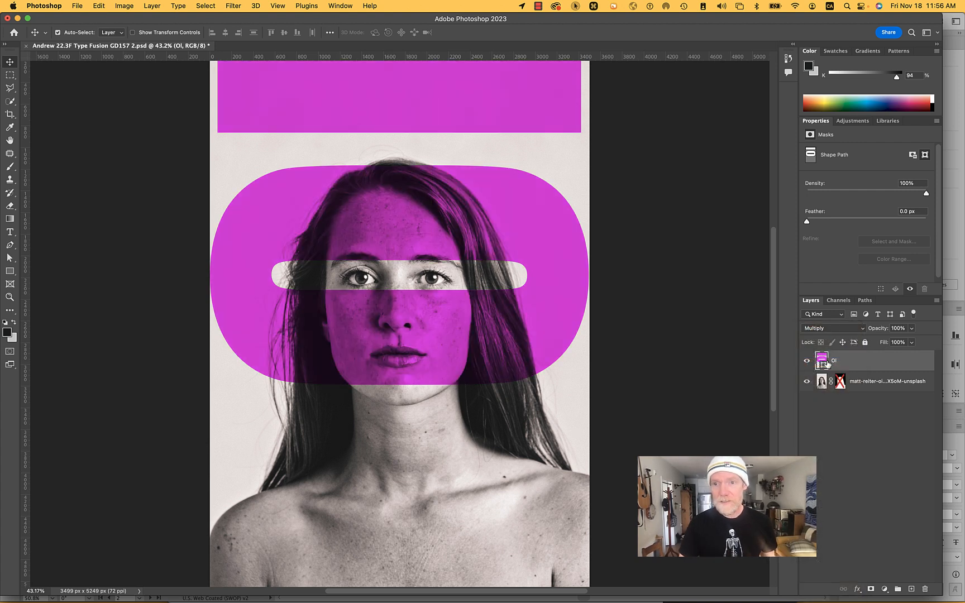
pyautogui.click(842, 383)
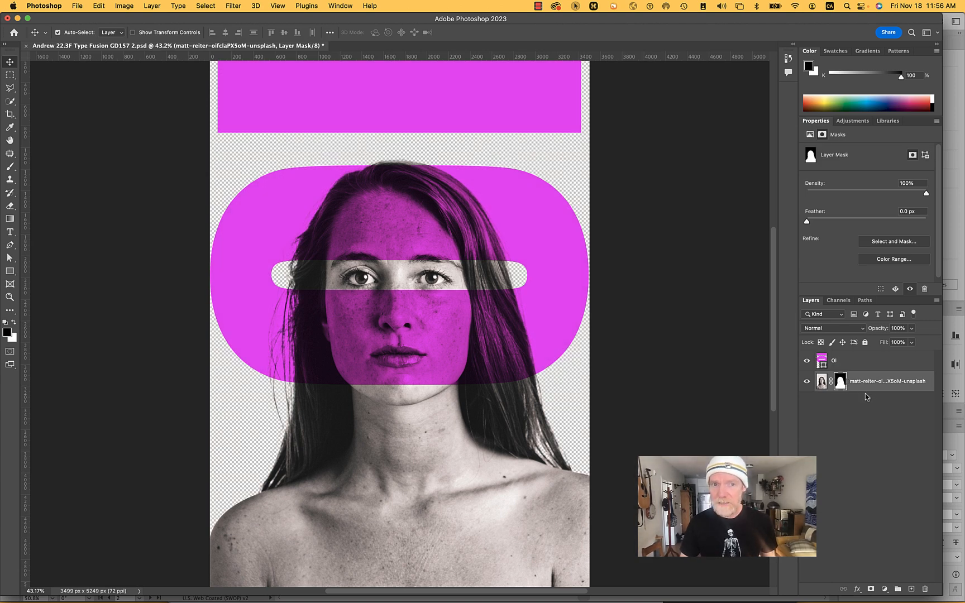
# Step: Duplicate the masked portrait layer under its default copy name and place the copy above the Ol letter layer
pyautogui.rightClick(869, 384)
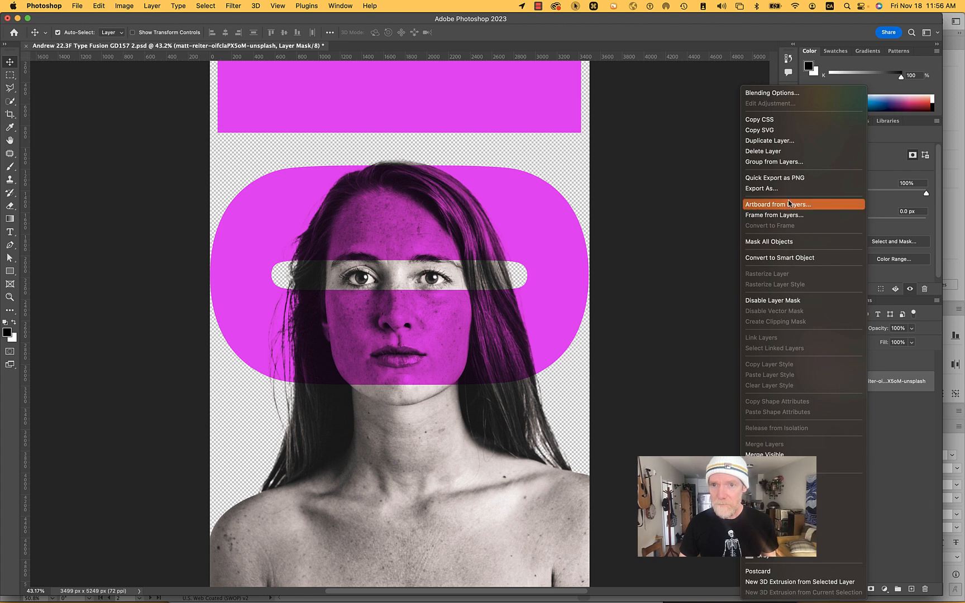
pyautogui.click(785, 143)
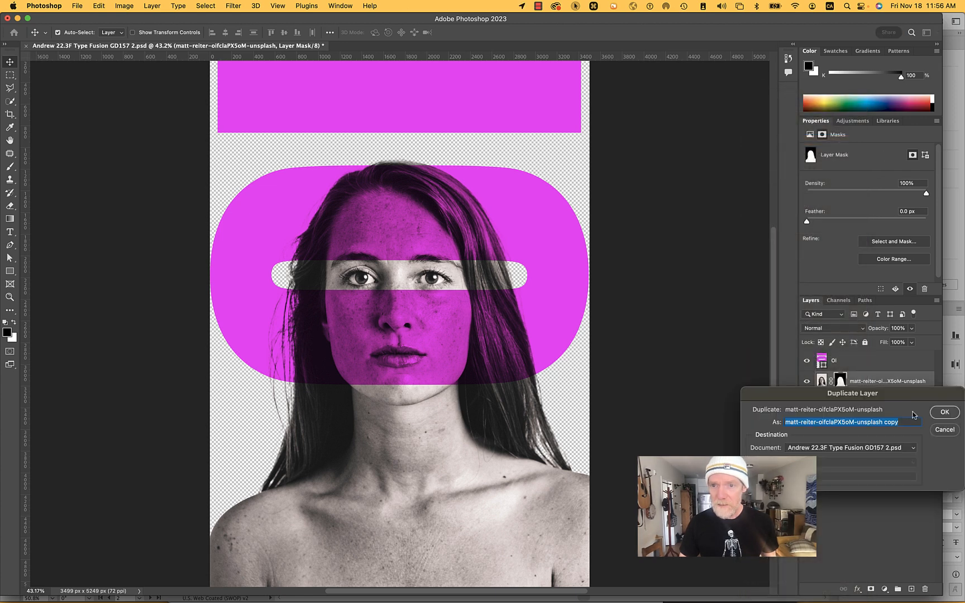
pyautogui.click(943, 413)
pyautogui.moveTo(875, 384); pyautogui.dragTo(870, 358)
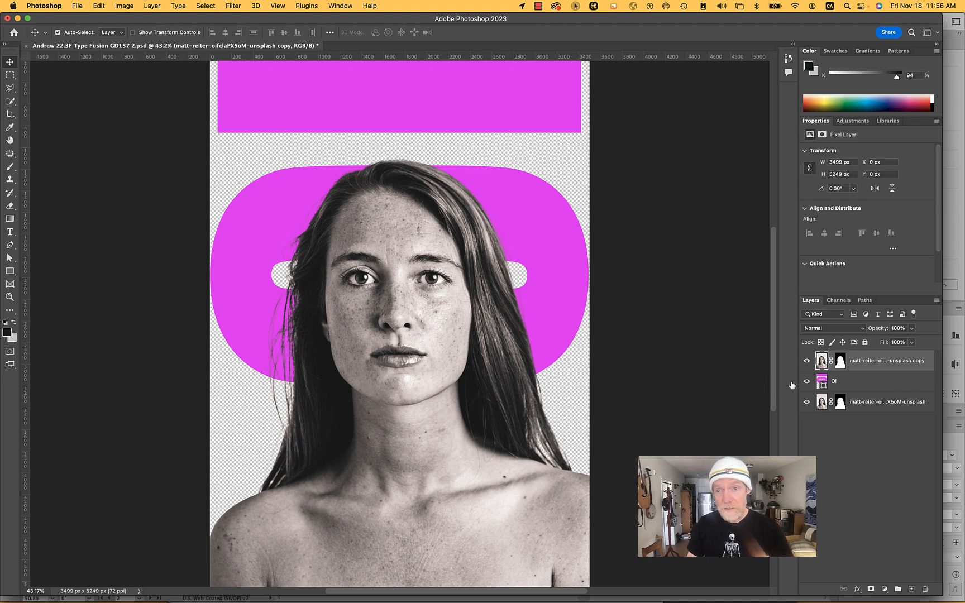
# Step: Compare the composite with the upper portrait copy hidden and shown, leaving the copy visible
pyautogui.click(853, 383)
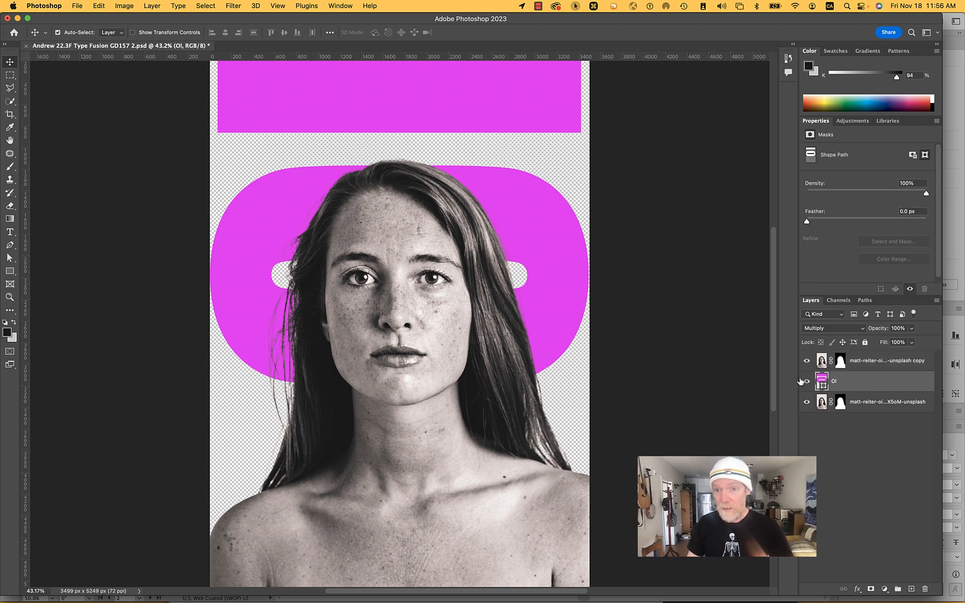
pyautogui.click(807, 361)
pyautogui.click(808, 360)
pyautogui.click(807, 361)
pyautogui.click(807, 360)
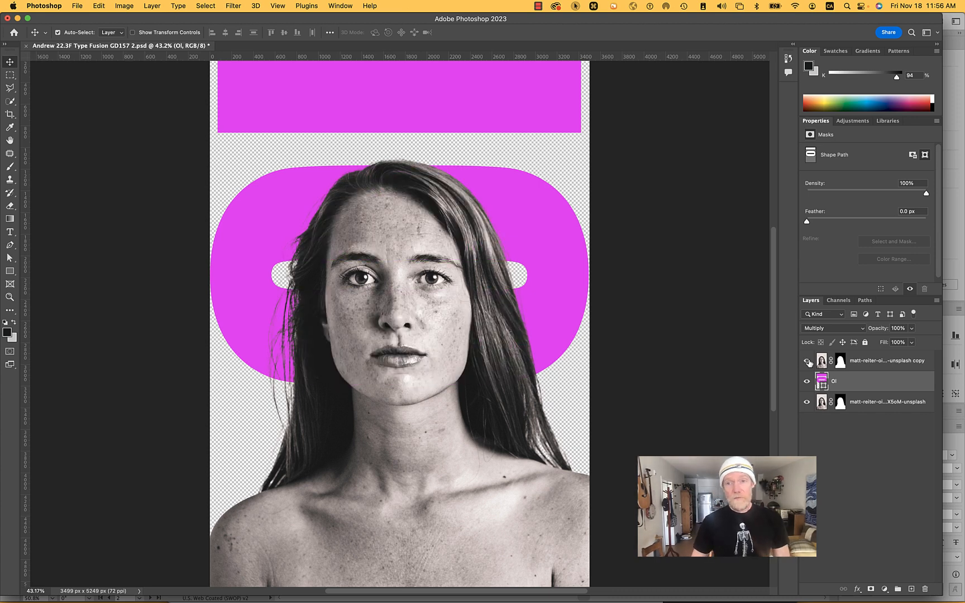
pyautogui.click(807, 361)
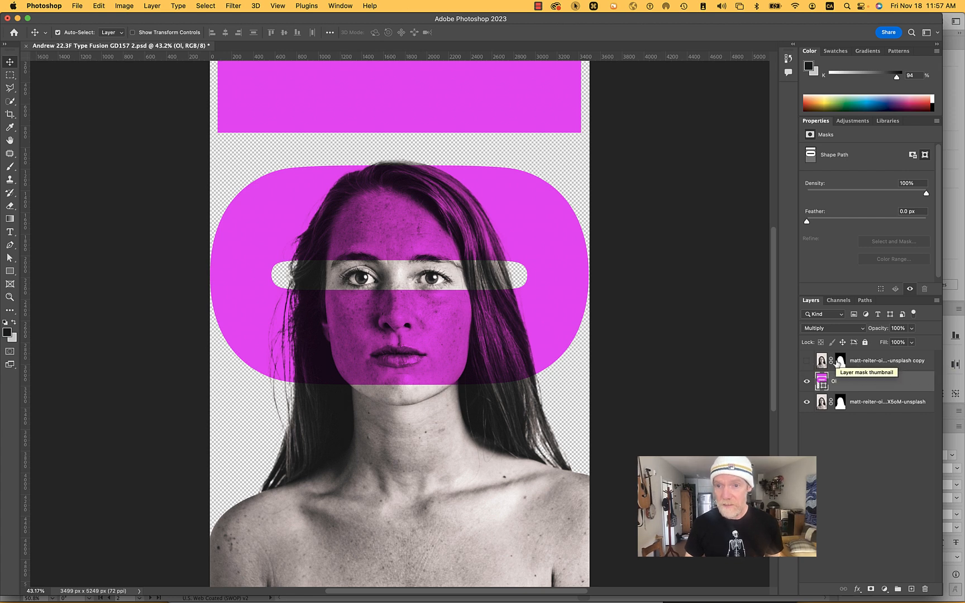
pyautogui.click(807, 361)
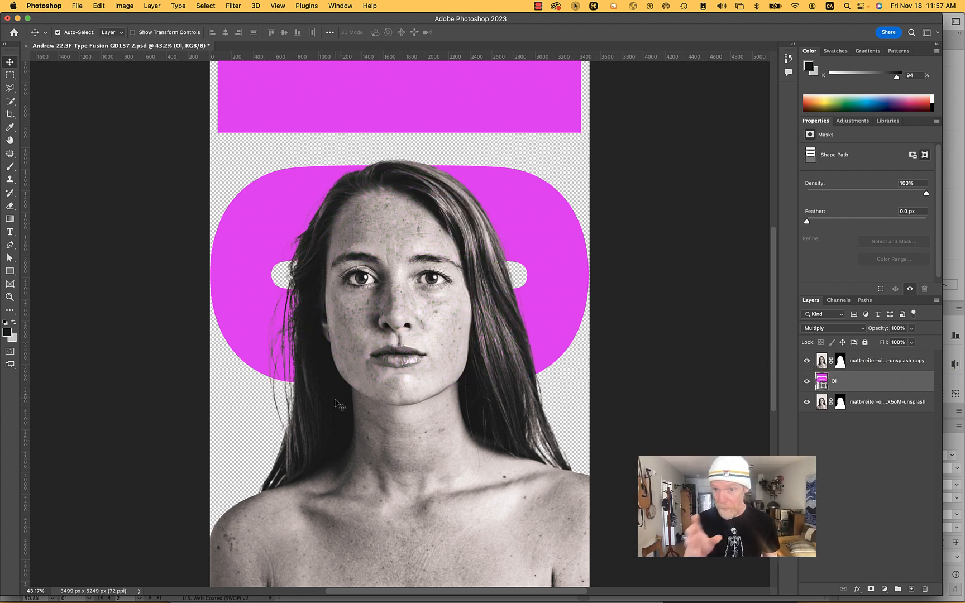
# Step: Put the portrait copy in its own group, add a white layer mask to the group, and collapse it
pyautogui.click(858, 363)
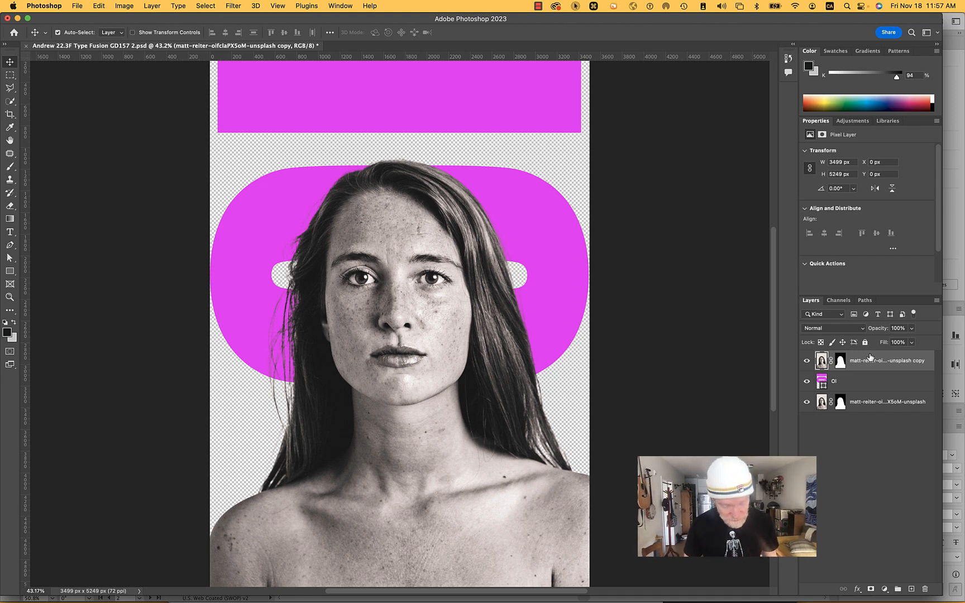
pyautogui.press('super+g')
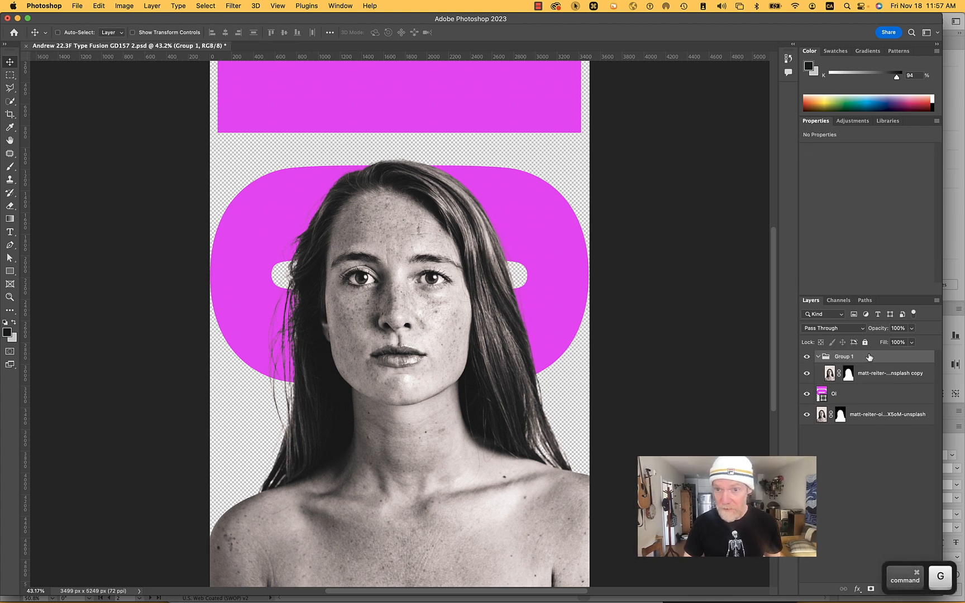
pyautogui.click(870, 585)
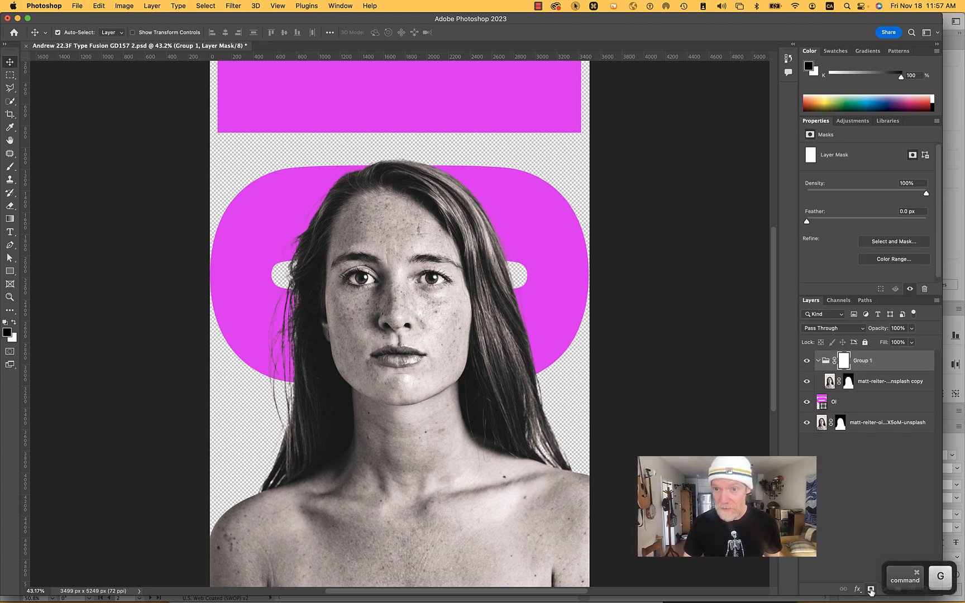
pyautogui.click(818, 361)
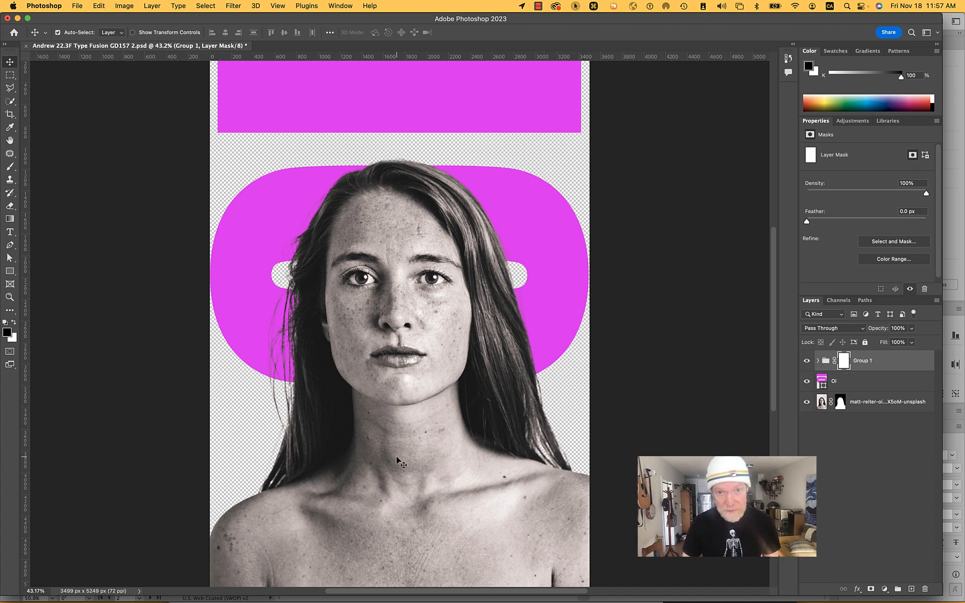
# Step: Paint the group's mask black over the forehead and hair above the eyes with a 348 px brush at 83% hardness
pyautogui.press('b')
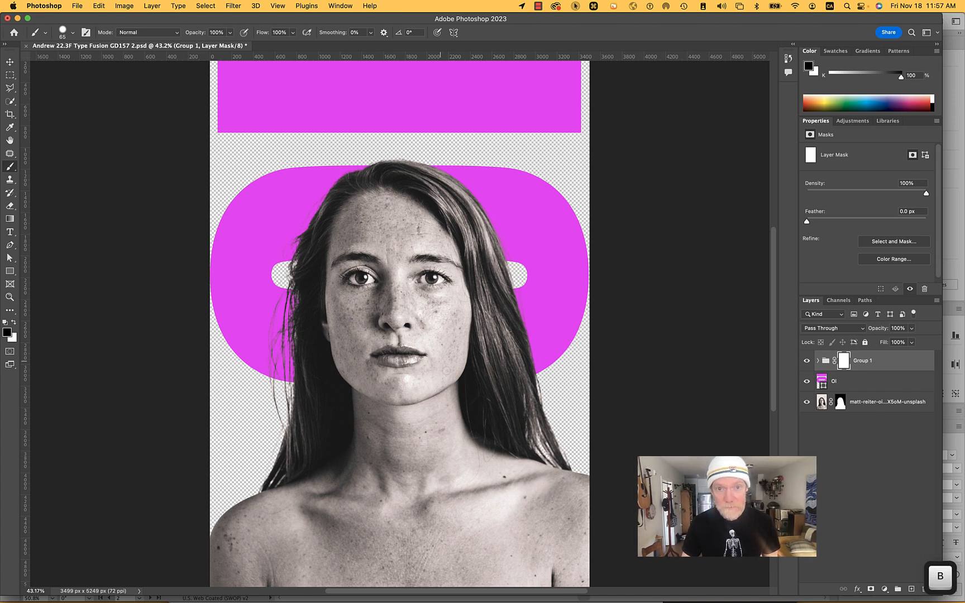
pyautogui.rightClick(524, 312)
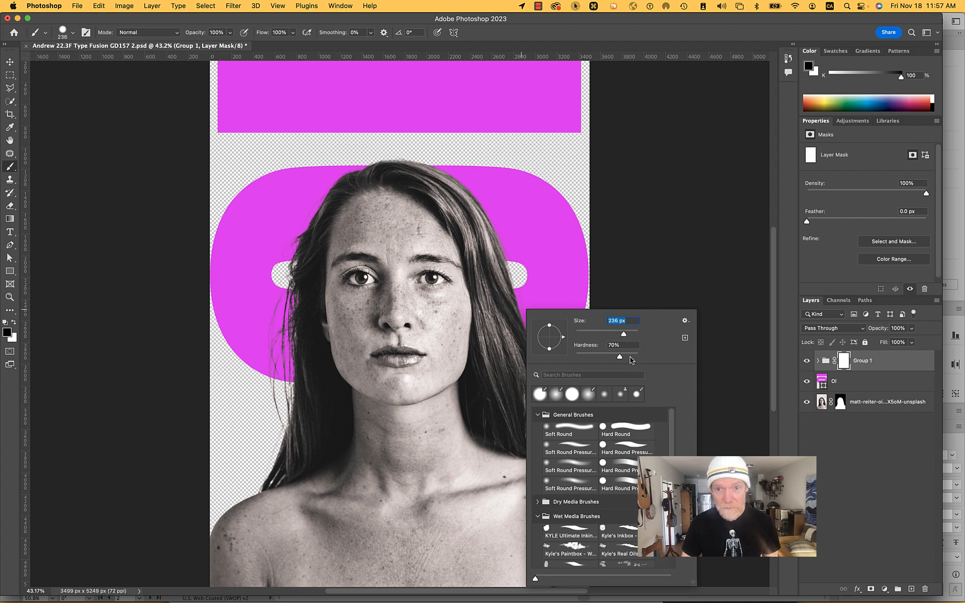
pyautogui.click(627, 334)
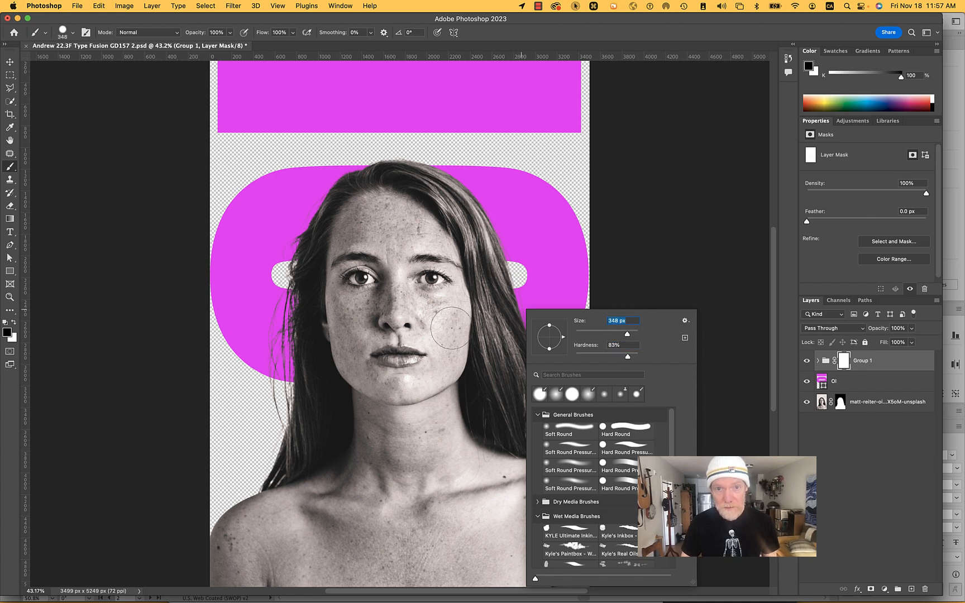
pyautogui.click(282, 302)
pyautogui.moveTo(277, 302)
pyautogui.mouseDown()
pyautogui.moveTo(348, 300)
pyautogui.moveTo(472, 273)
pyautogui.moveTo(507, 302)
pyautogui.mouseUp()
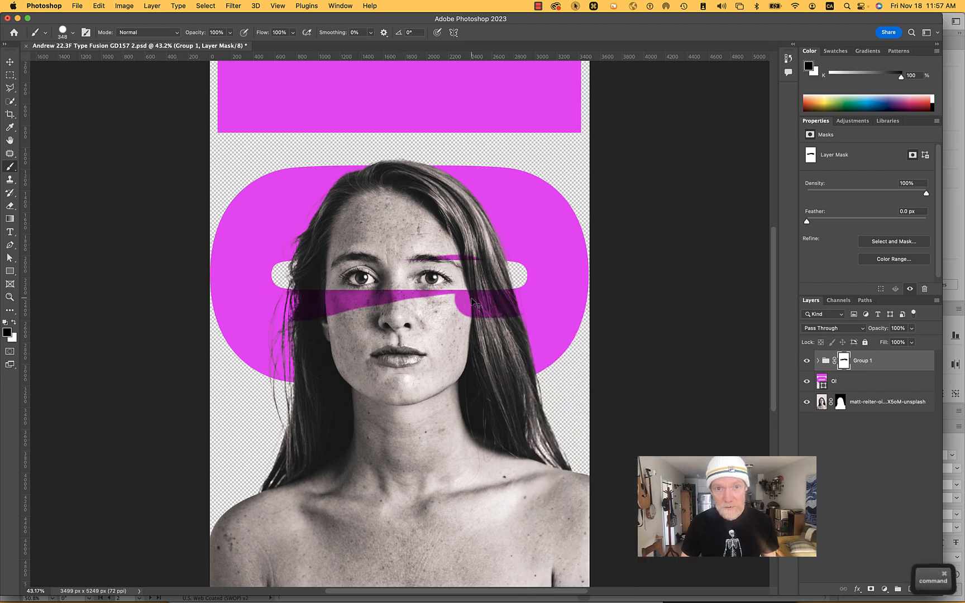
pyautogui.press('super+z')
pyautogui.moveTo(490, 264)
pyautogui.mouseDown()
pyautogui.moveTo(398, 249)
pyautogui.moveTo(292, 261)
pyautogui.moveTo(283, 253)
pyautogui.moveTo(297, 236)
pyautogui.moveTo(482, 223)
pyautogui.moveTo(462, 205)
pyautogui.moveTo(323, 197)
pyautogui.moveTo(333, 187)
pyautogui.moveTo(453, 171)
pyautogui.moveTo(327, 171)
pyautogui.mouseUp()
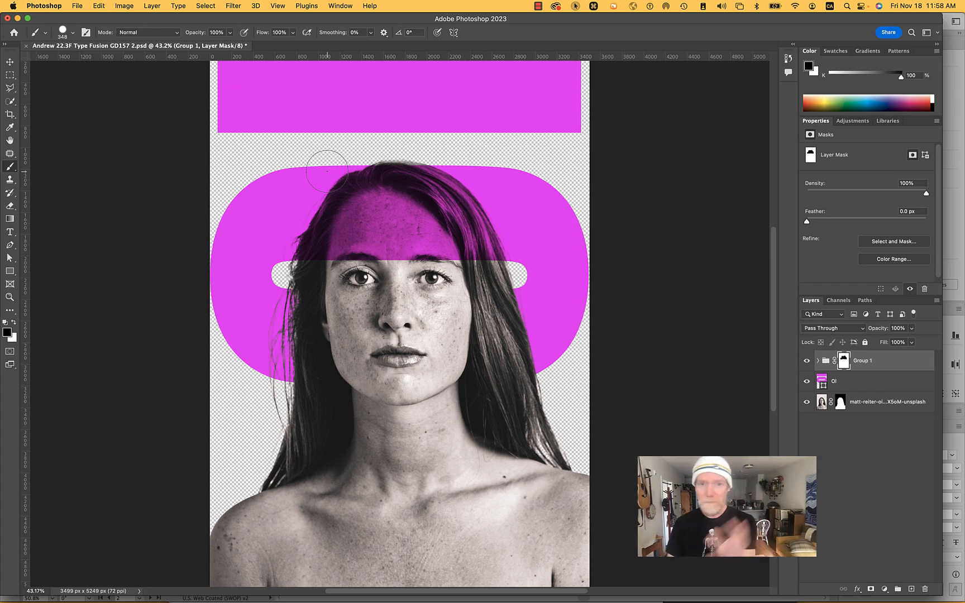
# Step: Move the rectangular letter path in the Ol layer from above the O to below it, across the woman's neck
pyautogui.press('a')
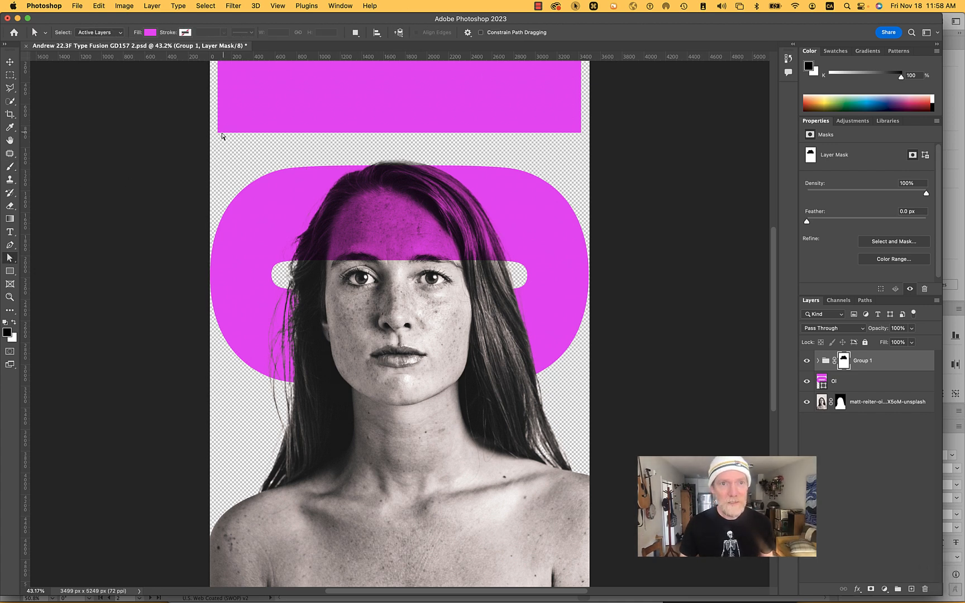
pyautogui.press('alt')
pyautogui.click(831, 384)
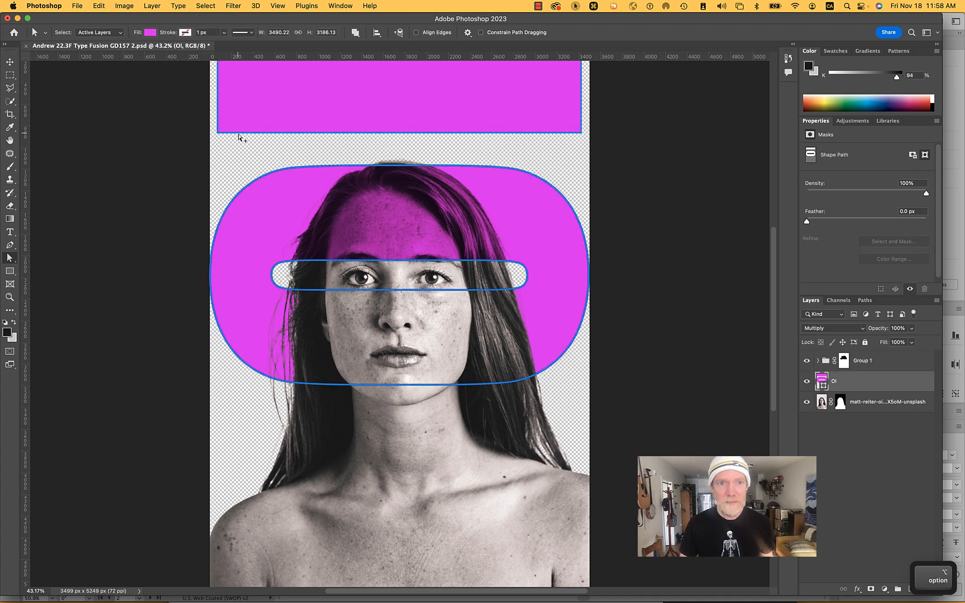
pyautogui.moveTo(239, 137); pyautogui.dragTo(236, 507)
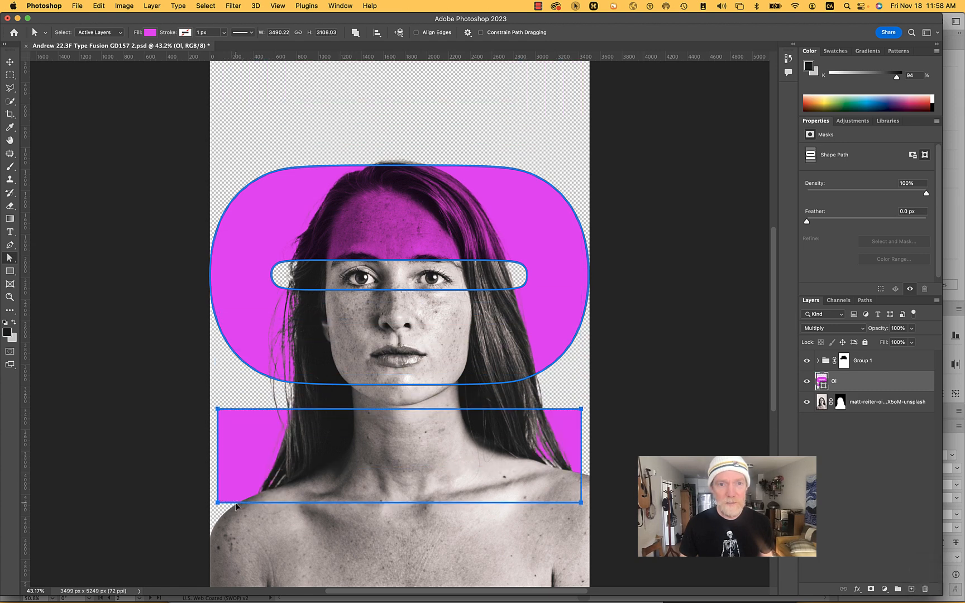
# Step: Paint black on the group's mask over the neck and hair so the lower magenta bar overlays the woman
pyautogui.click(864, 366)
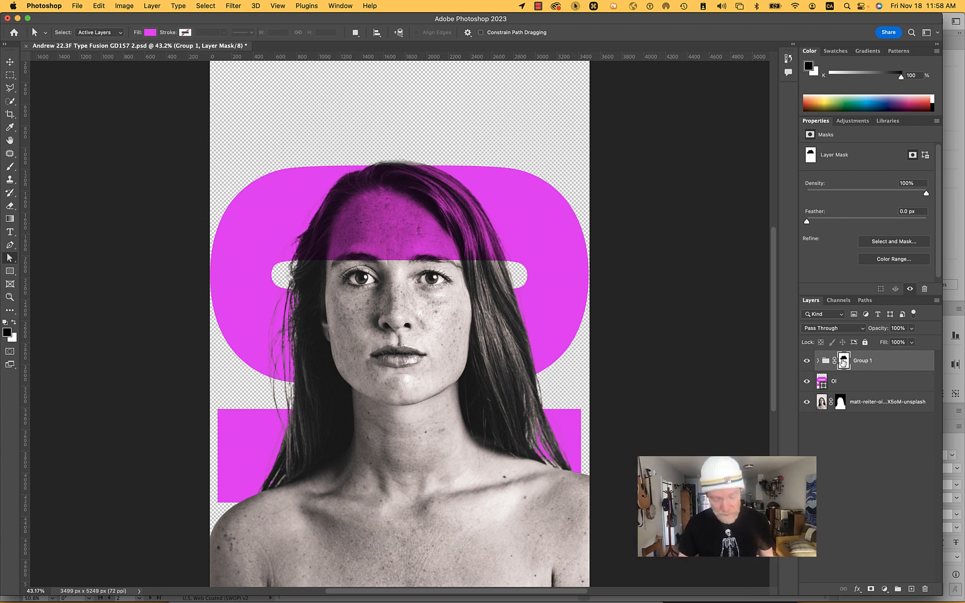
pyautogui.press('b')
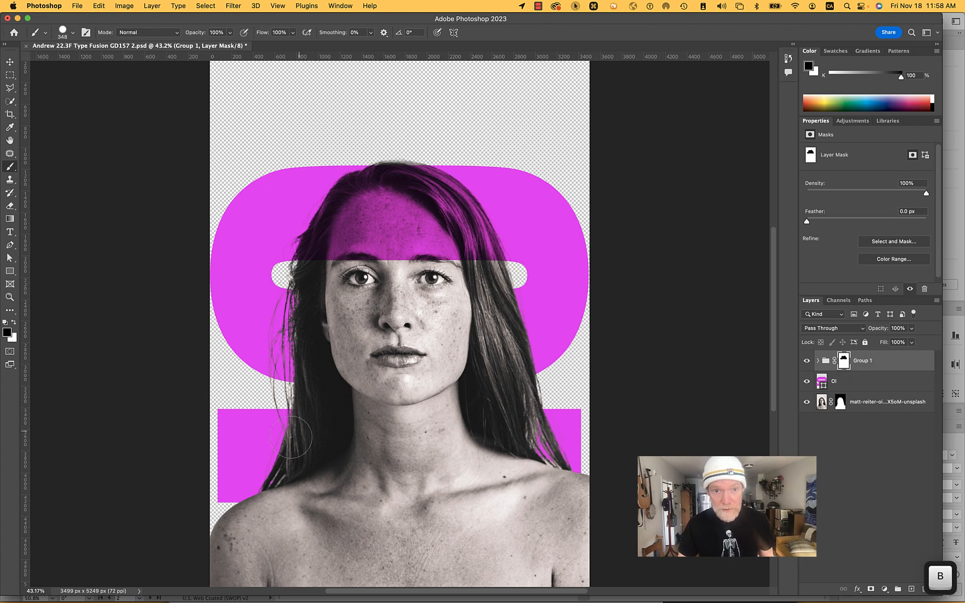
pyautogui.moveTo(270, 426)
pyautogui.mouseDown()
pyautogui.moveTo(508, 418)
pyautogui.moveTo(514, 456)
pyautogui.moveTo(551, 455)
pyautogui.moveTo(543, 431)
pyautogui.moveTo(517, 424)
pyautogui.moveTo(562, 433)
pyautogui.moveTo(565, 471)
pyautogui.moveTo(581, 486)
pyautogui.moveTo(536, 498)
pyautogui.moveTo(248, 504)
pyautogui.moveTo(283, 462)
pyautogui.moveTo(567, 469)
pyautogui.moveTo(504, 445)
pyautogui.moveTo(408, 459)
pyautogui.moveTo(260, 461)
pyautogui.mouseUp()
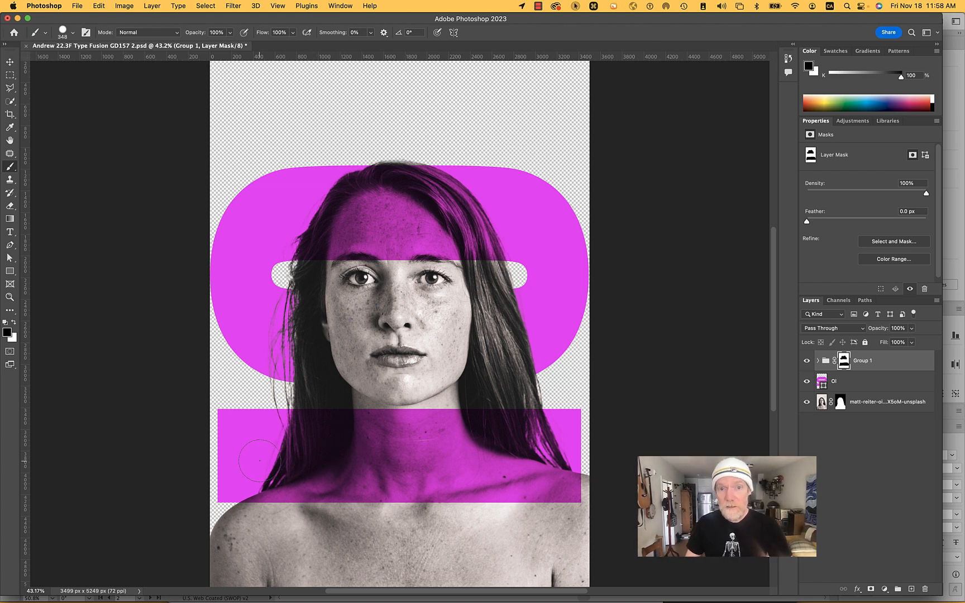
# Step: Compare the composite by hiding and showing the Ol letter layer and the masked portrait group, leaving both visible
pyautogui.click(807, 384)
pyautogui.click(807, 383)
pyautogui.click(807, 384)
pyautogui.click(807, 383)
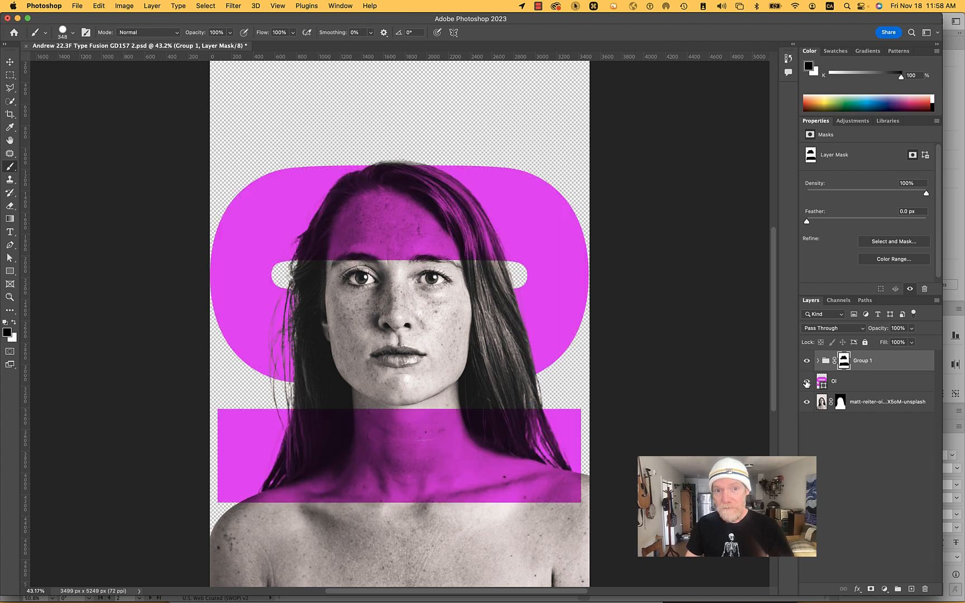
pyautogui.click(807, 383)
pyautogui.click(807, 383)
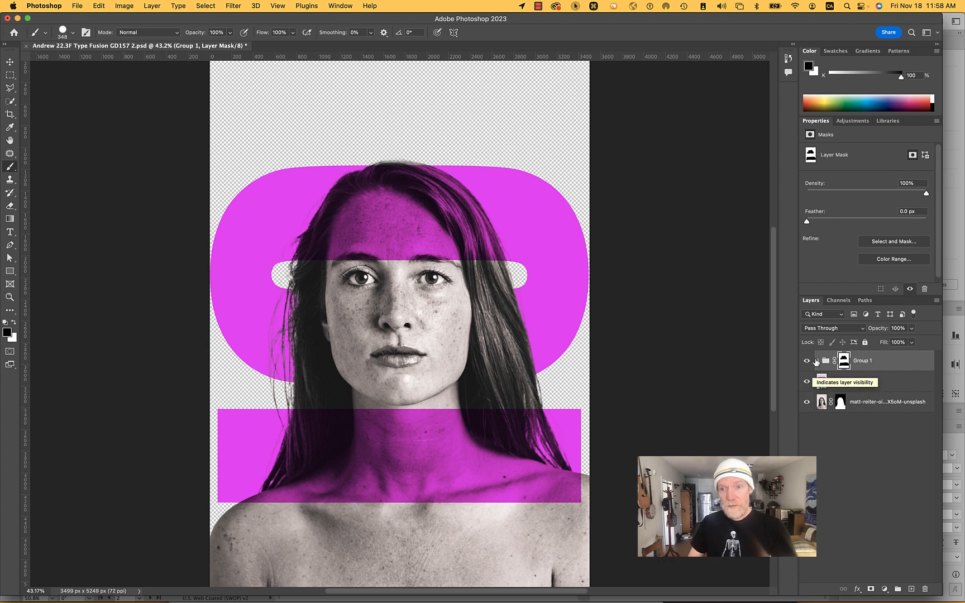
pyautogui.click(807, 360)
pyautogui.click(807, 383)
pyautogui.click(807, 383)
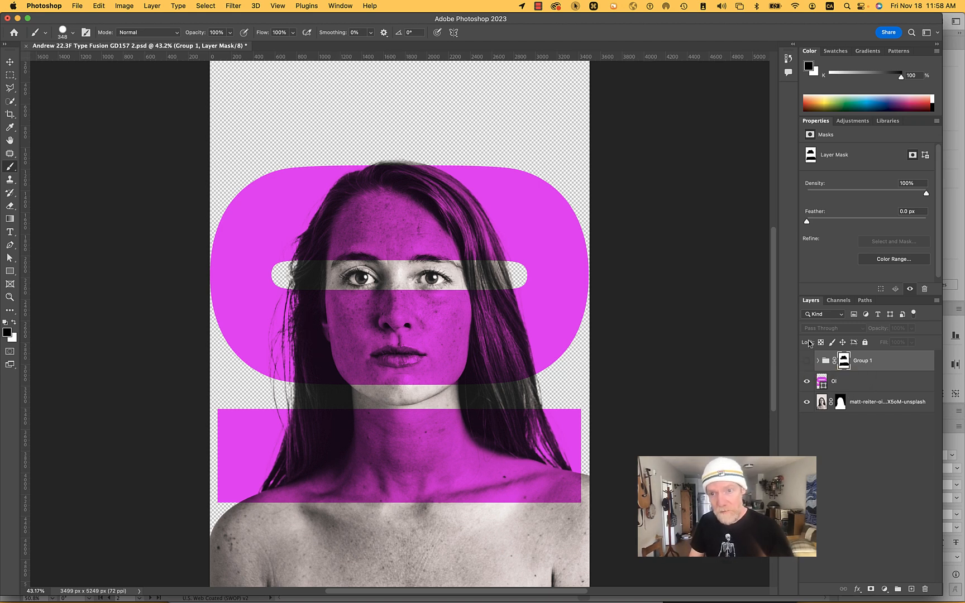
pyautogui.click(807, 362)
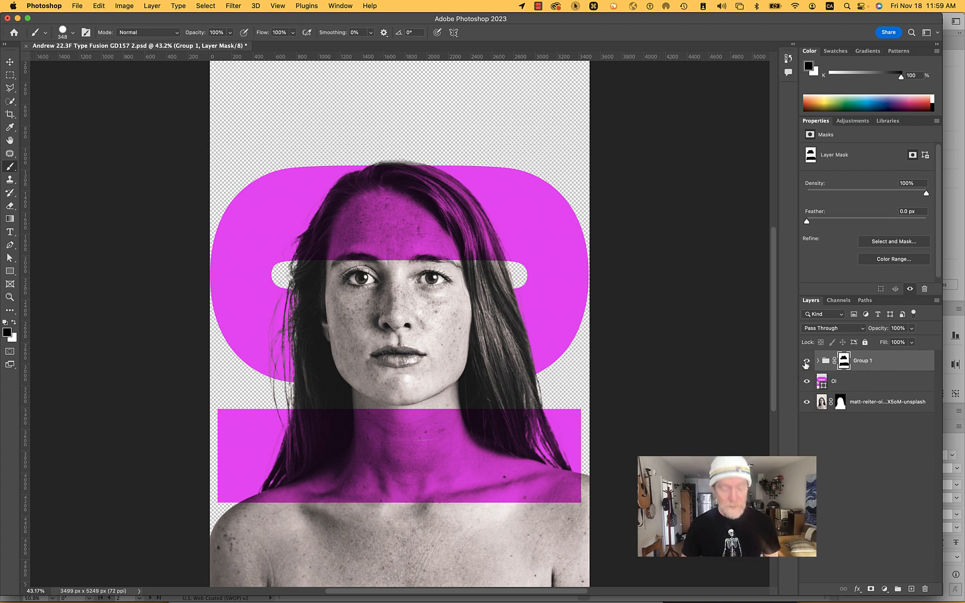
# Step: Save the document
pyautogui.press('super+s')
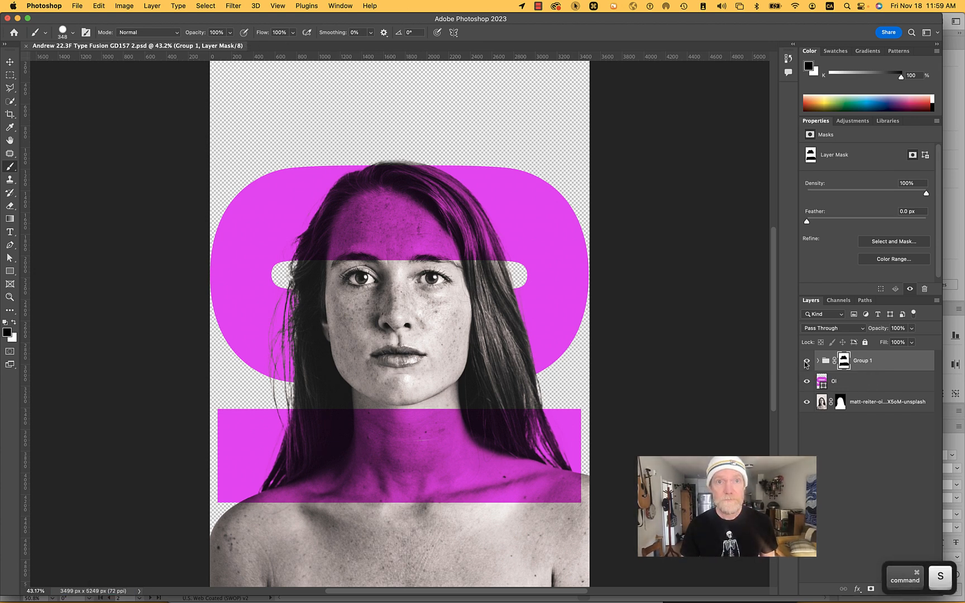
# Step: Duplicate the Ol shape layer and delete the rectangular bar path from the copy, keeping only the O shape there
pyautogui.click(843, 384)
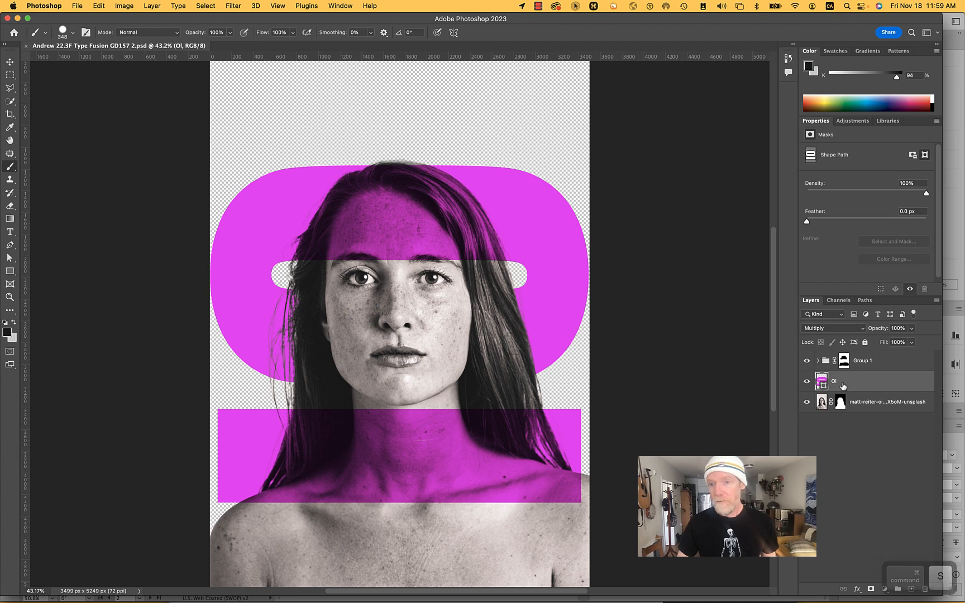
pyautogui.rightClick(843, 385)
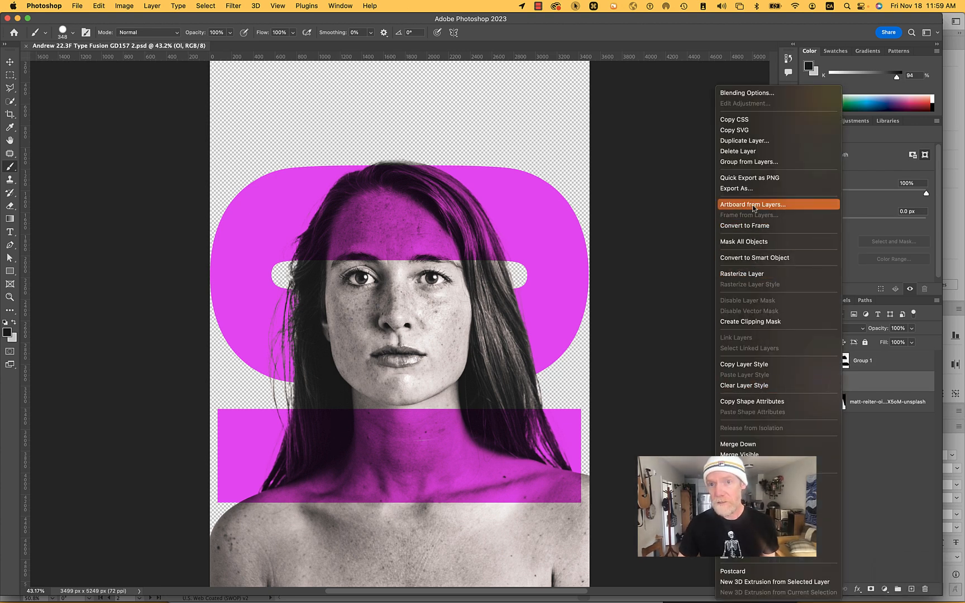
pyautogui.click(755, 142)
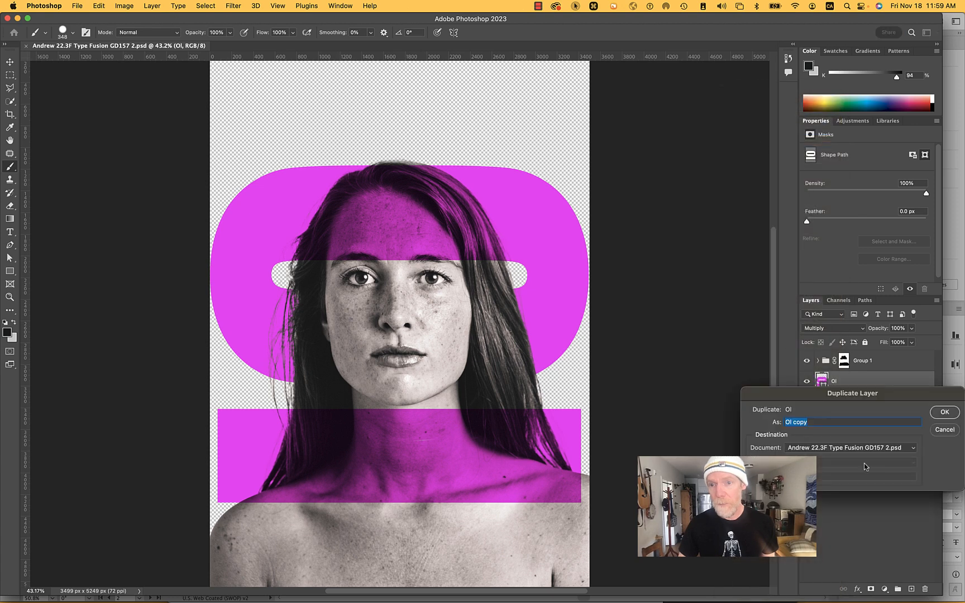
pyautogui.click(945, 413)
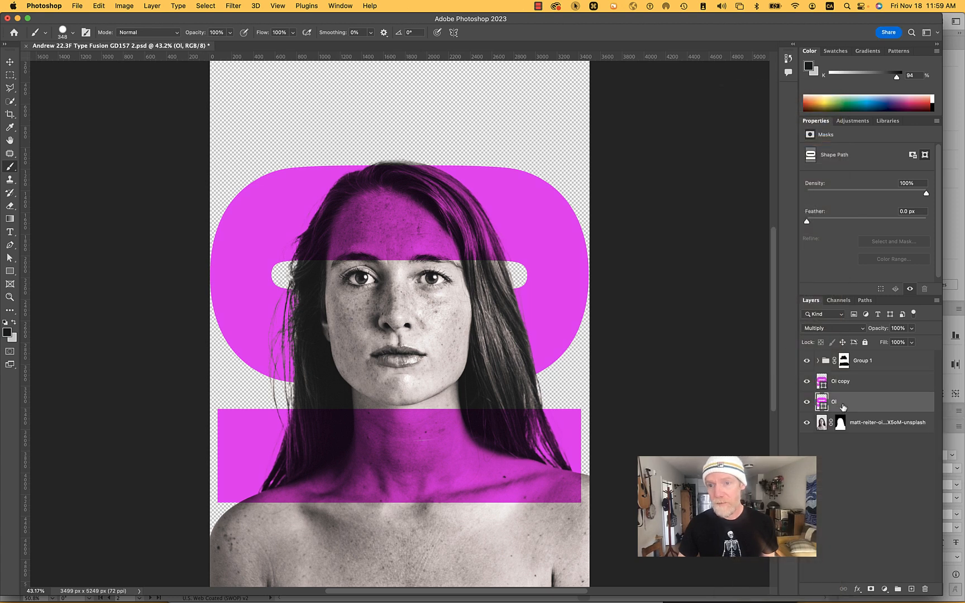
pyautogui.click(844, 382)
pyautogui.press('a')
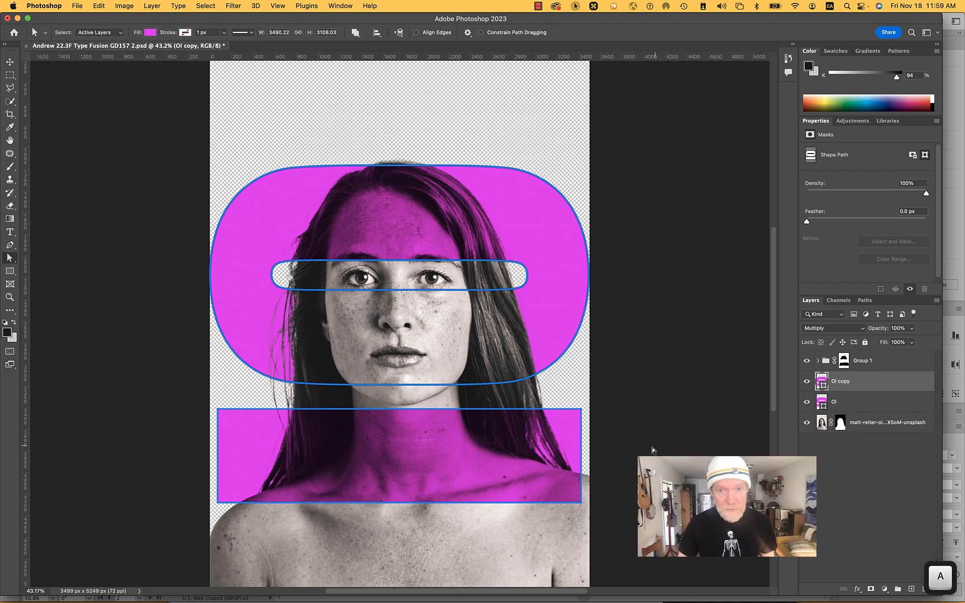
pyautogui.press('BackSpace')
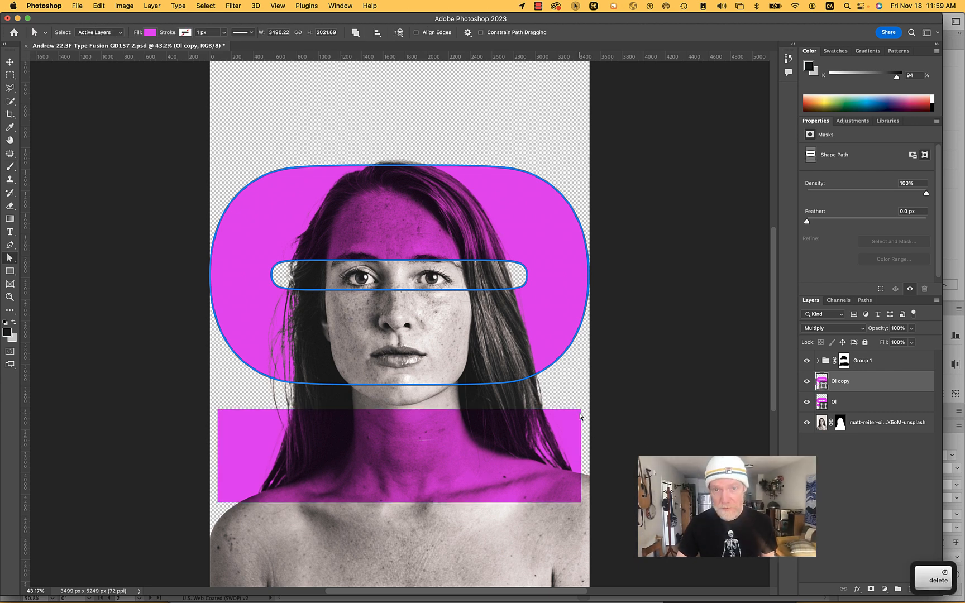
# Step: Delete both O paths from the original Ol layer, keeping only the rectangular bar across the neck
pyautogui.click(855, 403)
pyautogui.press('alt')
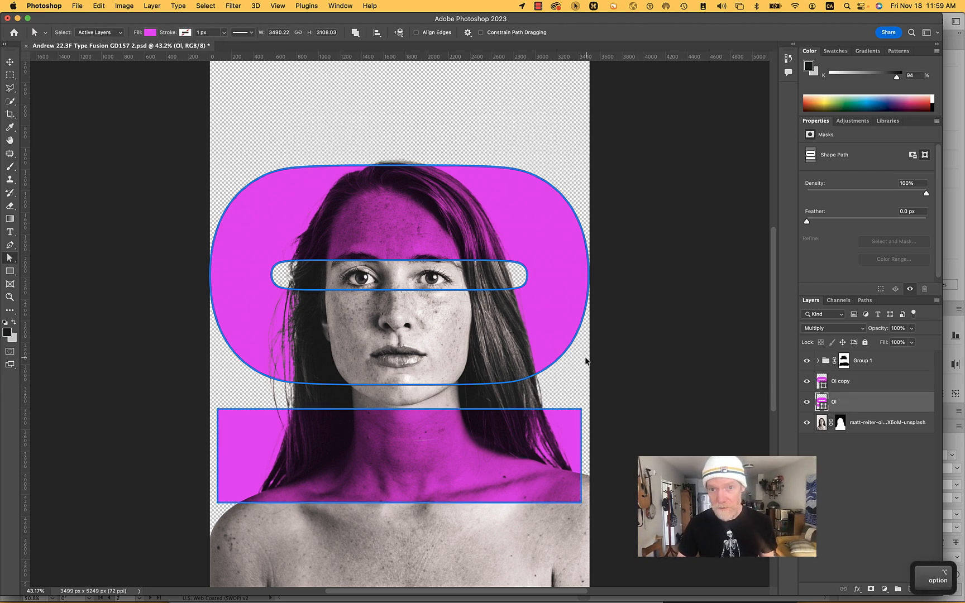
pyautogui.click(573, 350)
pyautogui.press('BackSpace')
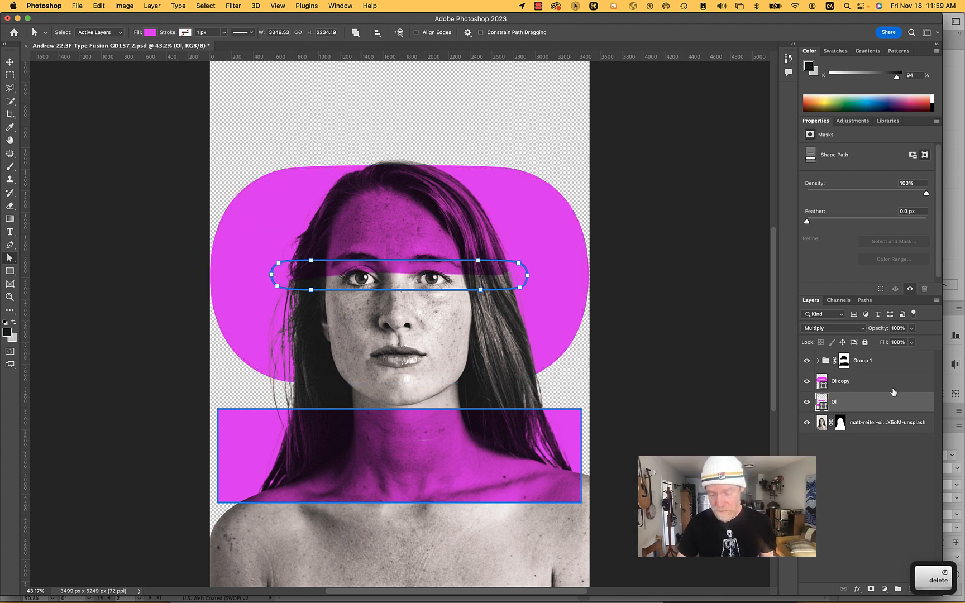
pyautogui.press('BackSpace')
pyautogui.click(850, 386)
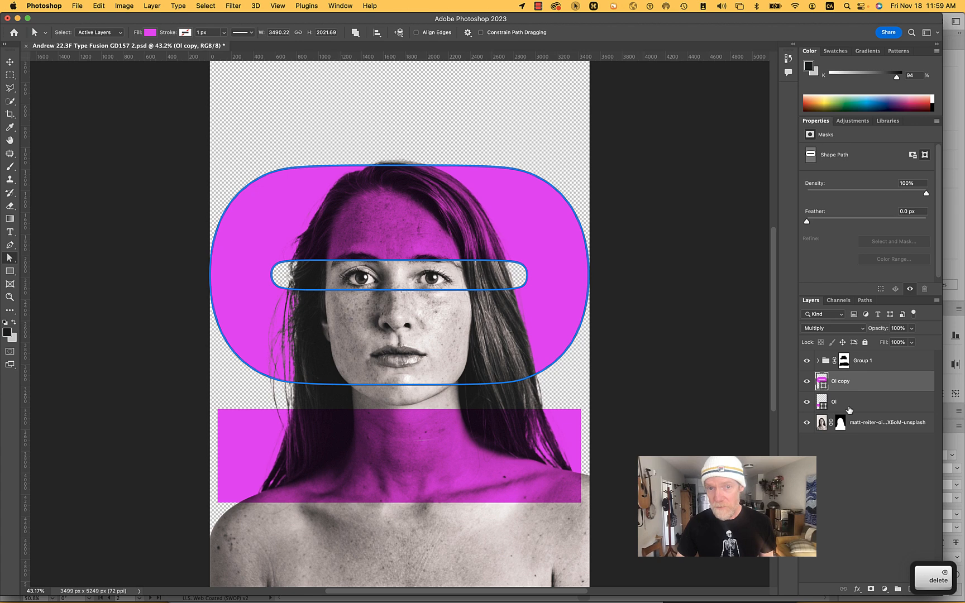
# Step: Recolor the bar in the Ol layer bright green and lower its upper-right corner point to slant the top edge
pyautogui.click(822, 402)
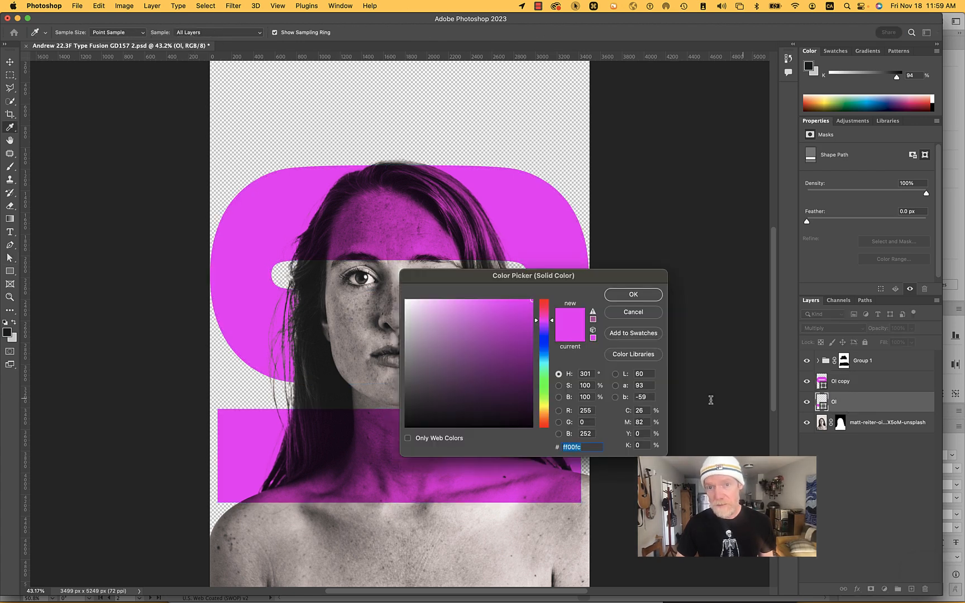
pyautogui.click(541, 393)
pyautogui.moveTo(542, 394); pyautogui.dragTo(541, 384)
pyautogui.click(635, 299)
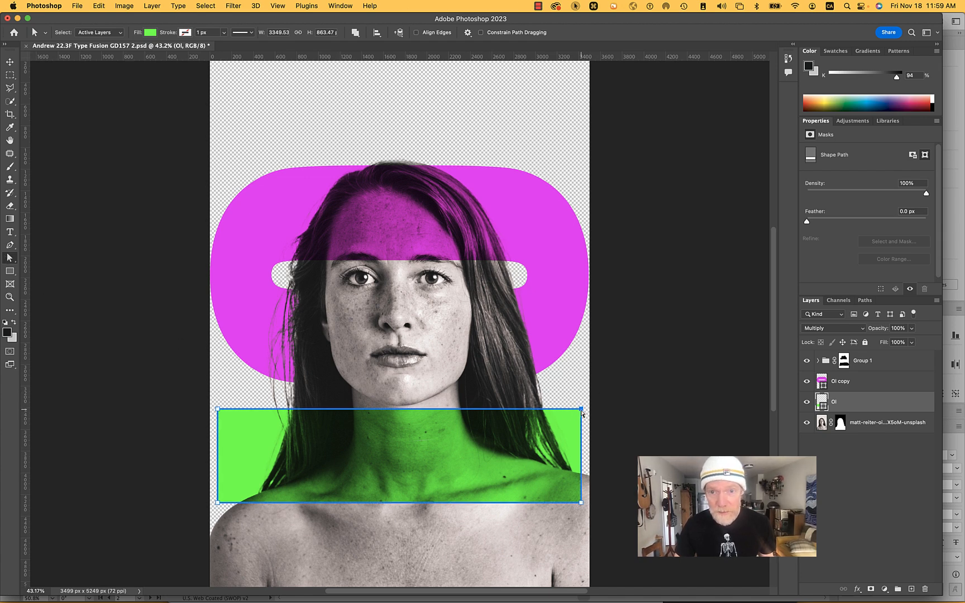
pyautogui.moveTo(582, 414); pyautogui.dragTo(582, 388)
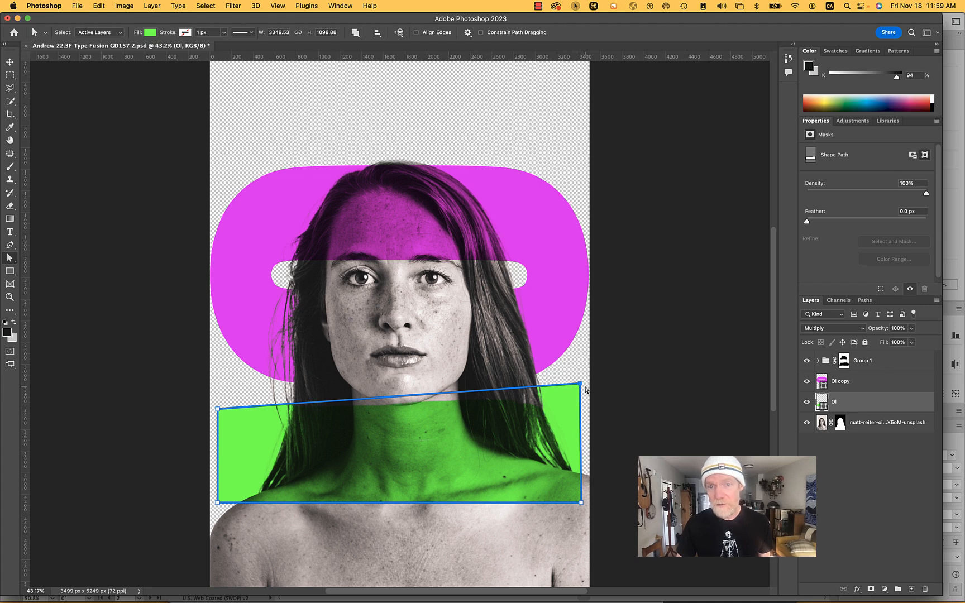
pyautogui.moveTo(582, 387); pyautogui.dragTo(583, 427)
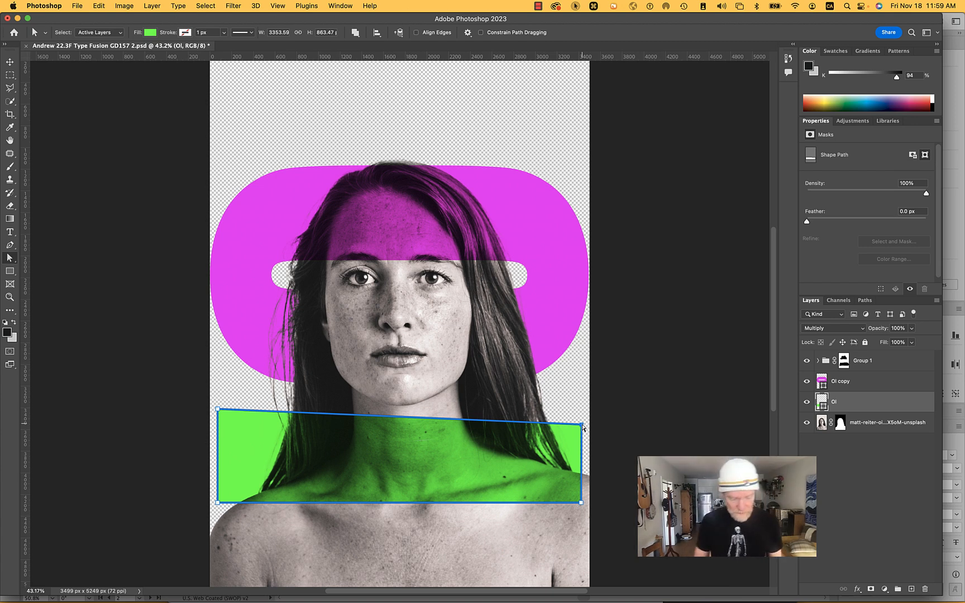
# Step: Switch to Illustrator and start placing a file in the Ex11 Typesetting document
pyautogui.press('super+Tab')
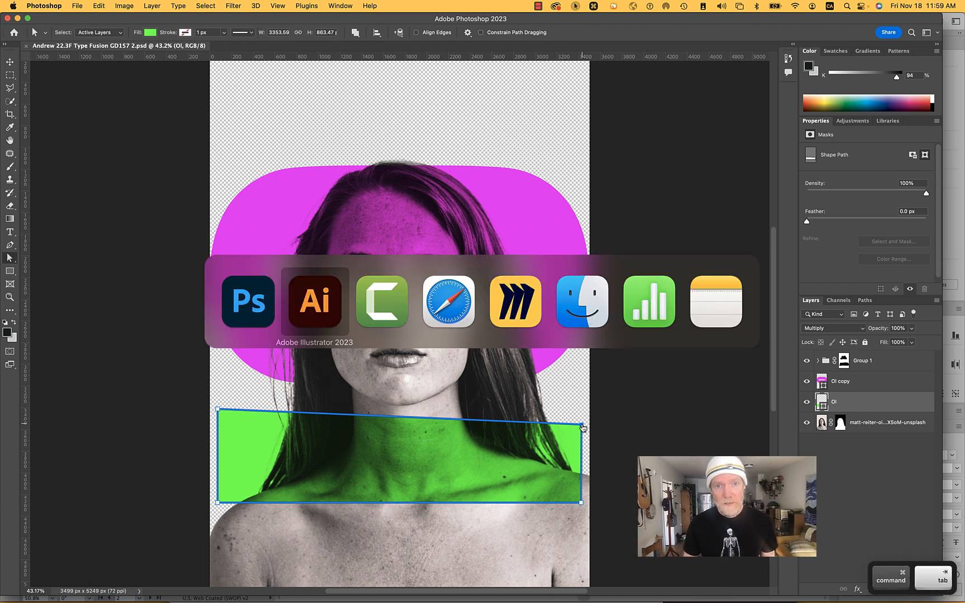
pyautogui.press('super+Tab')
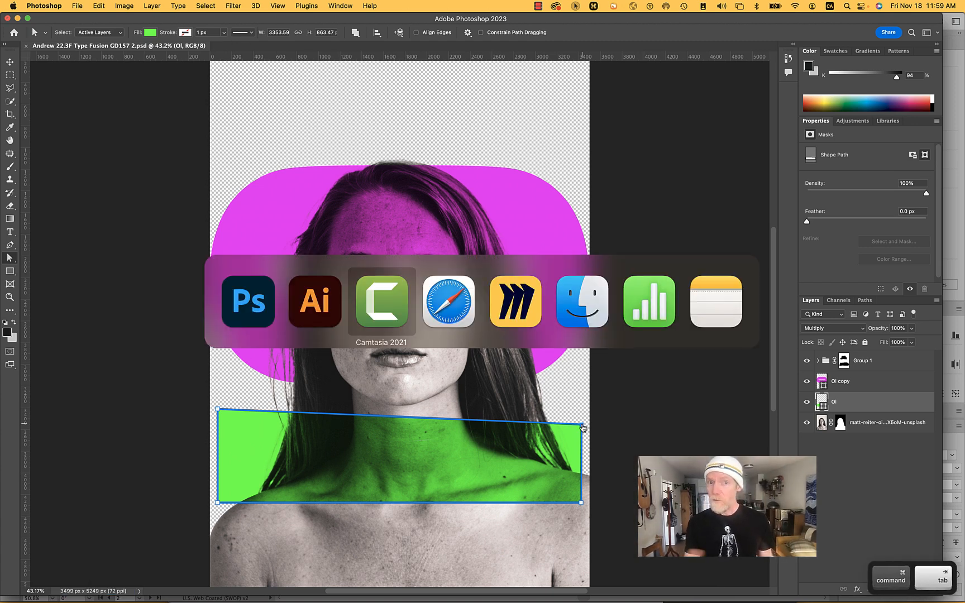
pyautogui.press('shift+super+Tab')
pyautogui.press('shift+super+Tab')
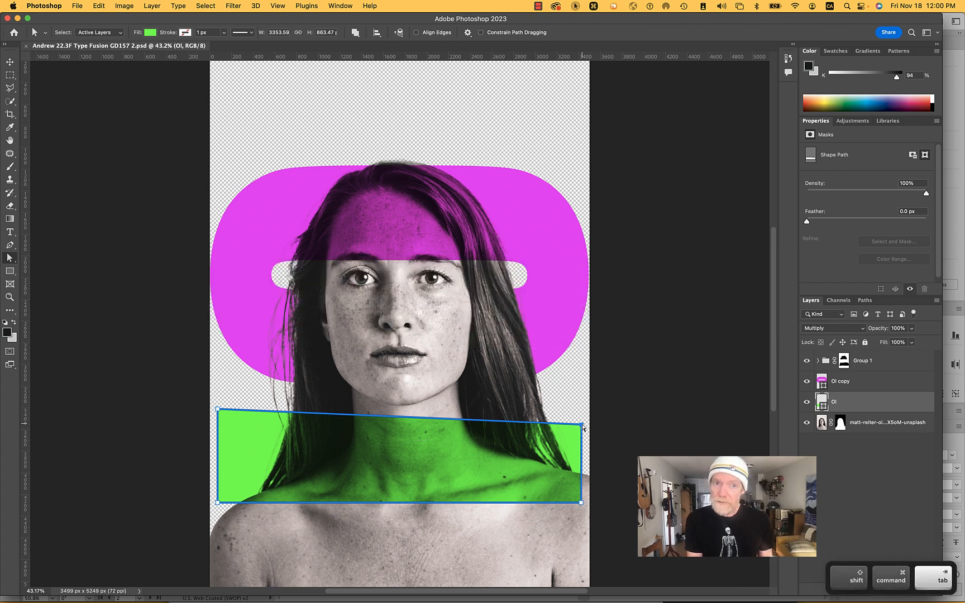
pyautogui.press('super+Tab')
pyautogui.press('super+Tab')
pyautogui.press('shift+super+Tab')
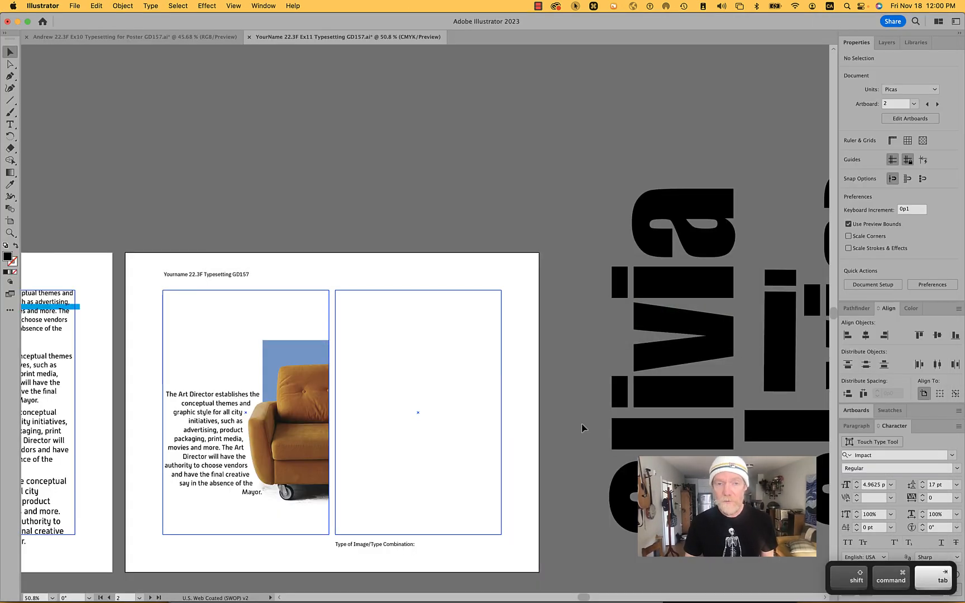
pyautogui.click(73, 6)
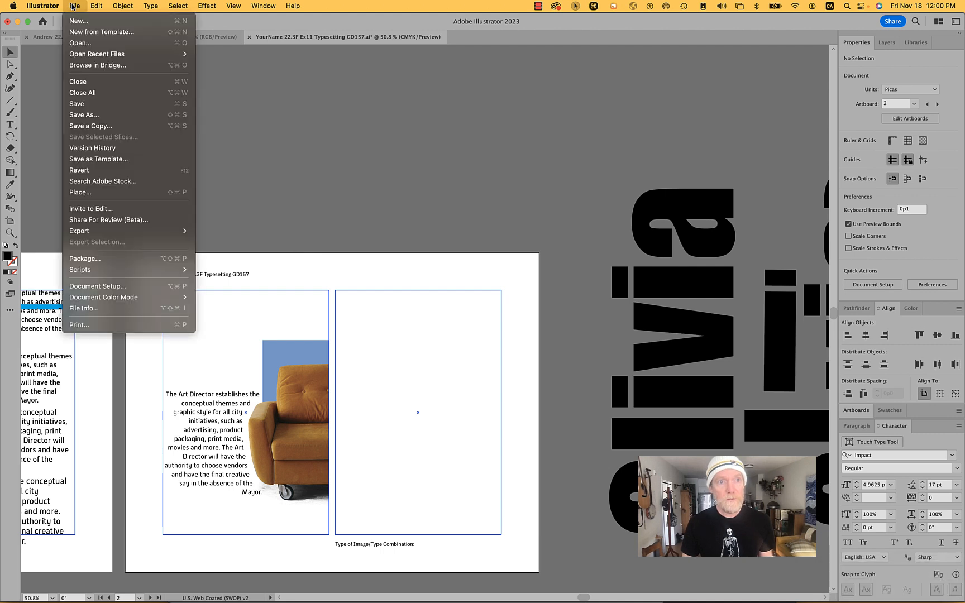
pyautogui.click(113, 192)
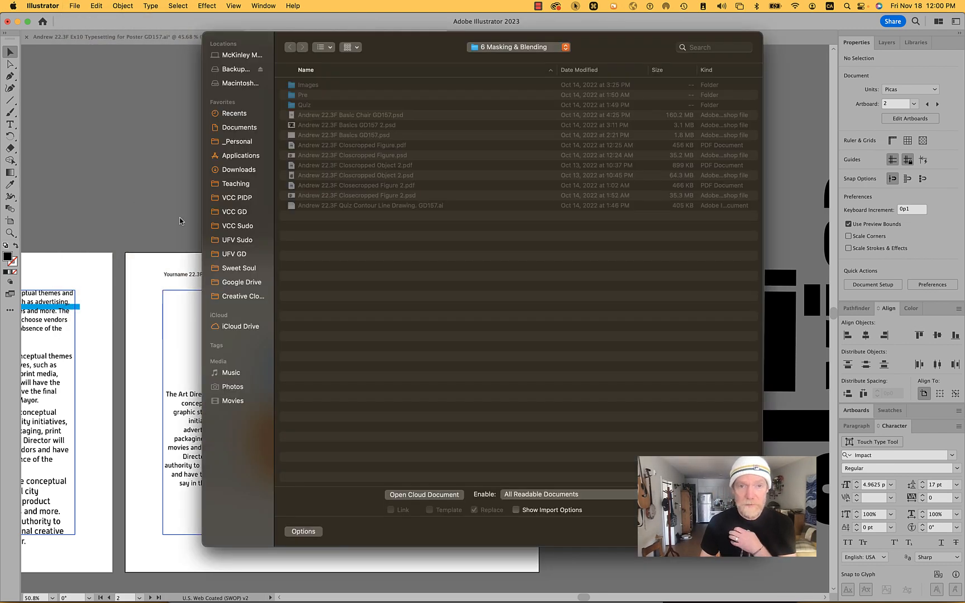
# Step: Preview the image and PDF files in the 6 Masking & Blending folder to look for the type fusion file
pyautogui.click(385, 156)
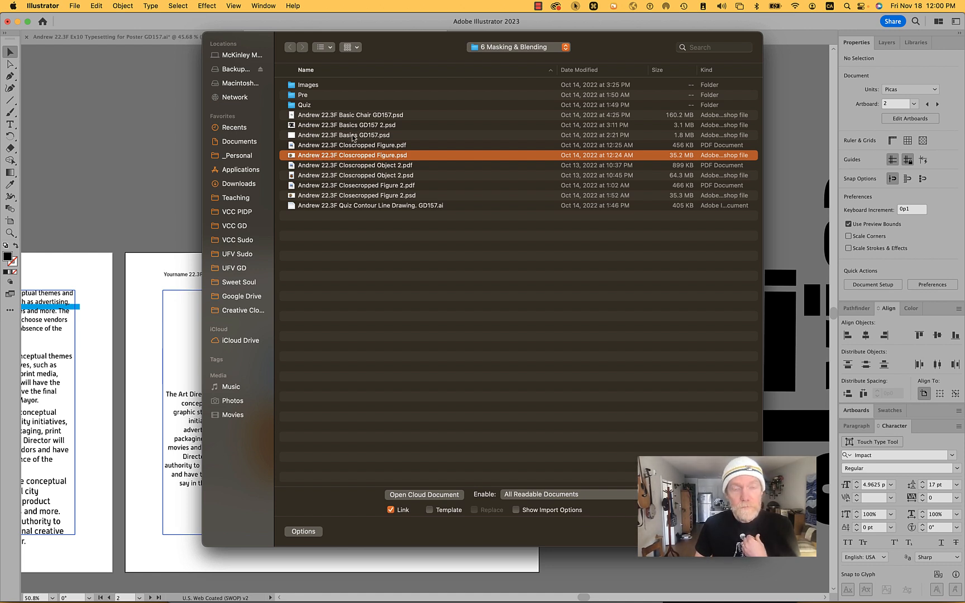
pyautogui.press('space')
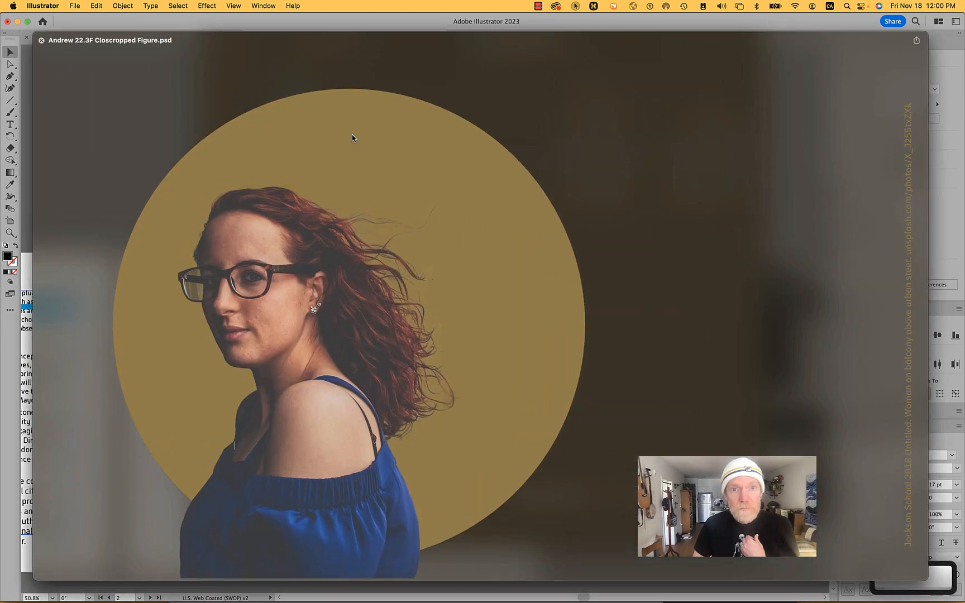
pyautogui.press('Up')
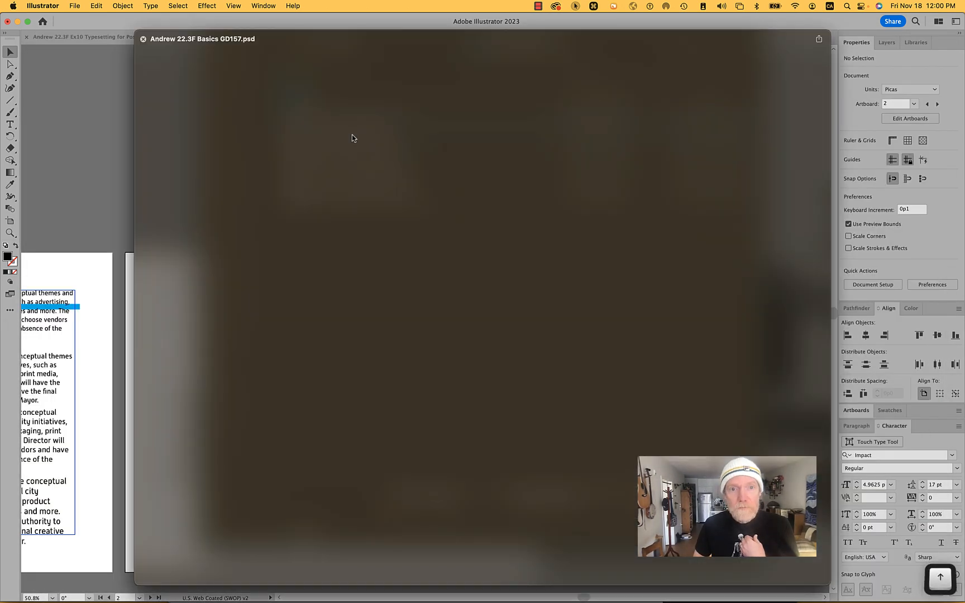
pyautogui.press('Up')
pyautogui.press('Up')
pyautogui.press('Down')
pyautogui.press('Down')
pyautogui.press('Down')
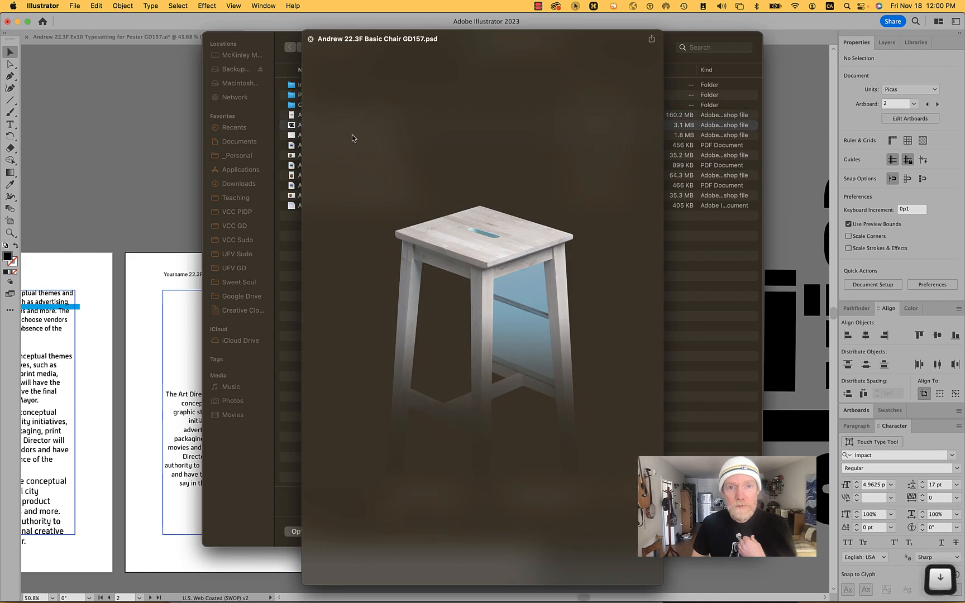
pyautogui.press('Down')
pyautogui.press('Down')
pyautogui.press('Down')
pyautogui.press('Down')
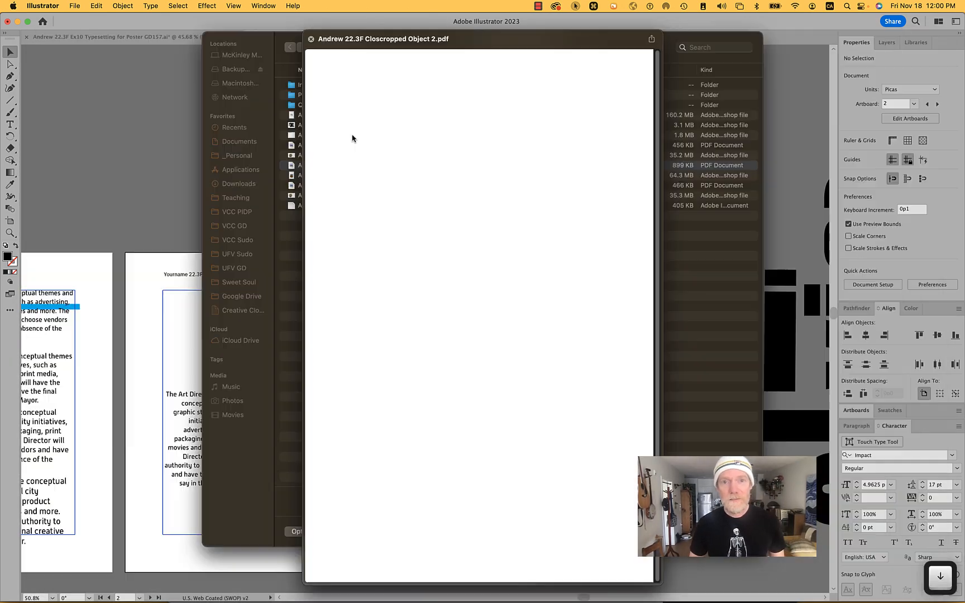
pyautogui.press('space')
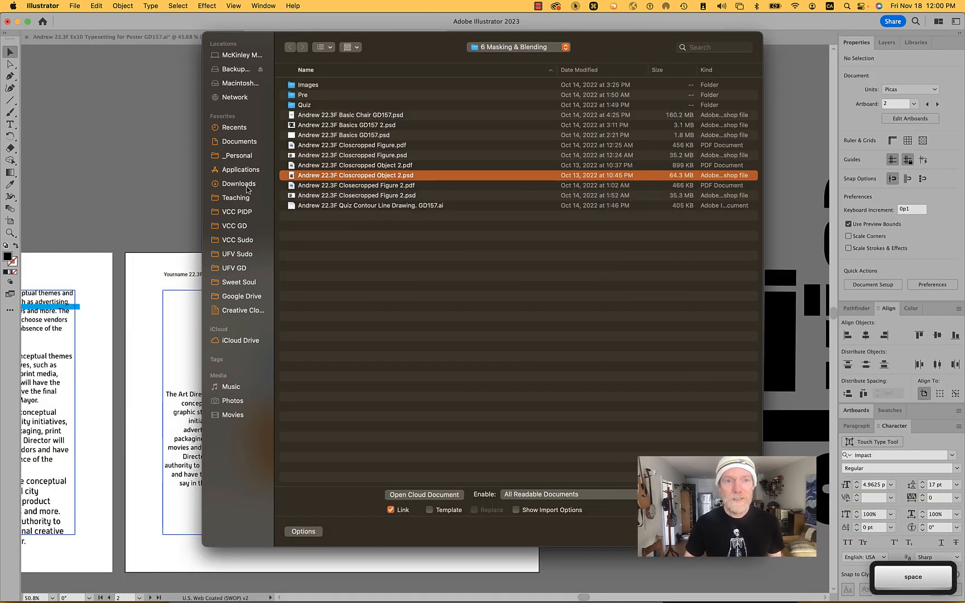
# Step: Switch to Photoshop, reveal the open type fusion document in Finder to check its folder, and return to Illustrator
pyautogui.press('super+Tab')
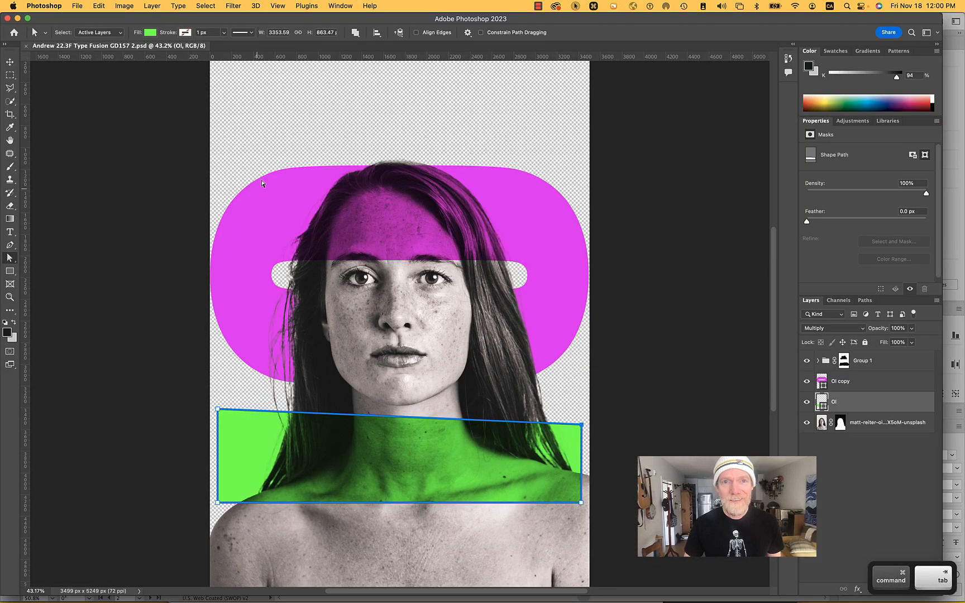
pyautogui.rightClick(108, 45)
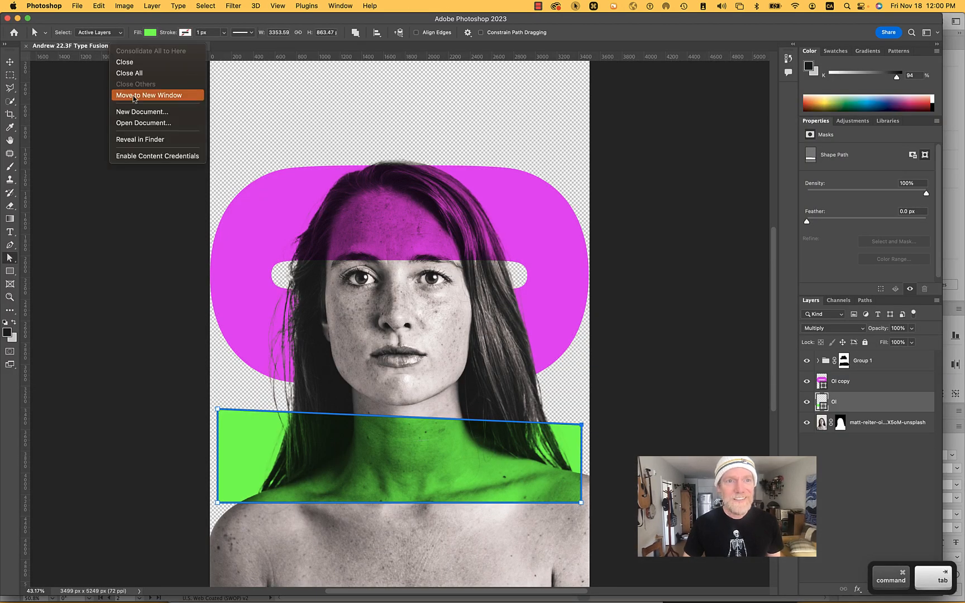
pyautogui.click(138, 139)
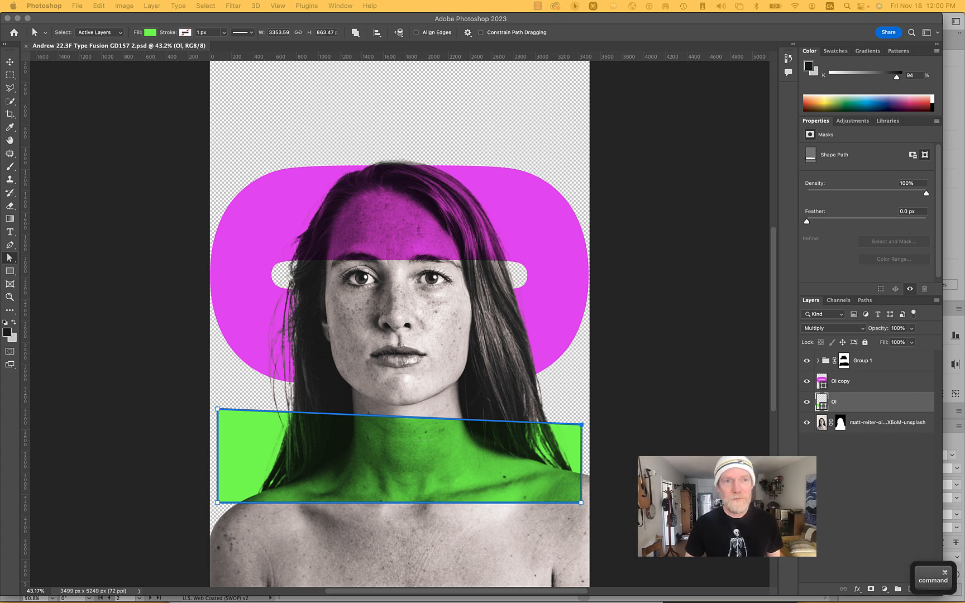
pyautogui.press('super+Tab')
pyautogui.press('super+Tab')
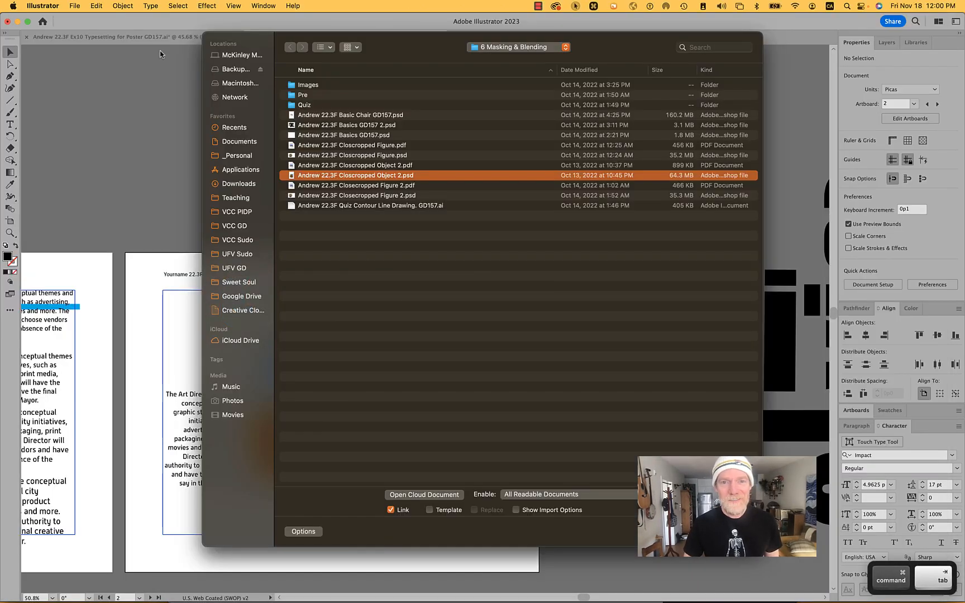
# Step: Place Type Fusion GD157.psd from the 11 Type folder inside Exercises as a linked file over the second artboard's empty right frame
pyautogui.click(518, 47)
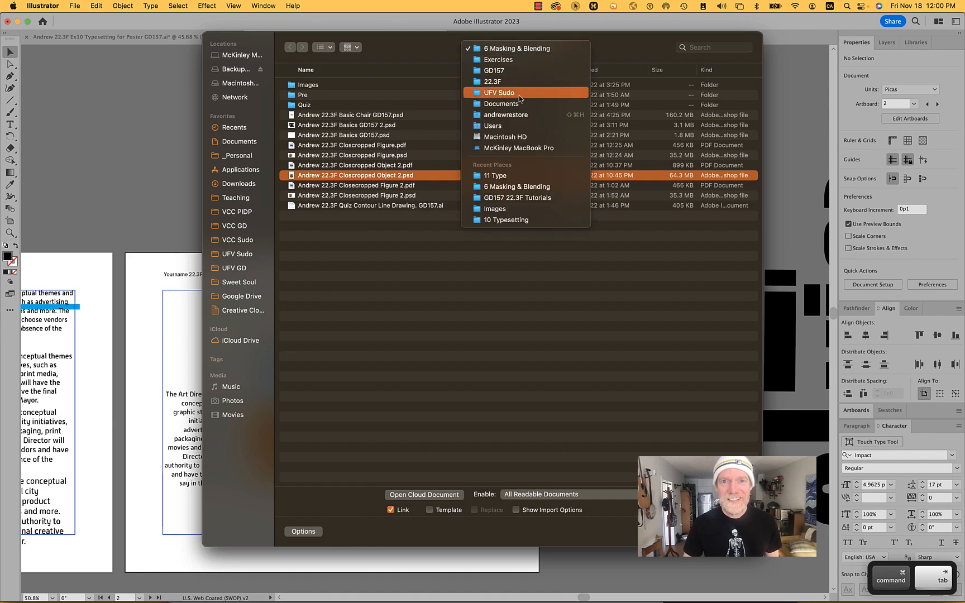
pyautogui.click(519, 61)
pyautogui.click(315, 158)
pyautogui.doubleClick(315, 158)
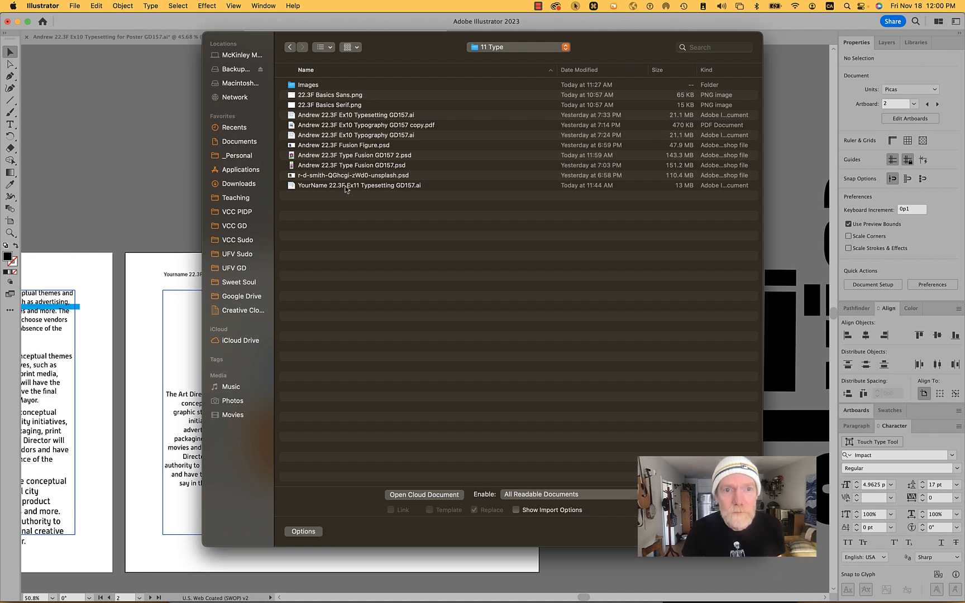
pyautogui.click(350, 166)
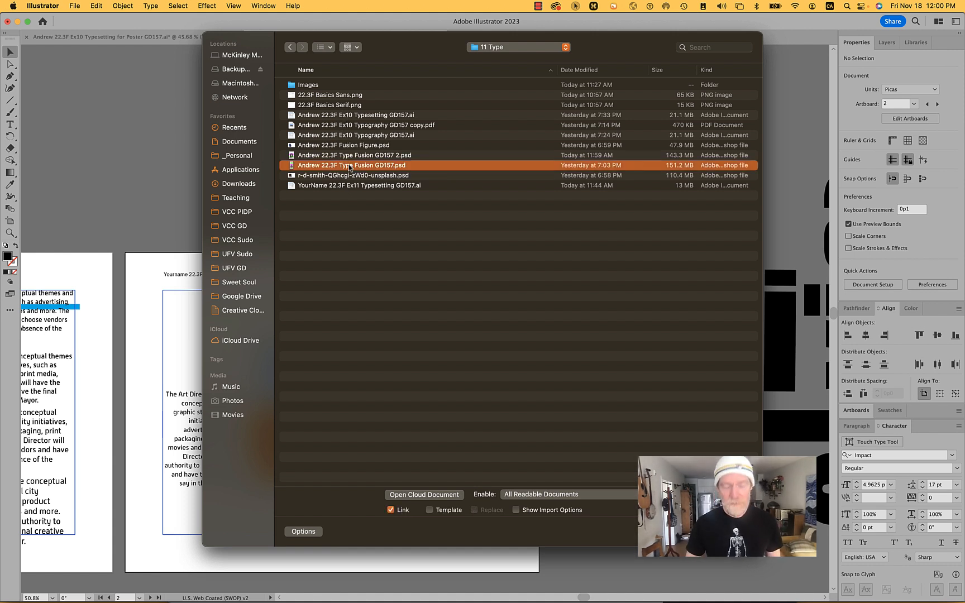
pyautogui.press('Return')
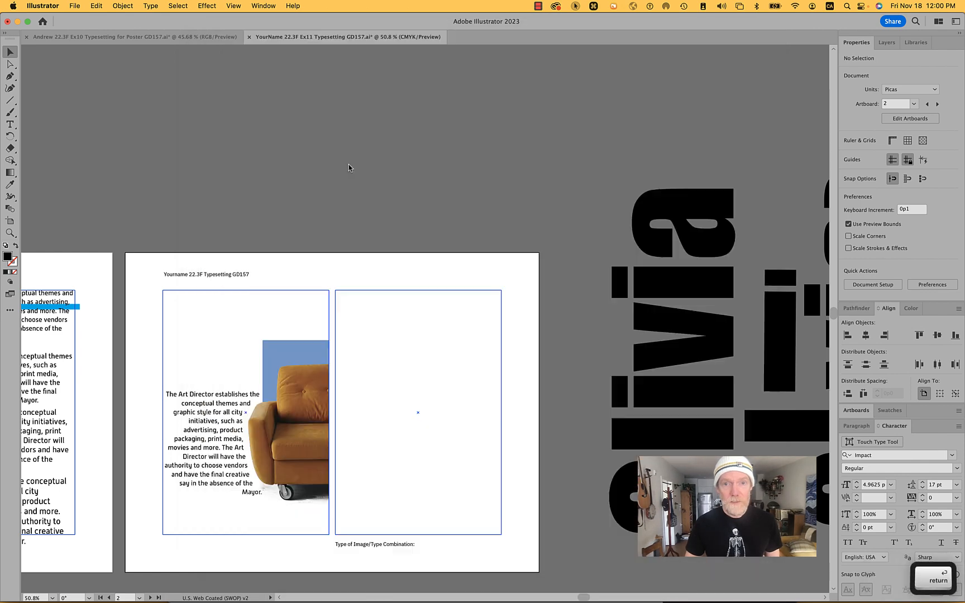
pyautogui.click(391, 314)
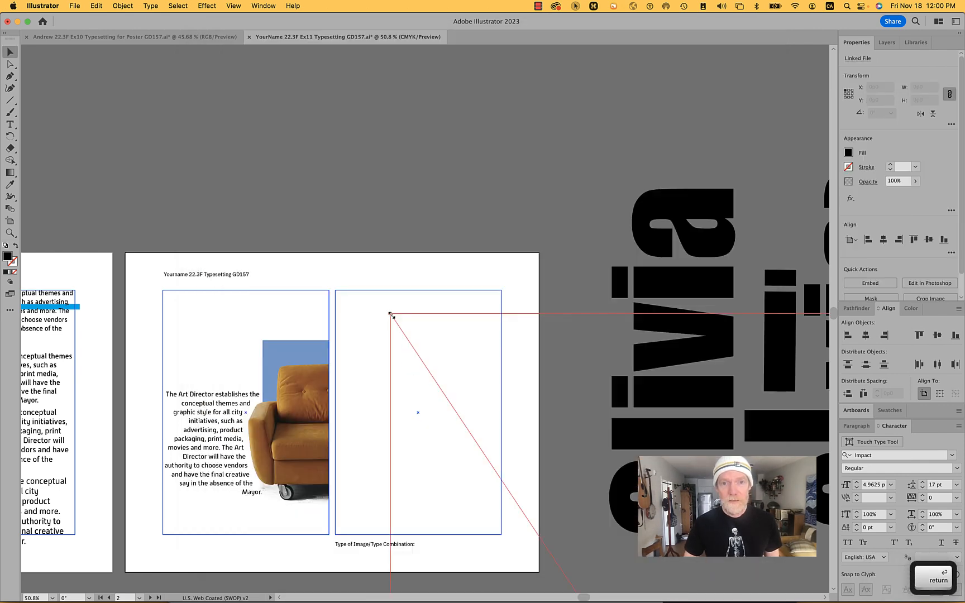
# Step: Move the placed image so its upper-left corner sits near the right frame's upper-left corner, at about X 33p2, Y 7p5
pyautogui.click(372, 321)
pyautogui.moveTo(372, 319); pyautogui.dragTo(373, 320)
pyautogui.moveTo(538, 321); pyautogui.dragTo(525, 336)
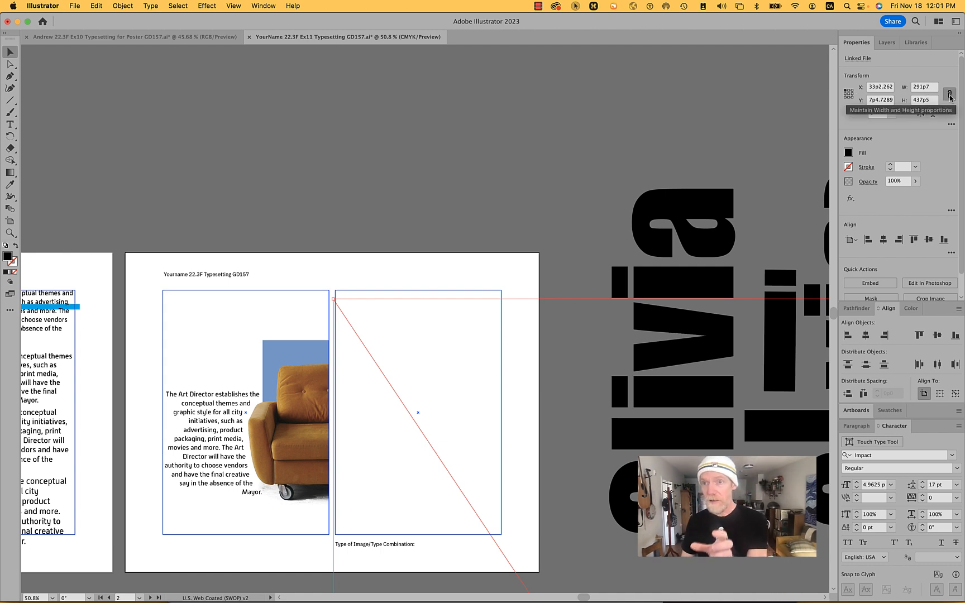
# Step: Scale the placed portrait proportionally to a width of 26p6 and move it into the right frame, at about X 33p7, Y 5p3
pyautogui.click(932, 90)
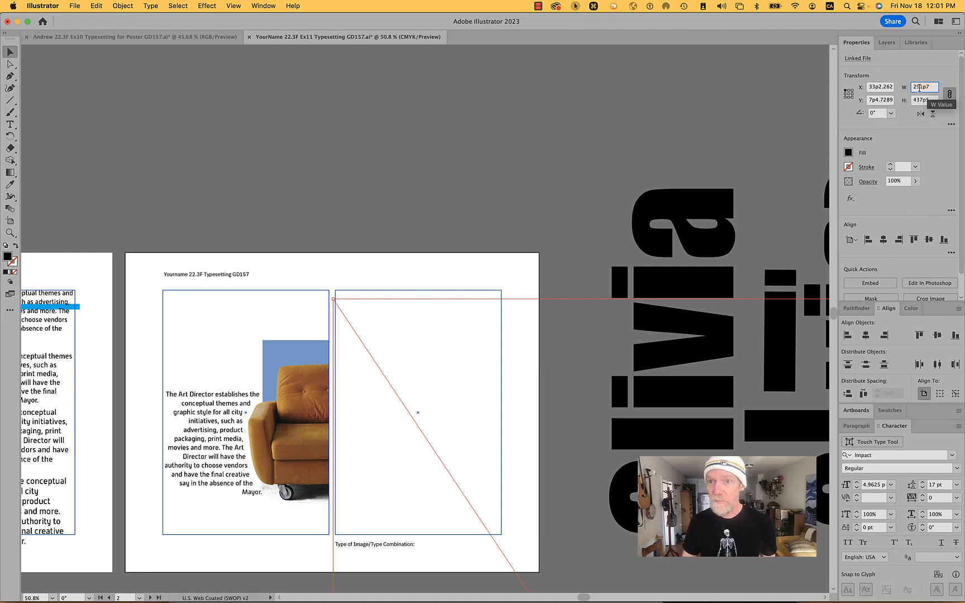
pyautogui.write('26')
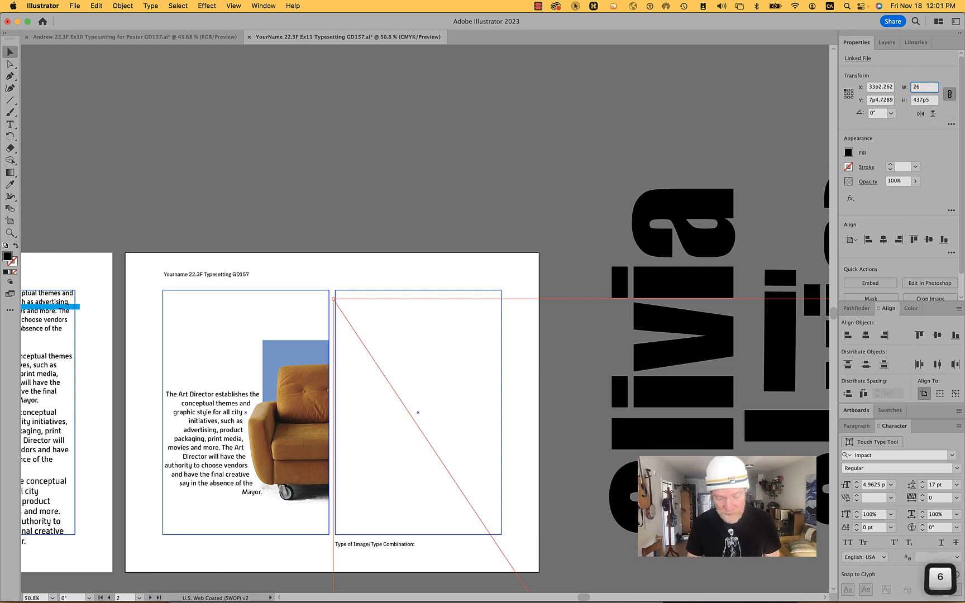
pyautogui.write('p6')
pyautogui.press('Tab')
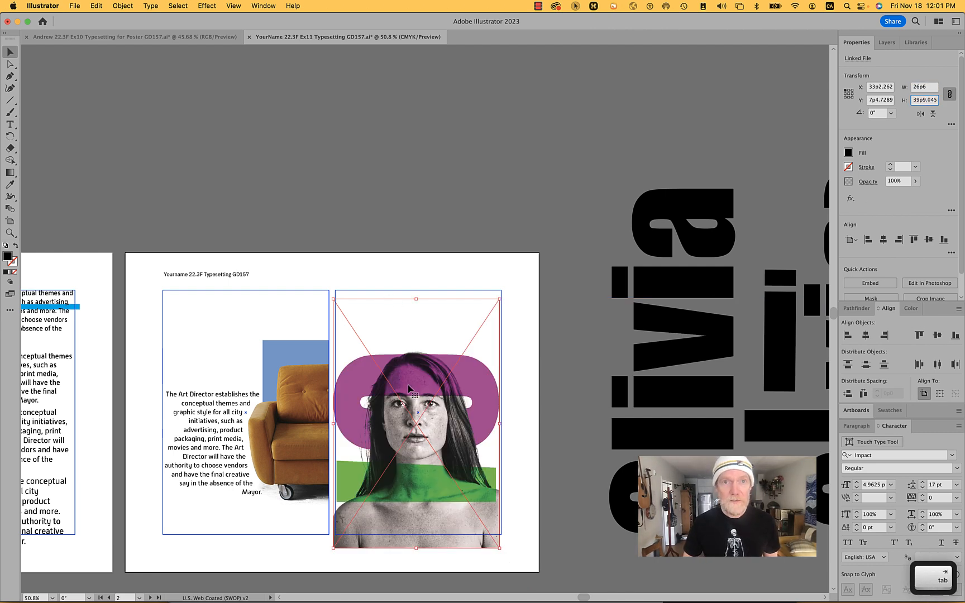
pyautogui.moveTo(418, 366); pyautogui.dragTo(421, 353)
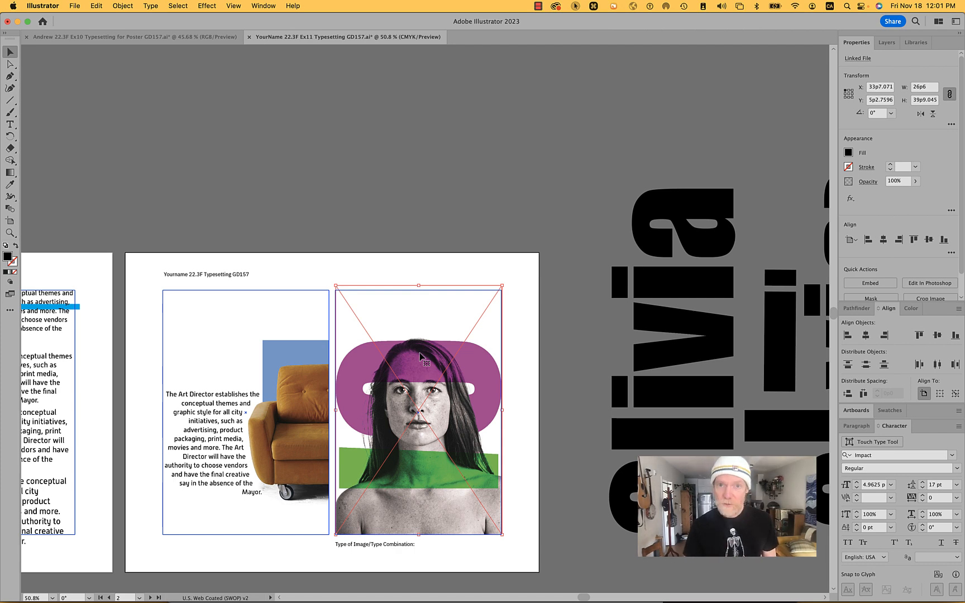
# Step: Compare the portrait's colors with the original in Photoshop, return to Illustrator, and change the document color mode to RGB Color
pyautogui.press('super+Tab')
pyautogui.press('super+Tab')
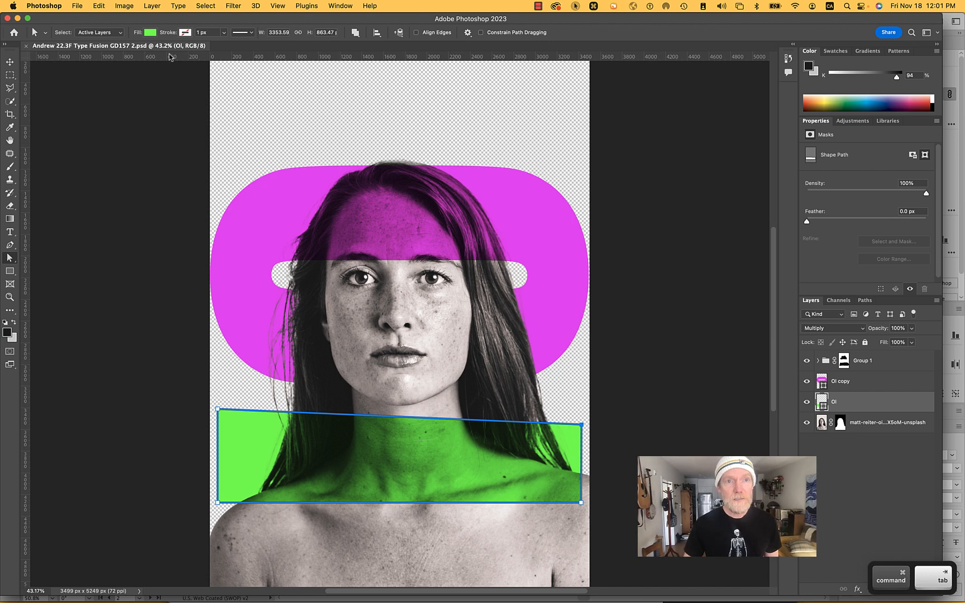
pyautogui.press('super+Tab')
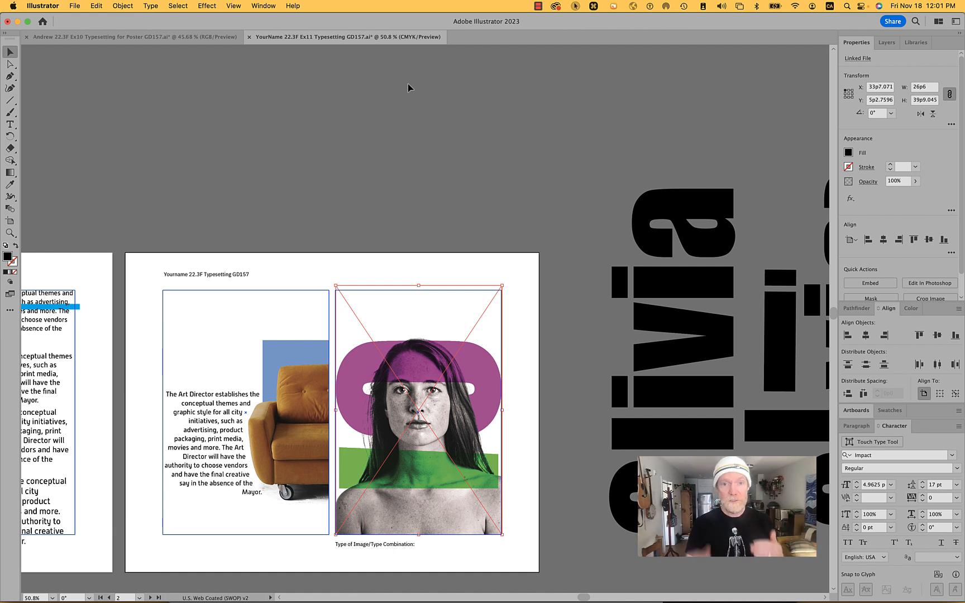
pyautogui.click(74, 6)
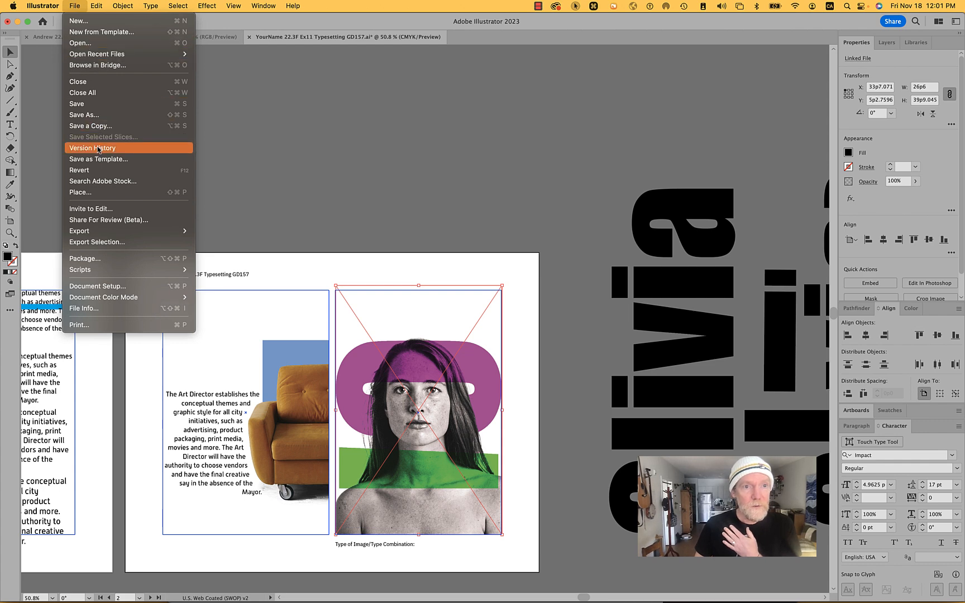
pyautogui.moveTo(102, 298)
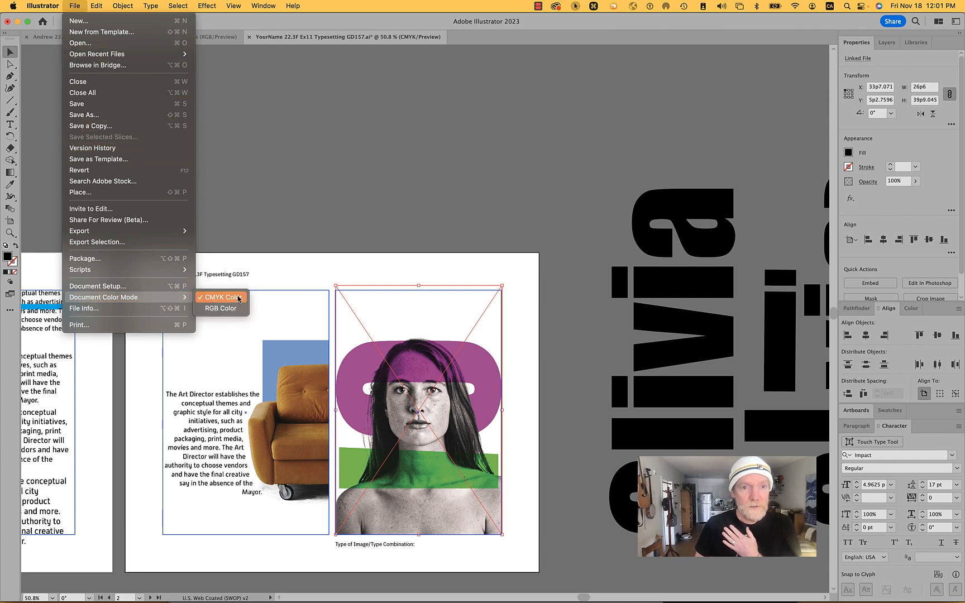
pyautogui.click(224, 308)
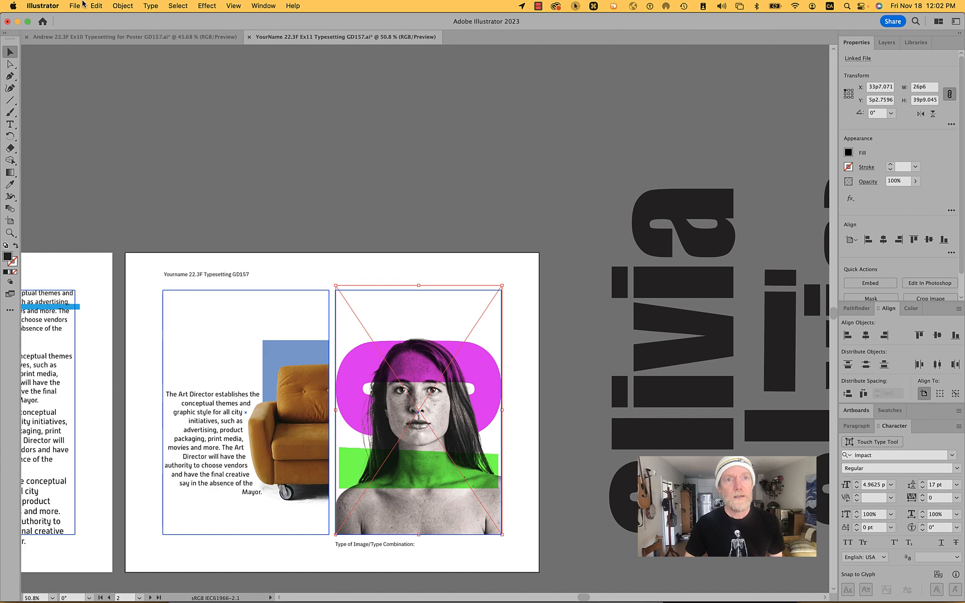
# Step: Save the typesetting document with its RGB color mode
pyautogui.click(70, 5)
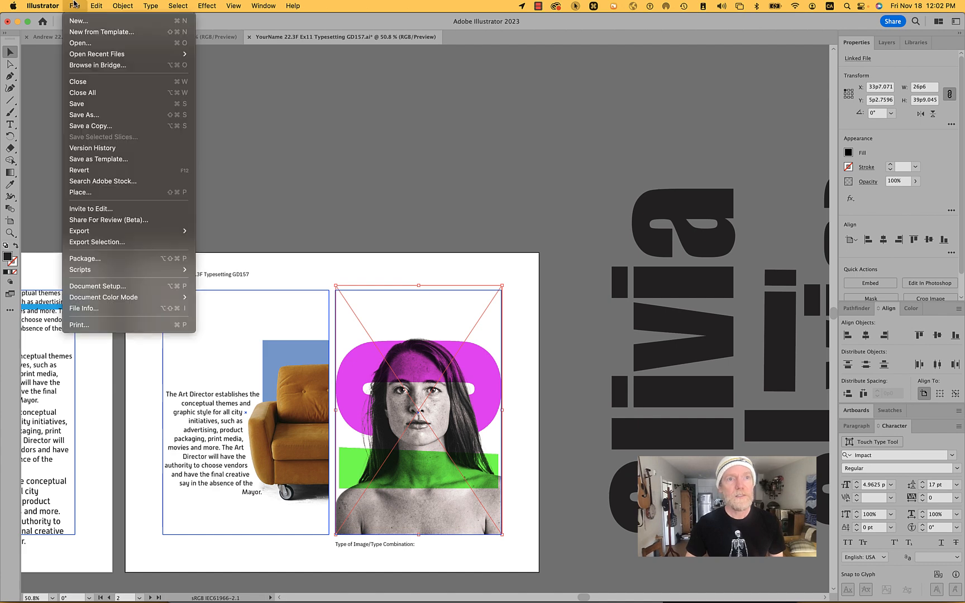
pyautogui.click(102, 108)
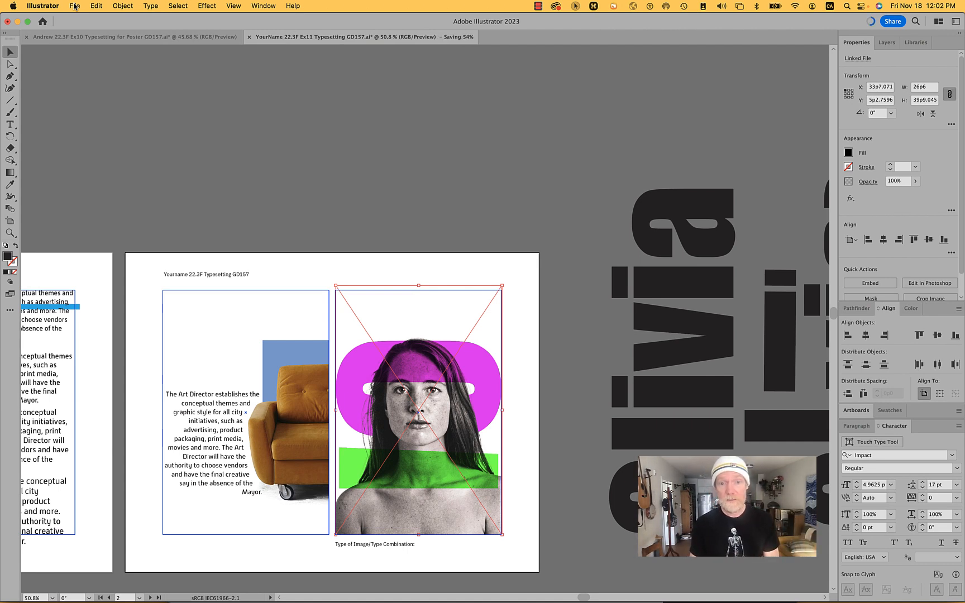
pyautogui.click(74, 6)
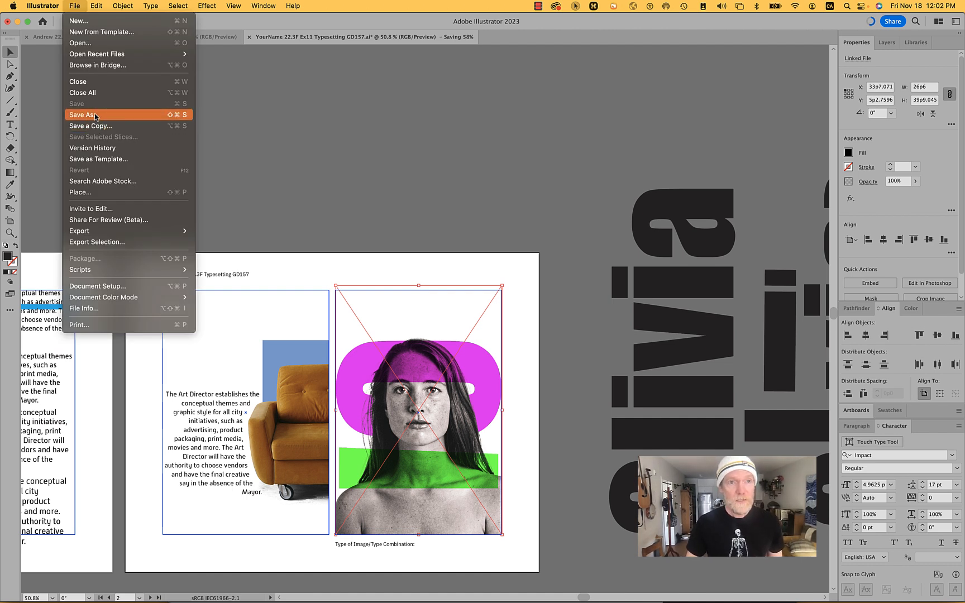
pyautogui.click(95, 119)
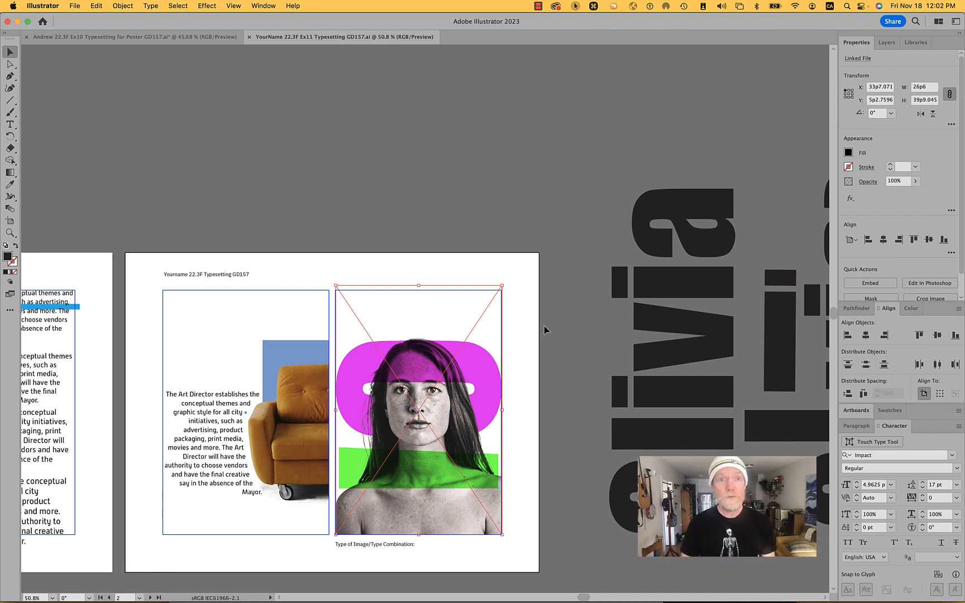
# Step: Start saving a copy of the document in the 11 Type folder, with the Adobe PDF format
pyautogui.click(74, 5)
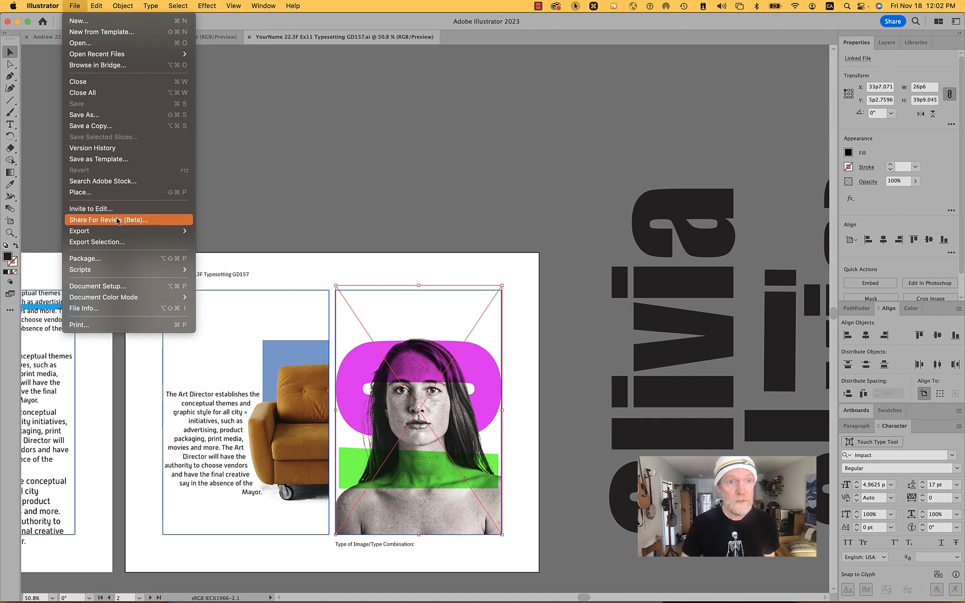
pyautogui.moveTo(119, 234)
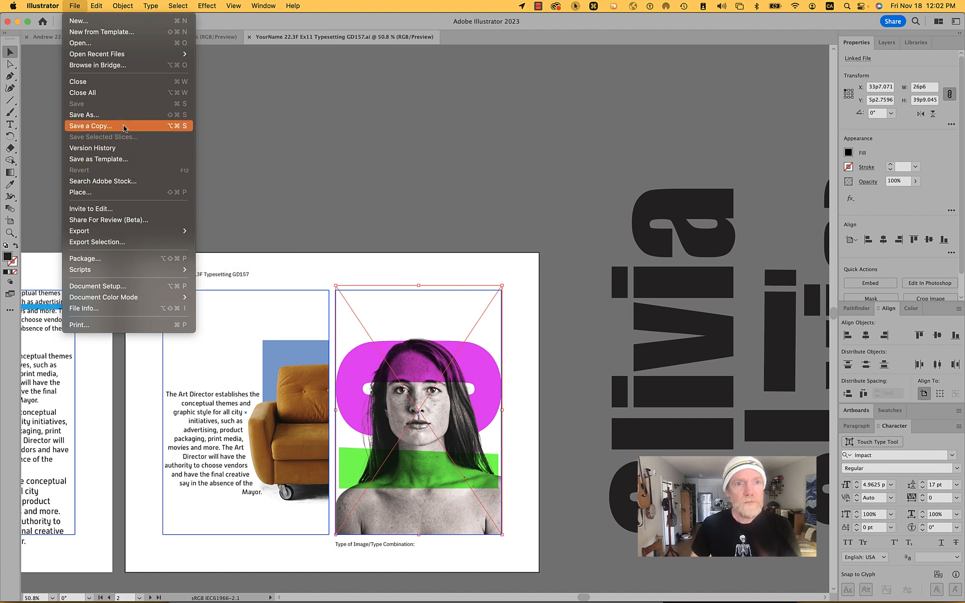
pyautogui.click(123, 127)
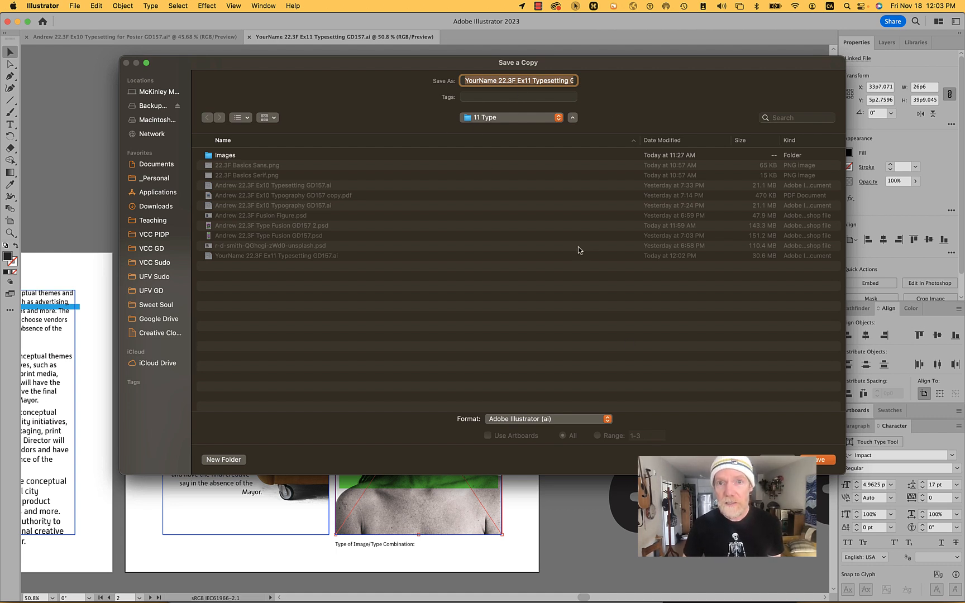
pyautogui.click(560, 420)
pyautogui.click(561, 454)
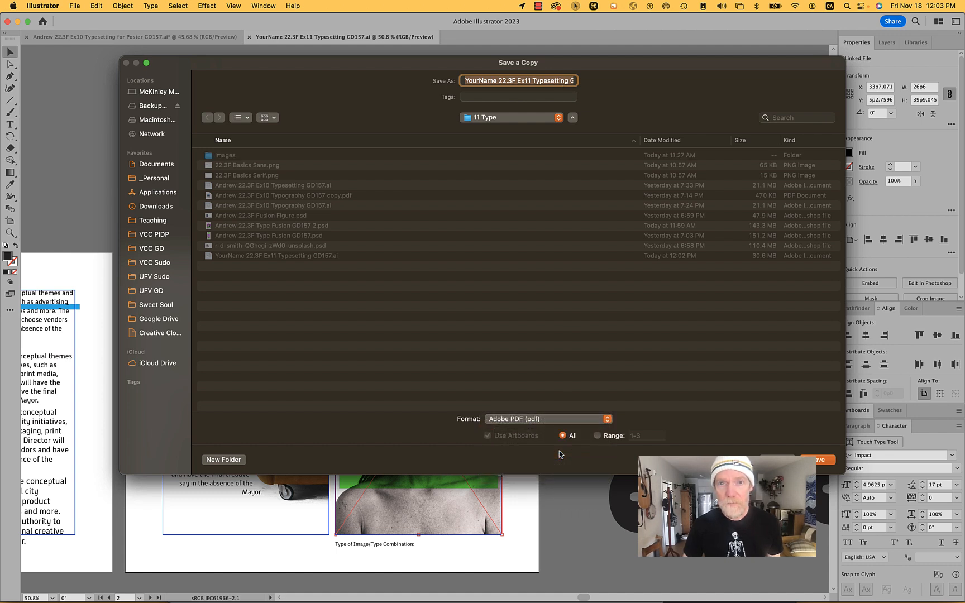
# Step: Name the copy YourName 22.3F Ex11 Typesetting GD157.pdf and proceed to the PDF settings with all artboards included
pyautogui.press('Right')
pyautogui.press('Left')
pyautogui.press('Left')
pyautogui.press('Left')
pyautogui.press('Left')
pyautogui.press('BackSpace')
pyautogui.press('BackSpace')
pyautogui.press('BackSpace')
pyautogui.press('BackSpace')
pyautogui.press('BackSpace')
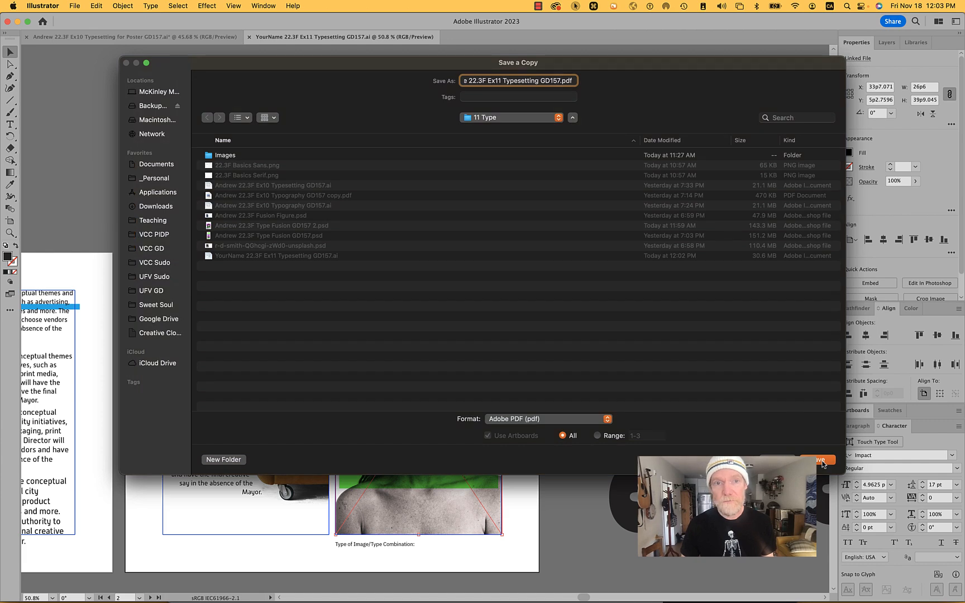
pyautogui.click(821, 462)
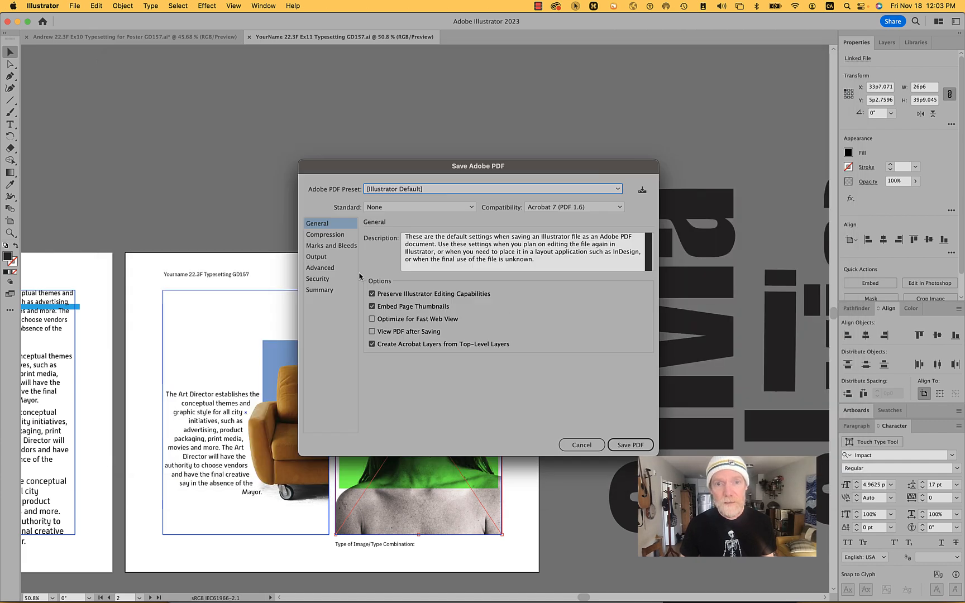
# Step: Save the PDF with the GD157 Submission preset, downsampling color and grayscale bitmap images to 150 ppi
pyautogui.click(503, 189)
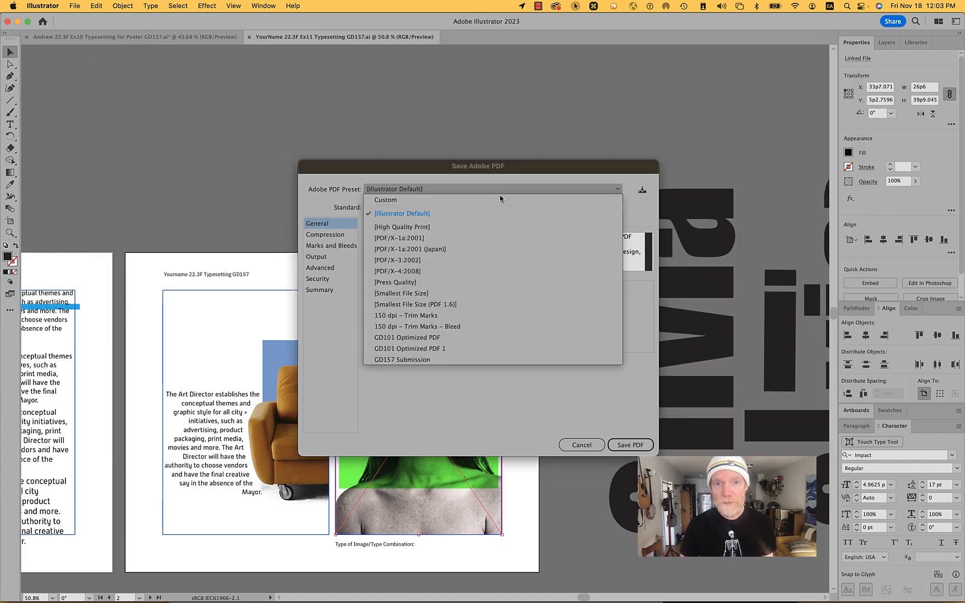
pyautogui.click(462, 361)
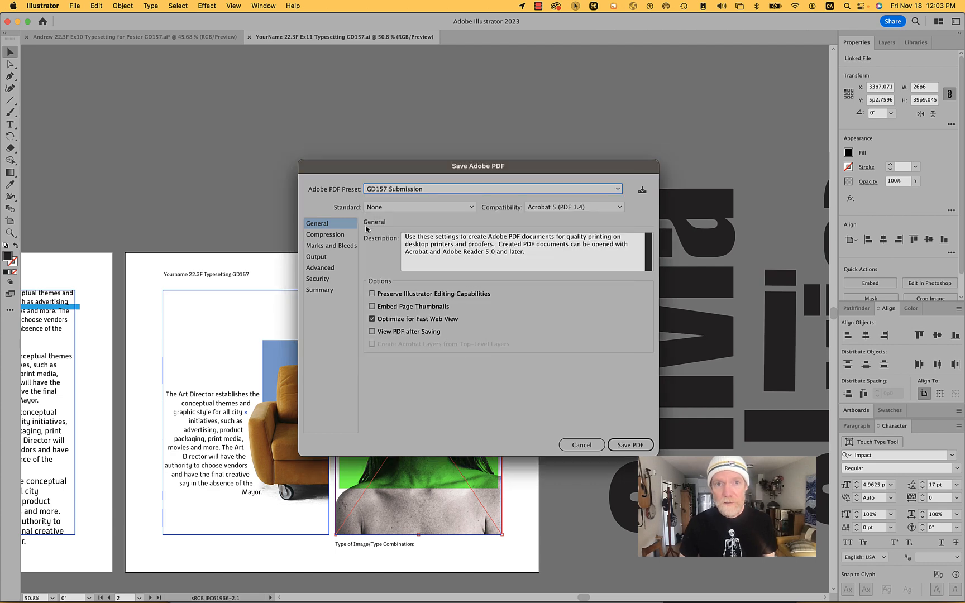
pyautogui.click(335, 234)
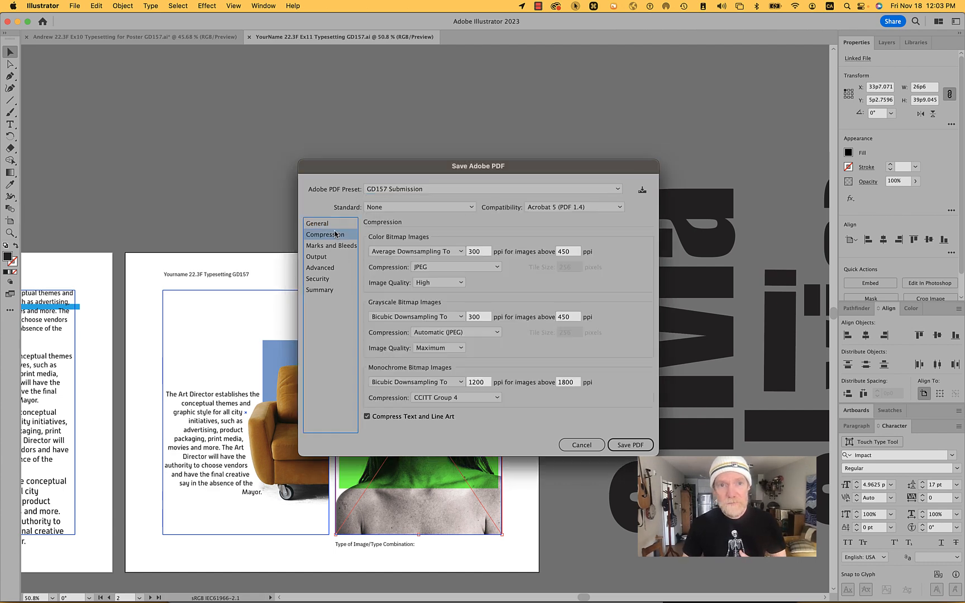
pyautogui.click(482, 252)
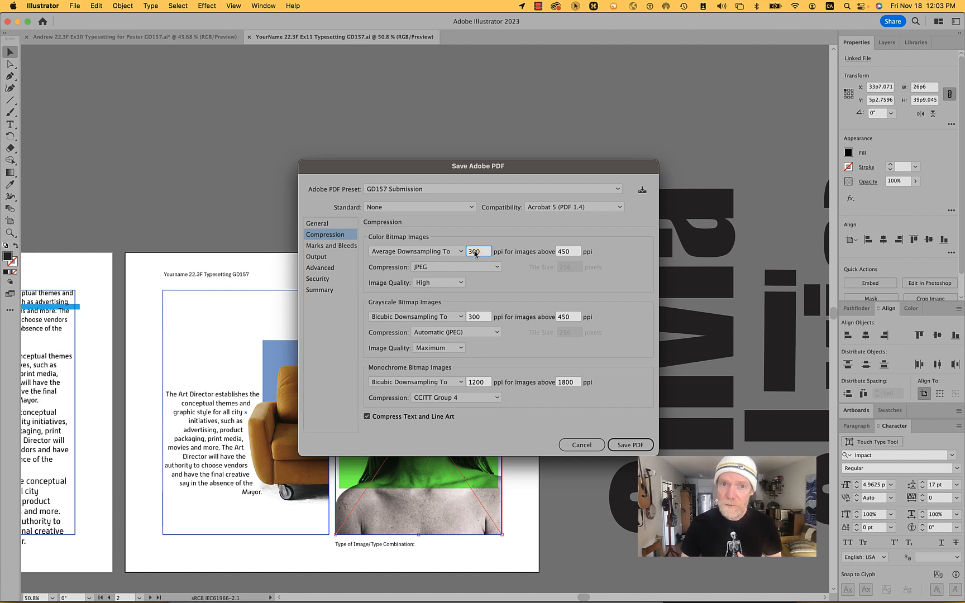
pyautogui.write('150')
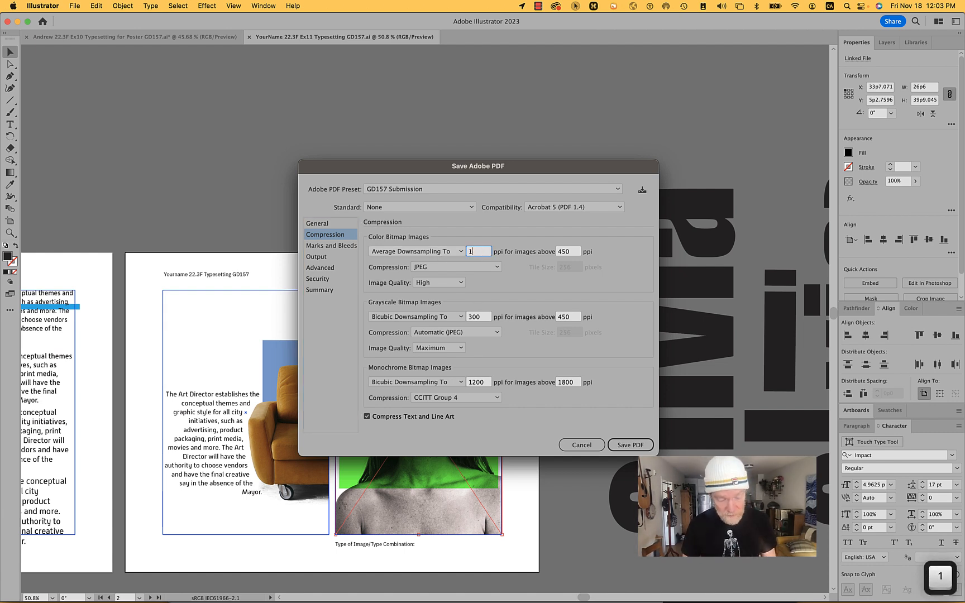
pyautogui.click(485, 317)
pyautogui.write('150')
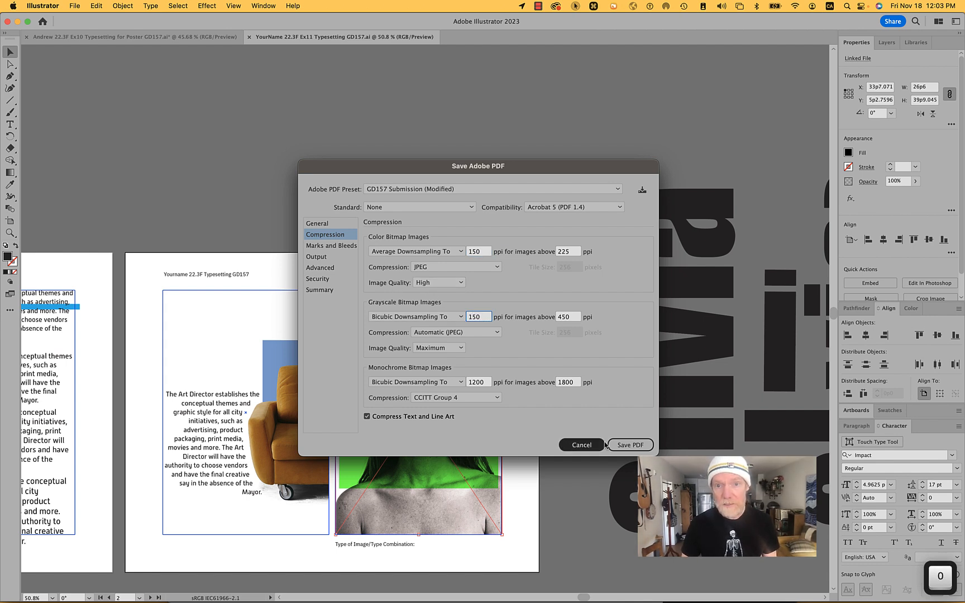
pyautogui.click(631, 445)
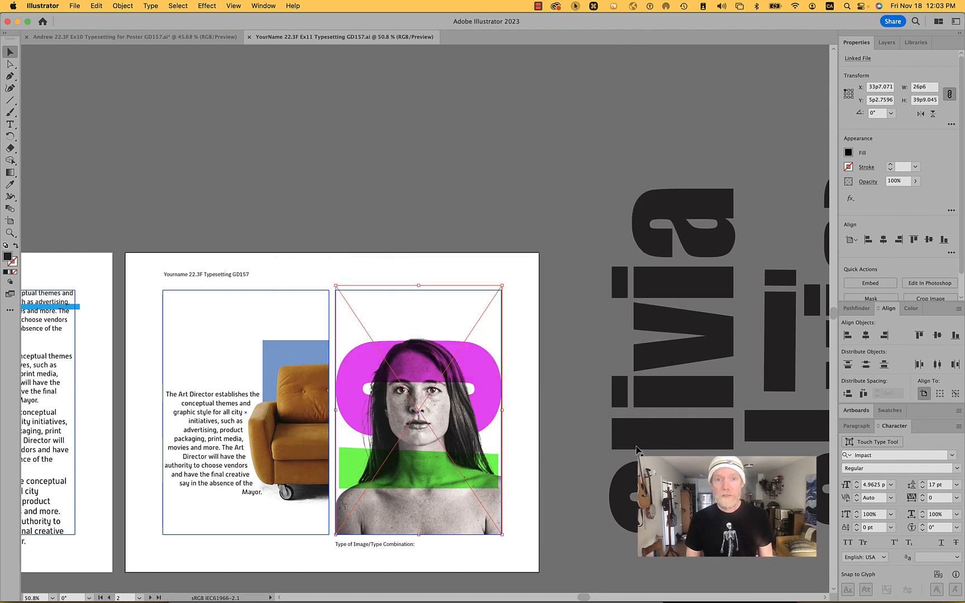
# Step: Switch to Safari and open the Exercise 11: Typesetting assignment from the 11 & 12—Typesetting folder in Weekly Content
pyautogui.press('super+Tab')
pyautogui.press('super+Tab')
pyautogui.press('super+Tab')
pyautogui.press('super+Tab')
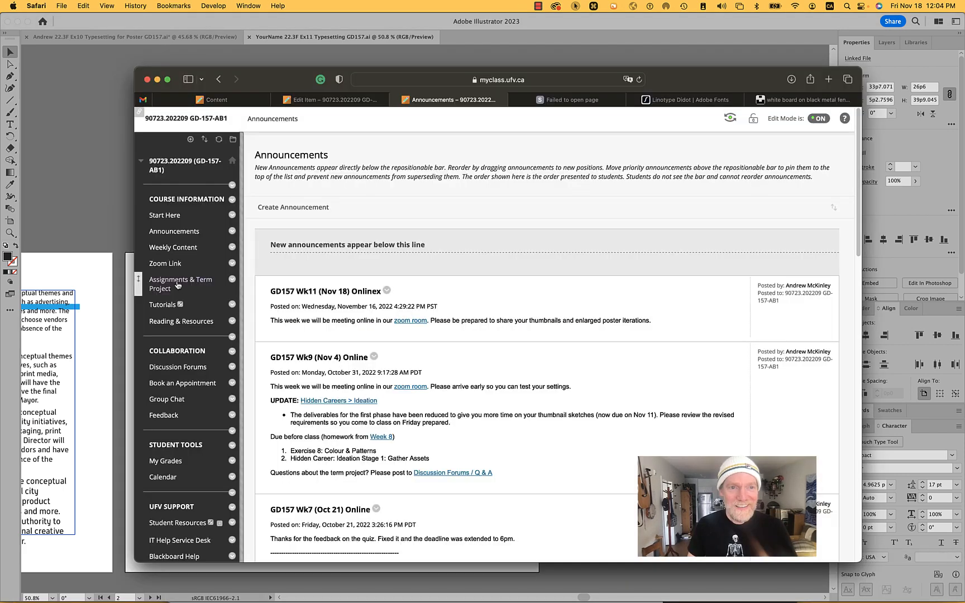
pyautogui.click(174, 252)
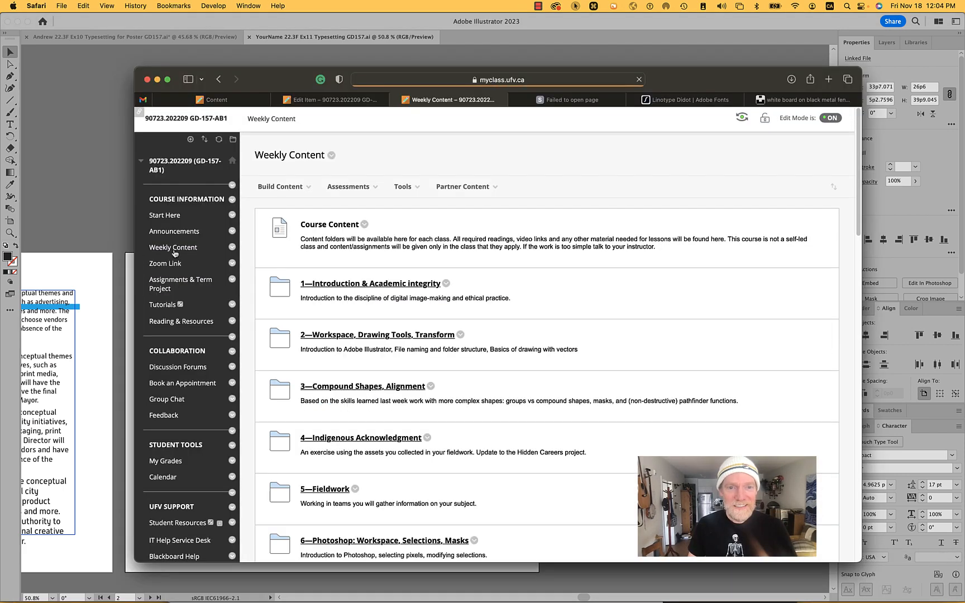
pyautogui.scroll(-6, 425, 494)
pyautogui.click(359, 409)
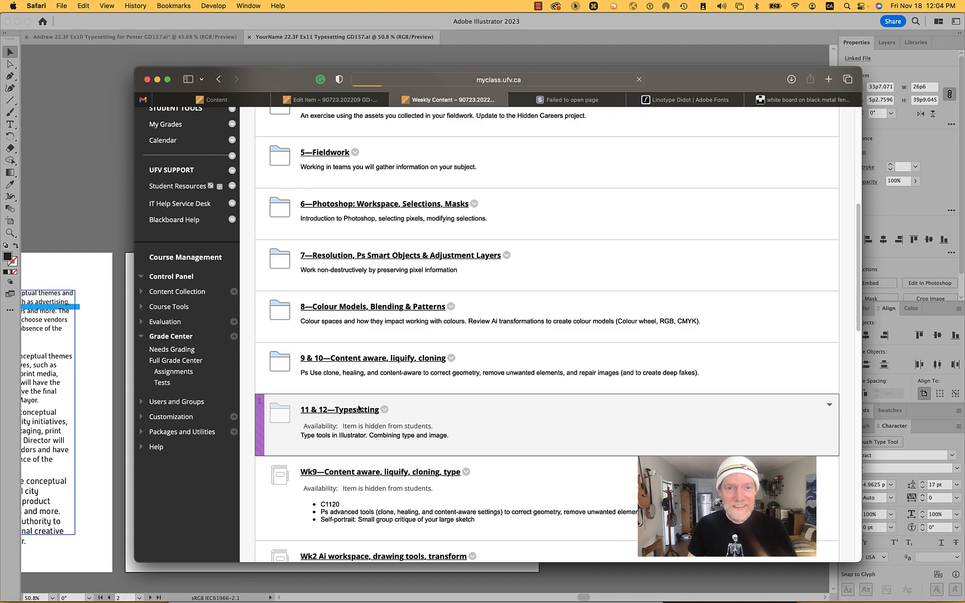
pyautogui.scroll(-7, 359, 409)
pyautogui.scroll(-4, 359, 408)
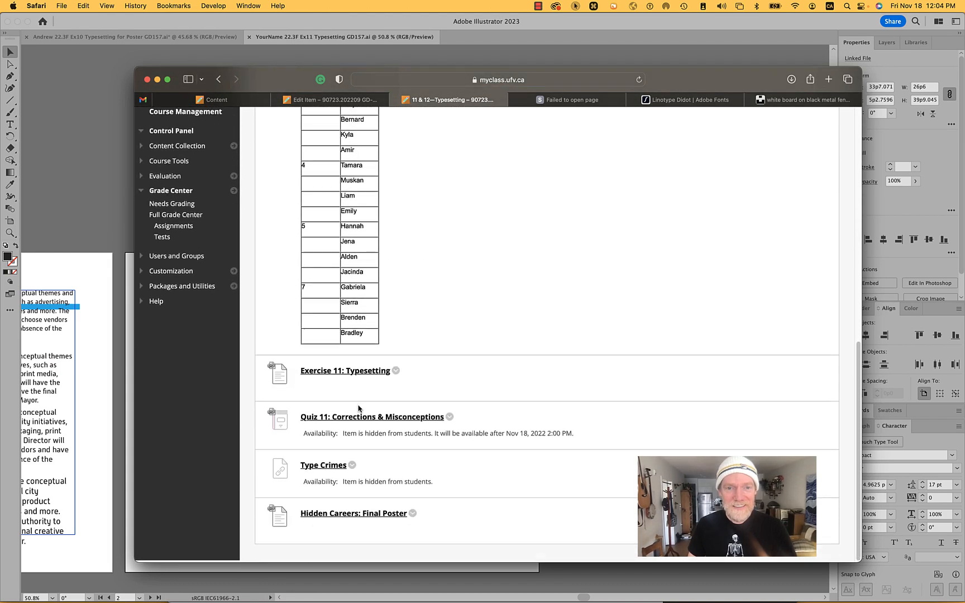
pyautogui.click(338, 373)
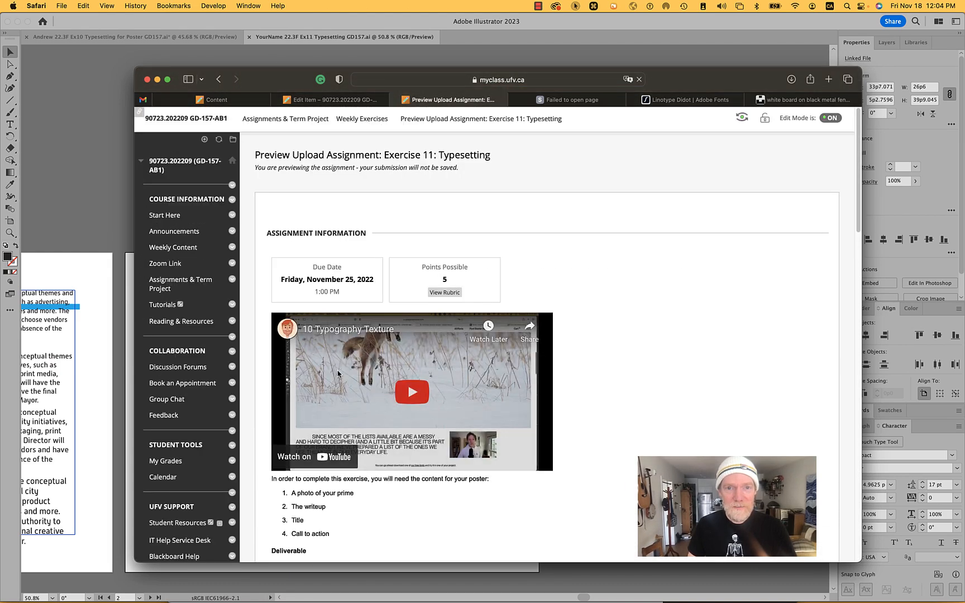
# Step: Review the assignment's deliverables and its submission section for text, attached files and comments
pyautogui.scroll(-10, 338, 373)
pyautogui.scroll(-12, 338, 373)
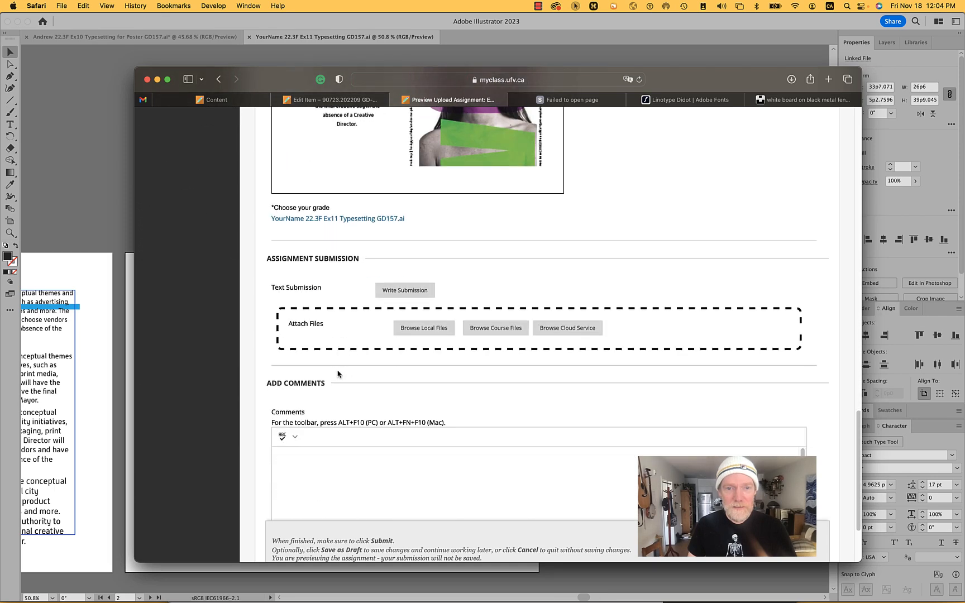
pyautogui.scroll(8, 411, 211)
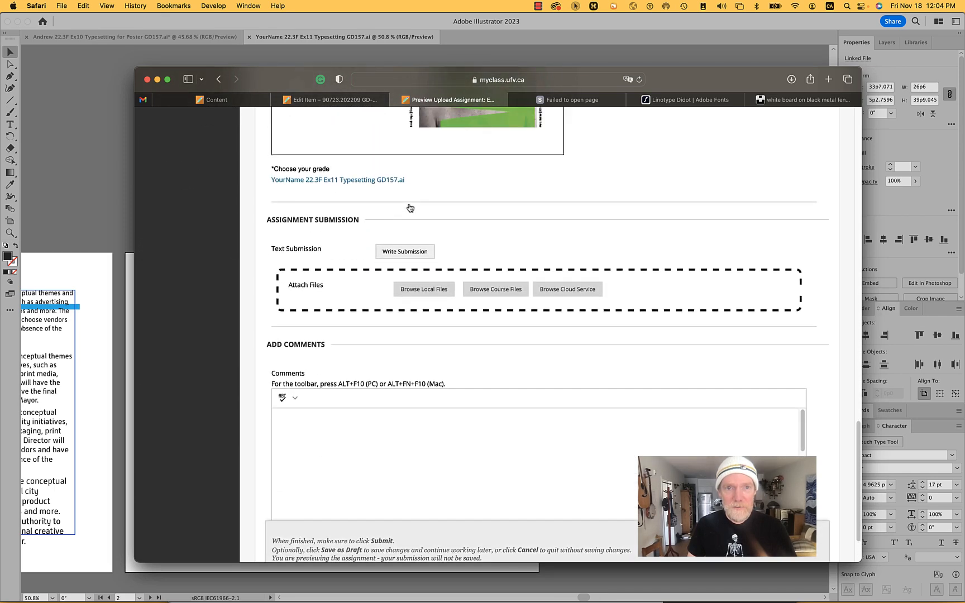
pyautogui.scroll(8, 411, 208)
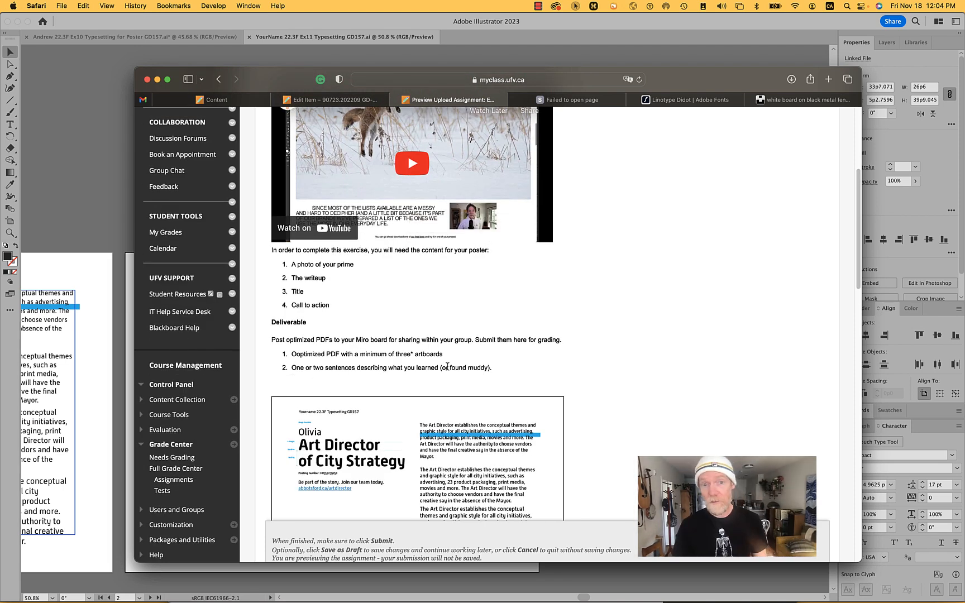
pyautogui.scroll(-15, 447, 367)
pyautogui.scroll(-2, 448, 367)
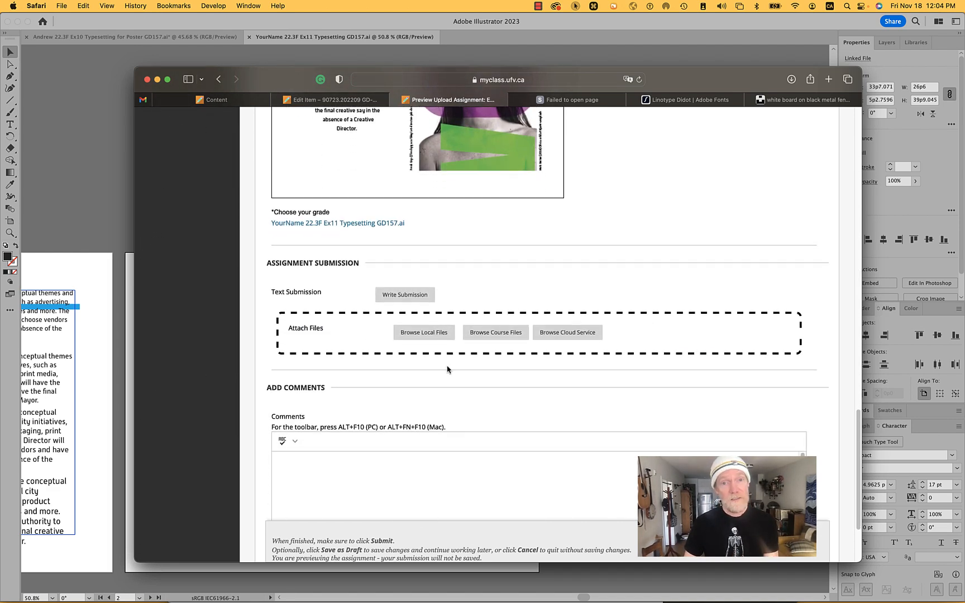
# Step: Attach the local file YourName 22.3F Ex11 Typesetting GD157.pdf from the 11 Type folder to the assignment submission
pyautogui.click(419, 337)
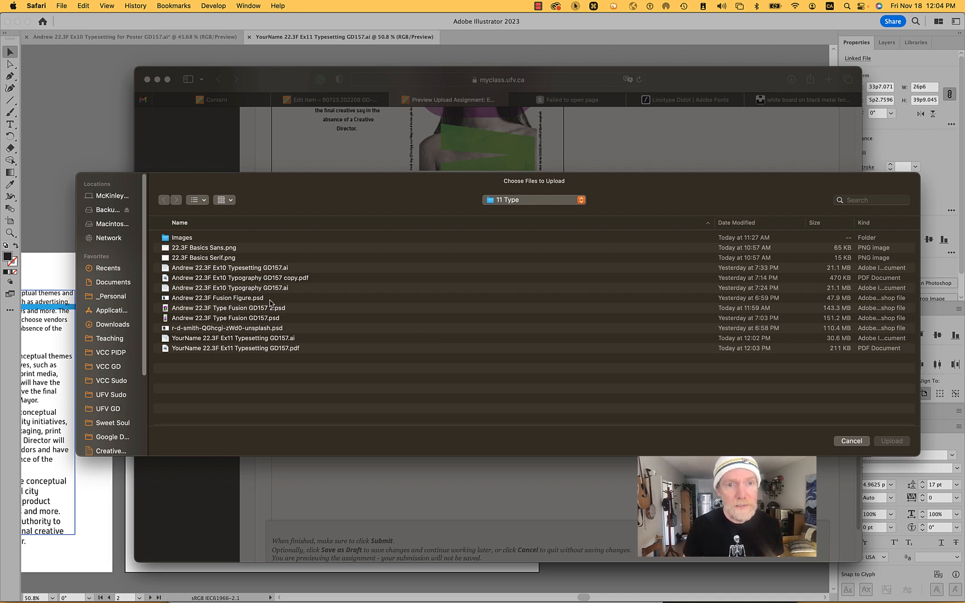
pyautogui.click(237, 348)
pyautogui.click(902, 441)
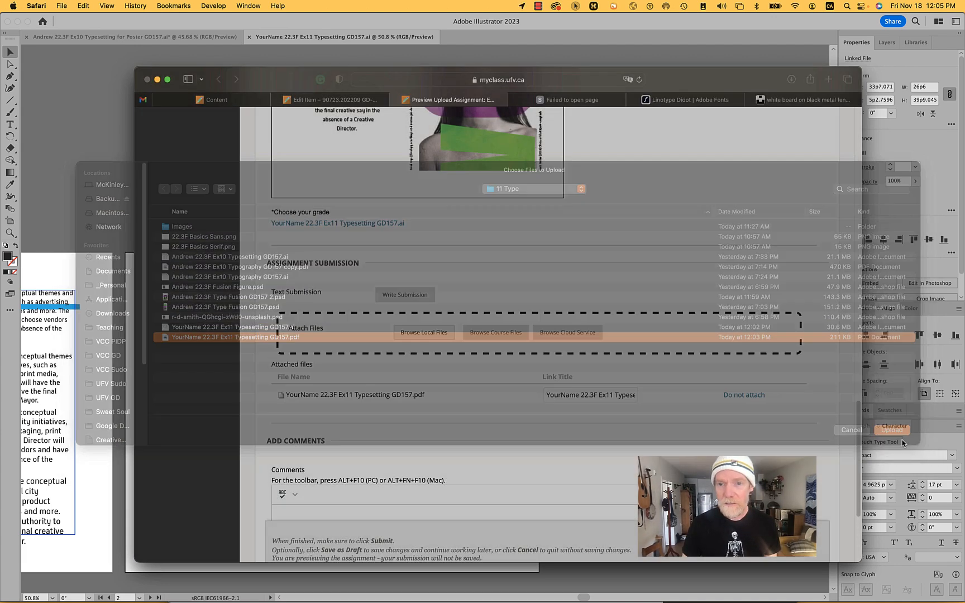
# Step: Start a written text submission for the assignment reading "What I learned. or what was frusrating"
pyautogui.click(410, 296)
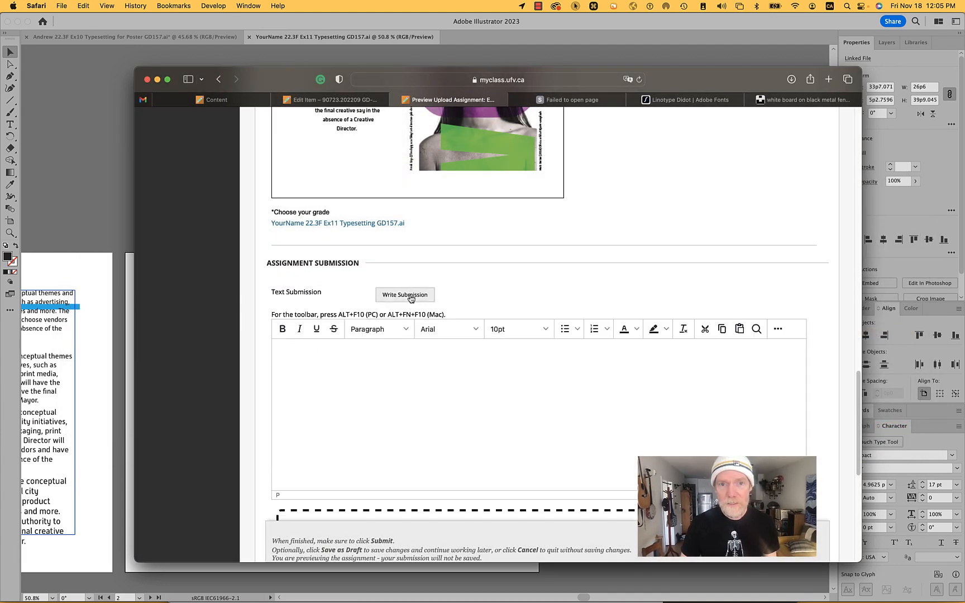
pyautogui.click(403, 371)
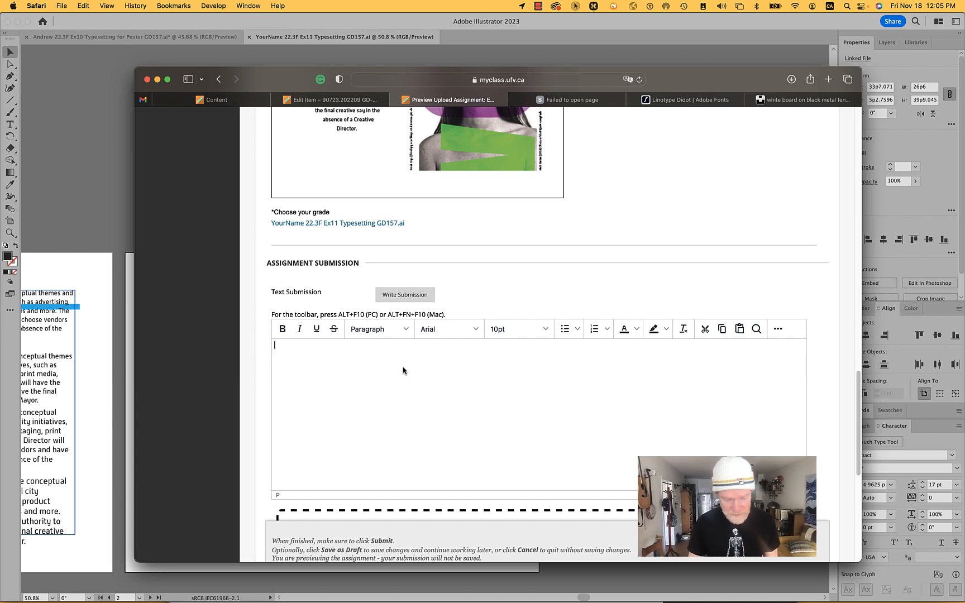
pyautogui.write('What I learned. ')
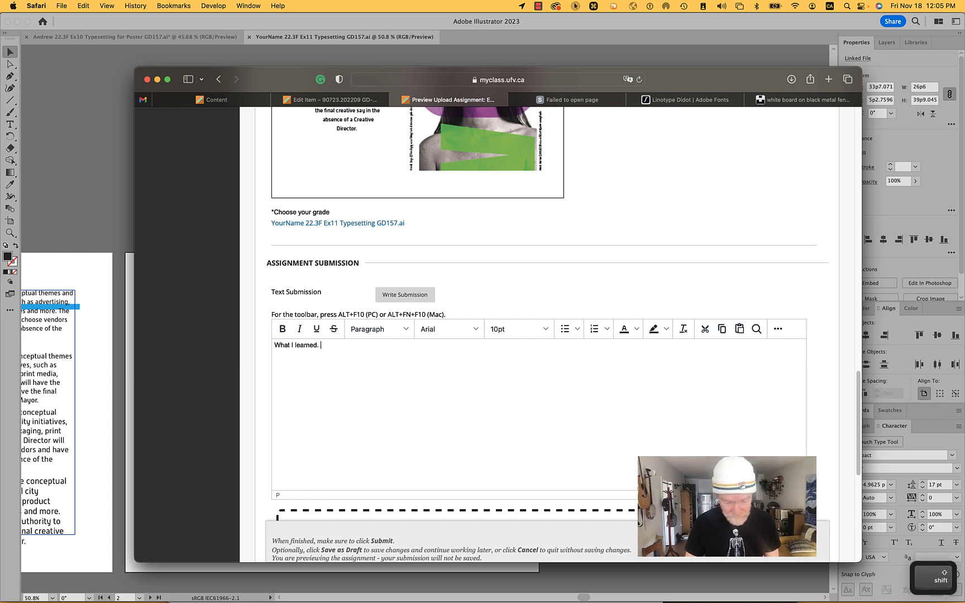
pyautogui.write('or what was frusratin')
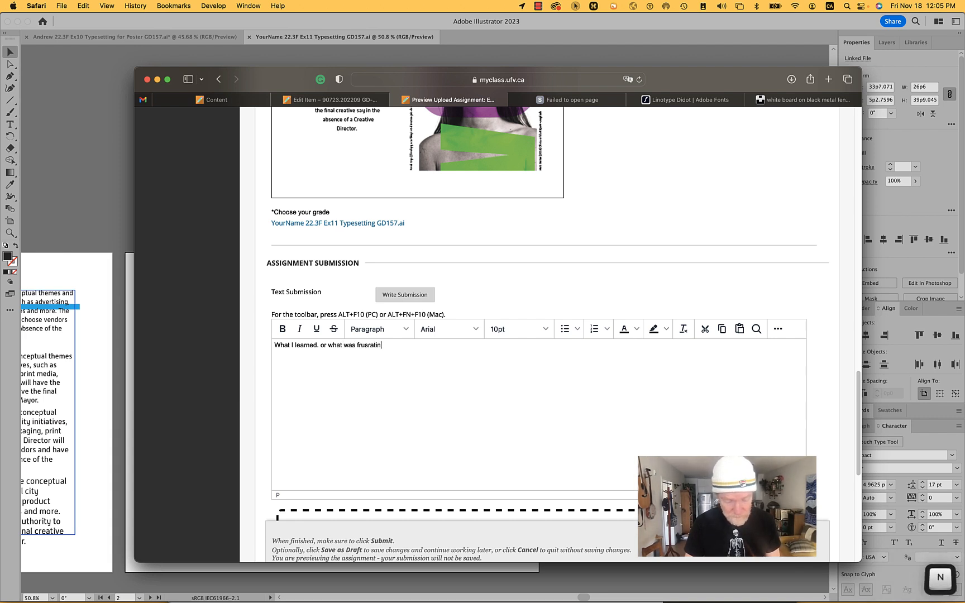
pyautogui.write('g')
# Step: Remove the period after "learned" in the text submission and add a period at the end of the sentence
pyautogui.hotkey('alt', 'Left')
pyautogui.hotkey('alt', 'Left')
pyautogui.hotkey('alt', 'Left')
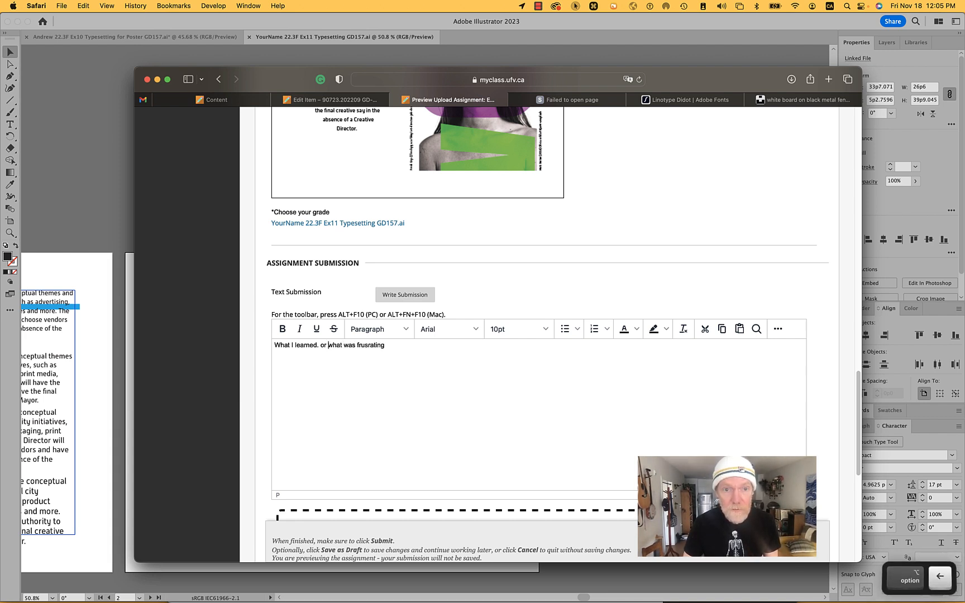
pyautogui.hotkey('alt', 'Left')
pyautogui.press('Left')
pyautogui.press('BackSpace')
pyautogui.hotkey('alt', 'Right')
pyautogui.hotkey('alt', 'Right')
pyautogui.hotkey('alt', 'Right')
pyautogui.hotkey('alt', 'Right')
pyautogui.write('.')
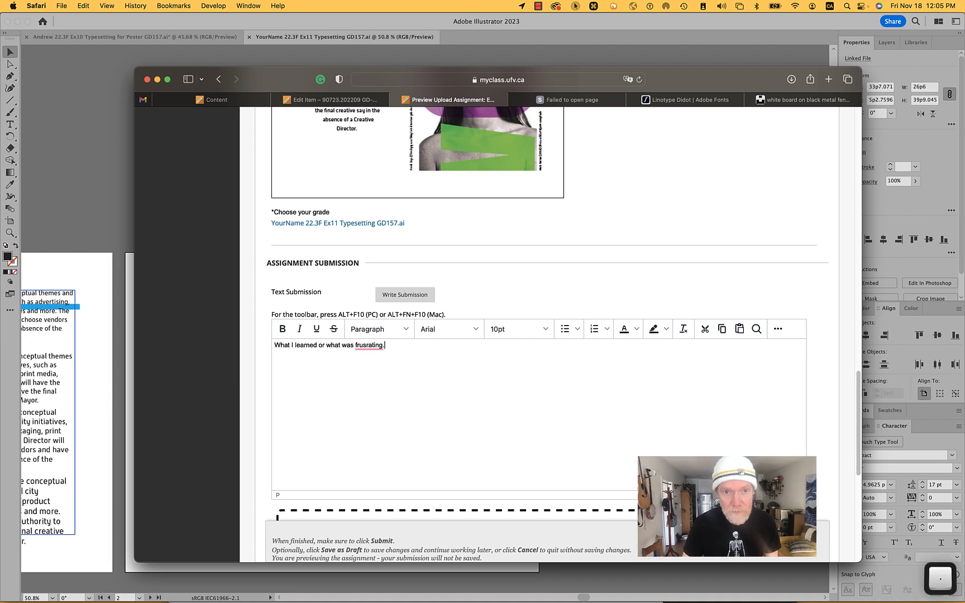
# Step: Accept the Grammarly suggestions to correct the last word to "frustrating" and change its ending punctuation to a question mark
pyautogui.moveTo(369, 346)
pyautogui.click(378, 365)
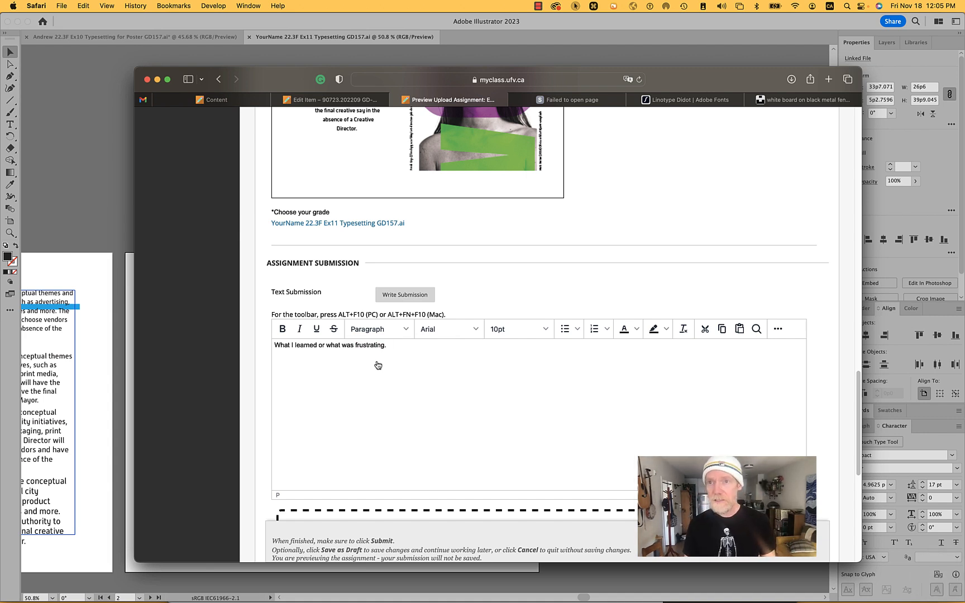
pyautogui.write('.')
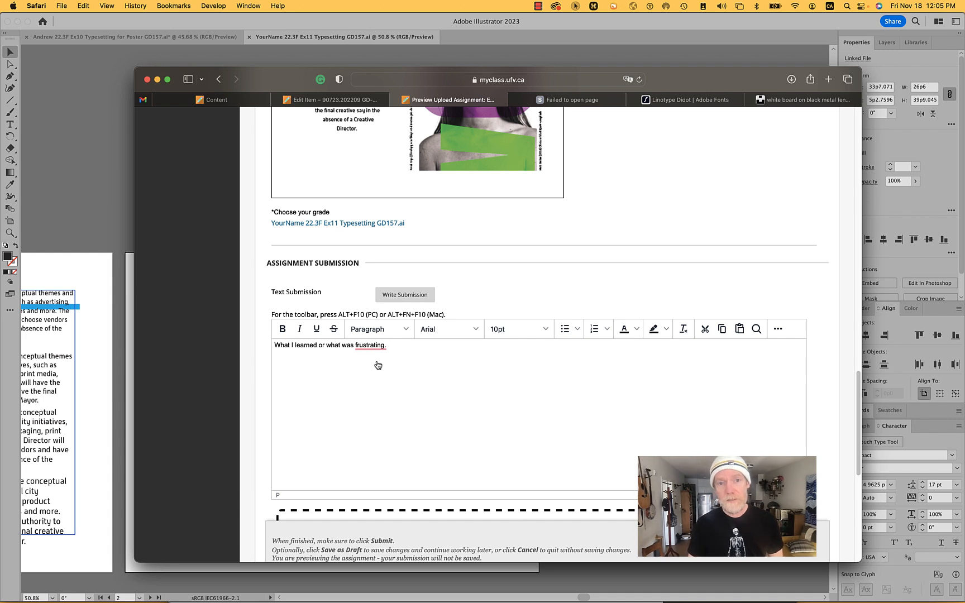
pyautogui.moveTo(376, 344)
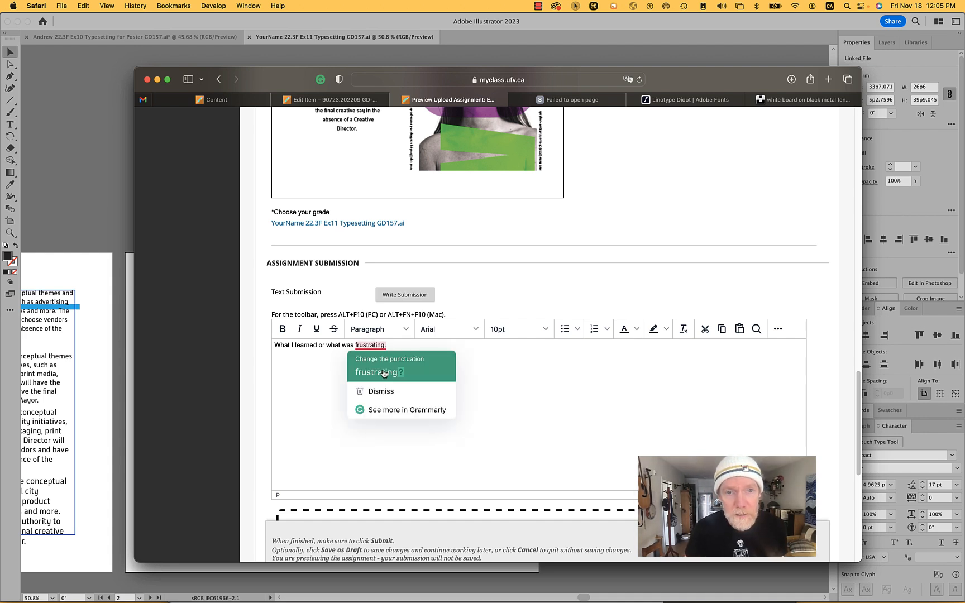
pyautogui.click(384, 372)
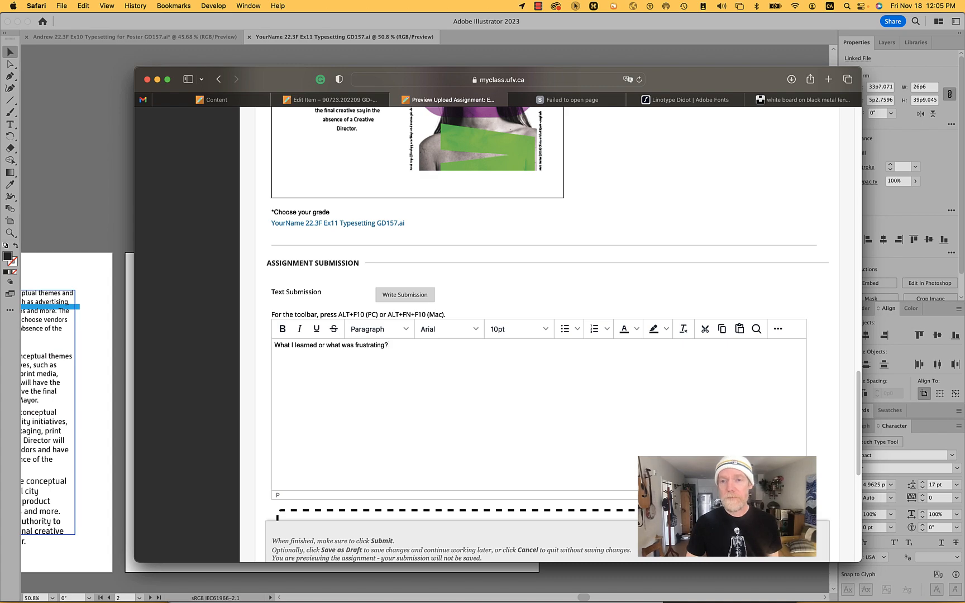
# Step: Review the assignment's Deliverable section about posting optimized PDFs to the Miro board, and begin switching to another app
pyautogui.scroll(15, 826, 466)
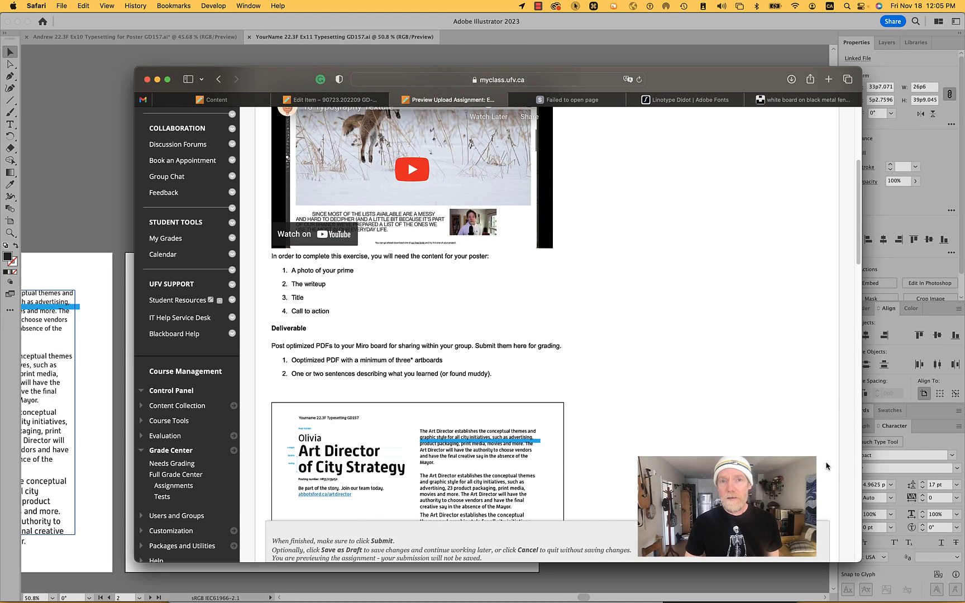
pyautogui.scroll(-3, 826, 466)
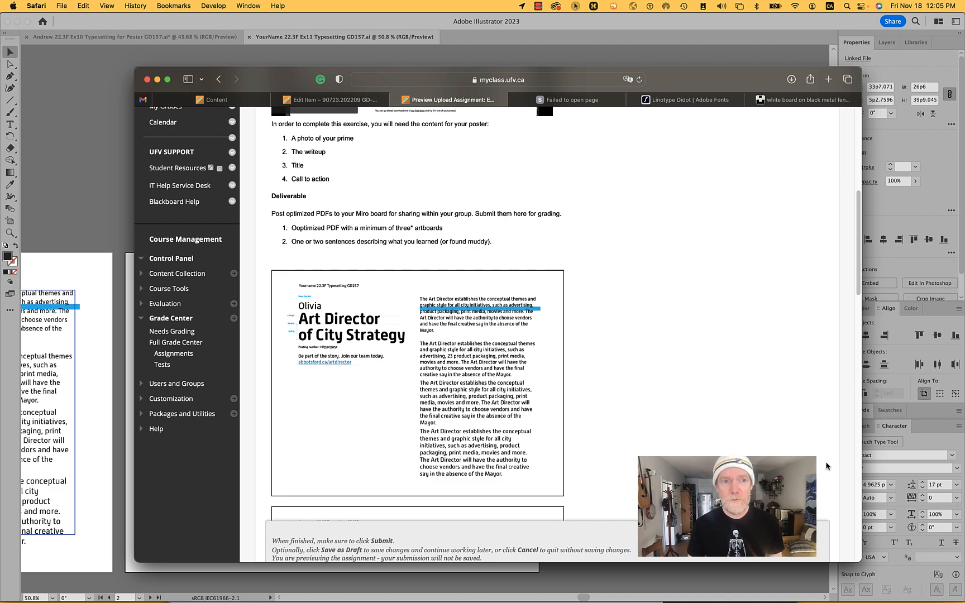
pyautogui.press('super+Tab')
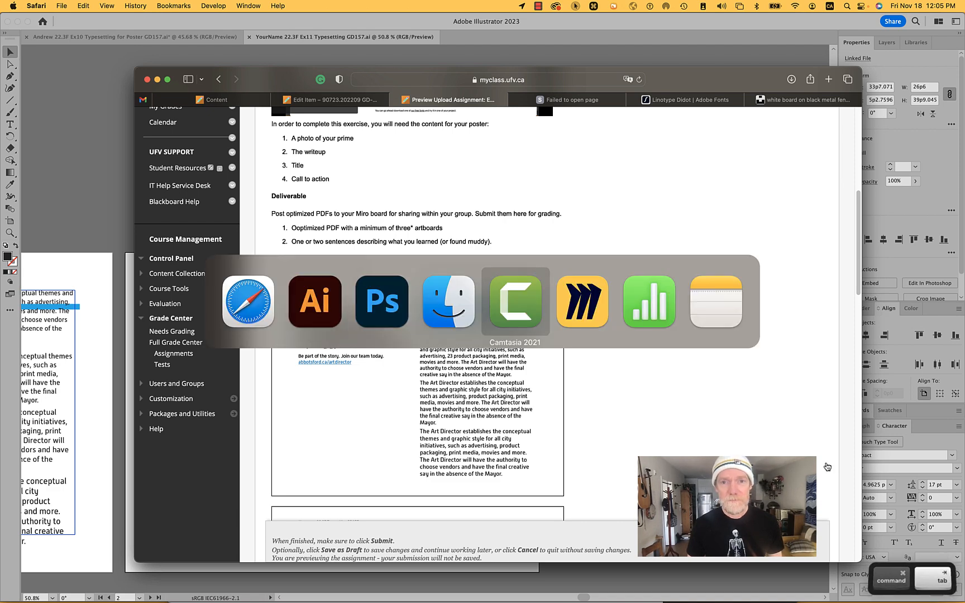